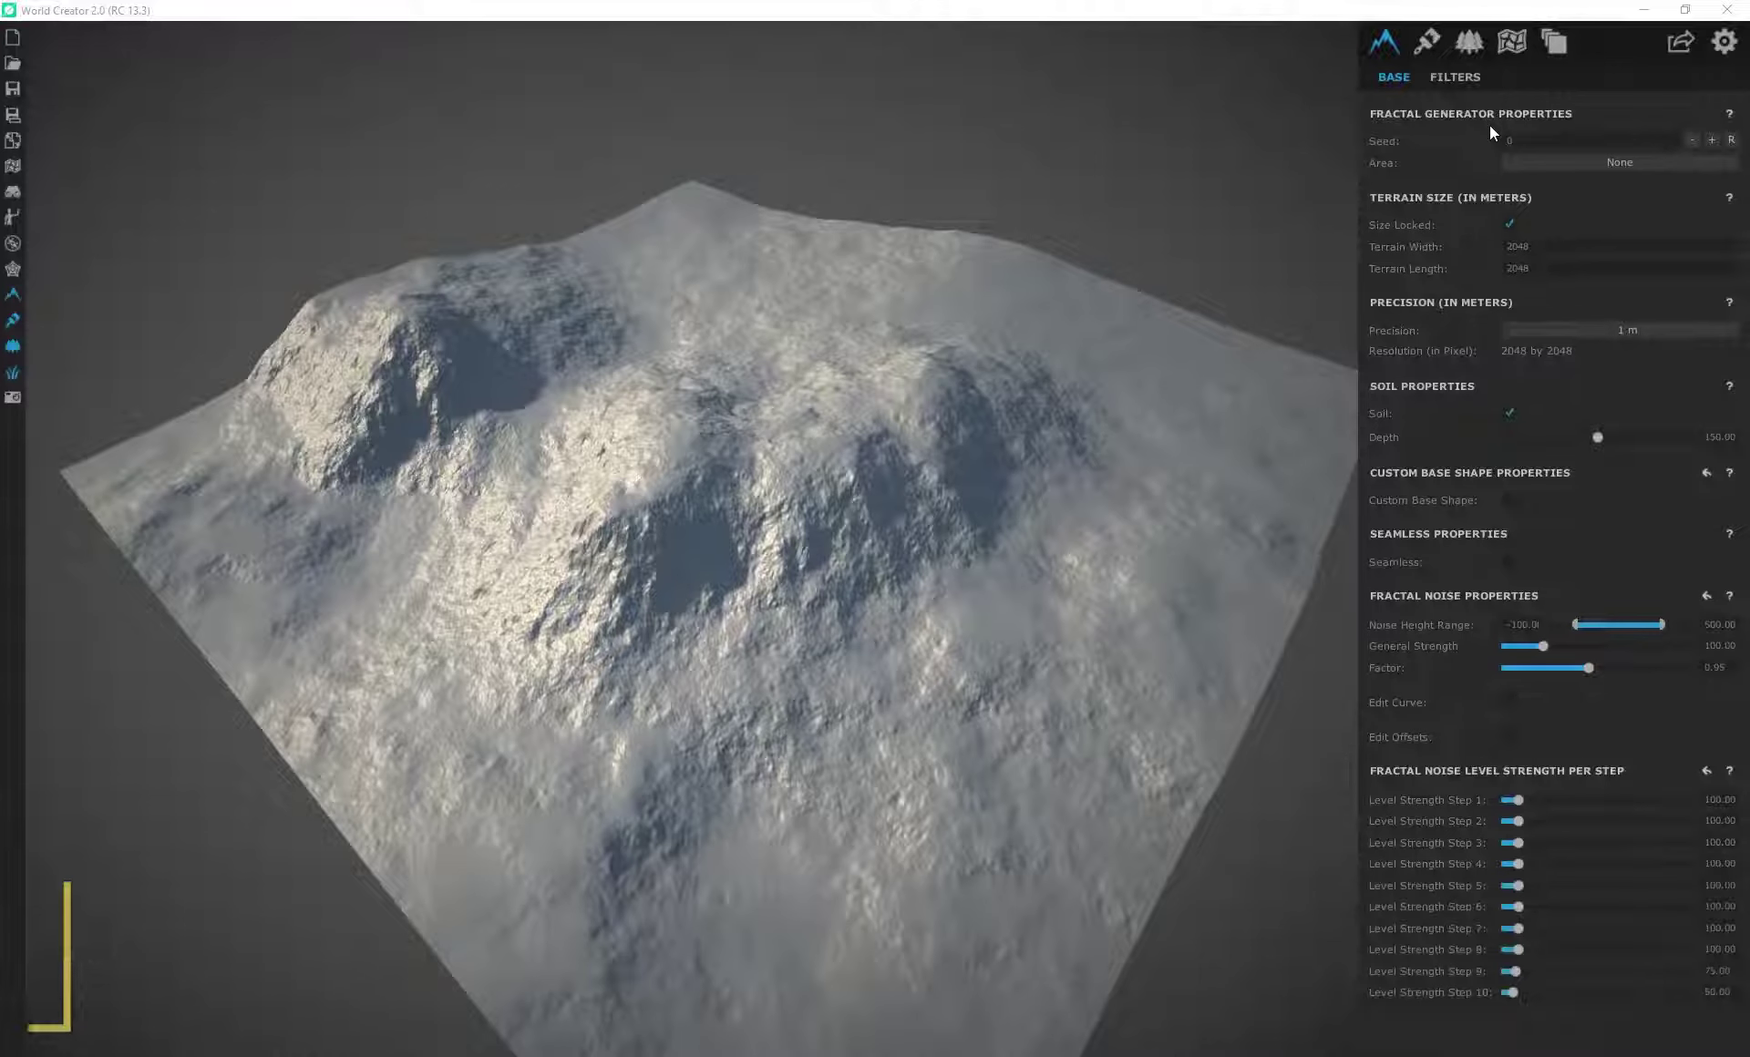
Step: Step the fractal generator's seed up to 4 to try other terrain variations
right_click_drag(983, 479, 786, 658)
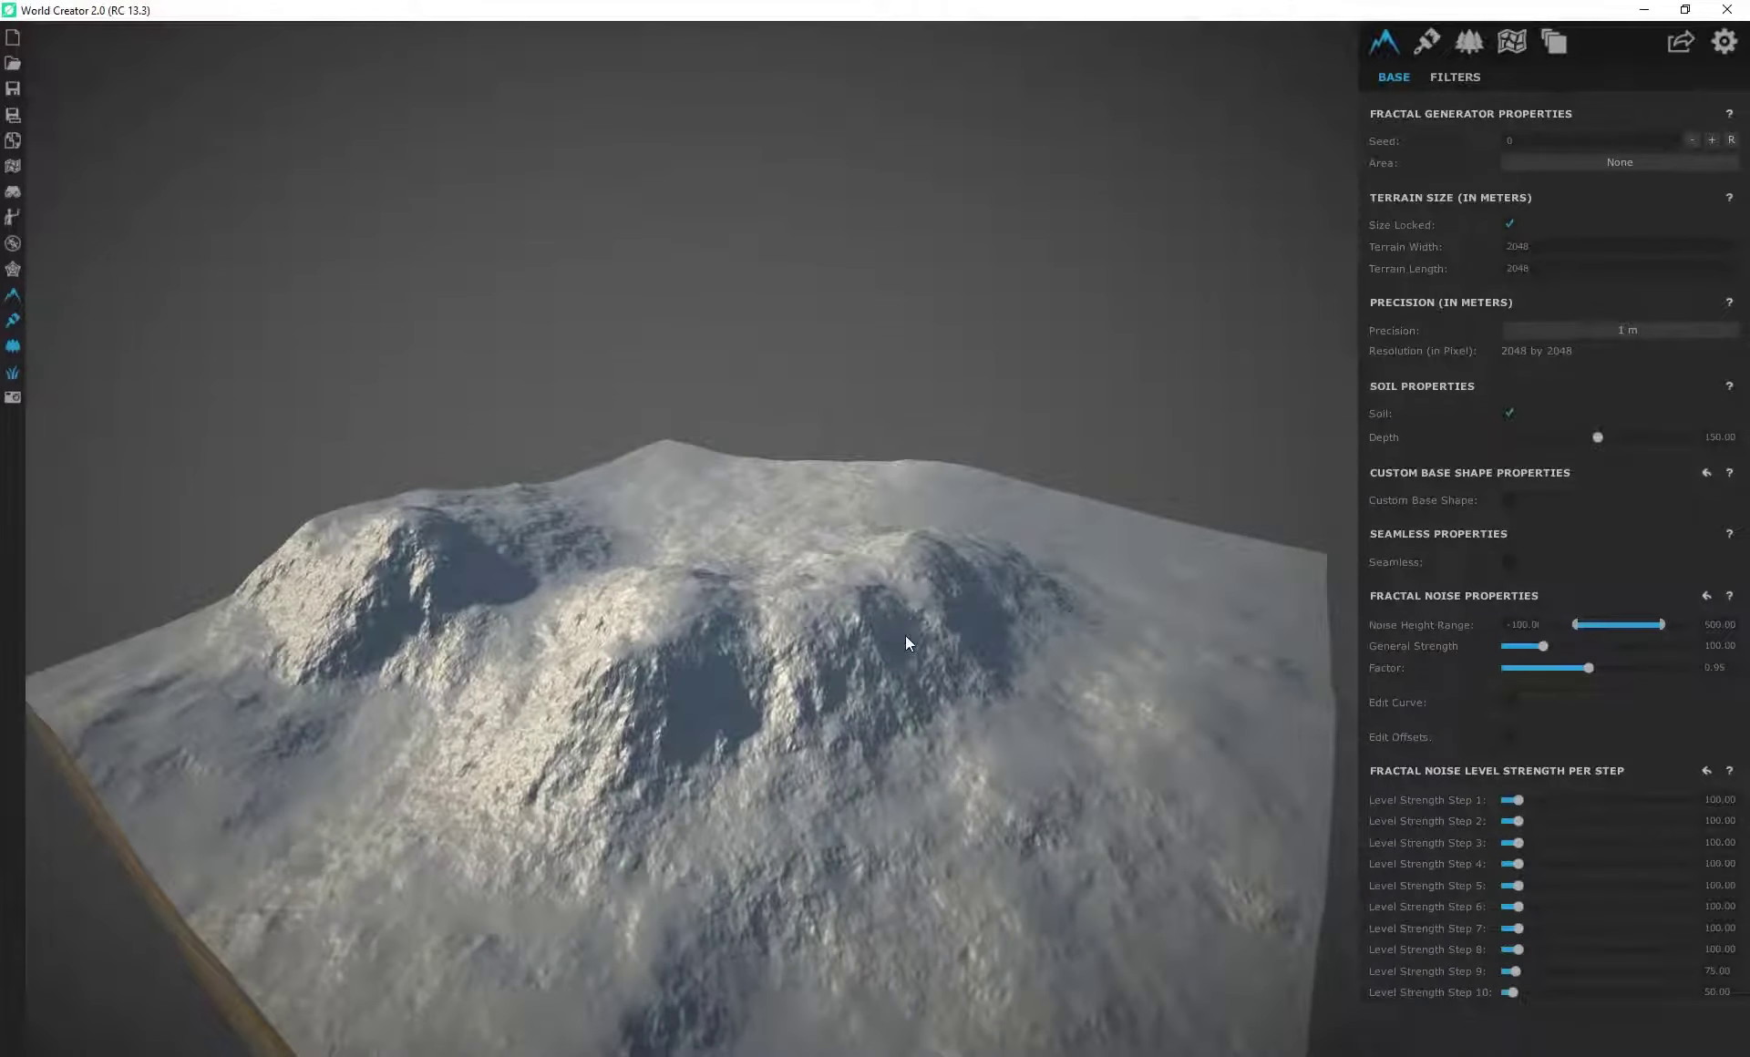
left_click(1712, 140)
left_click(1712, 139)
left_click(1712, 139)
left_click(1712, 139)
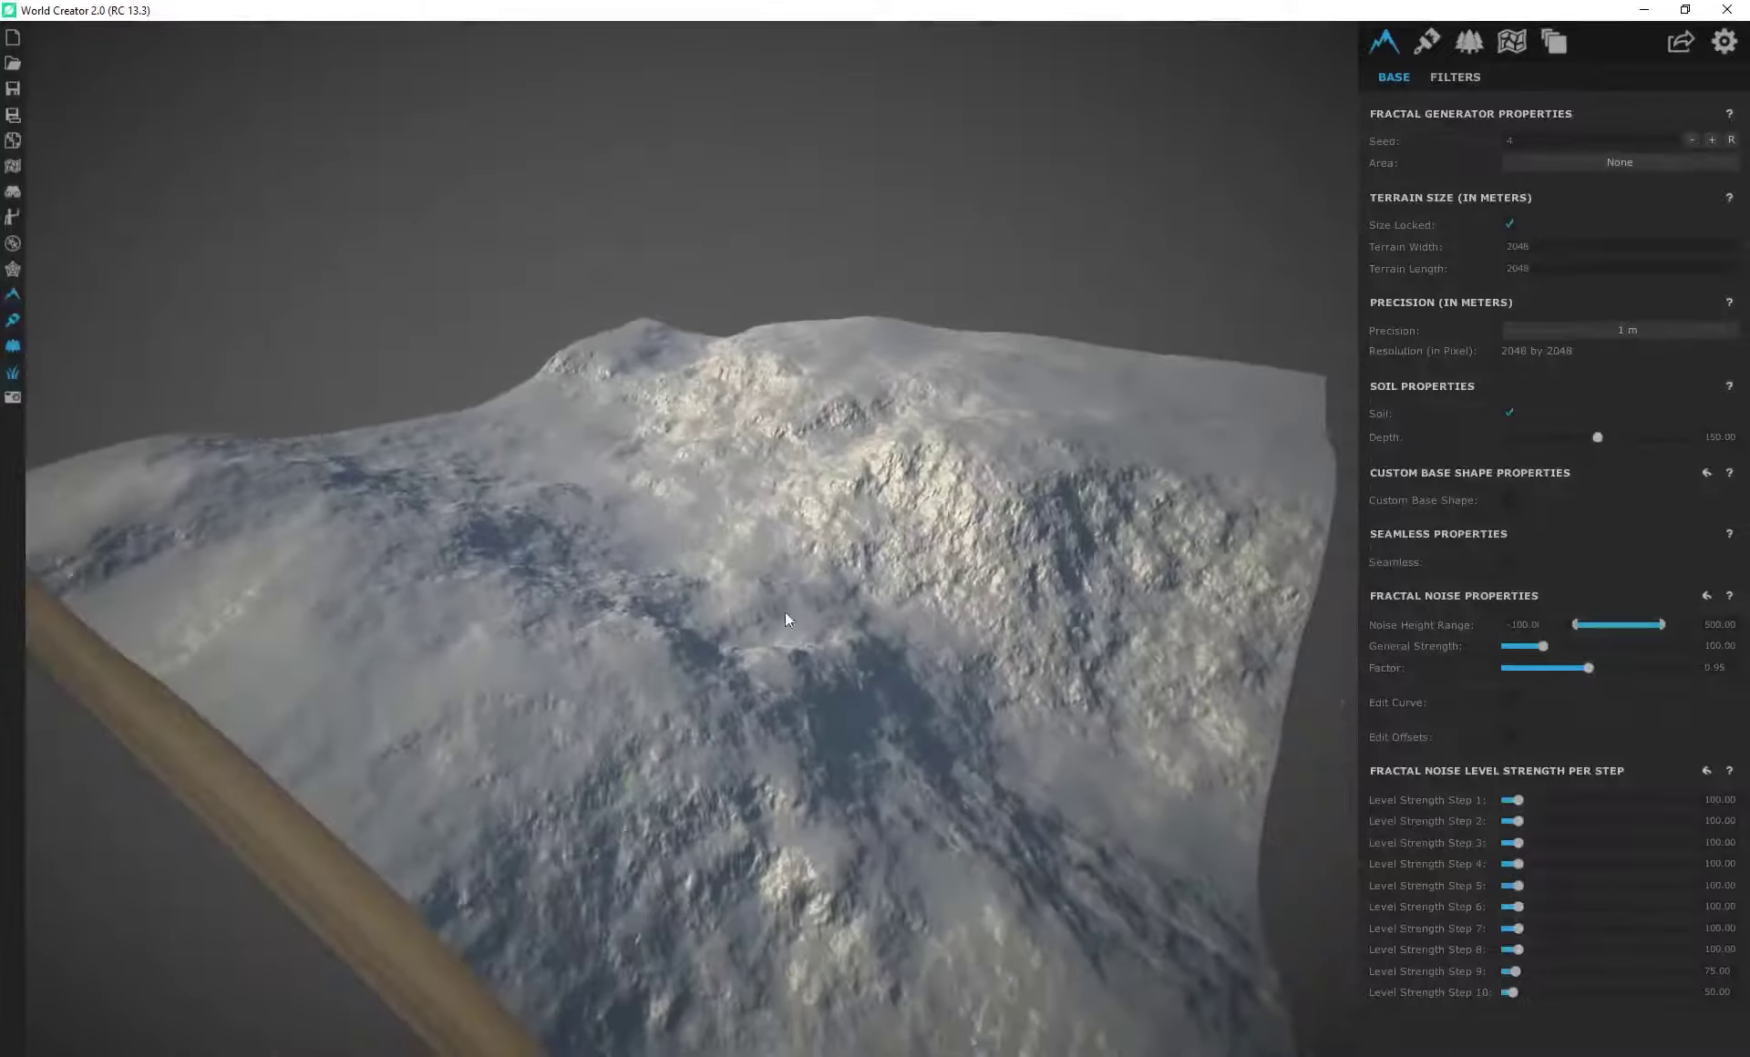
mouse_move(785, 620)
left_mouse_down()
mouse_move(806, 627)
mouse_move(771, 588)
mouse_move(755, 622)
left_mouse_up()
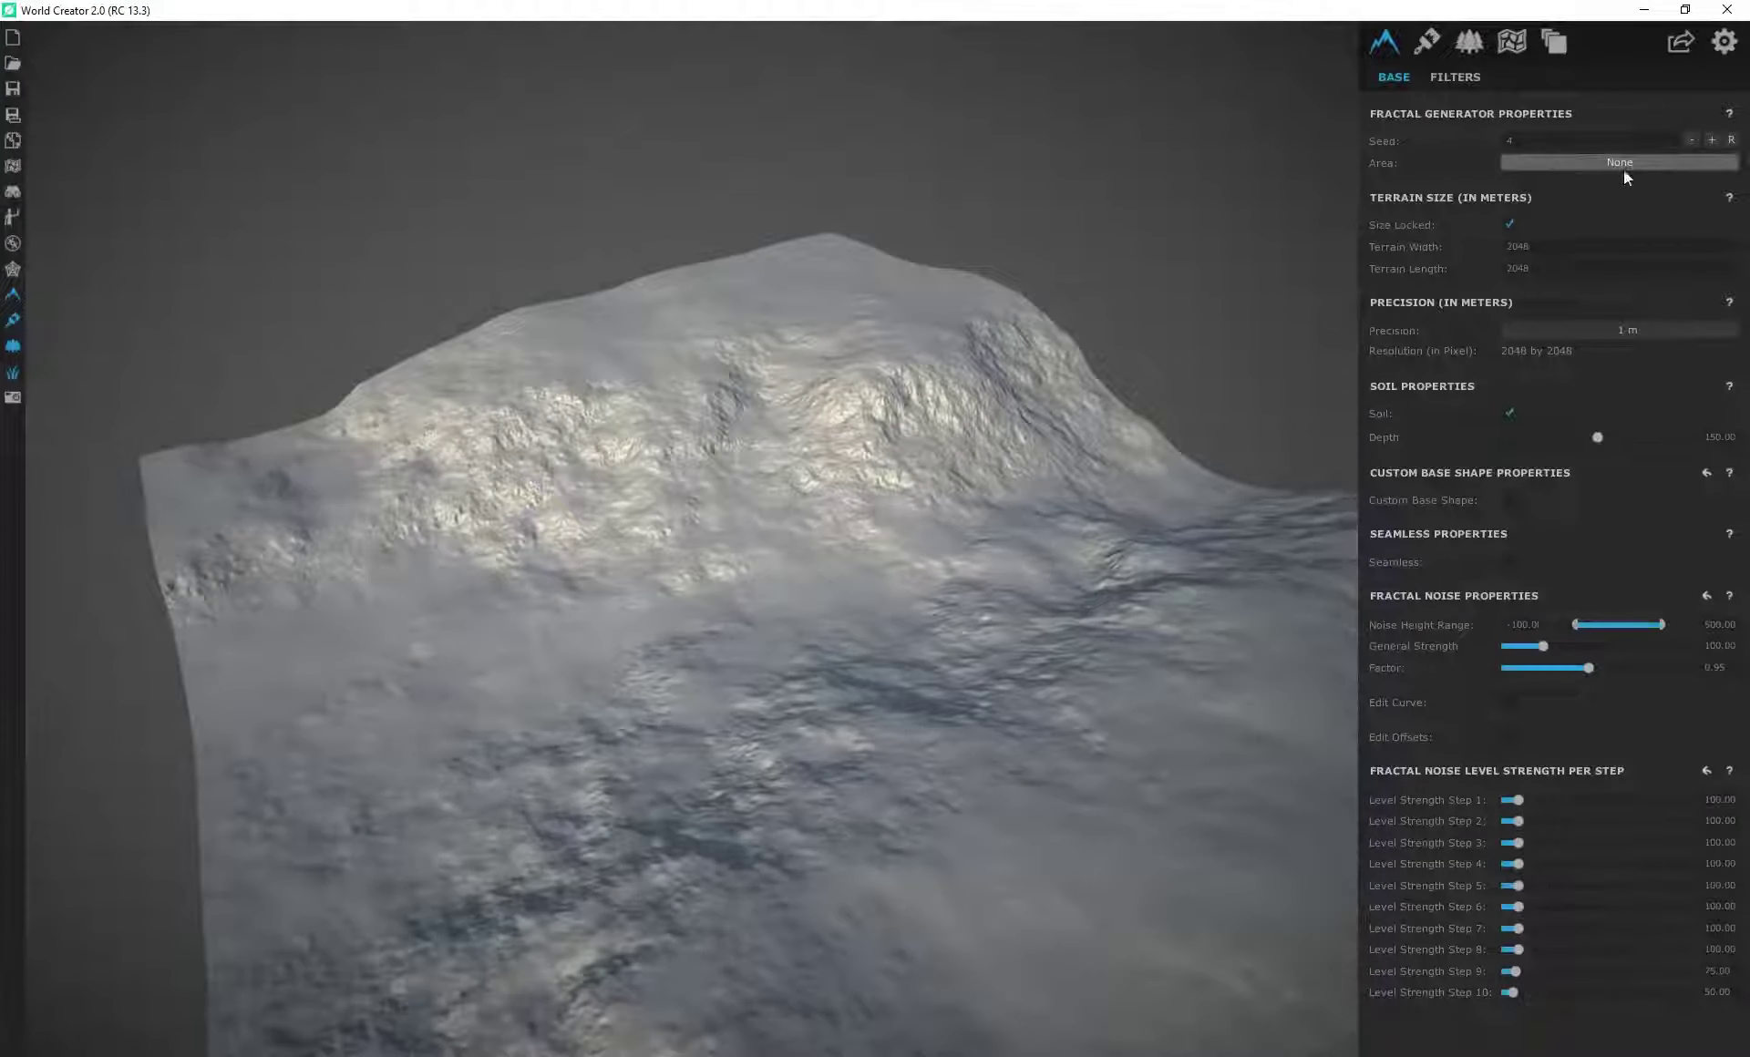
Step: Advance the fractal generator's seed once more and generate a terrain from a random seed
left_click(1712, 140)
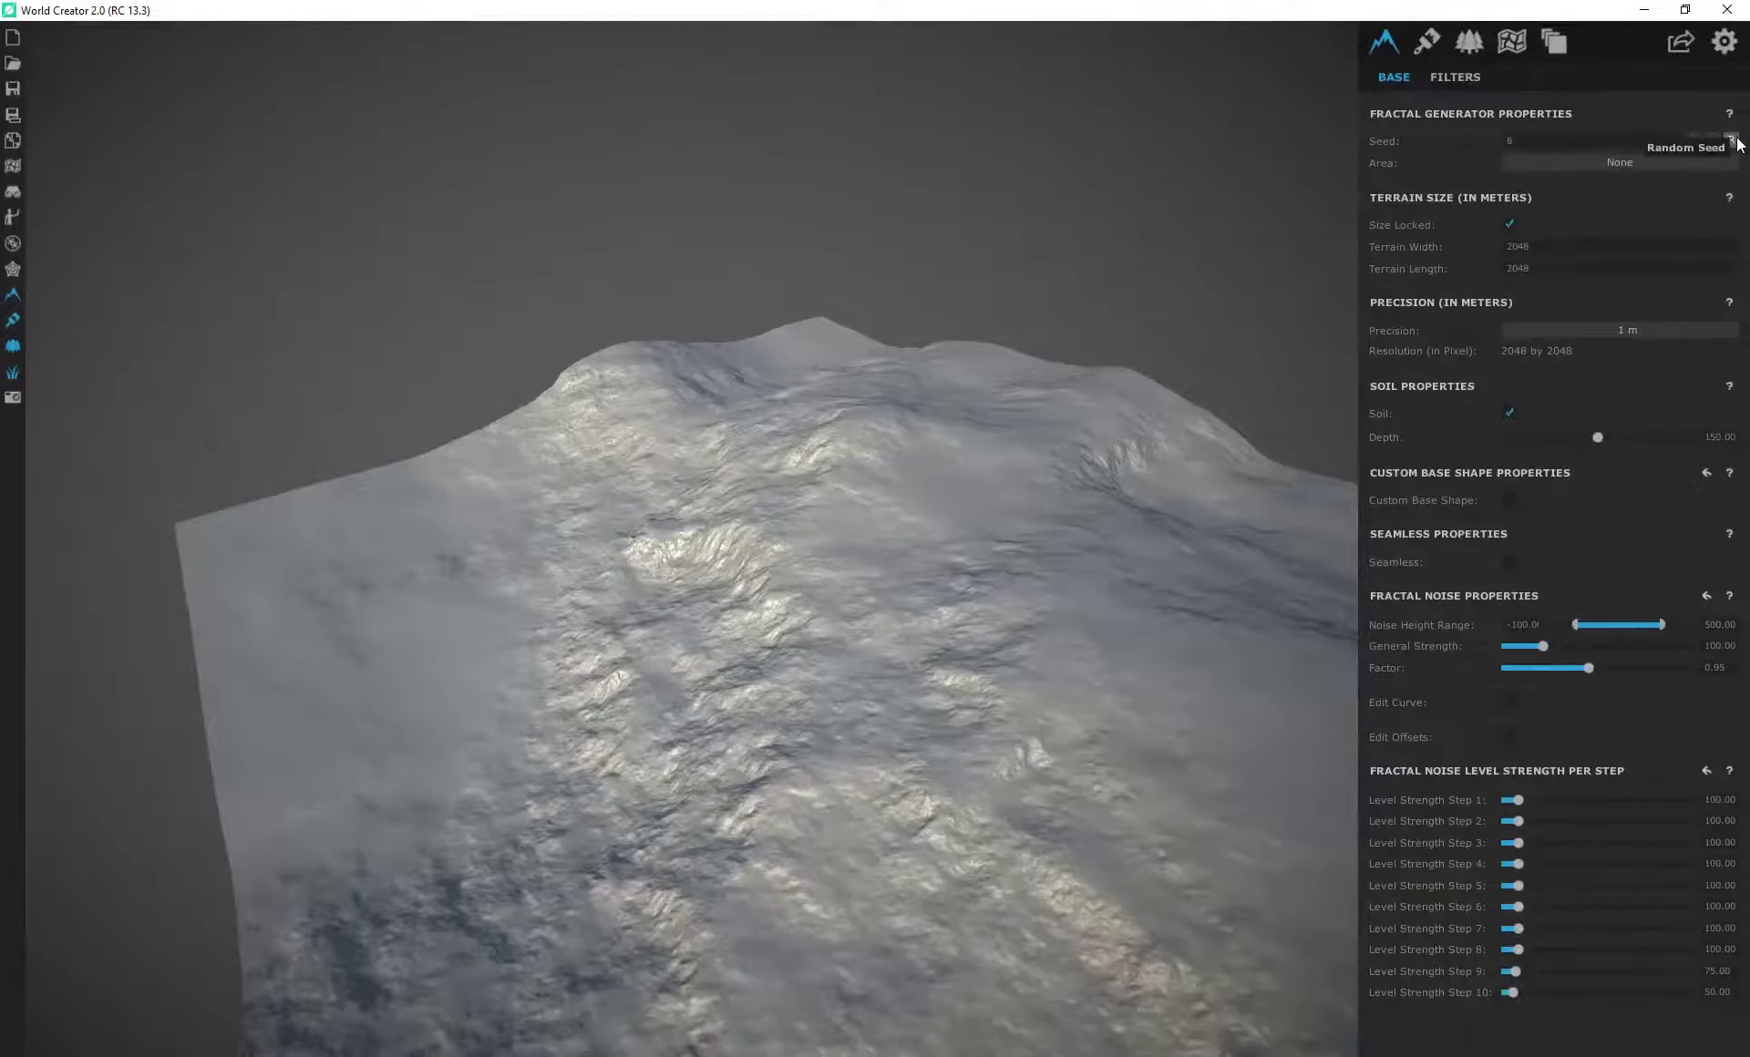
left_click(1731, 139)
left_click_drag(910, 413, 697, 461)
scroll(826, 454, "down", 3)
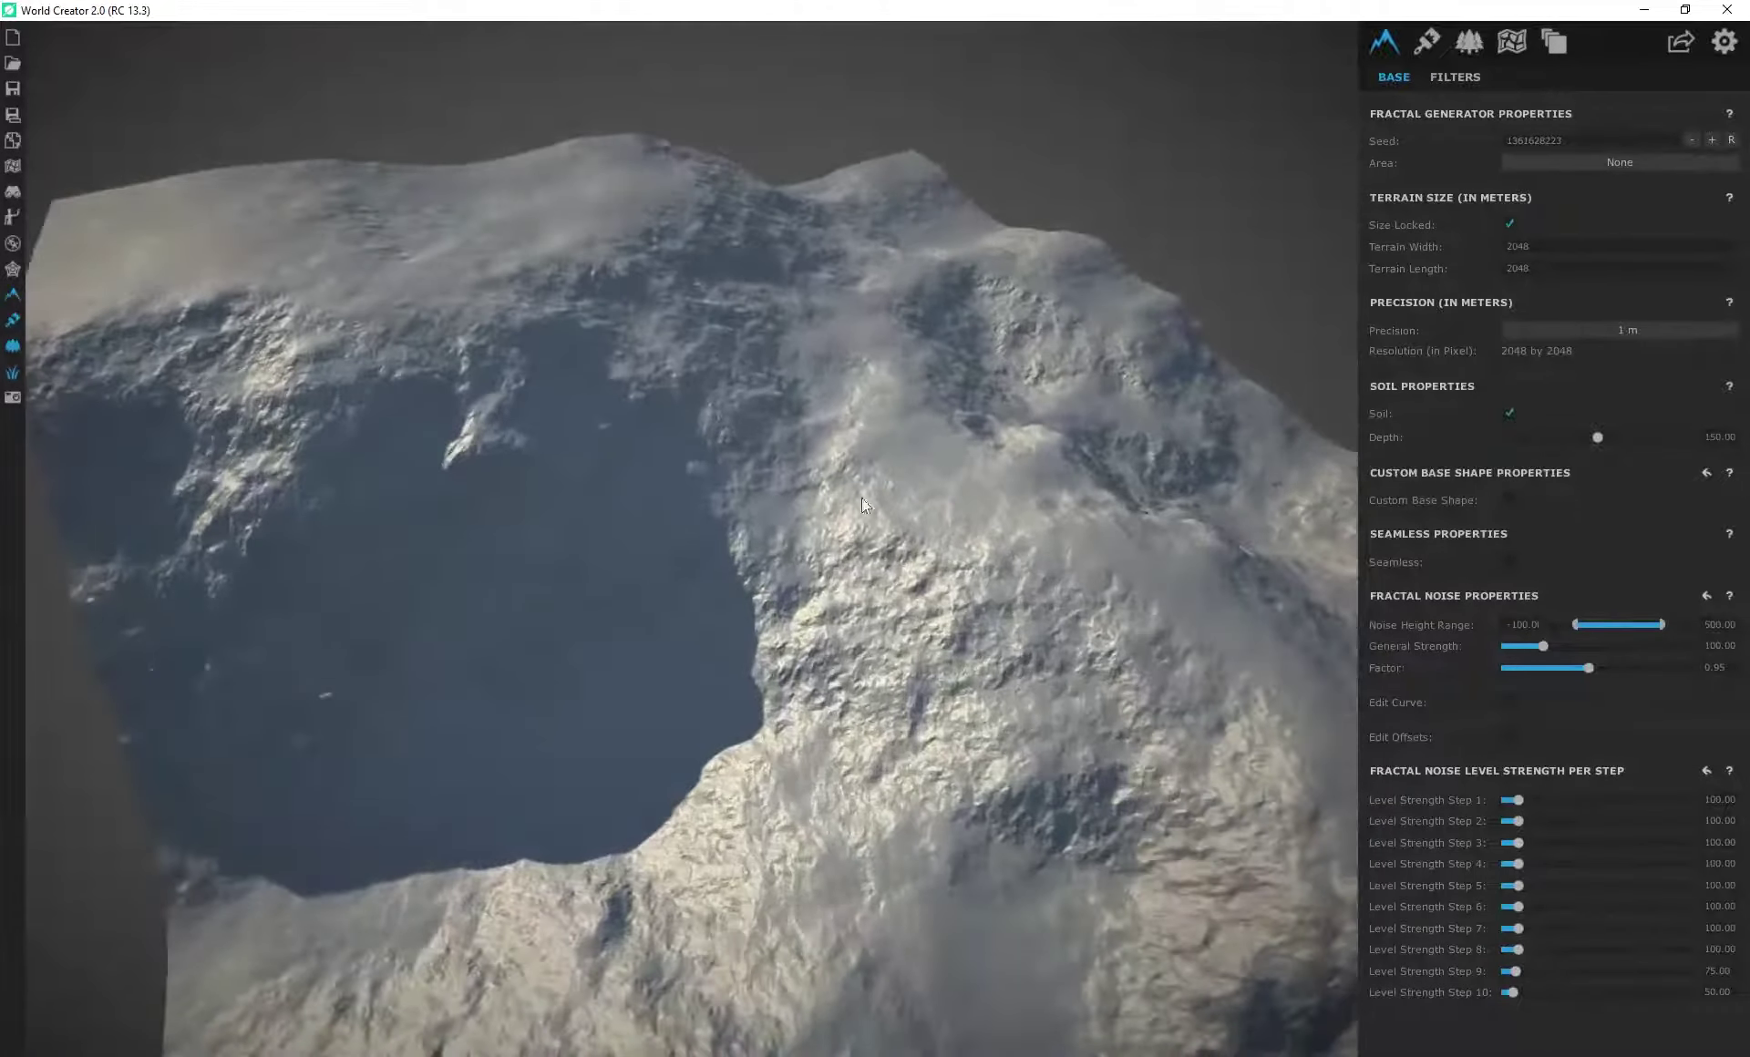
left_click_drag(762, 543, 784, 423)
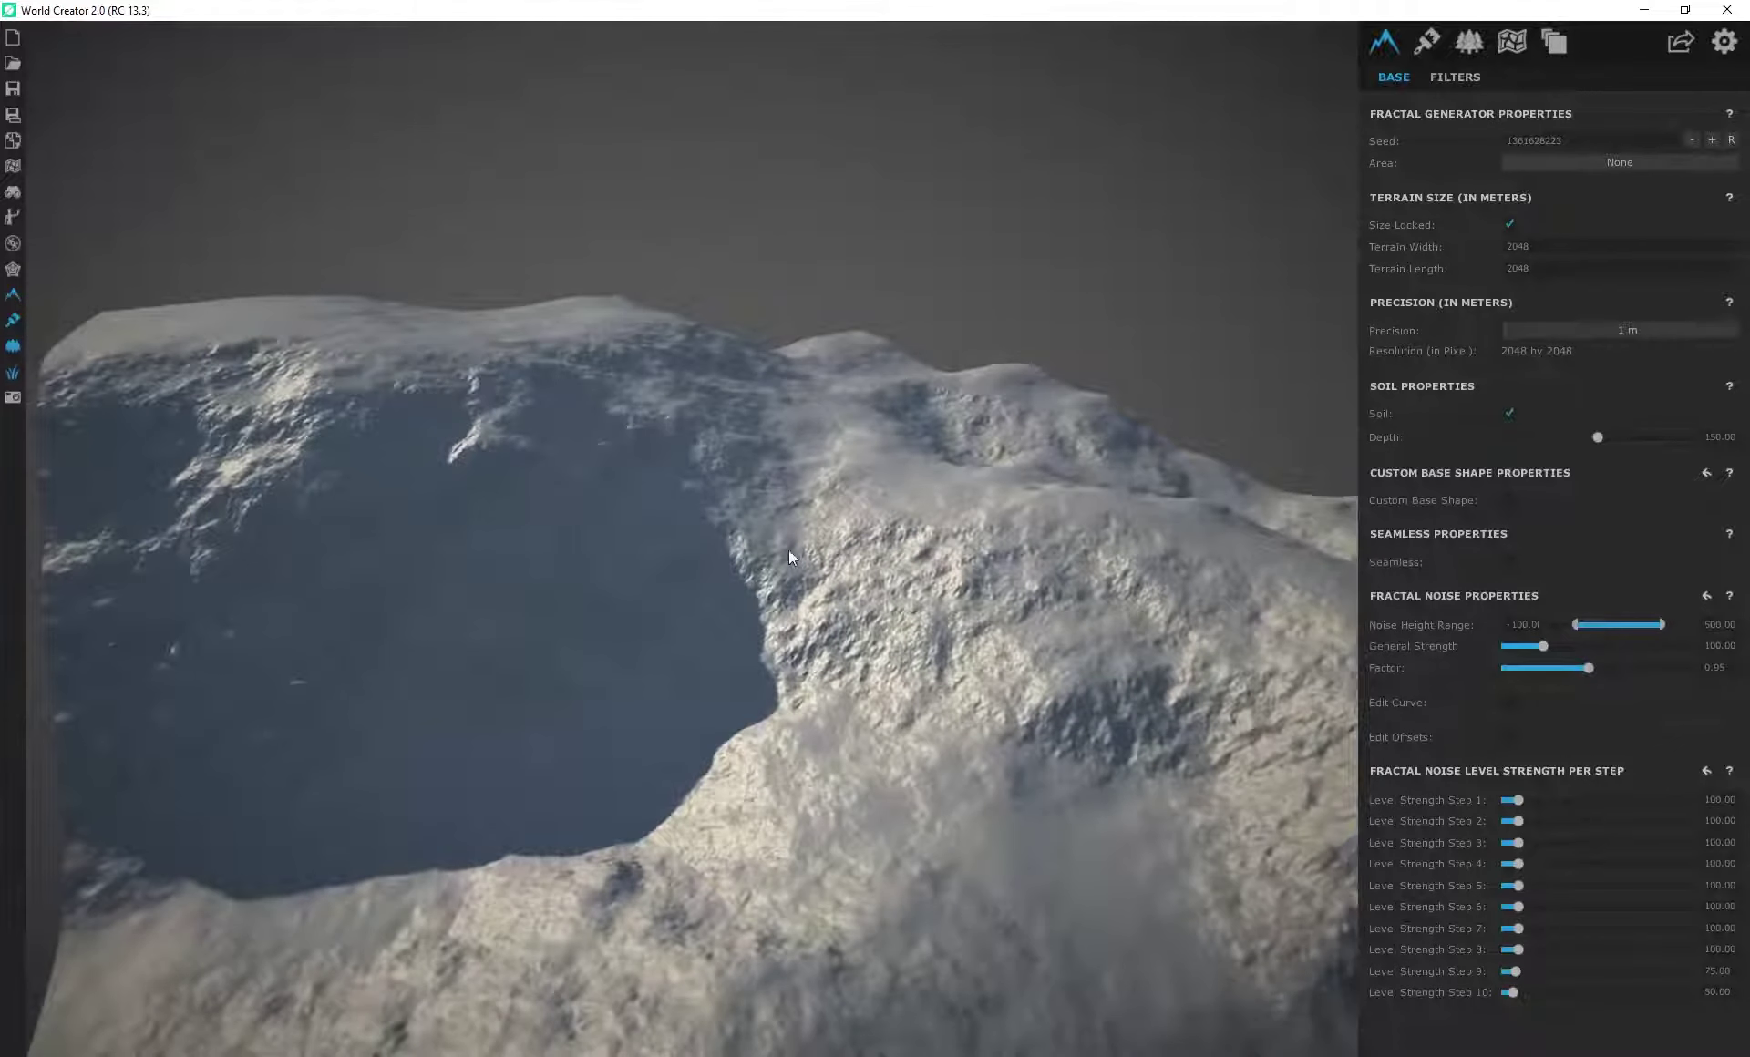
Step: Set the fractal generator's seed to 0
left_click_drag(1564, 142, 1452, 139)
type("0")
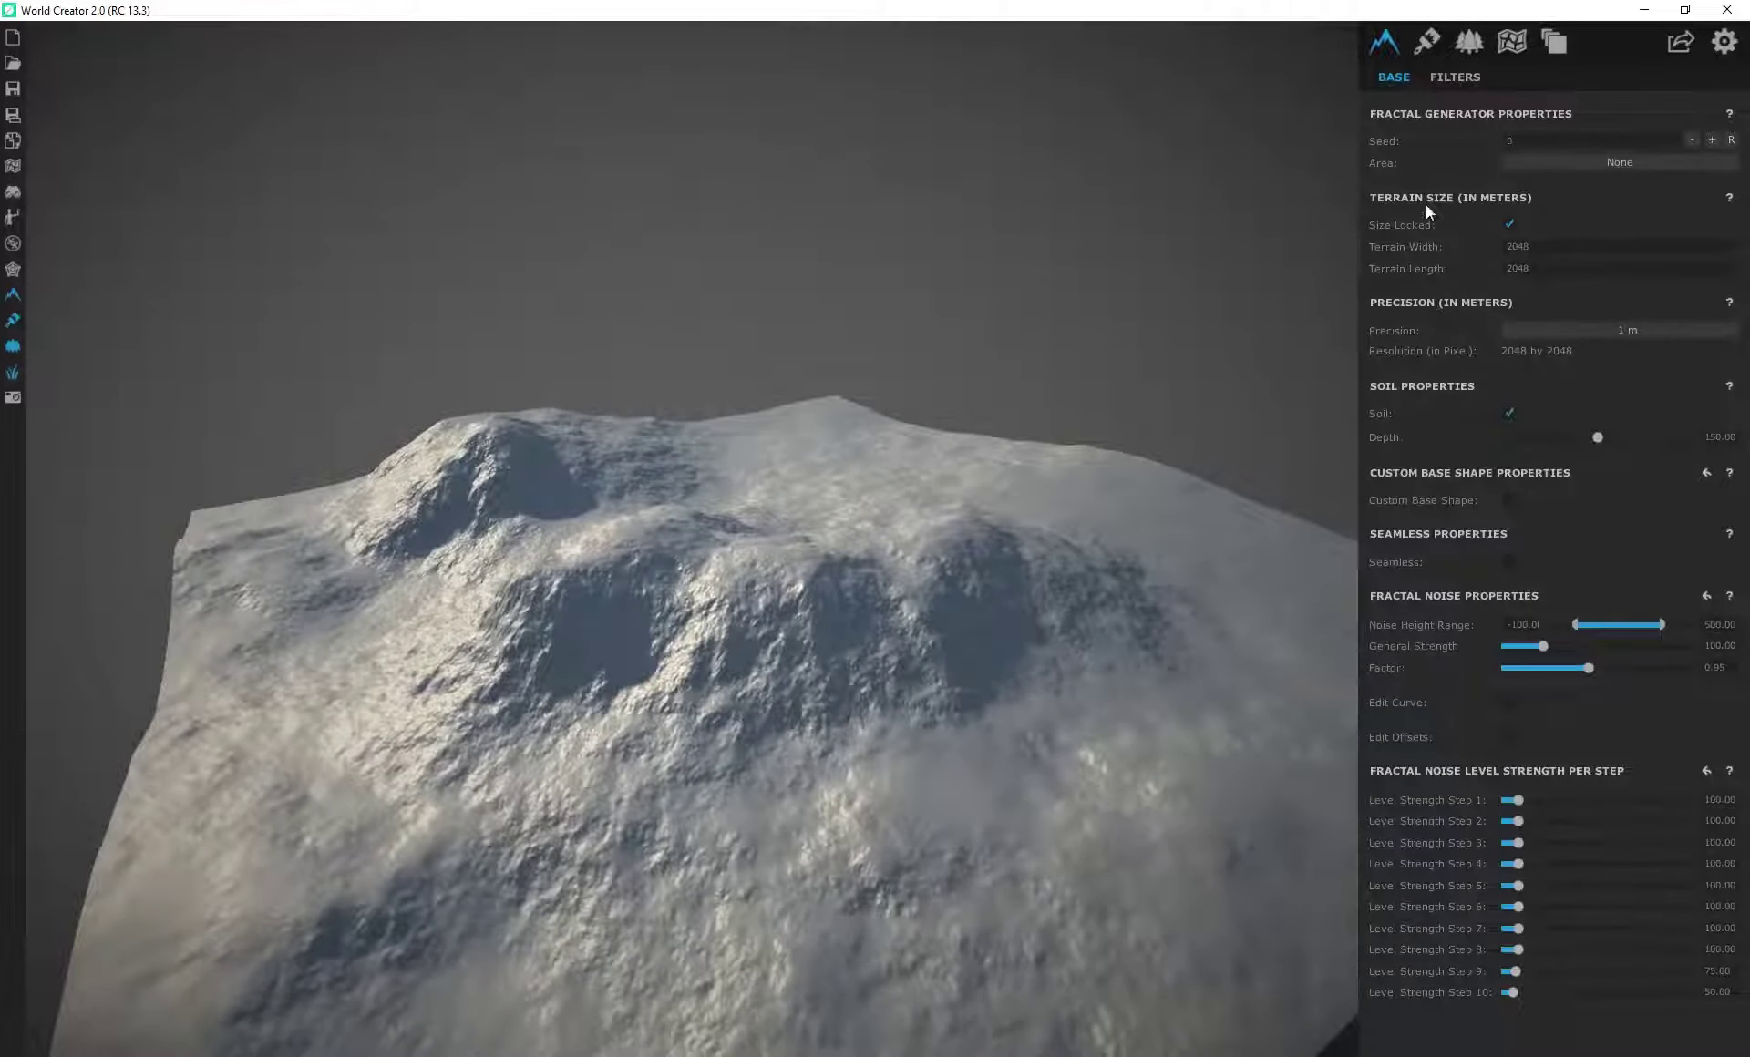
middle_click_drag(761, 520, 797, 562)
right_click_drag(708, 505, 802, 206)
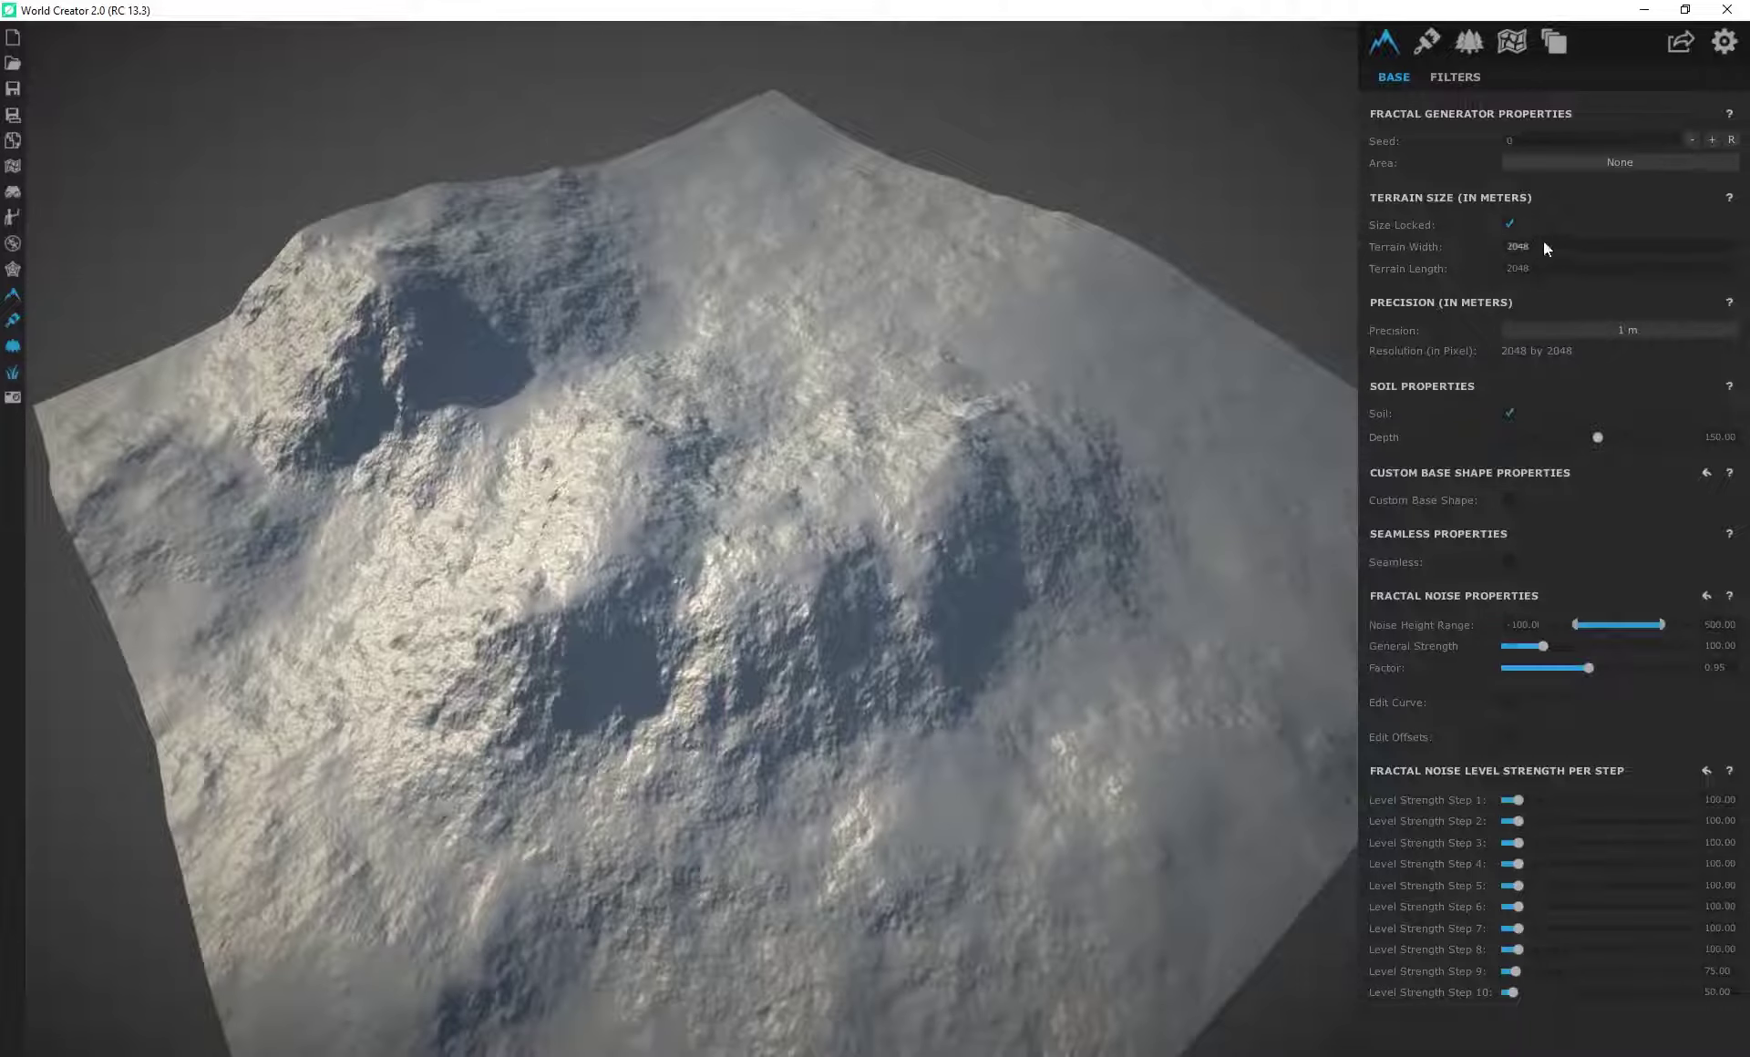
Step: Set the terrain width to 4096 m, keeping the size locked so that the length matches
type("4096")
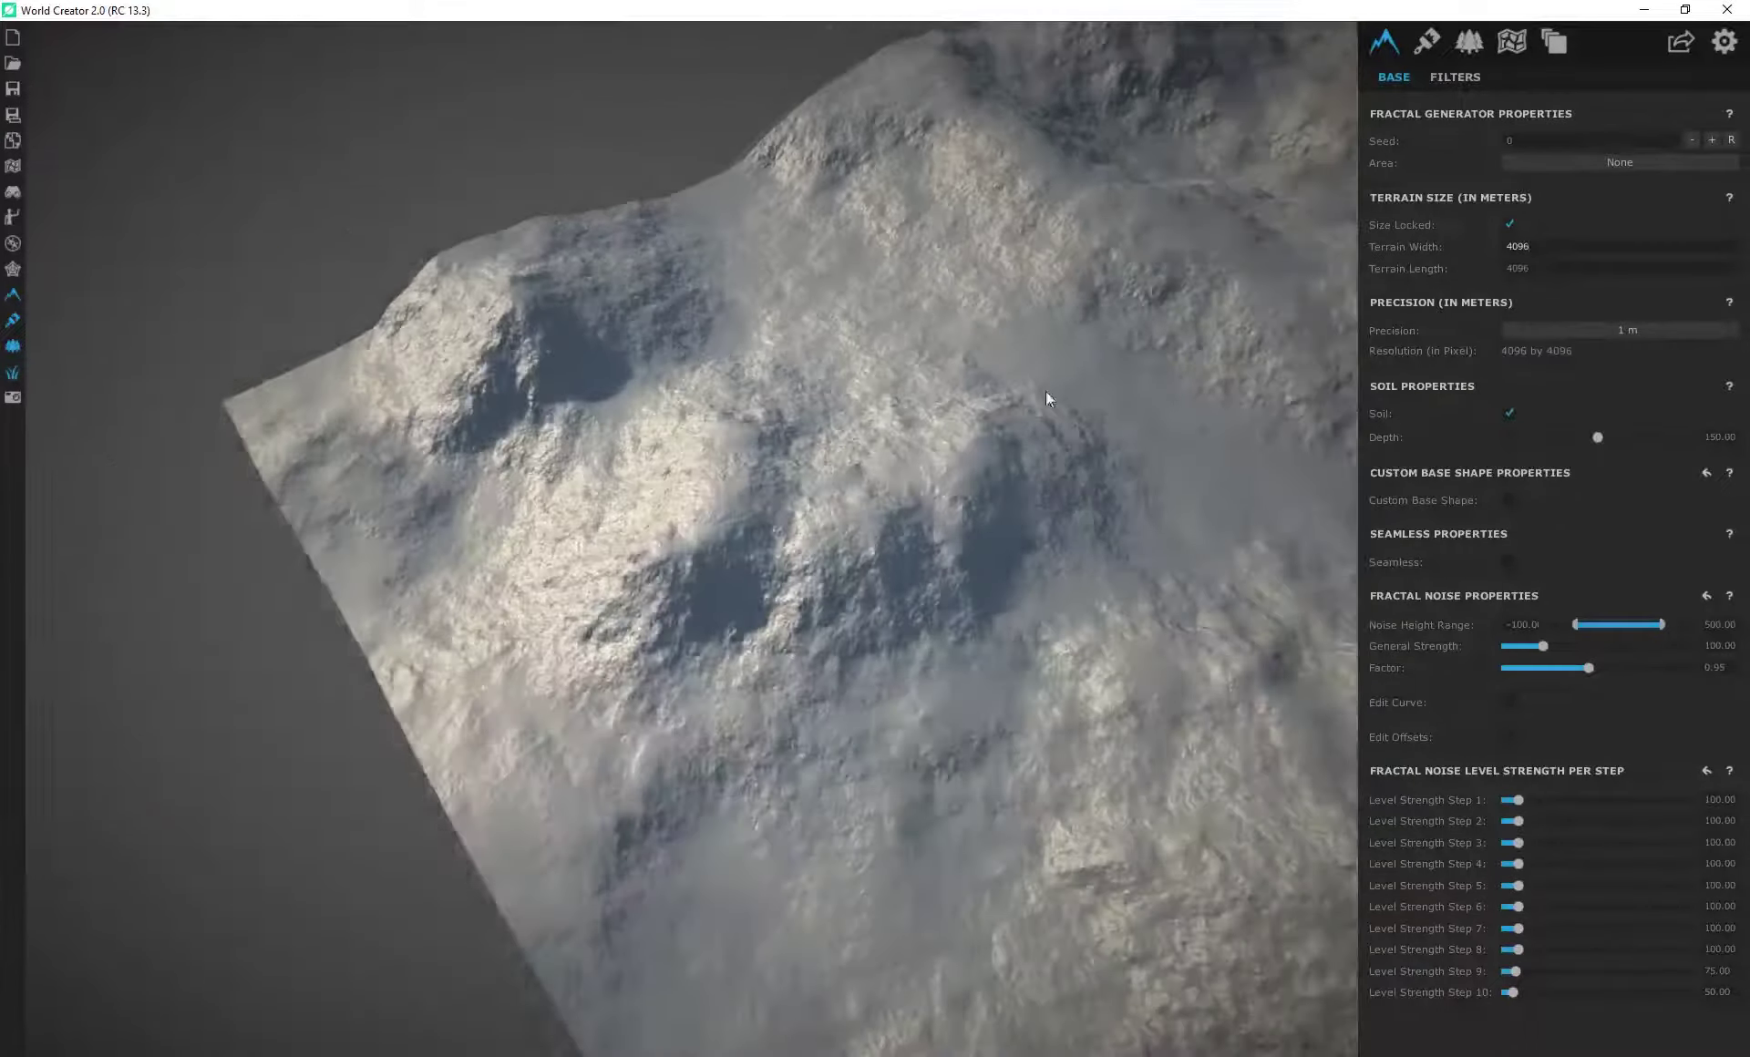
right_click_drag(1047, 391, 898, 483)
right_click_drag(957, 420, 664, 395)
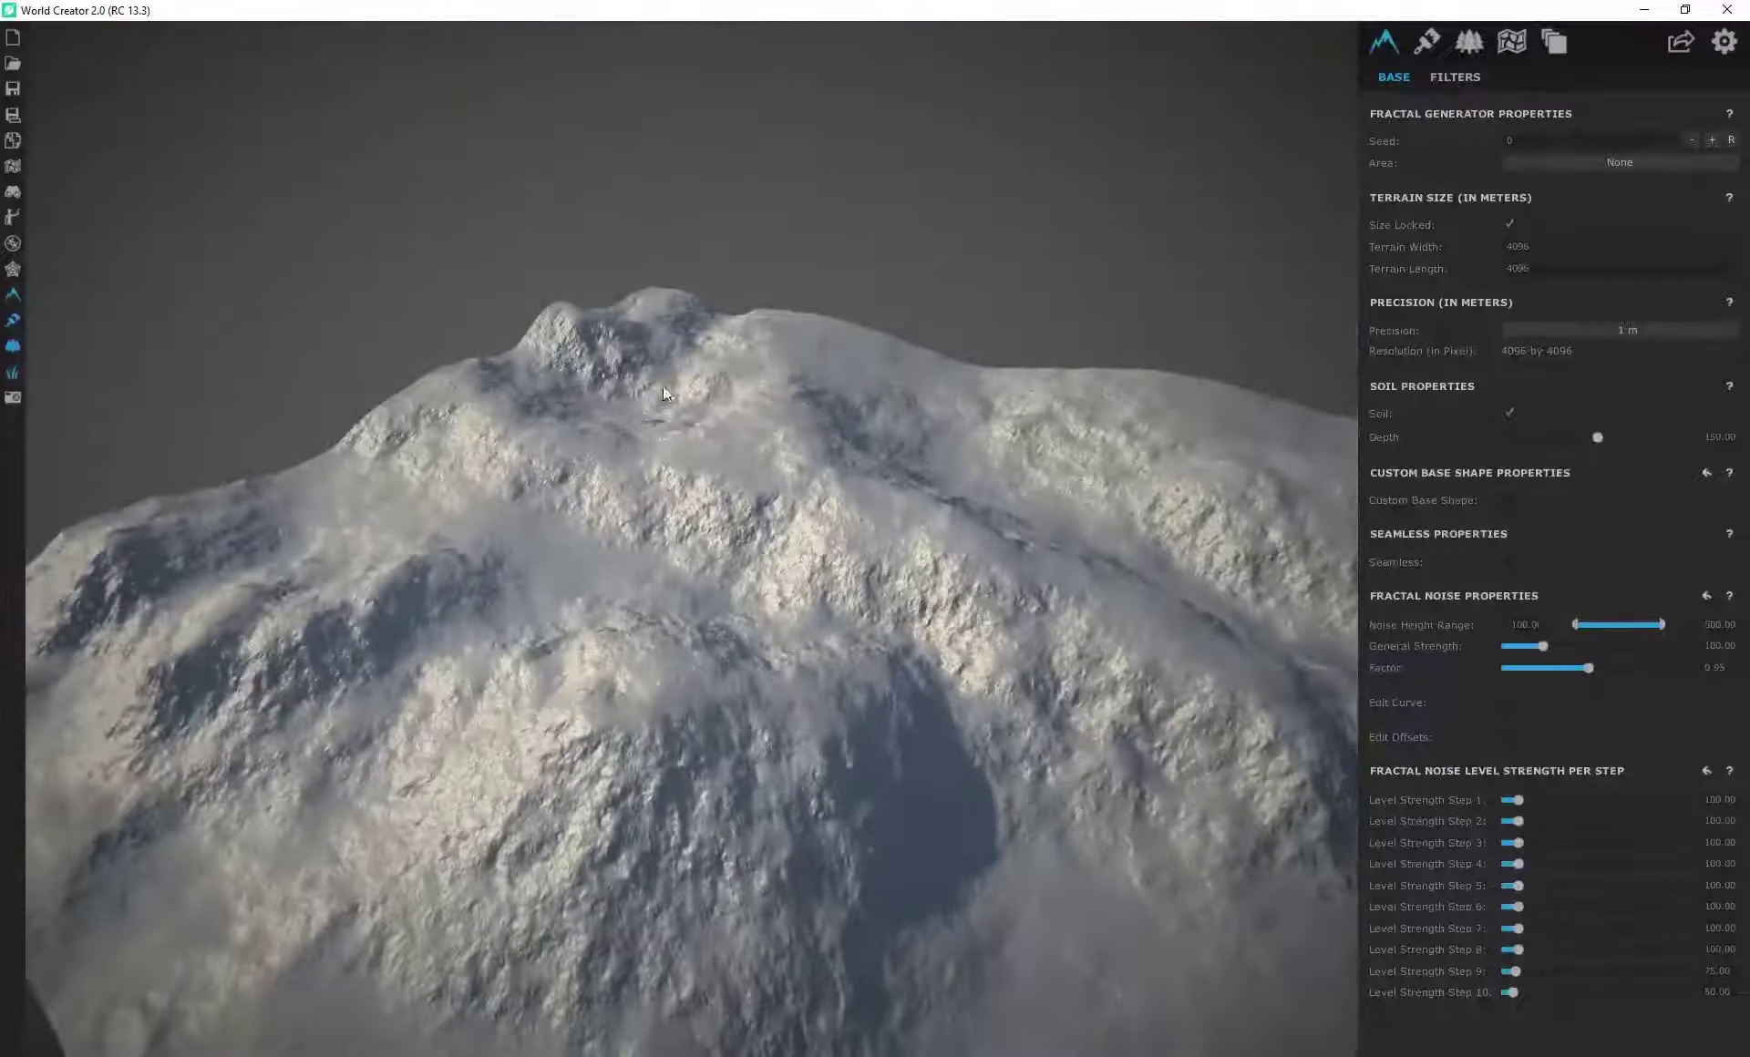
Step: Set the locked terrain width and length to 2048 m
type("2048")
key("Return")
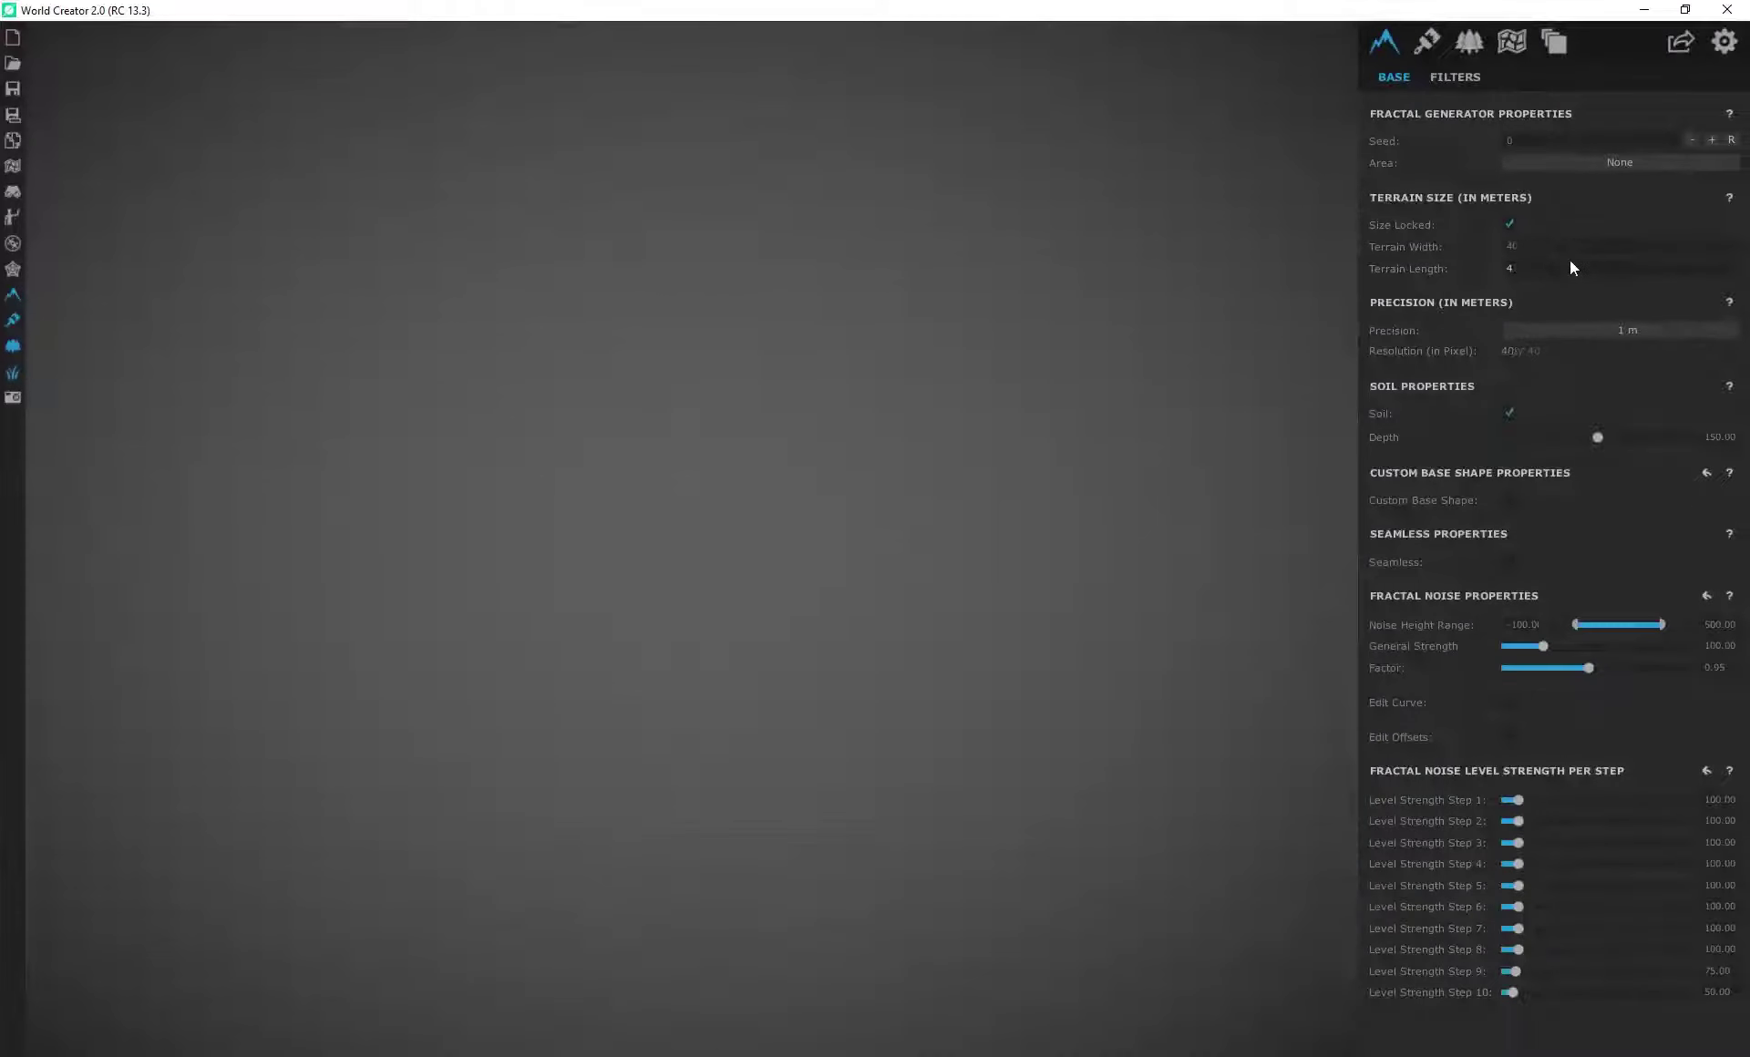
right_click_drag(465, 598, 795, 544)
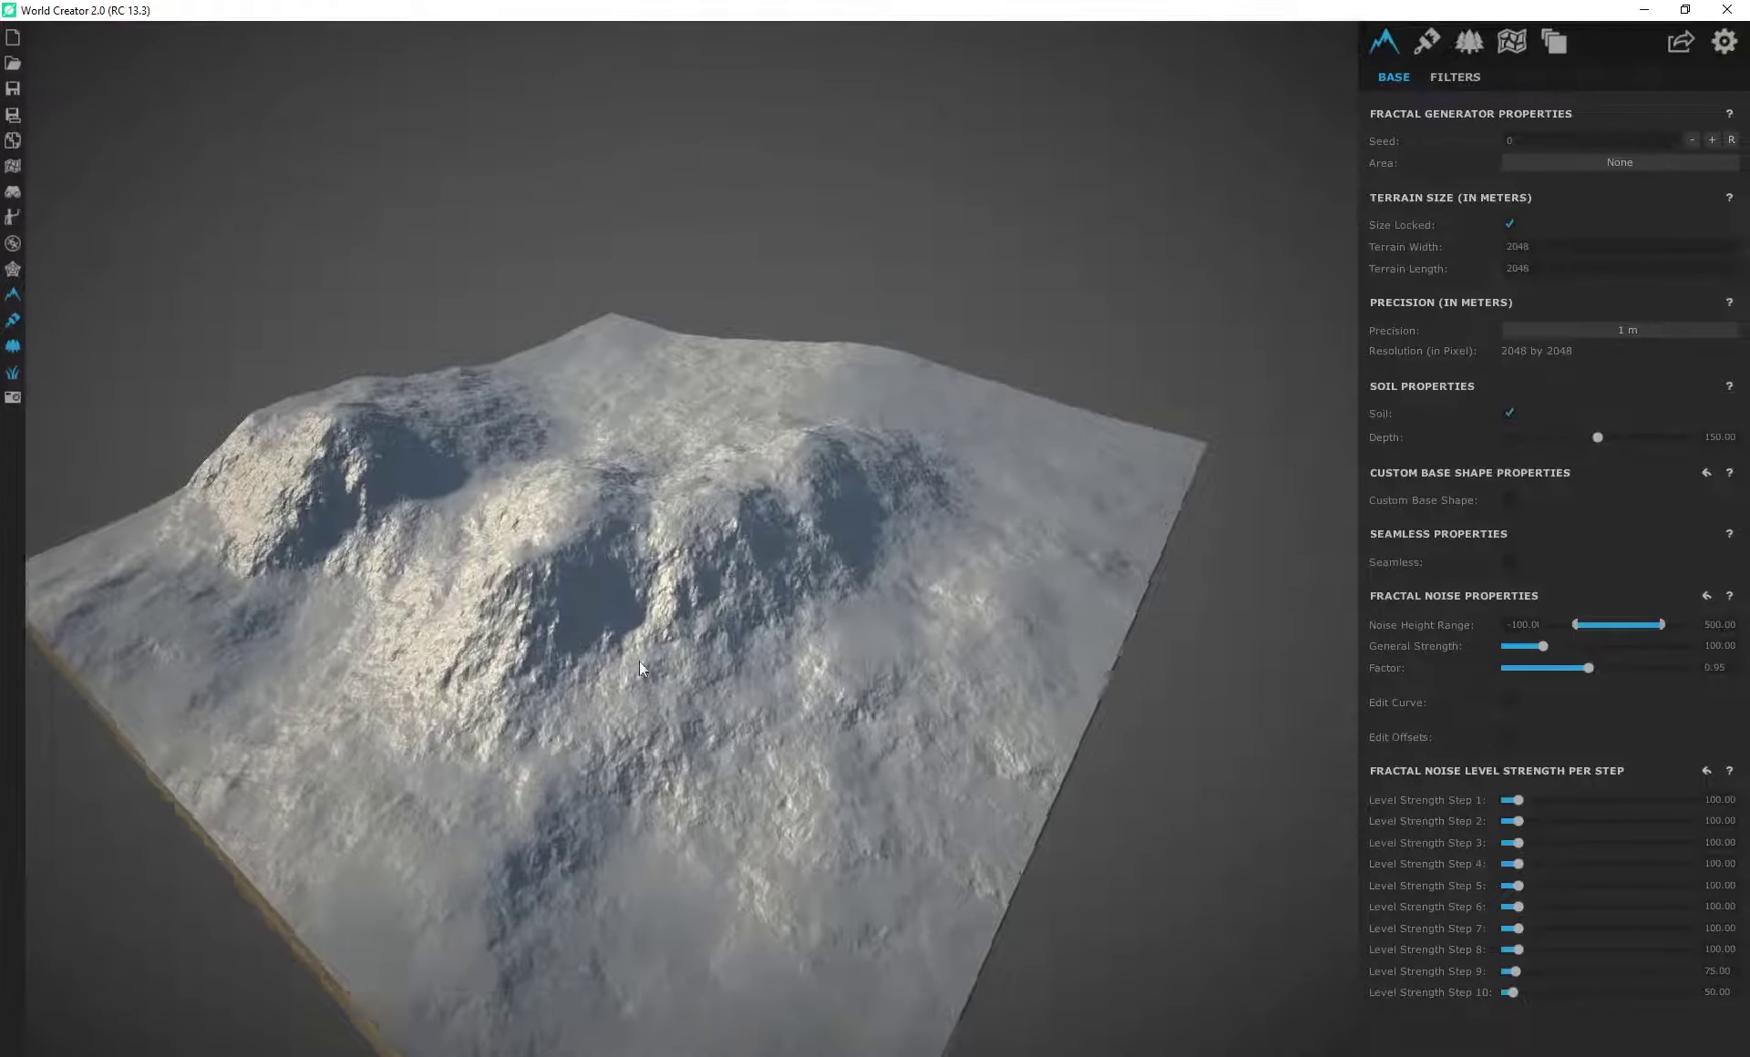
Step: Show the terrain as a wireframe and examine its mesh density from close up
scroll(639, 660, "up", 5)
left_click(13, 269)
right_click_drag(687, 734, 1343, 418)
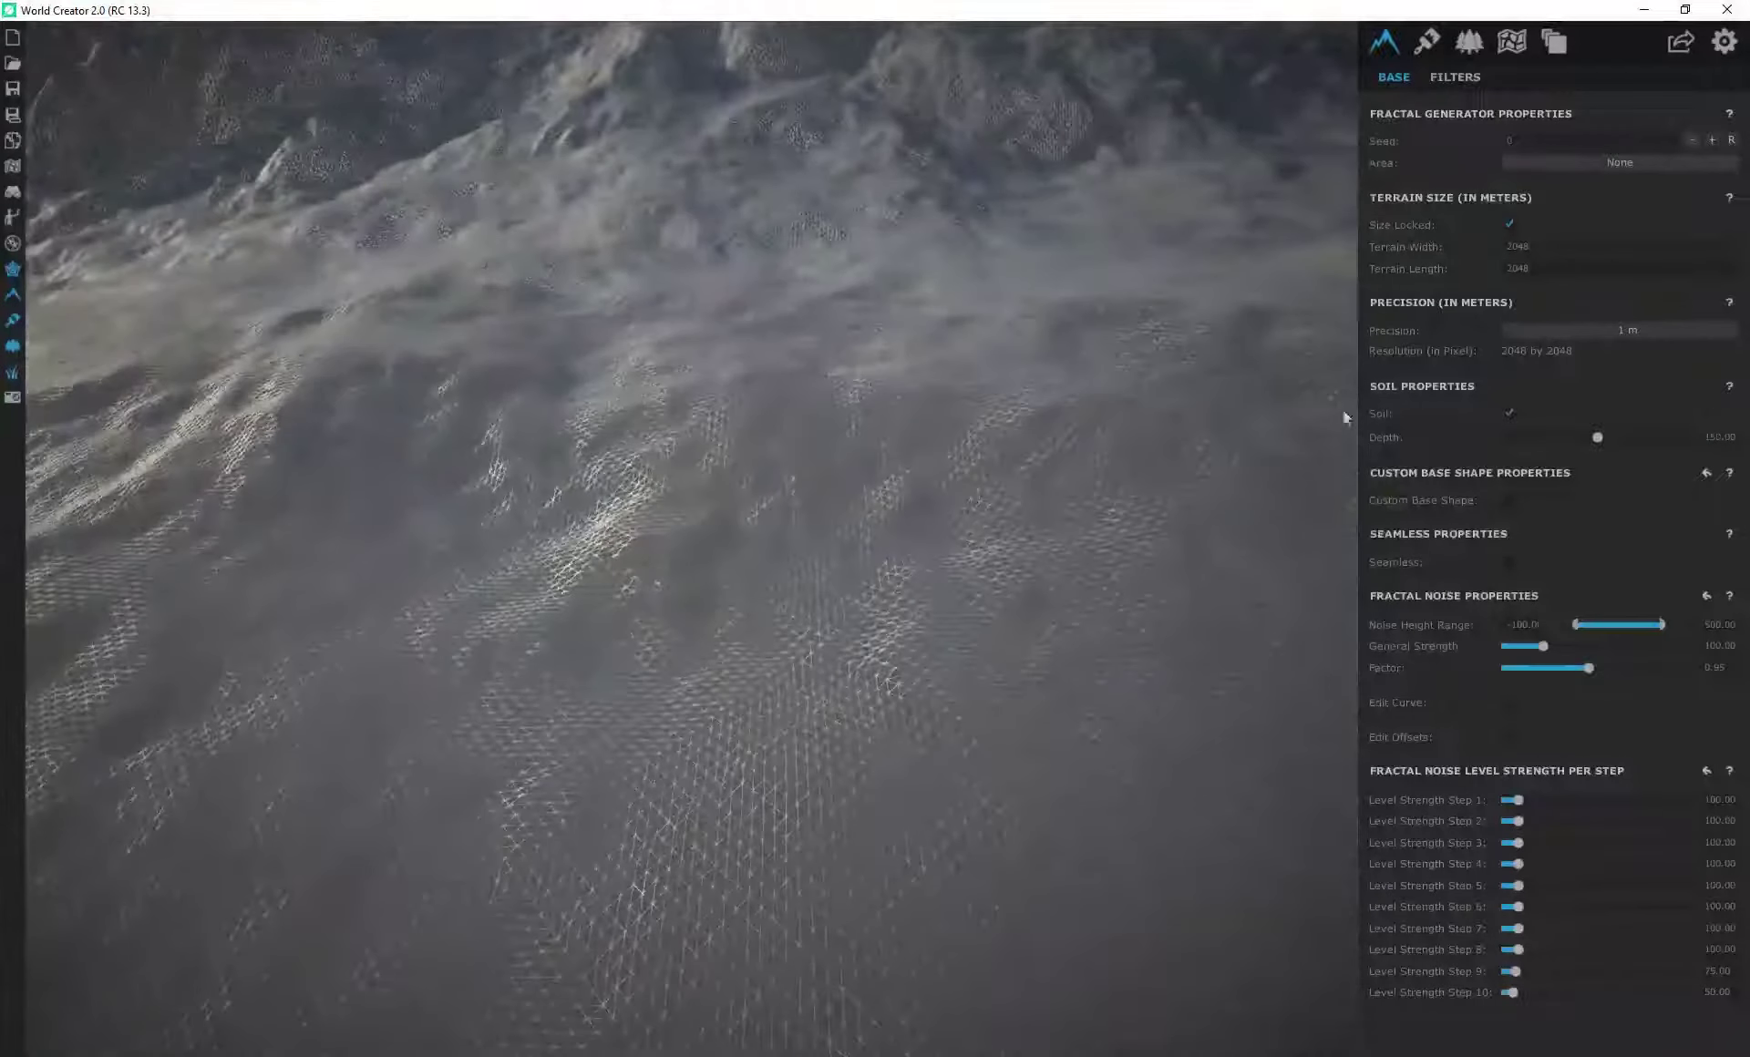
Step: Set the terrain precision to 2 m and switch the wireframe display off
left_click(1634, 328)
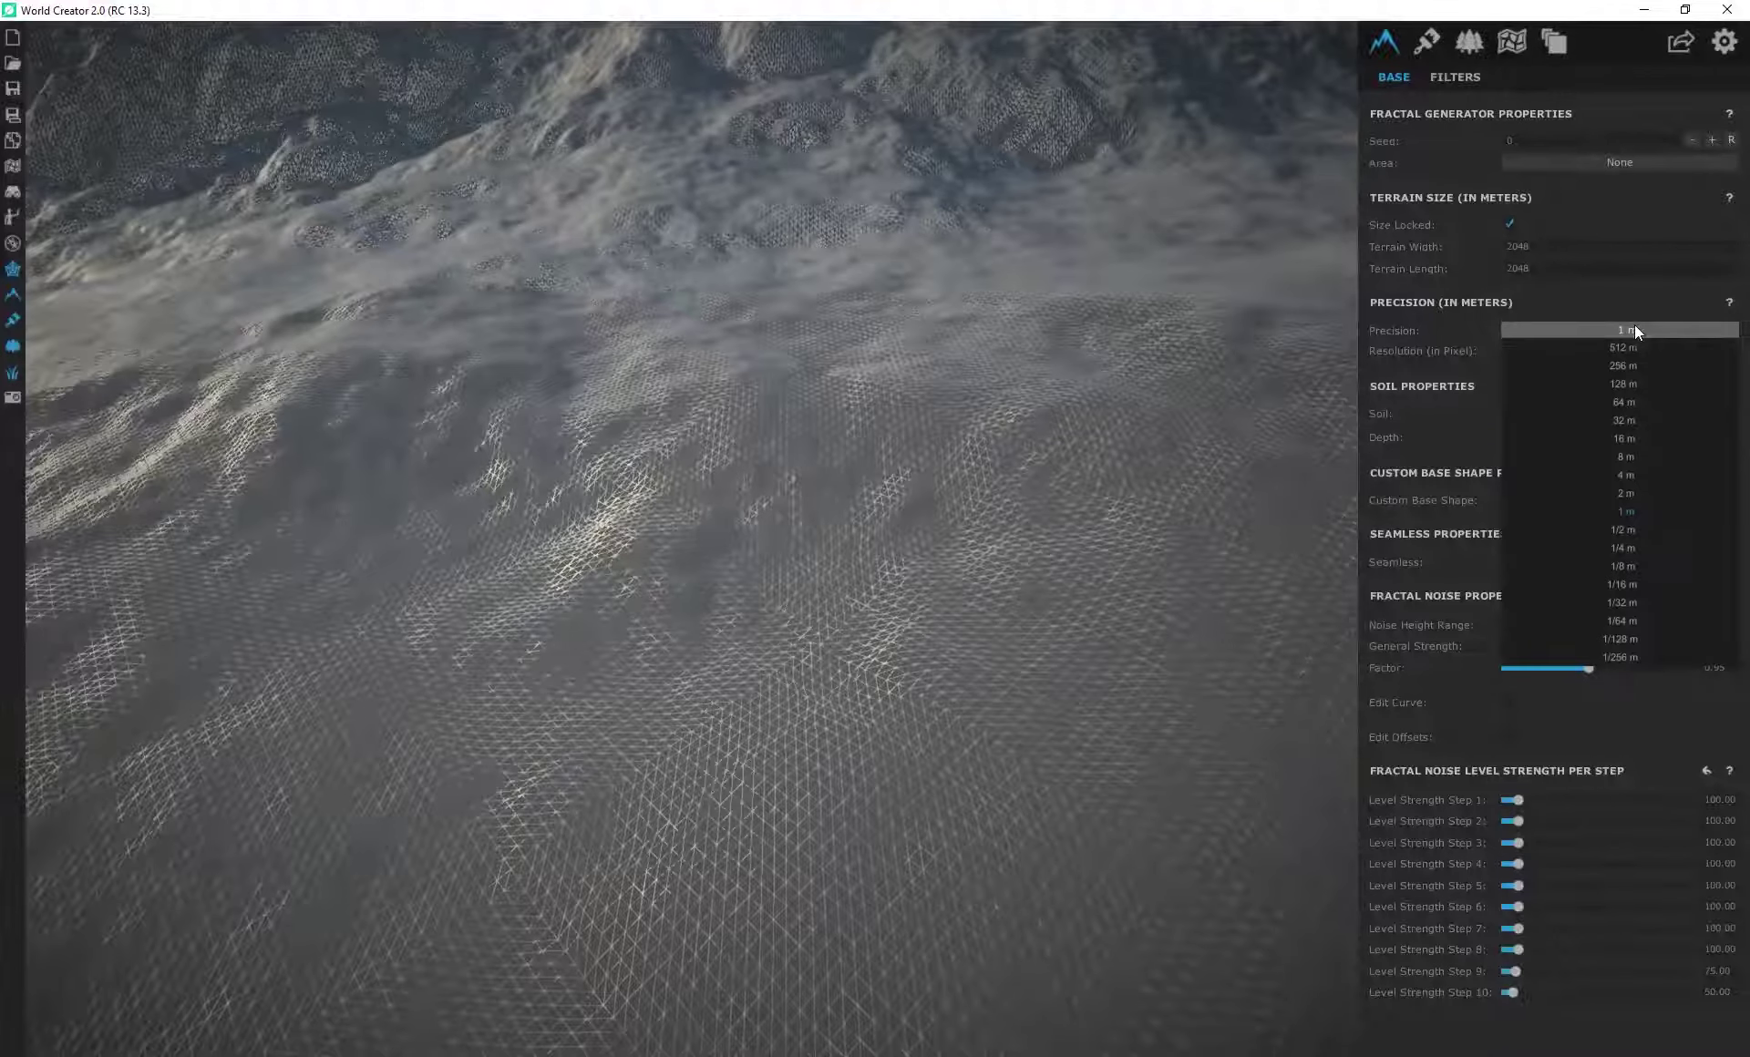
left_click(1627, 493)
left_click_drag(606, 507, 426, 506)
left_click(13, 269)
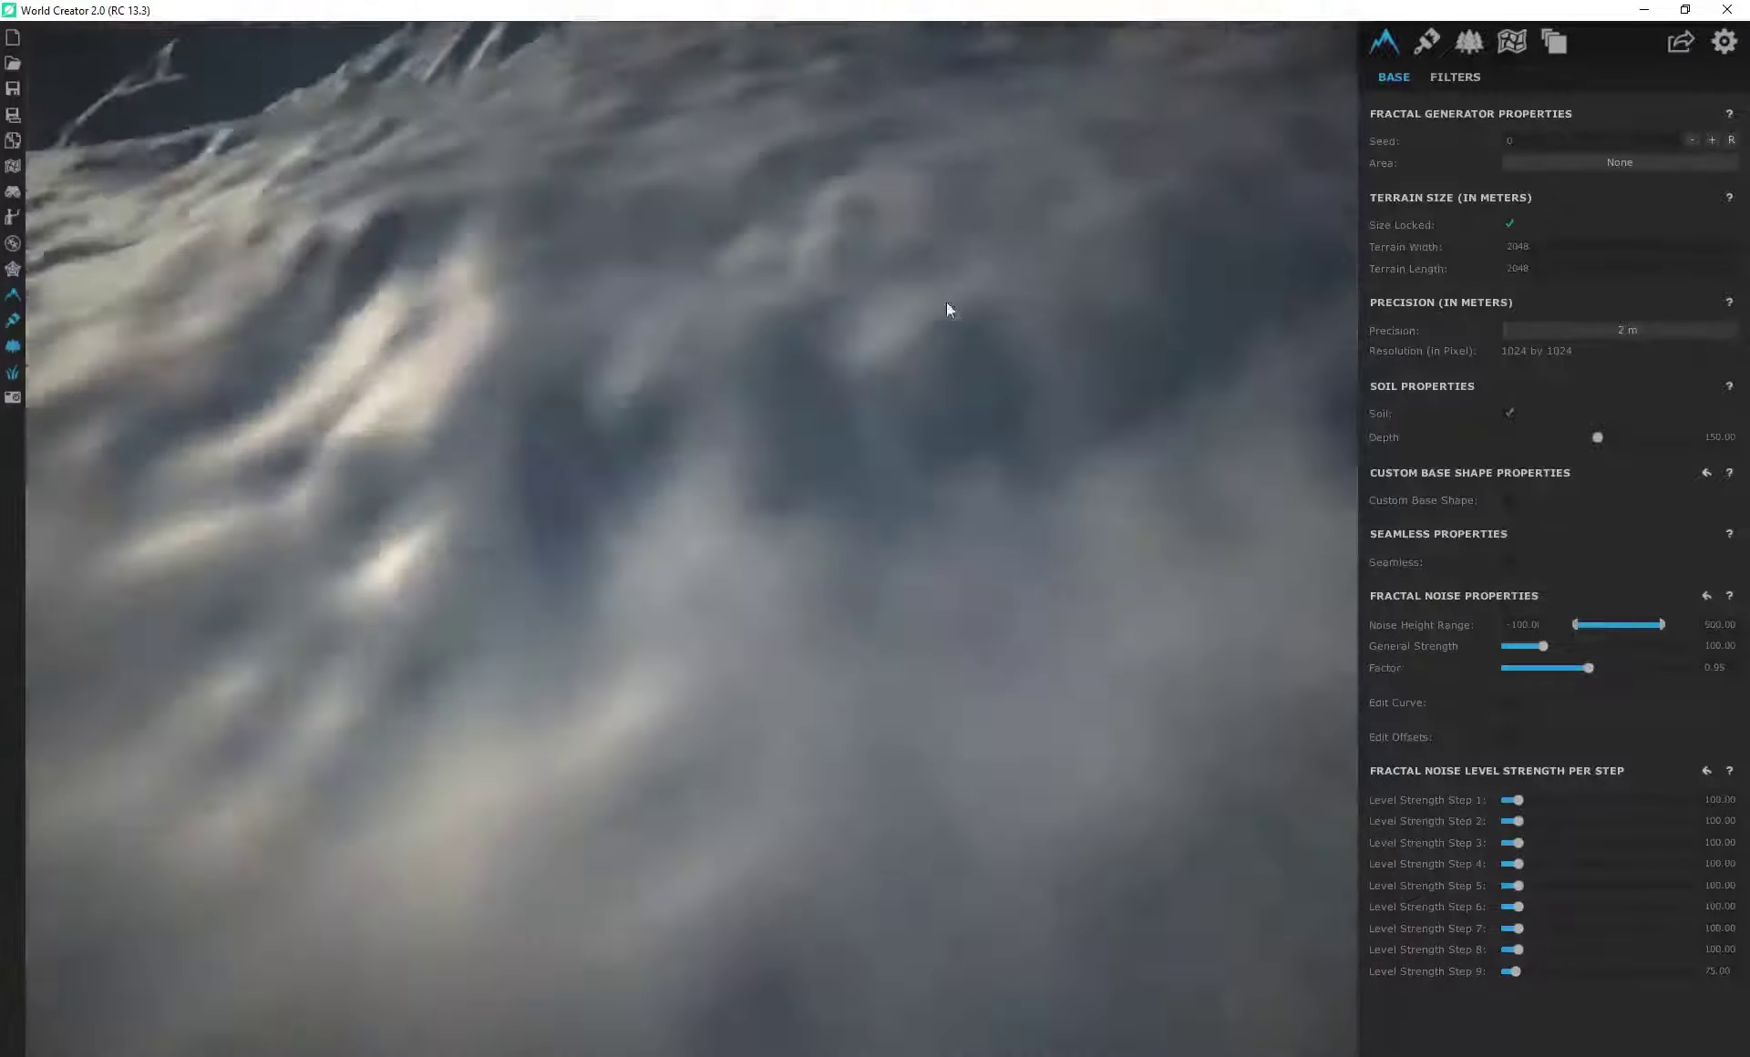
Step: Inspect the coarser terrain surface and set the precision to 1/2 m
right_click_drag(914, 305, 703, 261)
scroll(768, 285, "down", 5)
scroll(704, 261, "up", 5)
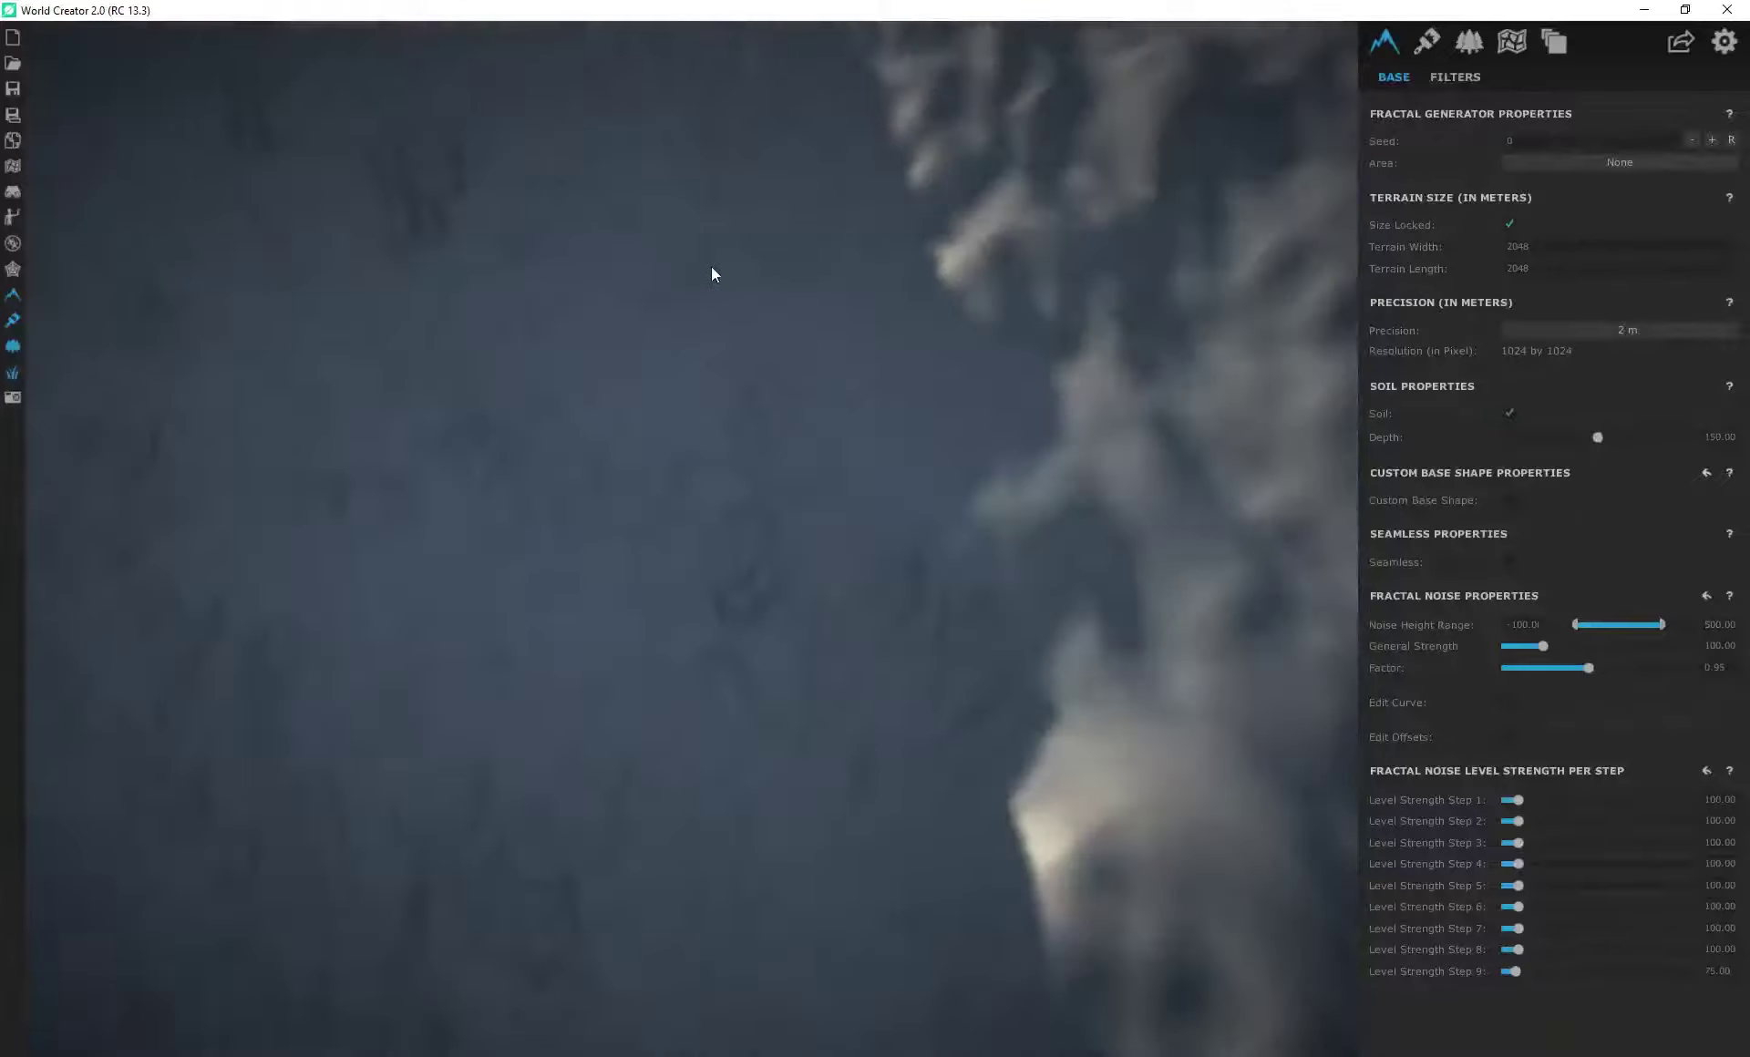
scroll(712, 266, "down", 5)
left_click_drag(714, 266, 1045, 500)
left_click(1638, 328)
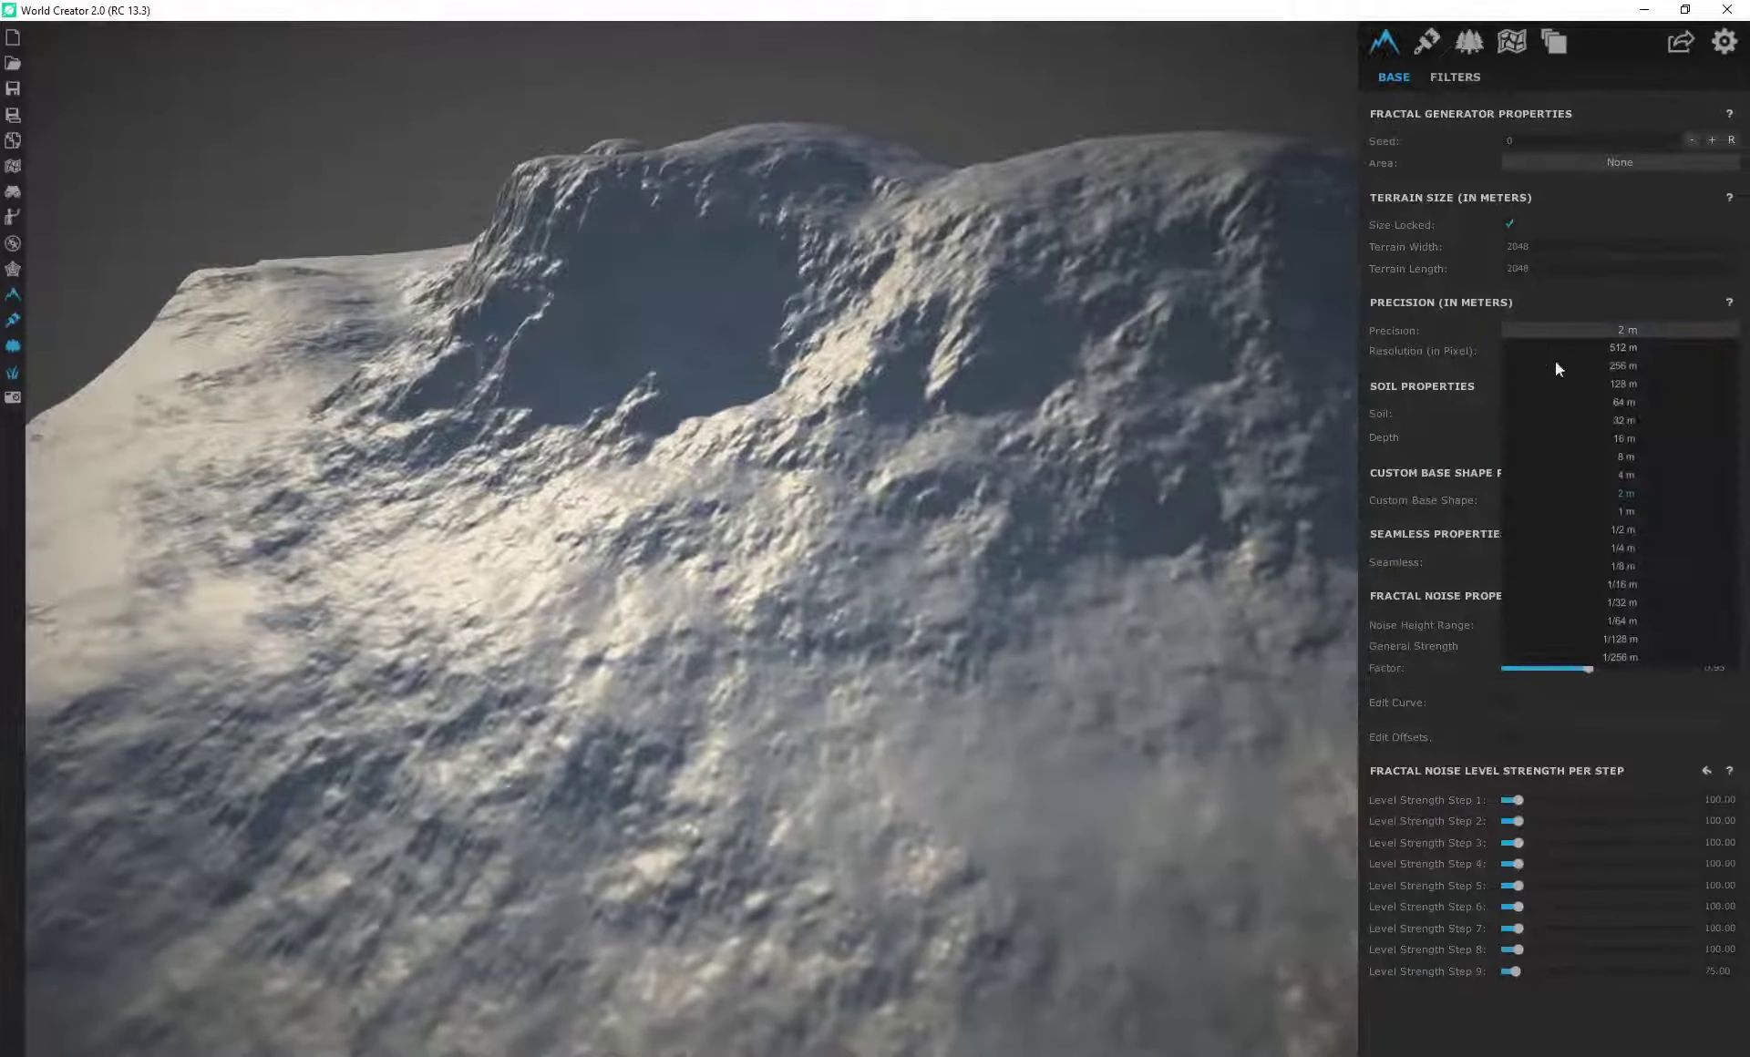
left_click(1629, 534)
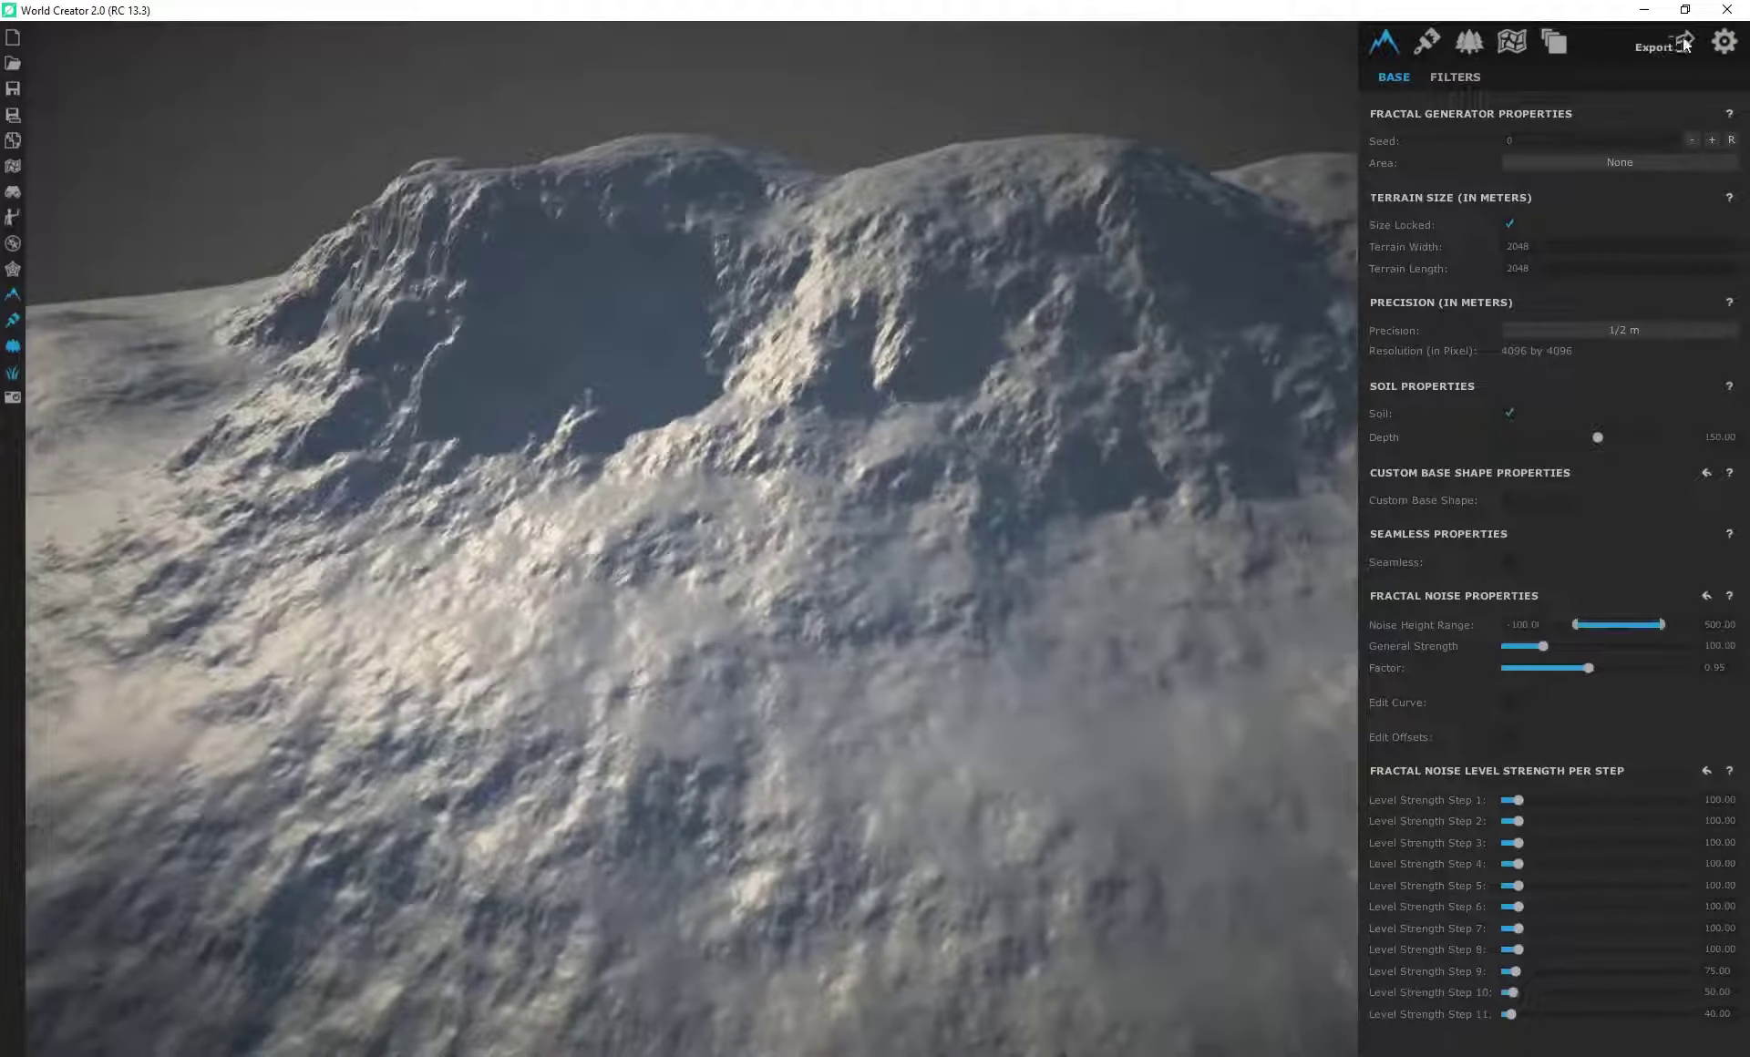
Step: Check the general generator settings for the maximum resolution and set the terrain precision to 1/4 m
left_click(1725, 43)
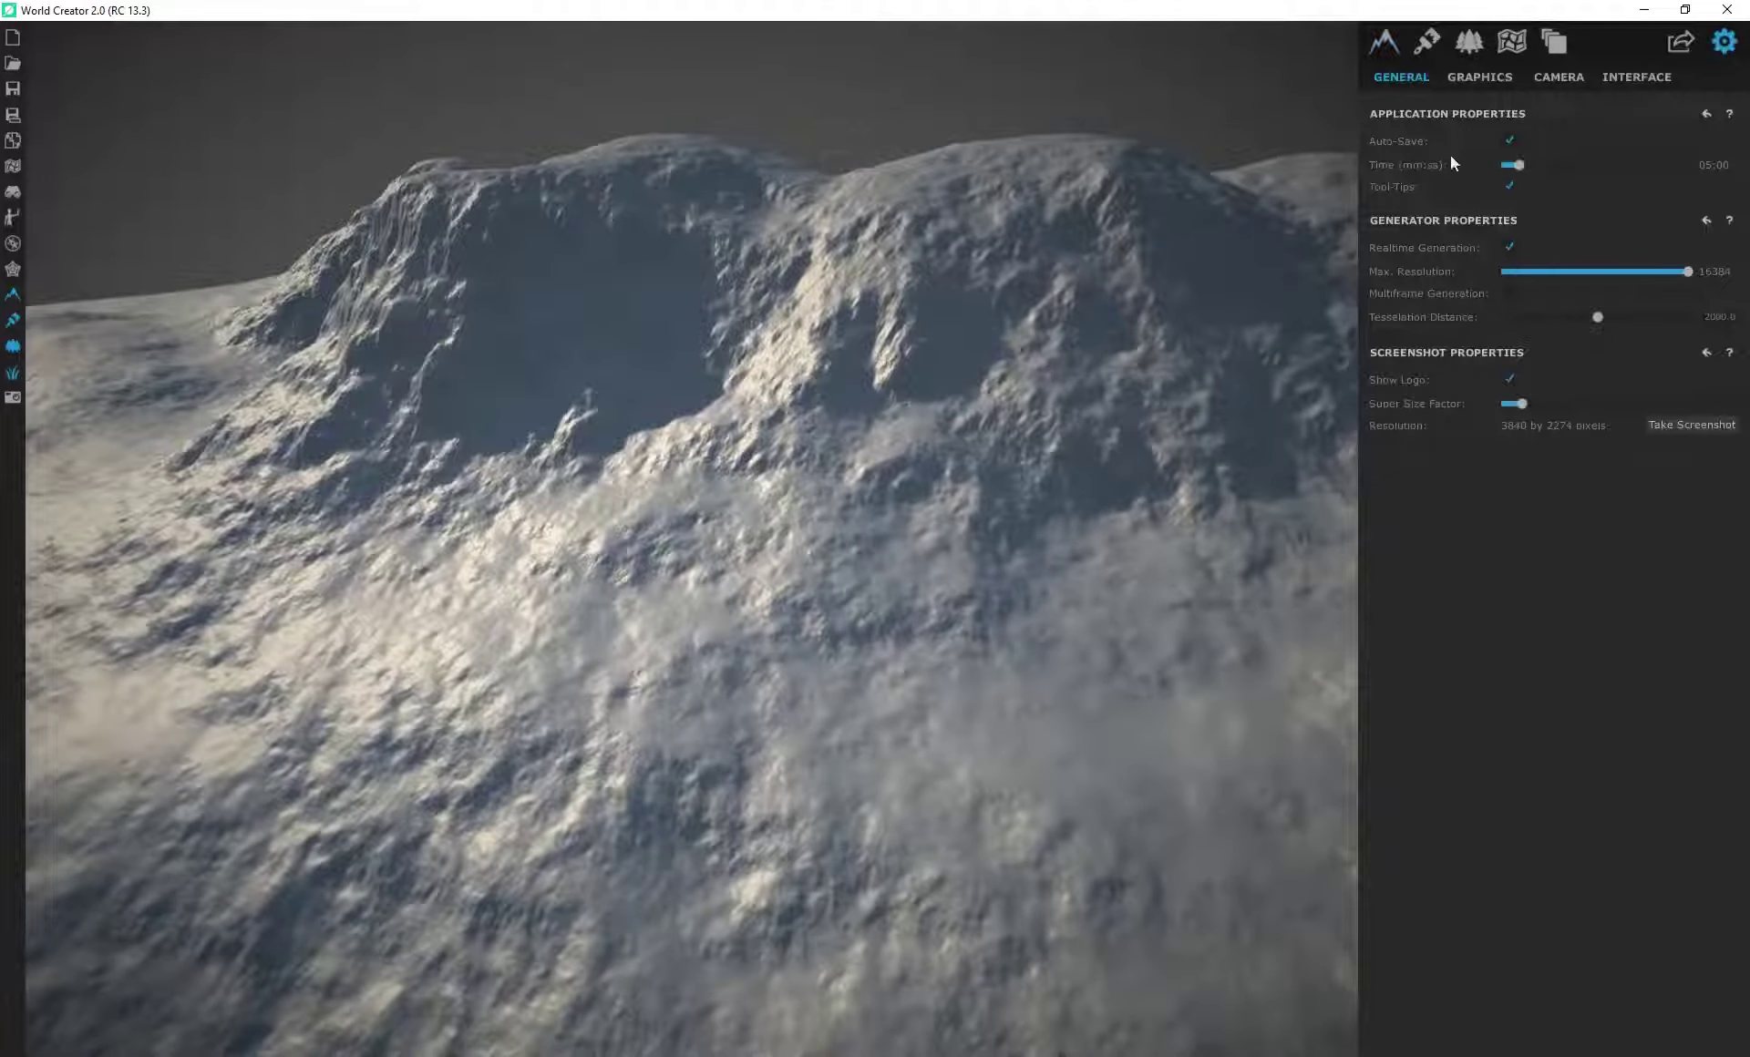
left_click(1384, 41)
left_click(1621, 330)
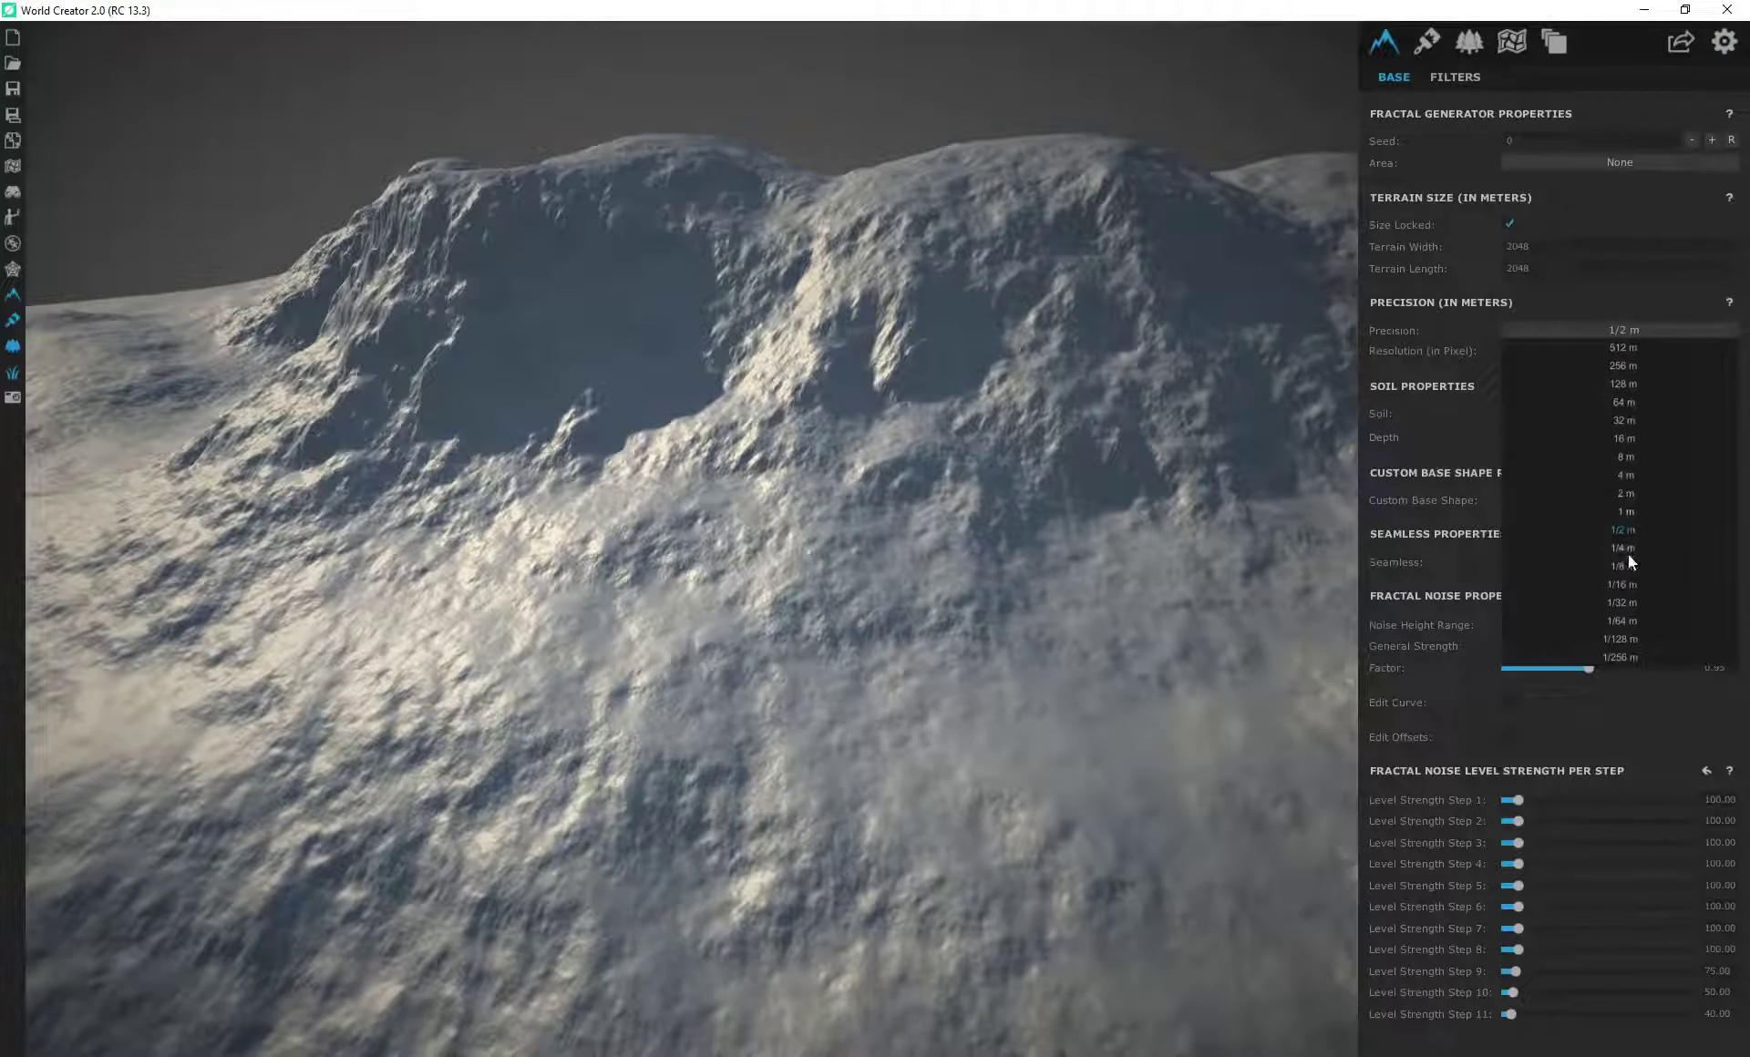
left_click(1626, 547)
Step: Set the terrain precision to 1/8 m and inspect the surface detail up close
left_click(1601, 332)
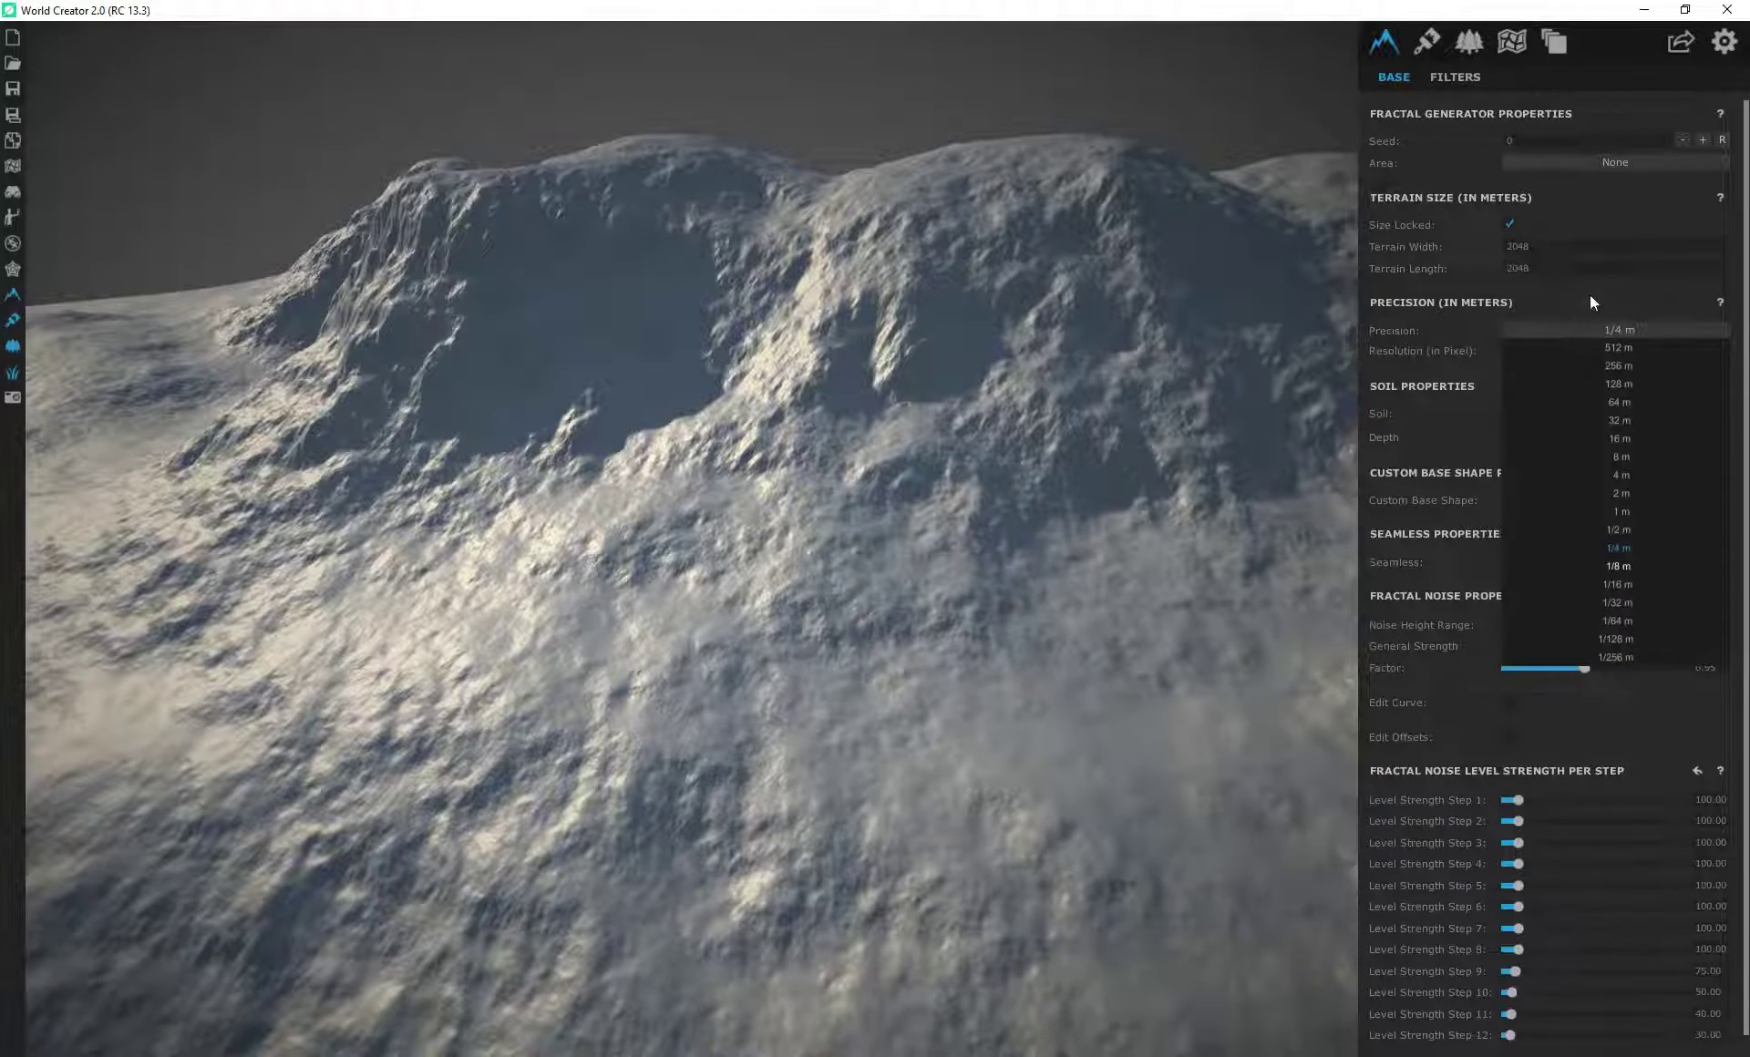
left_click(1619, 566)
scroll(981, 575, "up", 5)
right_click_drag(926, 512, 970, 387)
left_click_drag(970, 386, 615, 396)
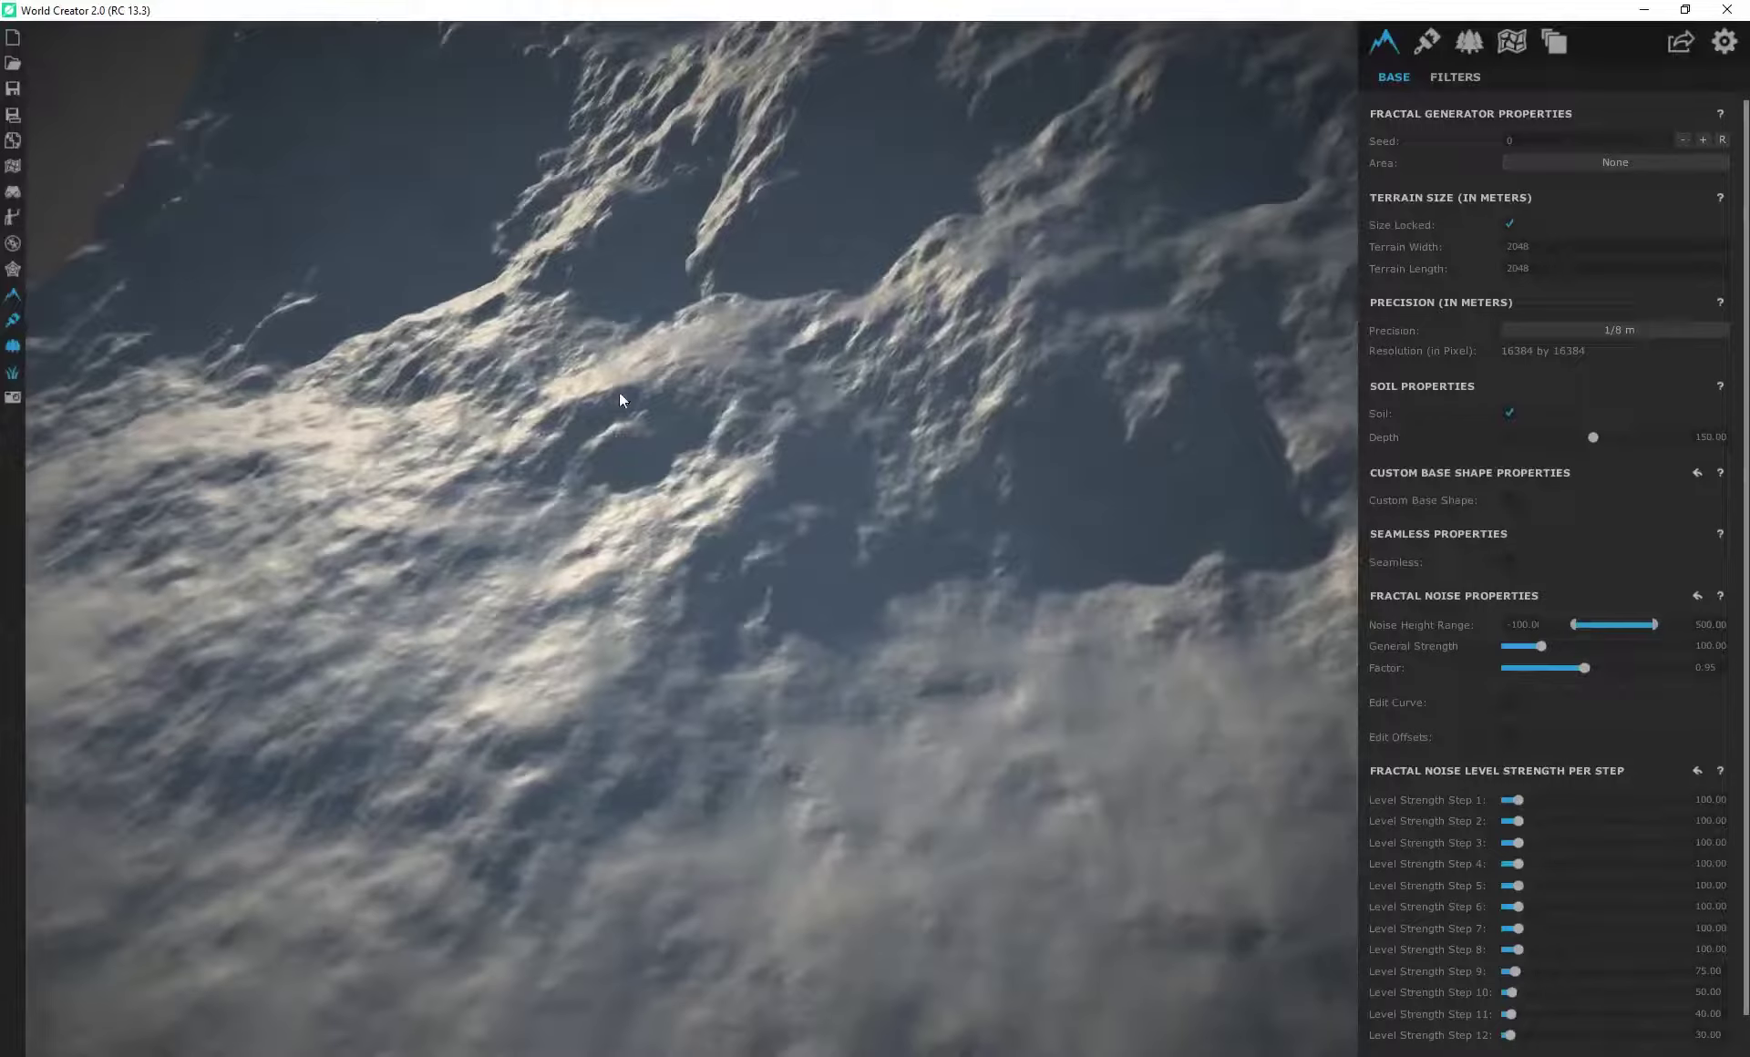
left_click_drag(922, 408, 583, 501)
Step: Set the terrain precision to 1/2 m and inspect the mountain slopes and the terrain's edge
left_click(1606, 330)
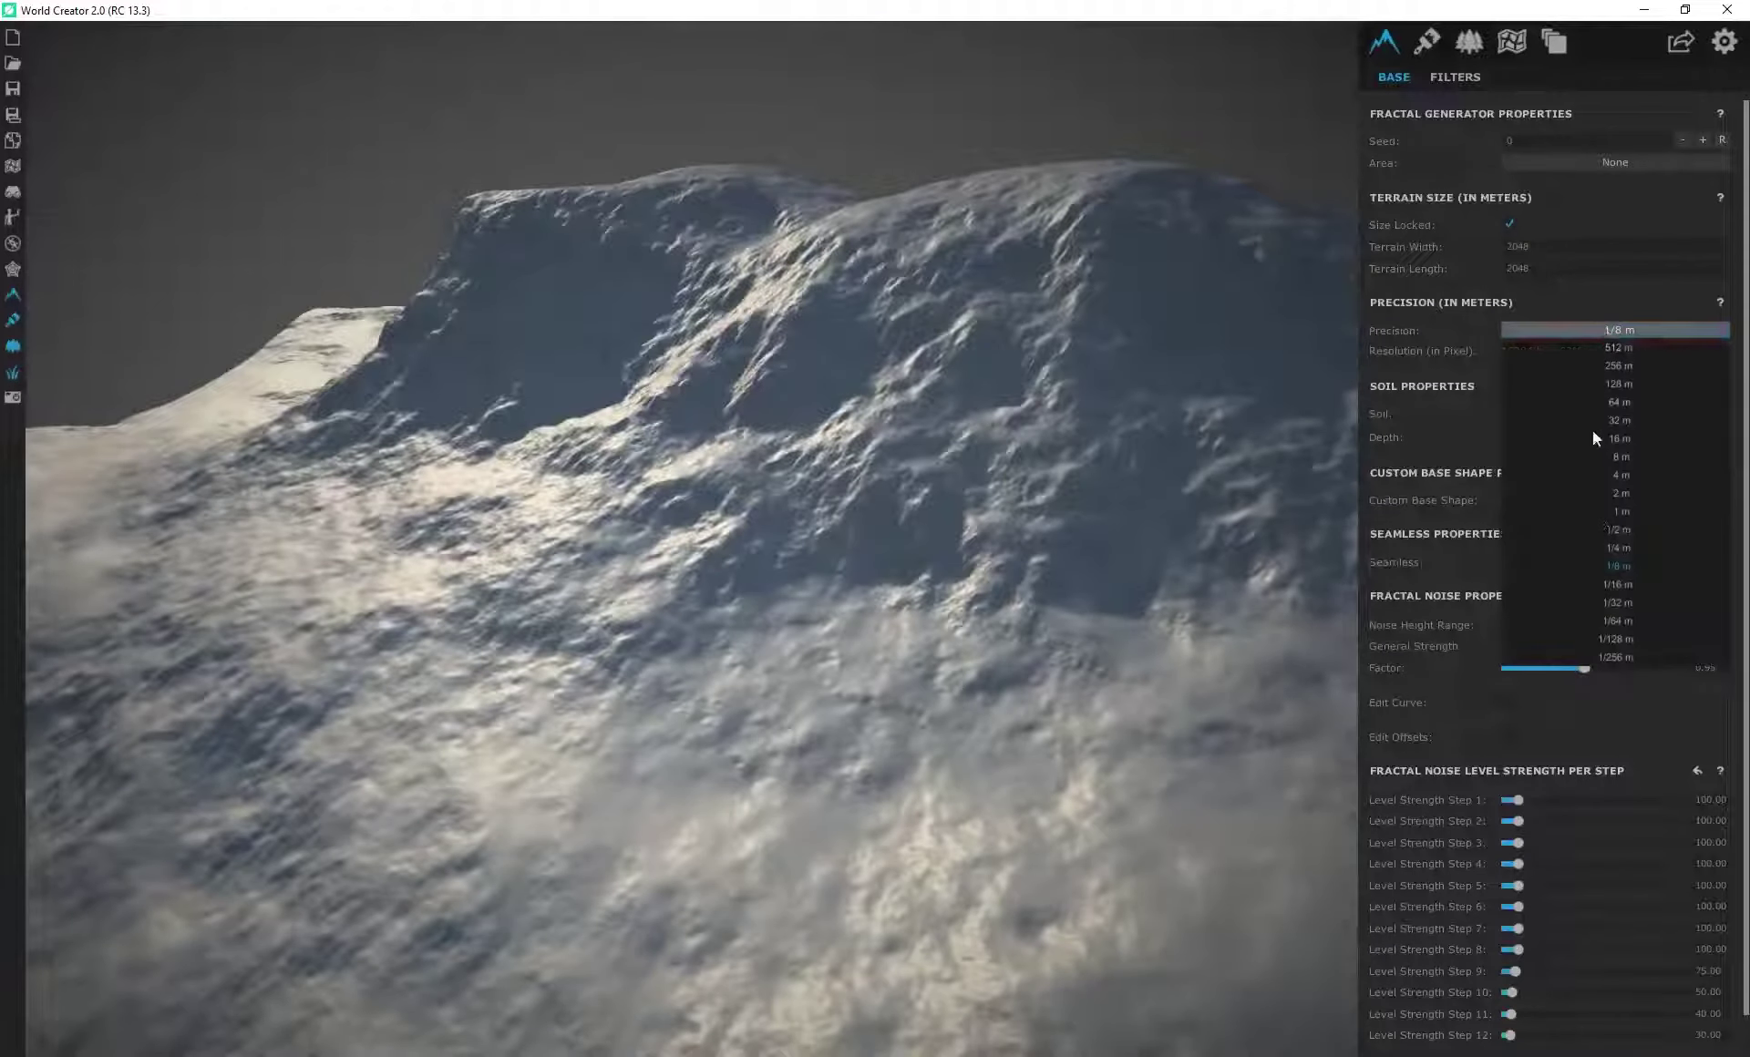
left_click(1628, 531)
left_click_drag(566, 435, 781, 549)
left_click_drag(1009, 358, 840, 360)
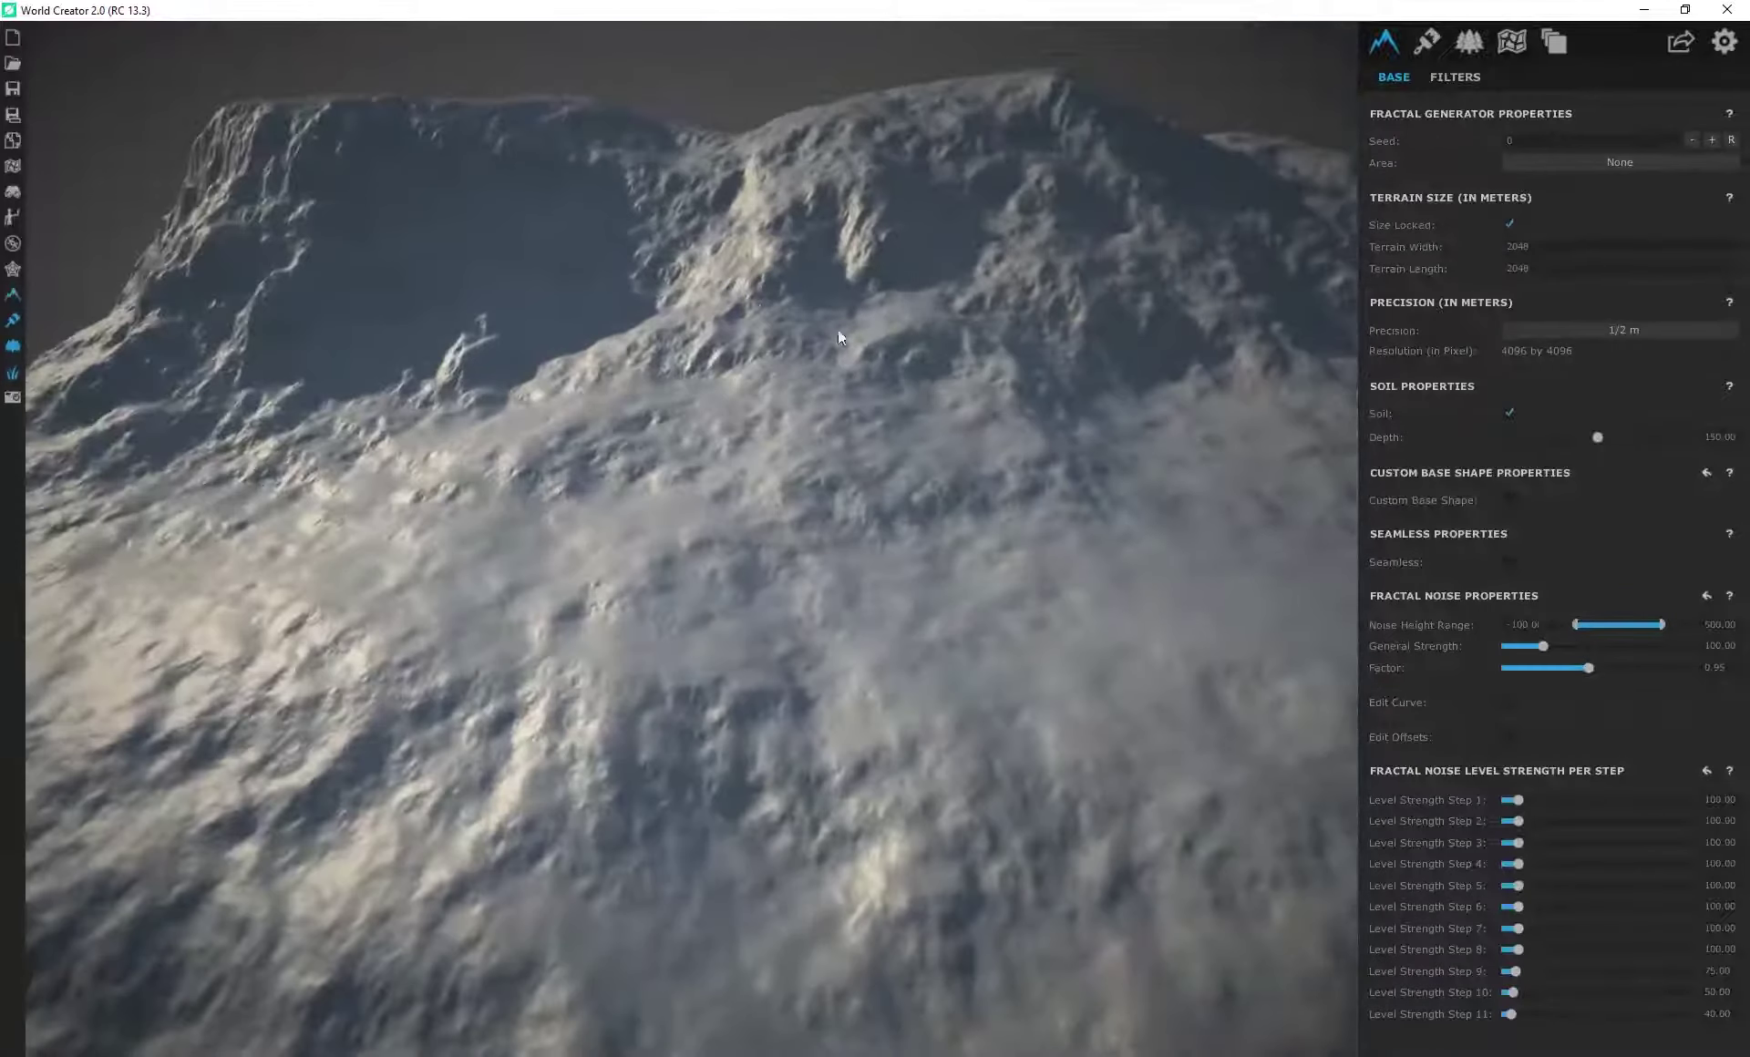
left_click_drag(915, 232, 930, 533)
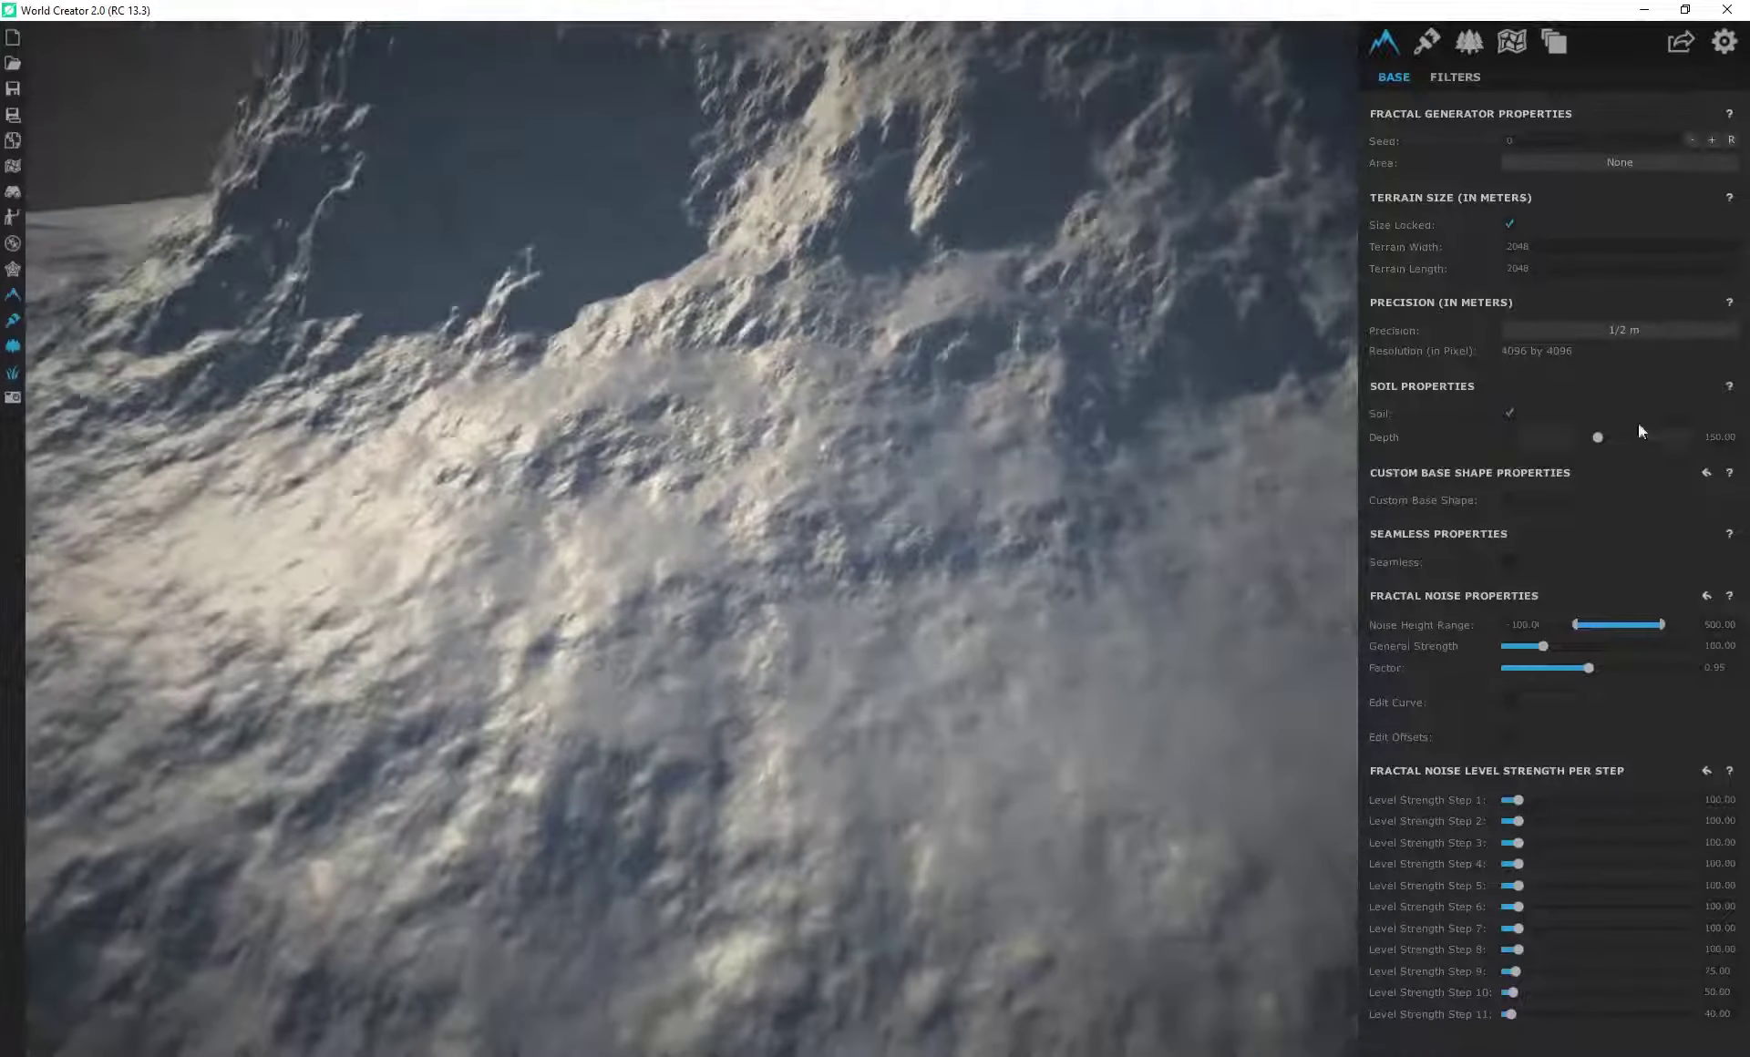
left_click_drag(872, 408, 625, 635)
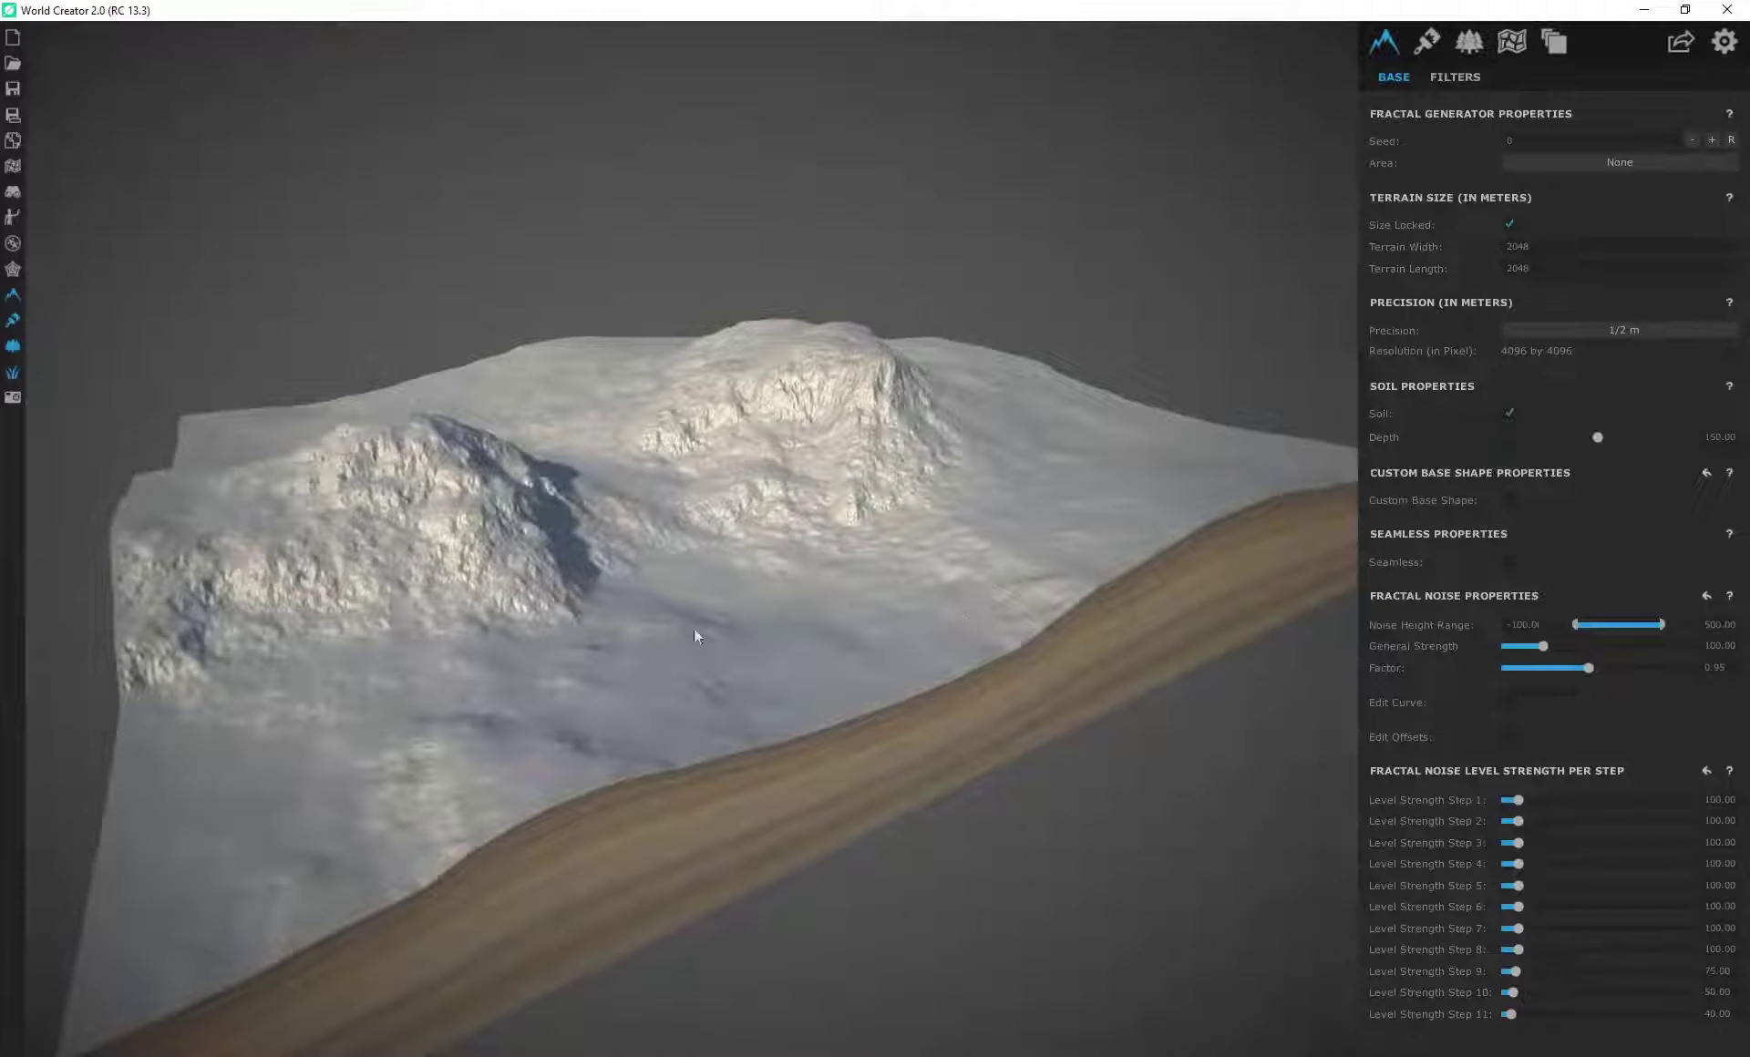
Step: Disable the soil beneath the terrain and inspect the open edges
left_click(1512, 414)
left_click_drag(999, 638, 762, 621)
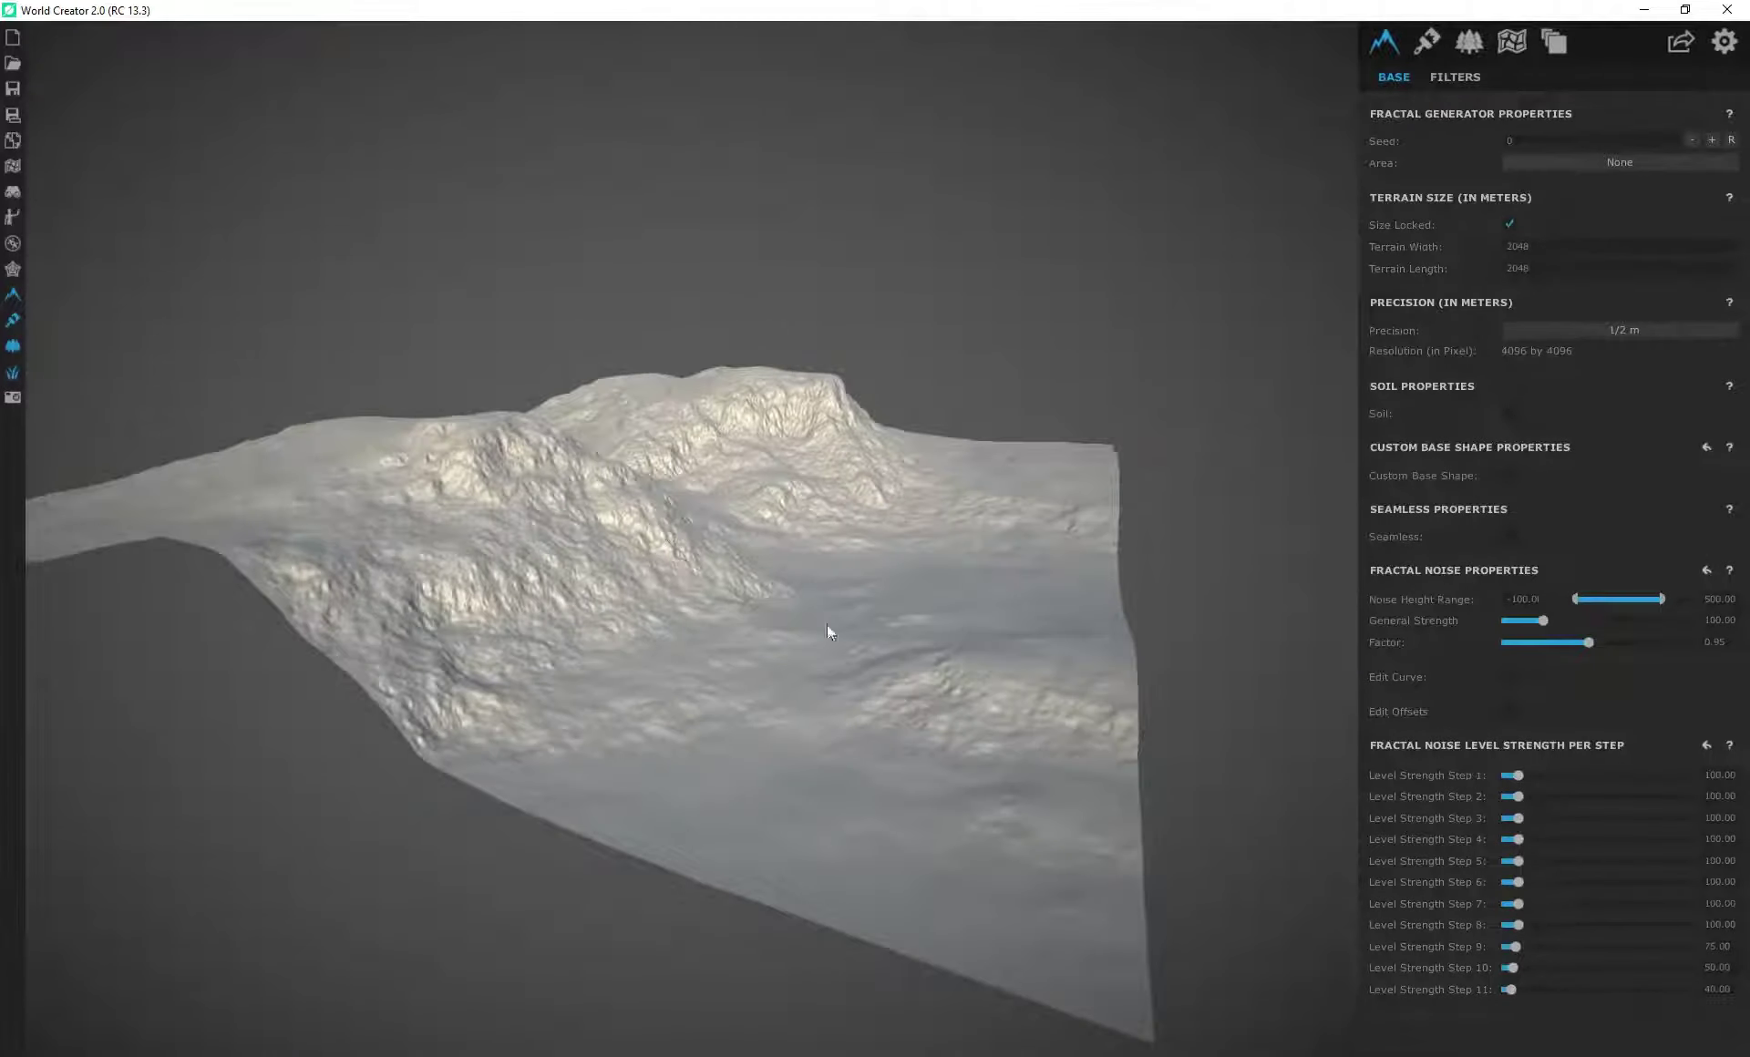
left_click_drag(548, 627, 528, 506)
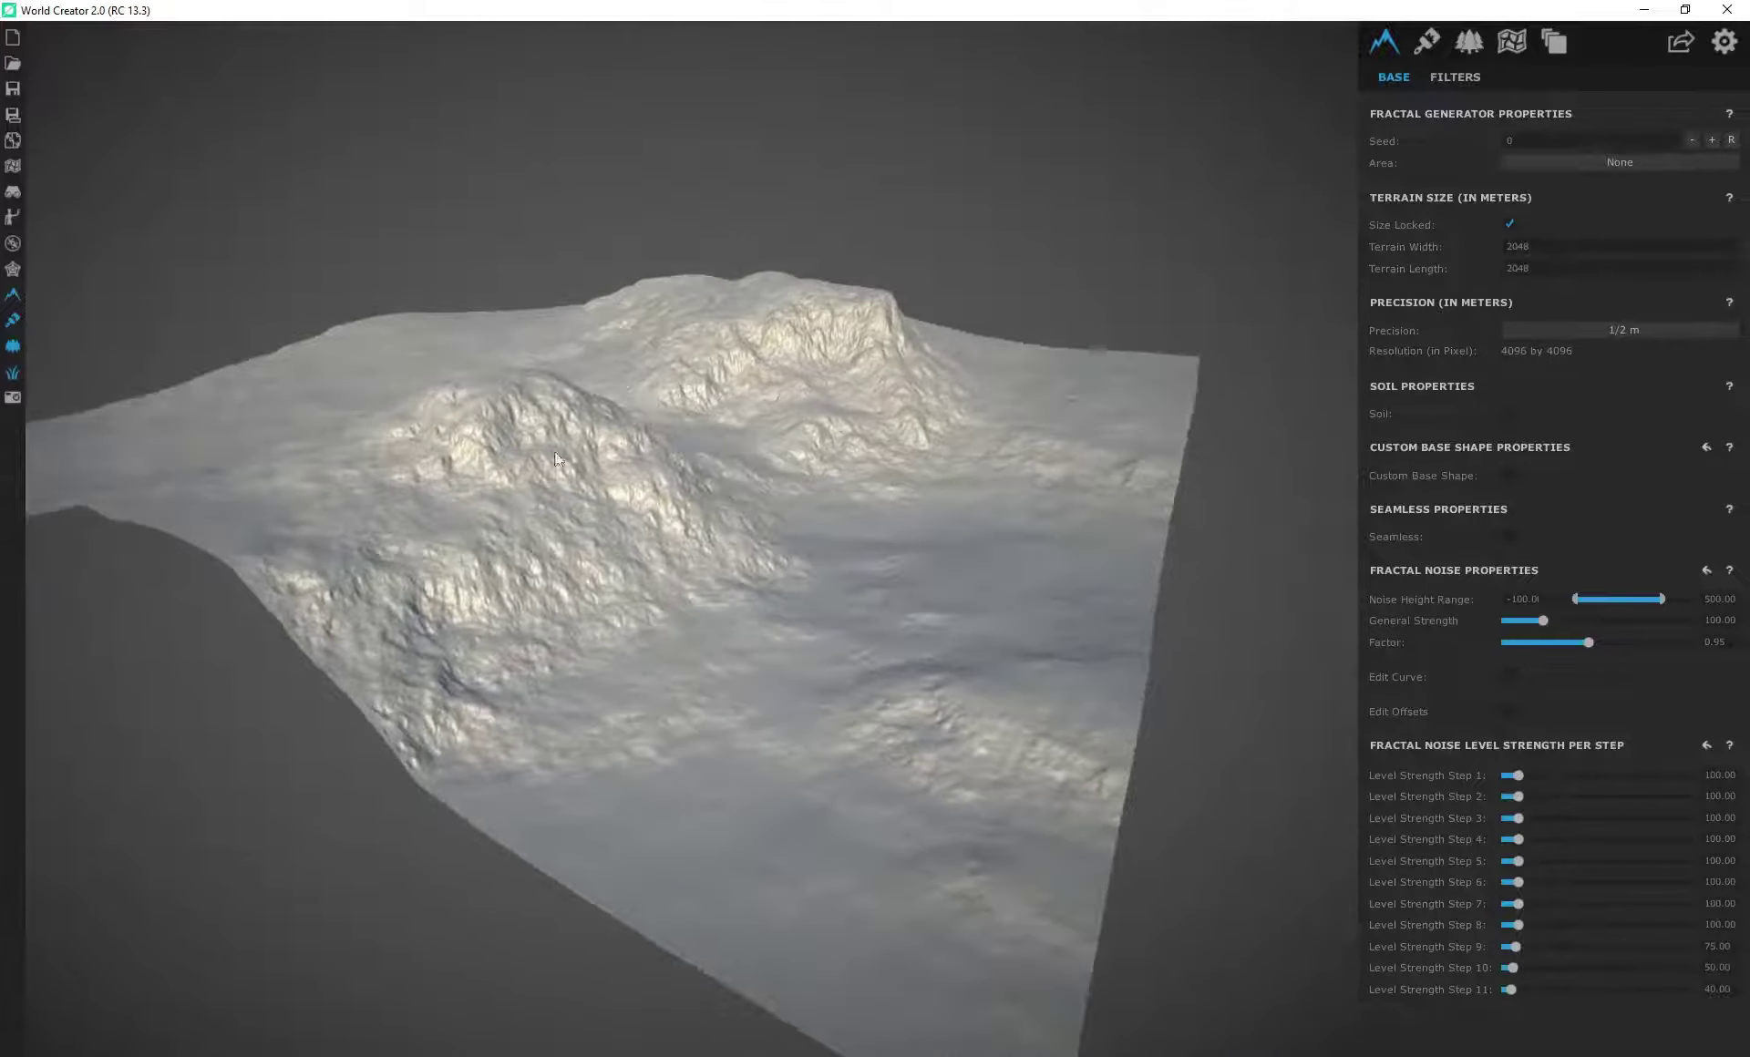
left_click_drag(866, 726, 688, 721)
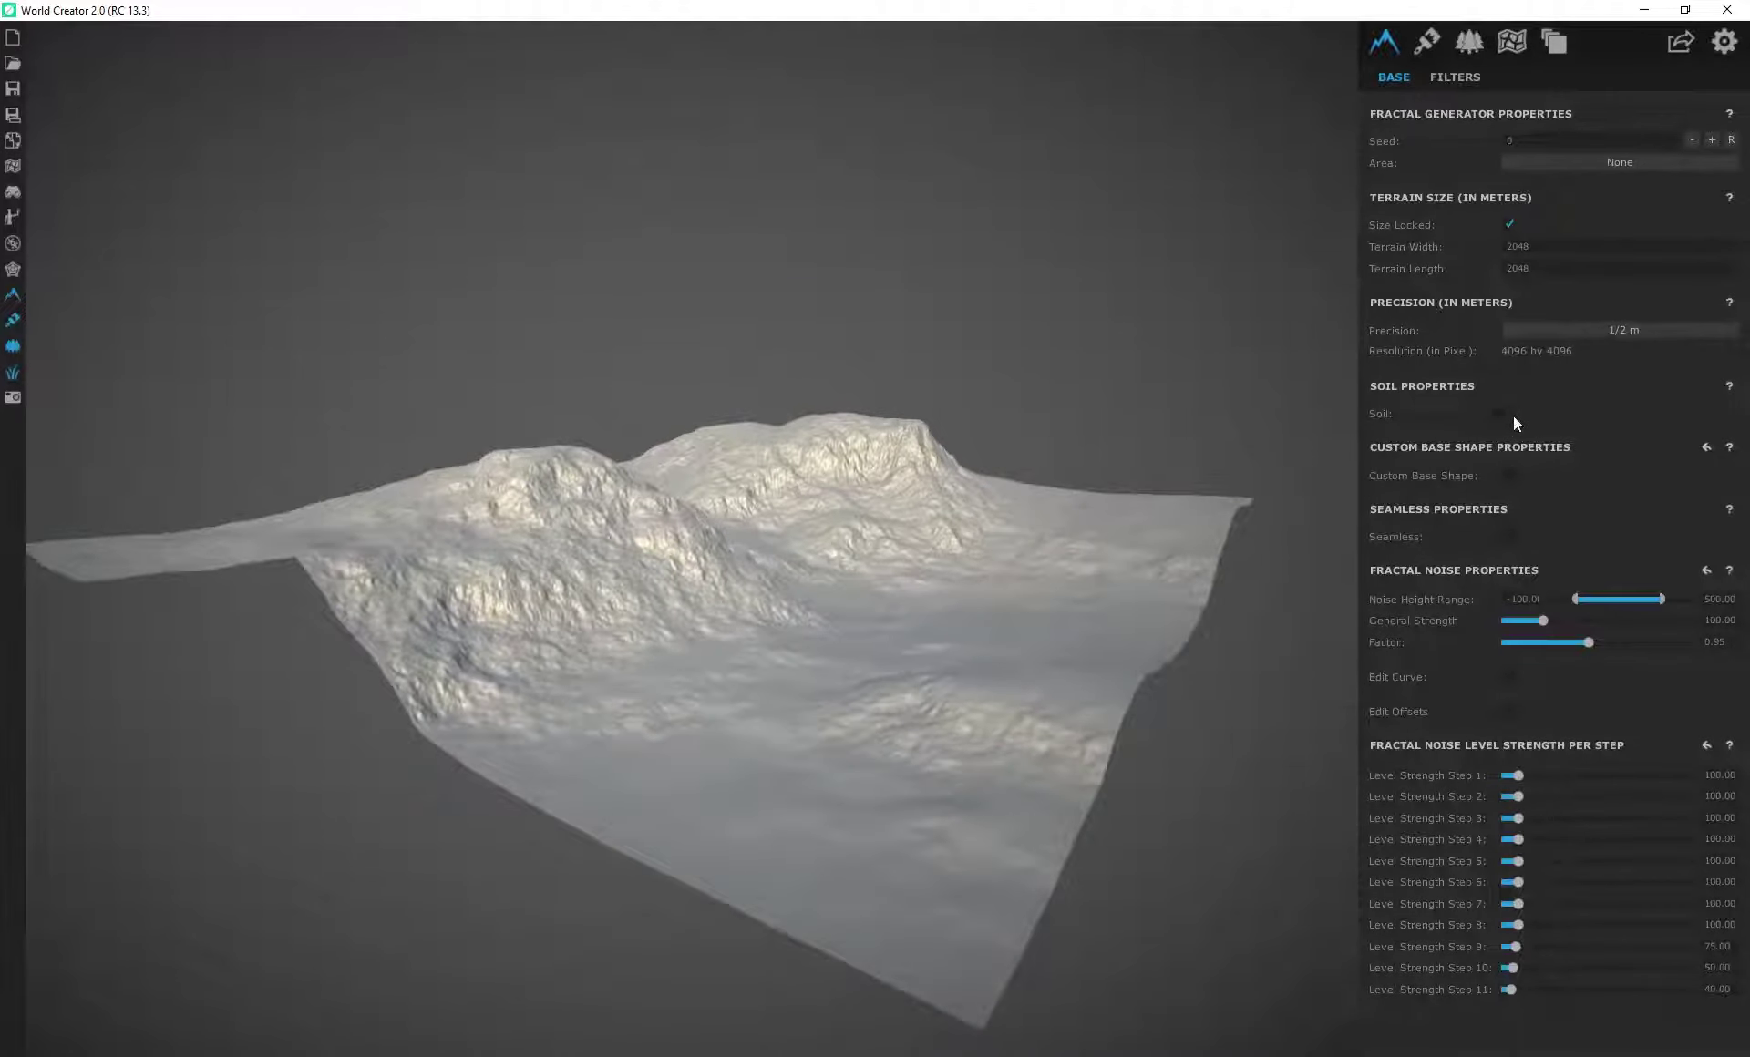
Step: Enable the soil beneath the terrain and set its depth to 1
left_click(1511, 415)
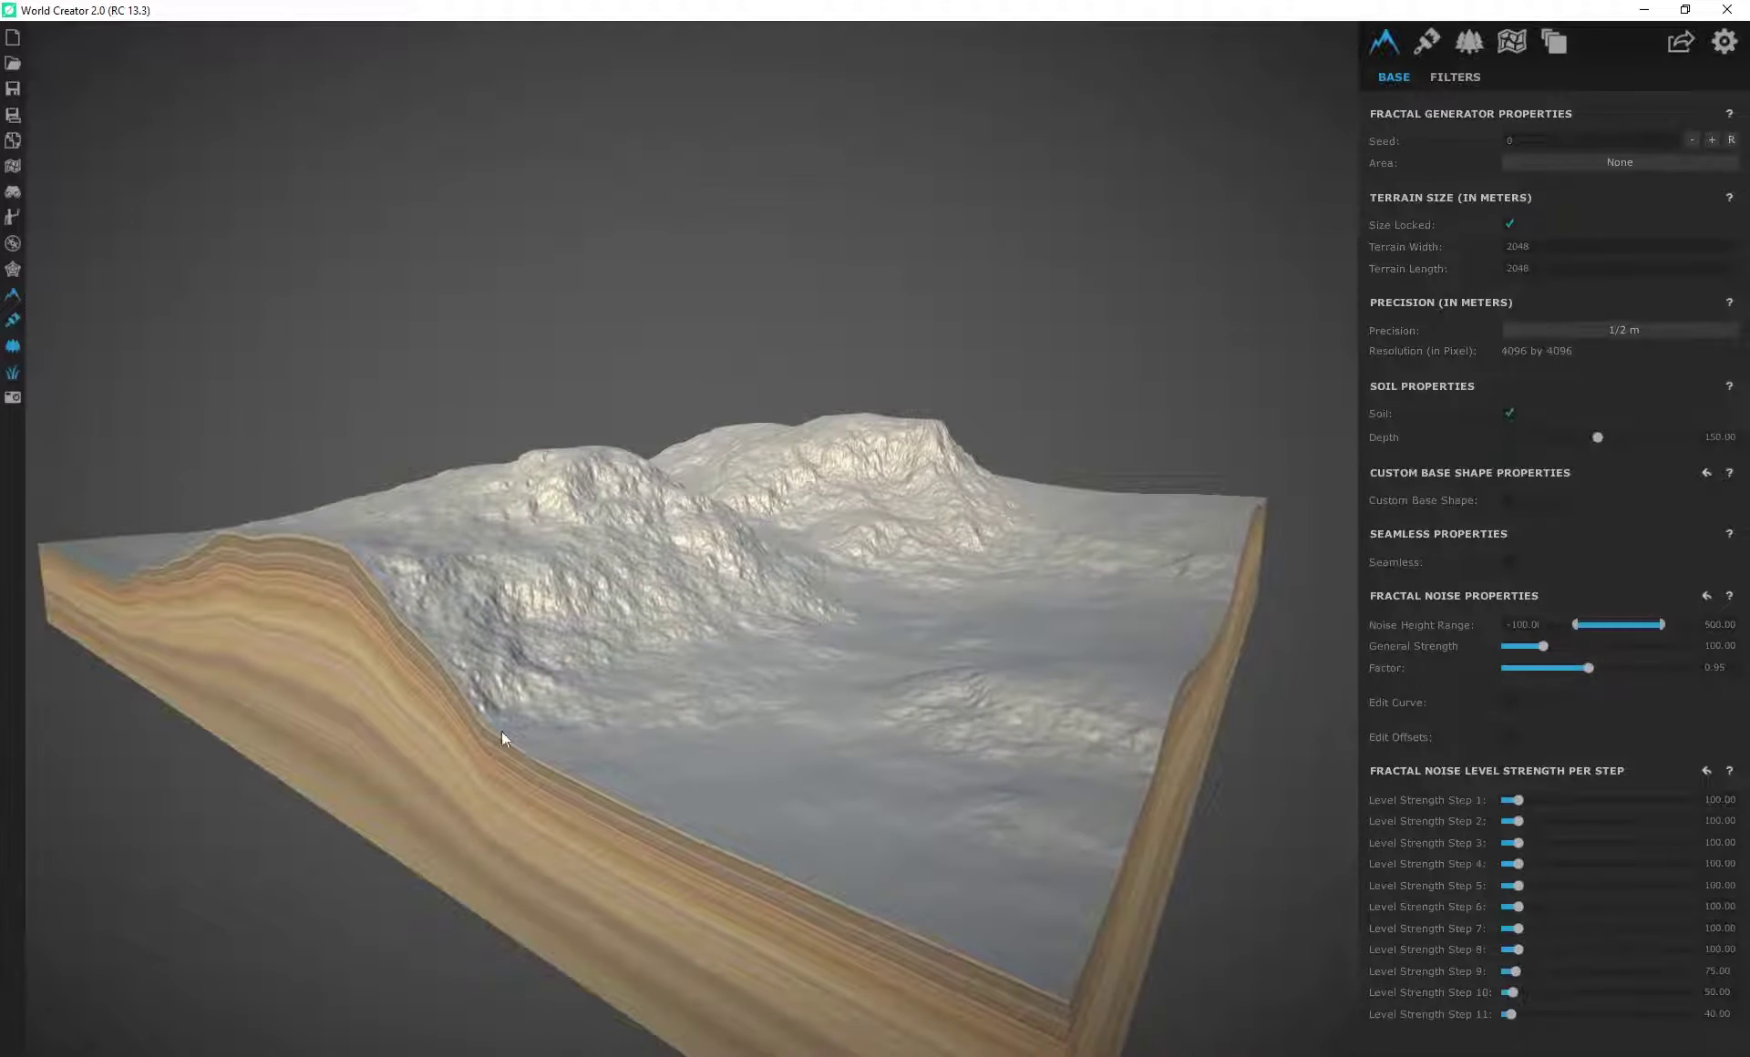
left_click_drag(451, 704, 820, 801)
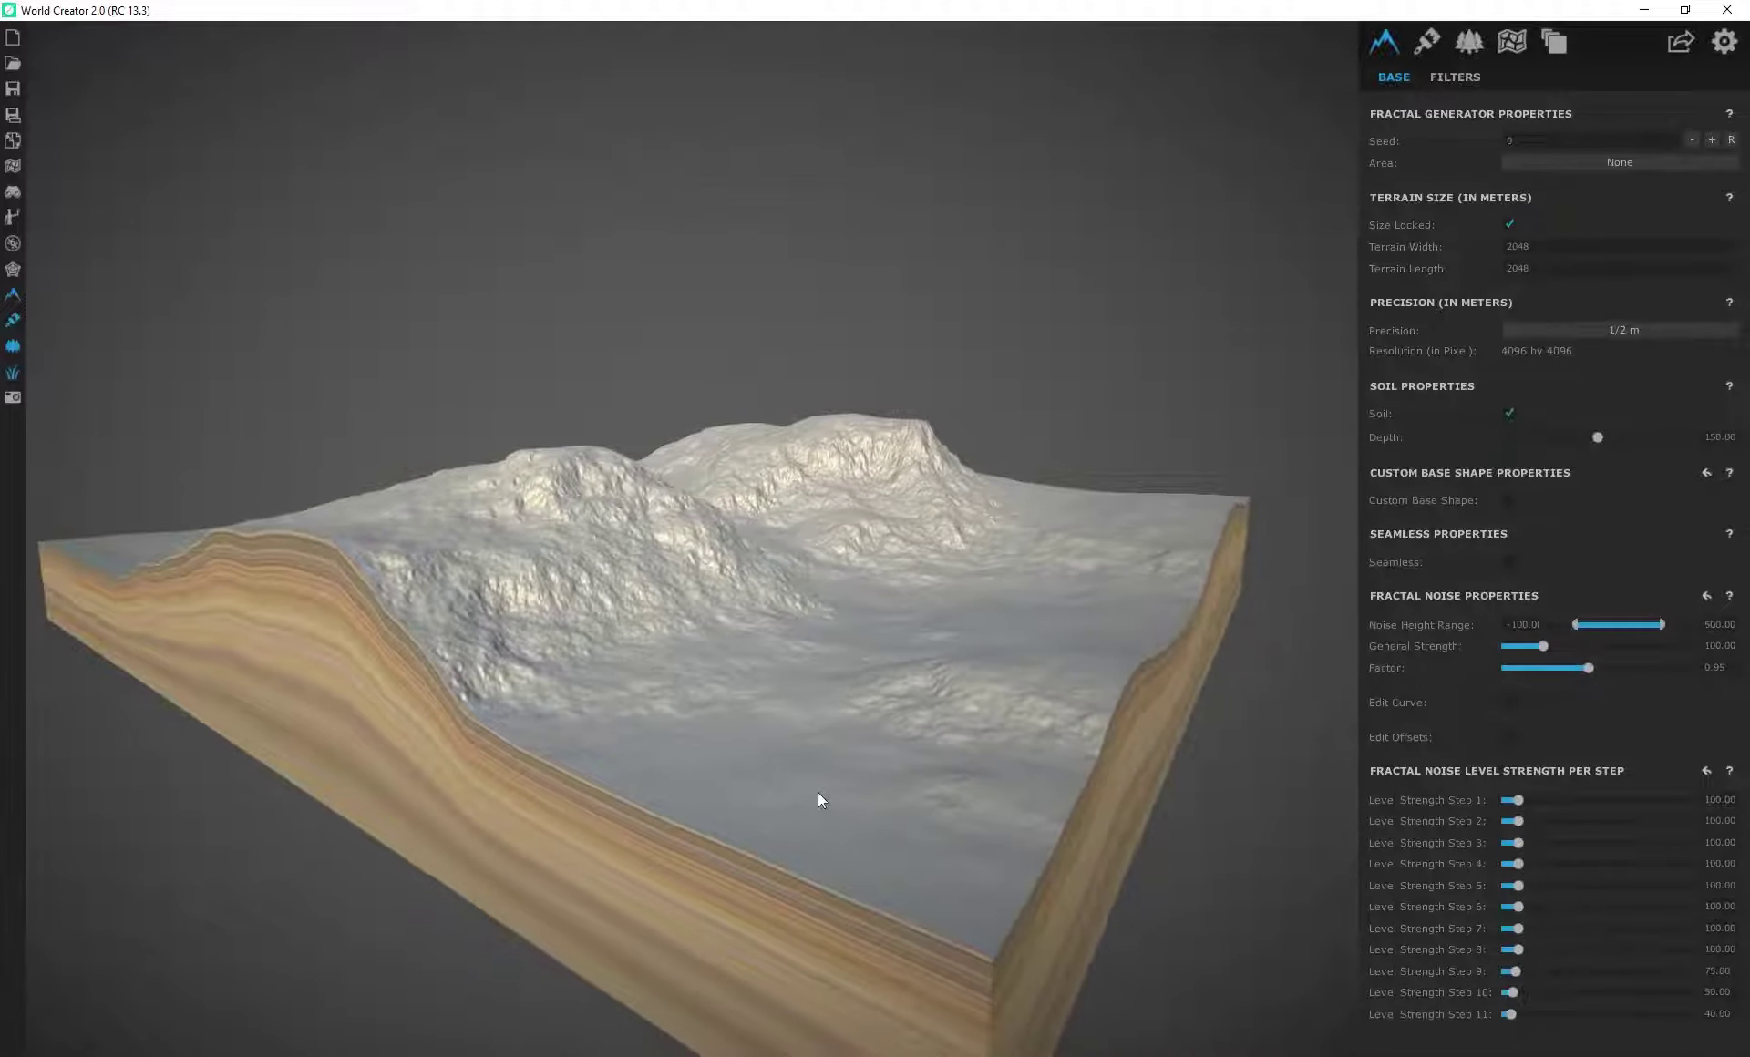
left_click(1720, 441)
type("1")
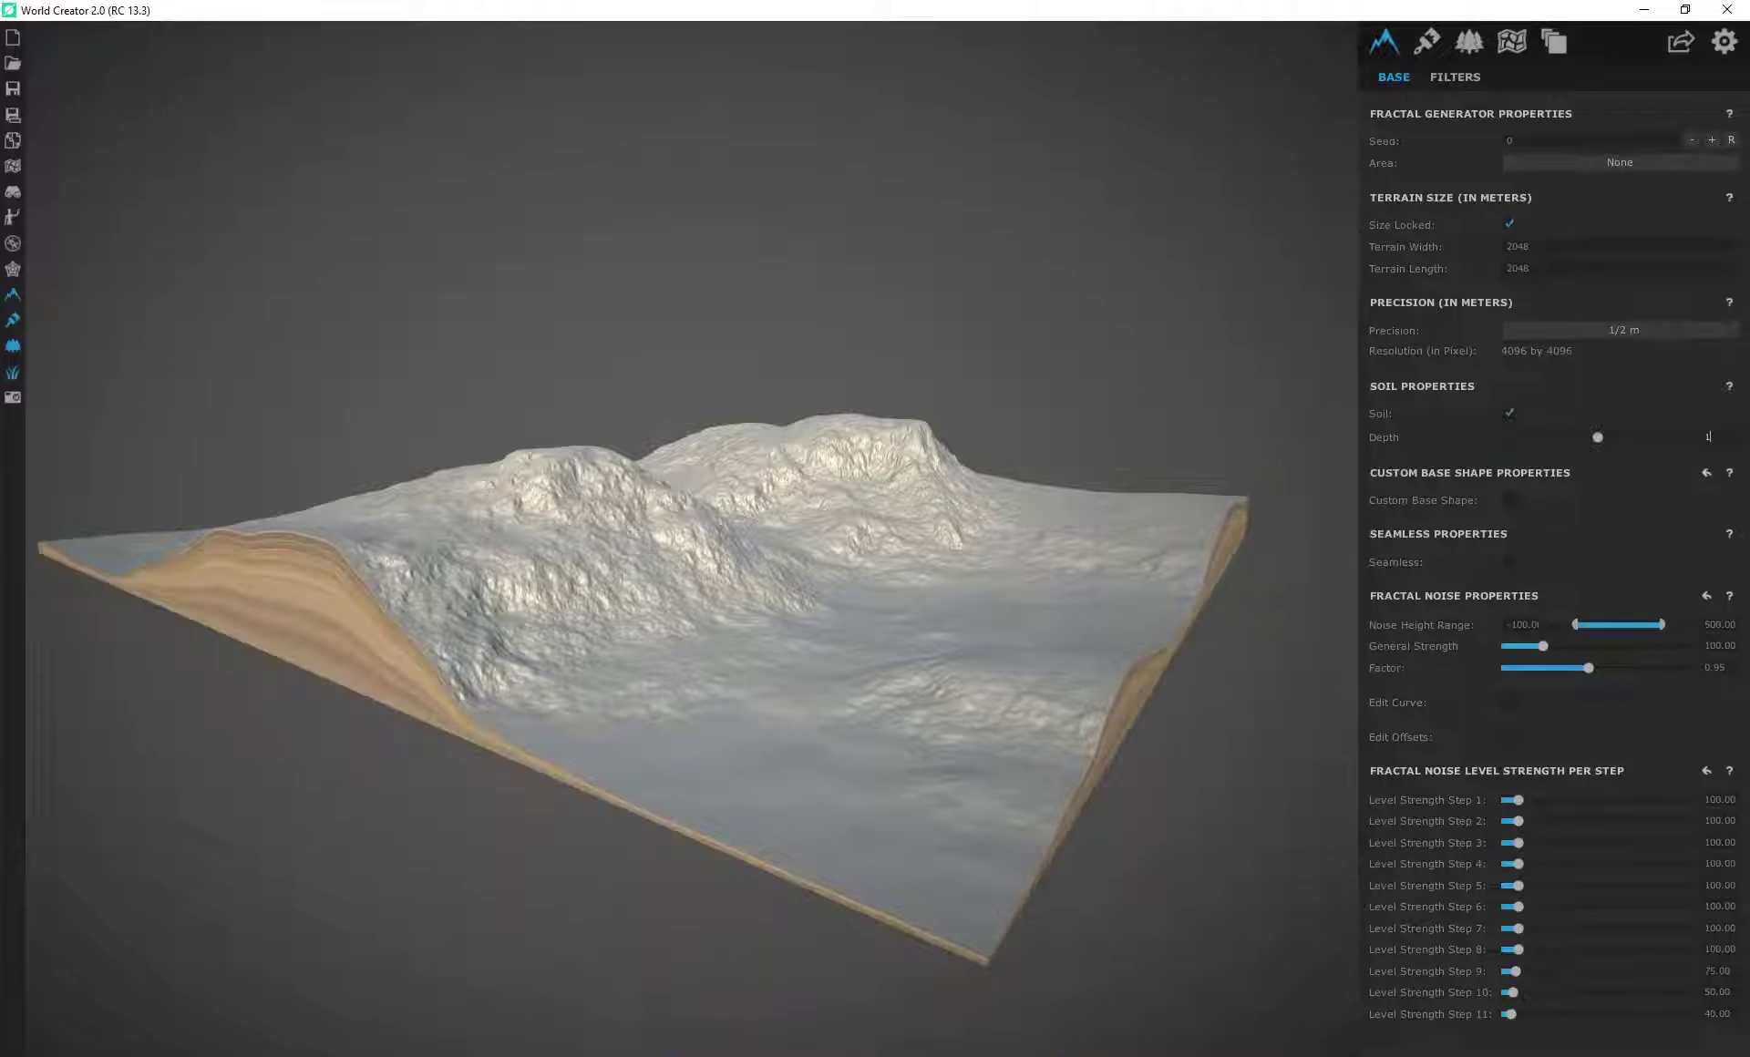
left_click_drag(792, 877, 1294, 911)
left_click_drag(691, 734, 577, 759)
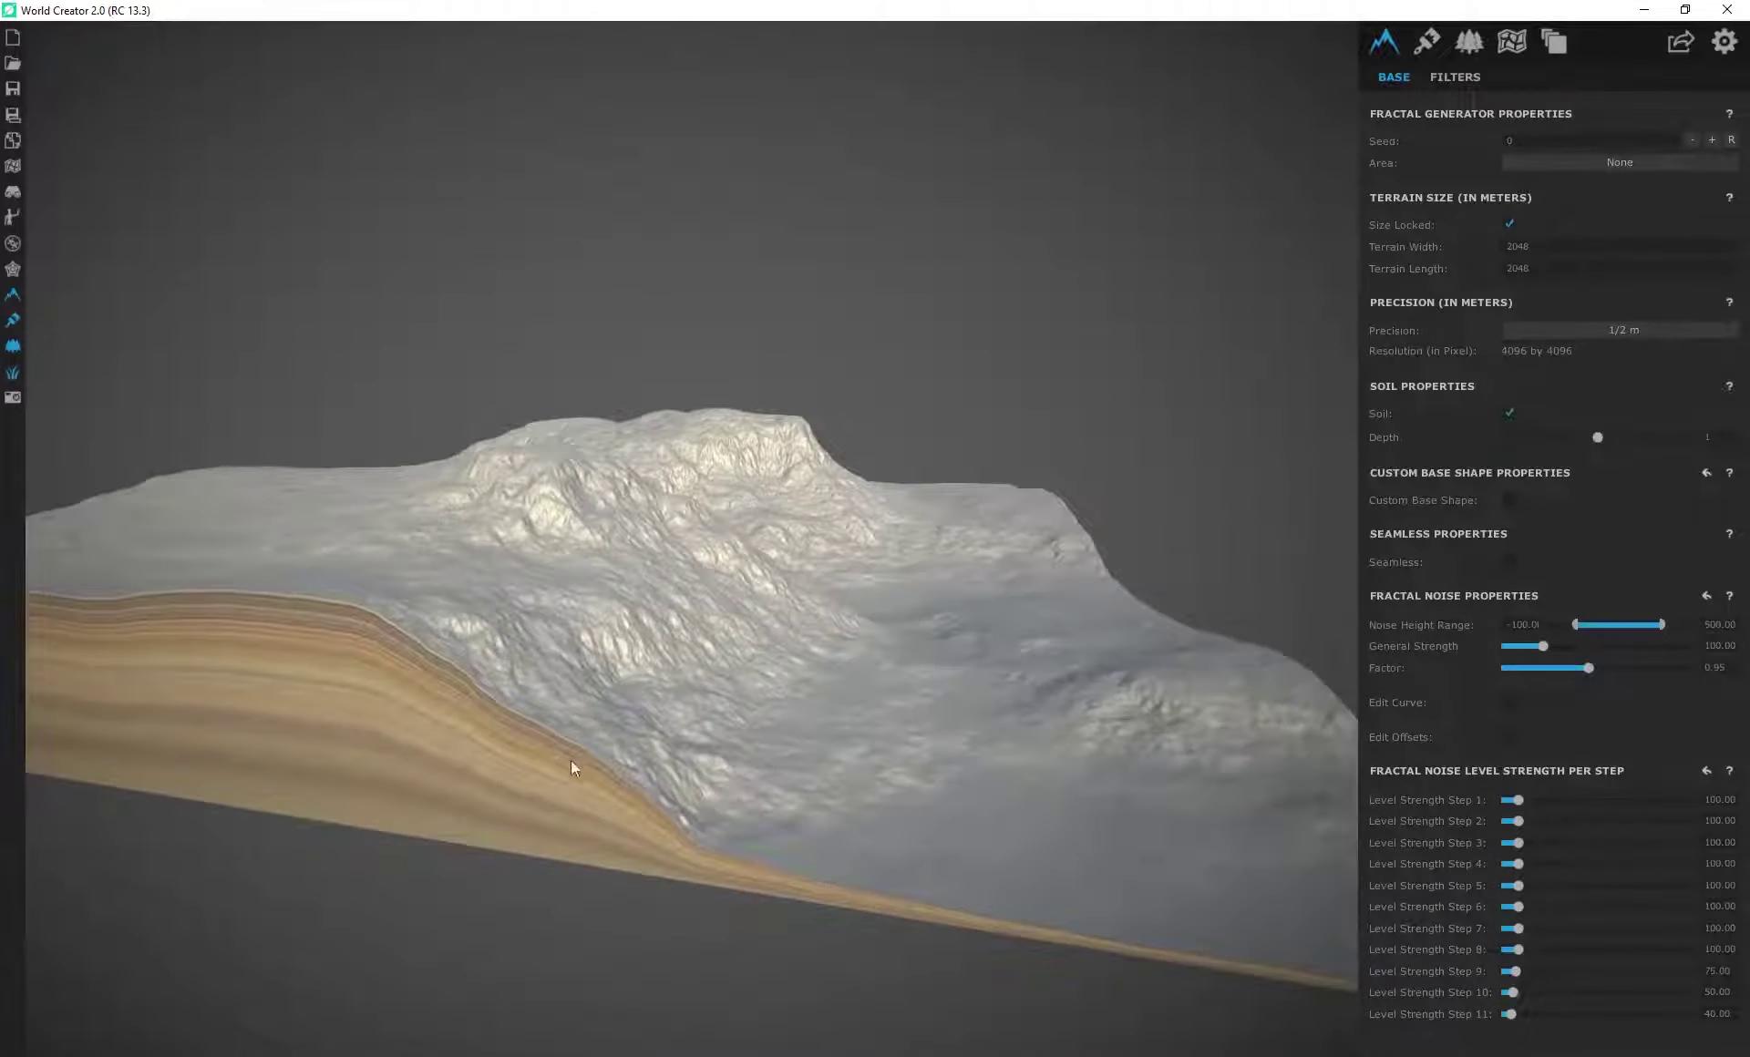
left_click_drag(747, 698, 898, 594)
scroll(636, 711, "down", 4)
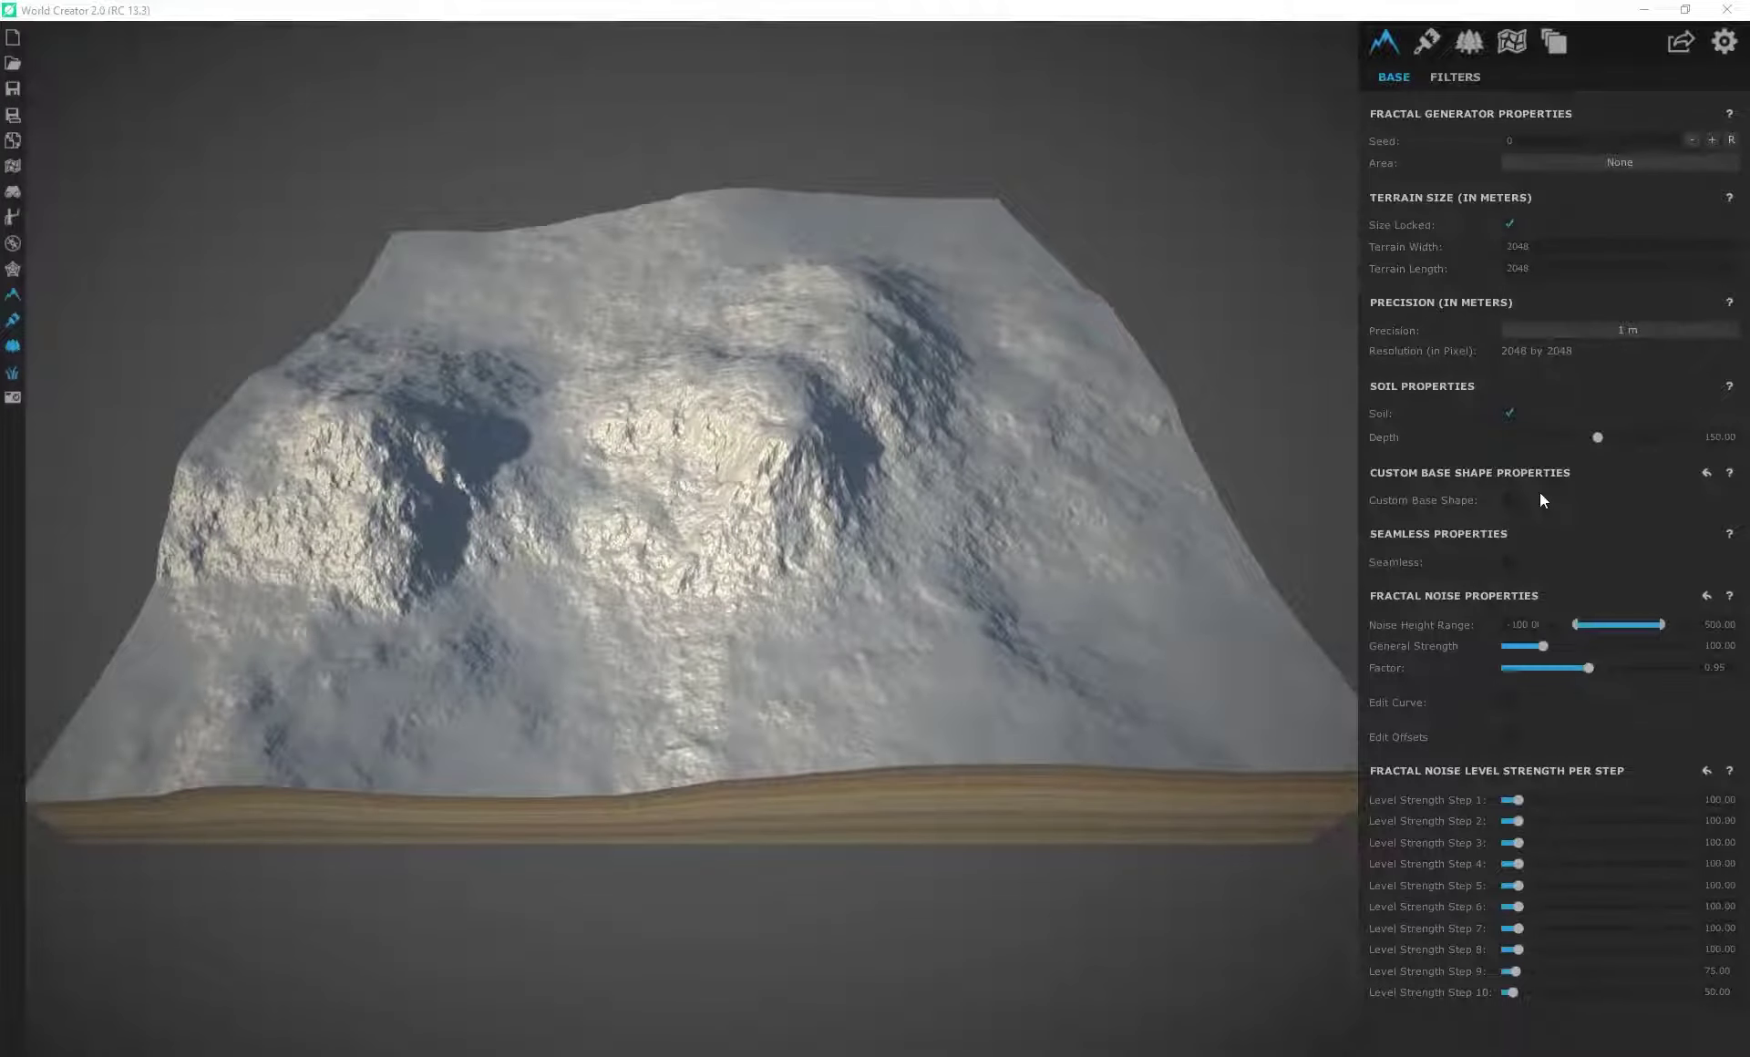
left_click_drag(802, 466, 615, 541)
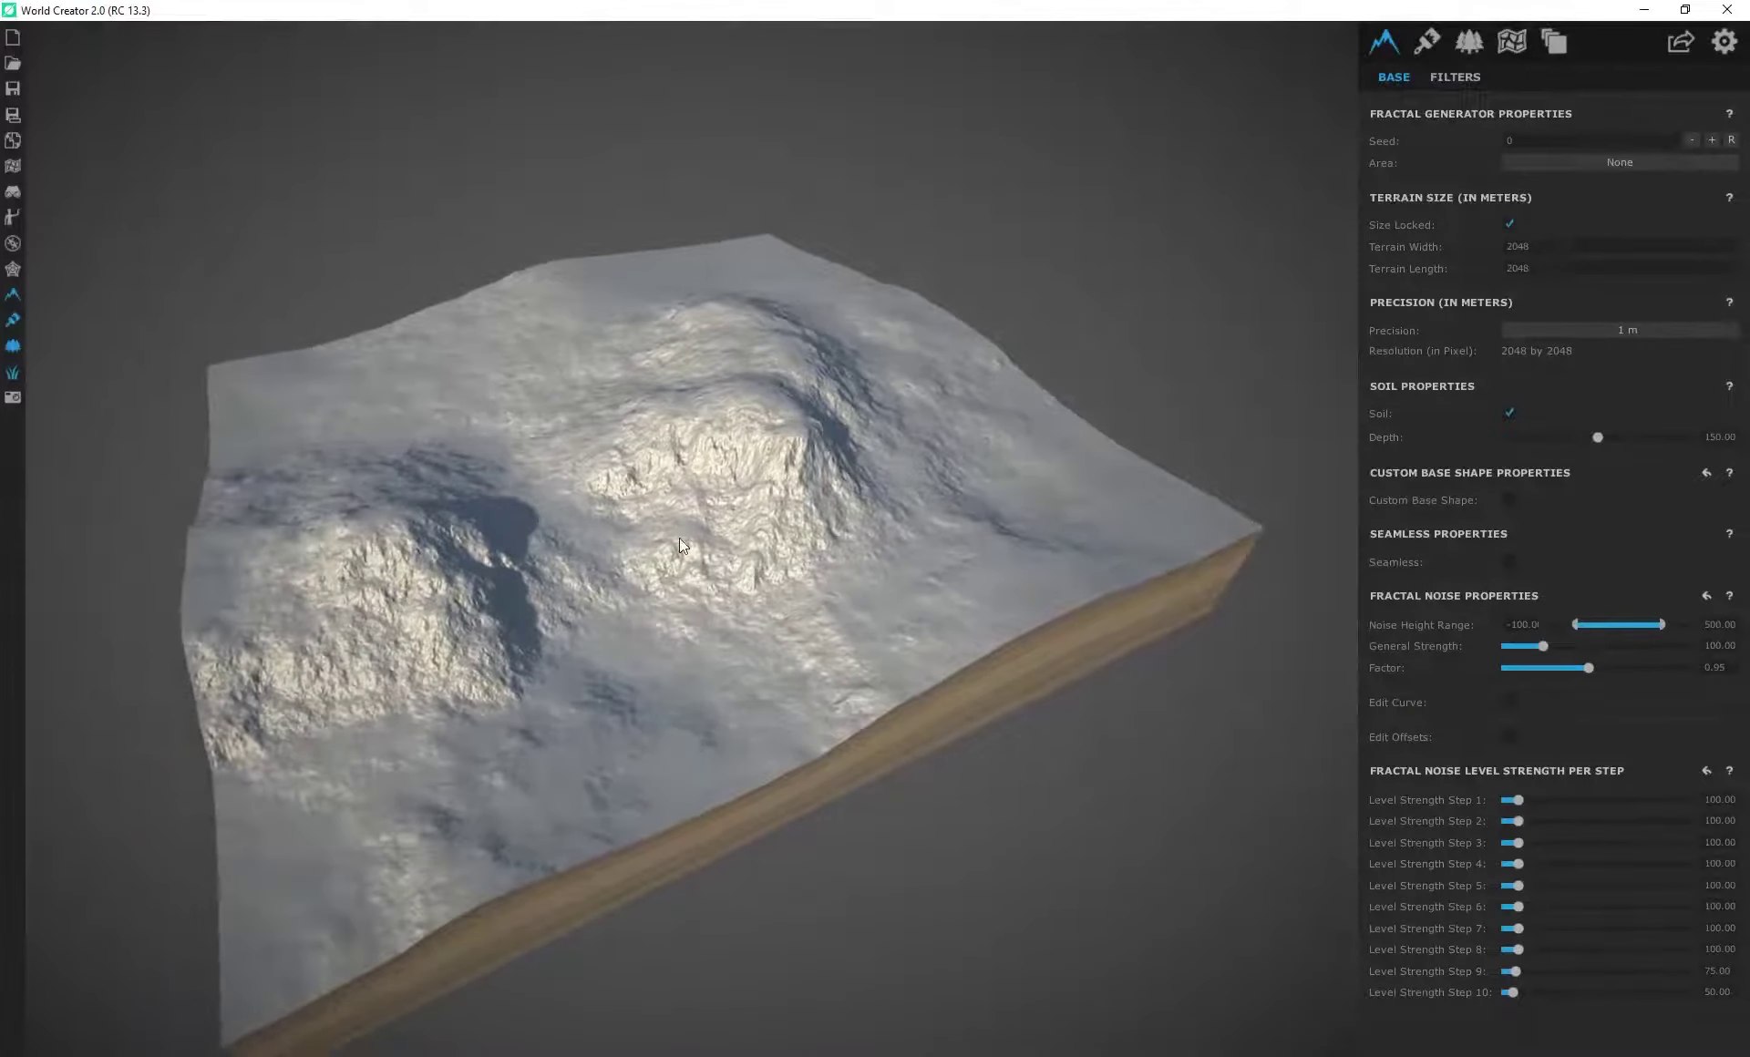
Step: Try a higher terrain seed and return the seed to 0
left_click(1711, 140)
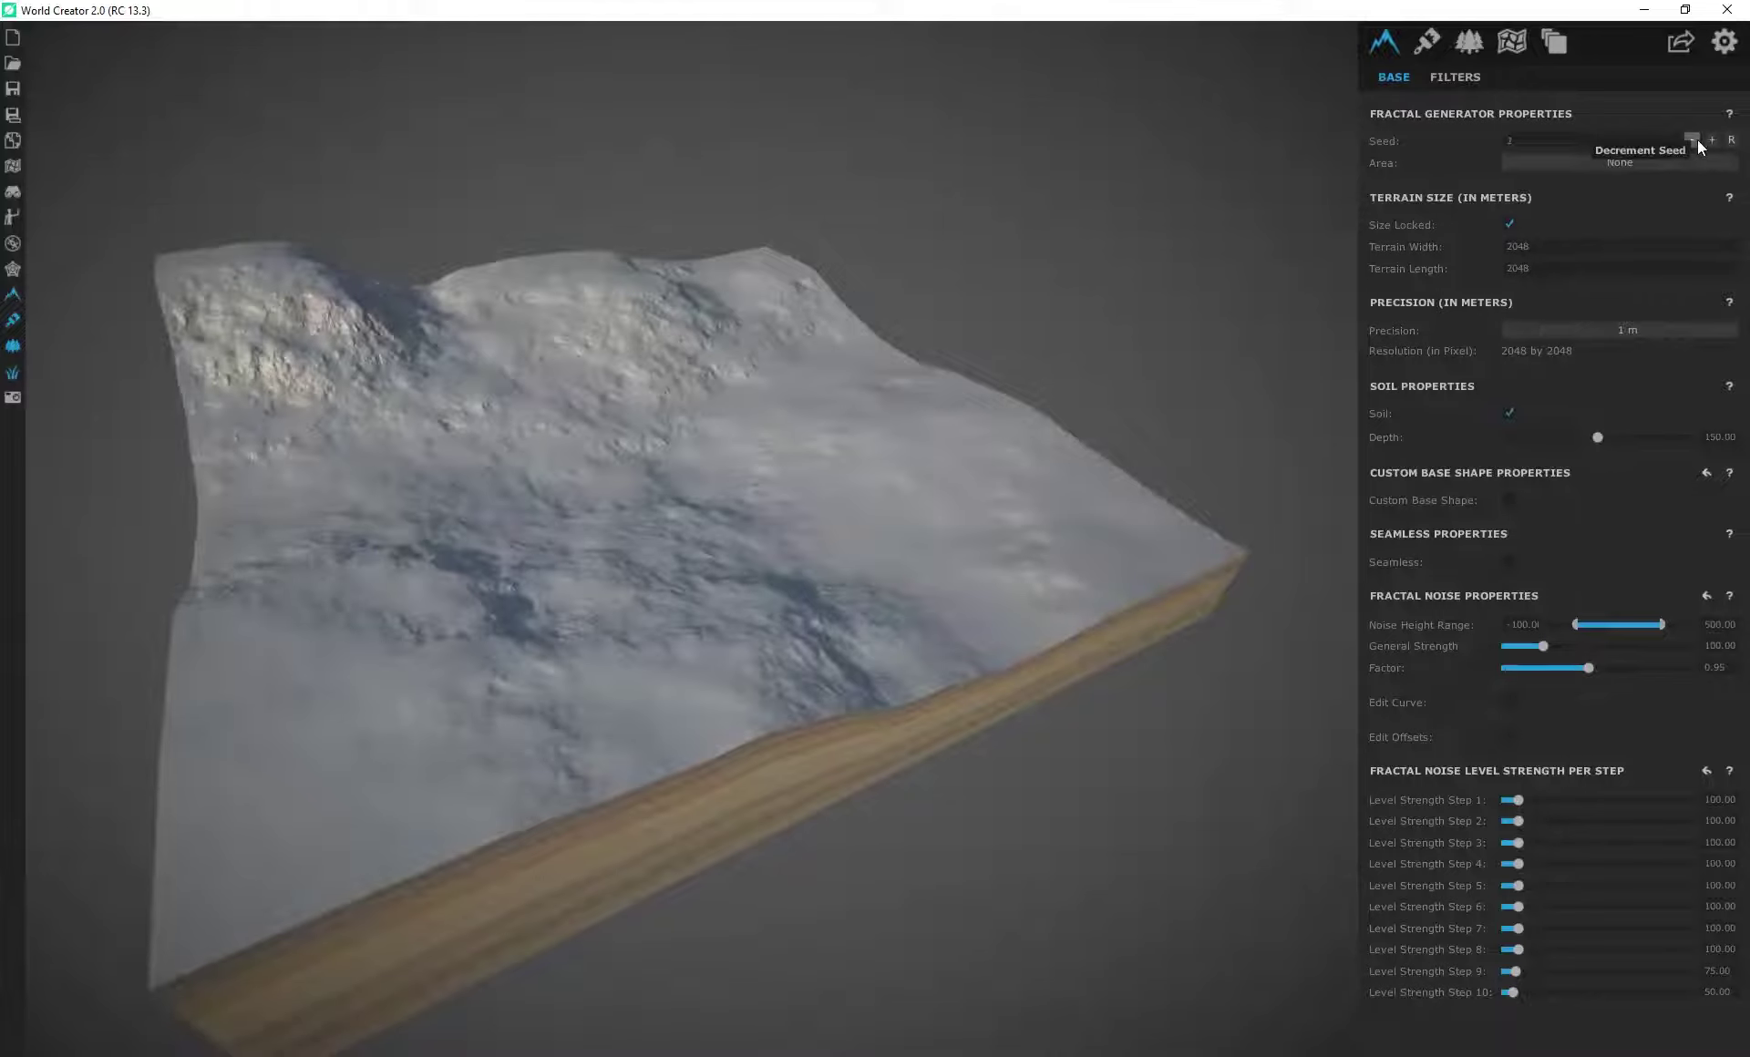
left_click(1695, 141)
left_click(1692, 140)
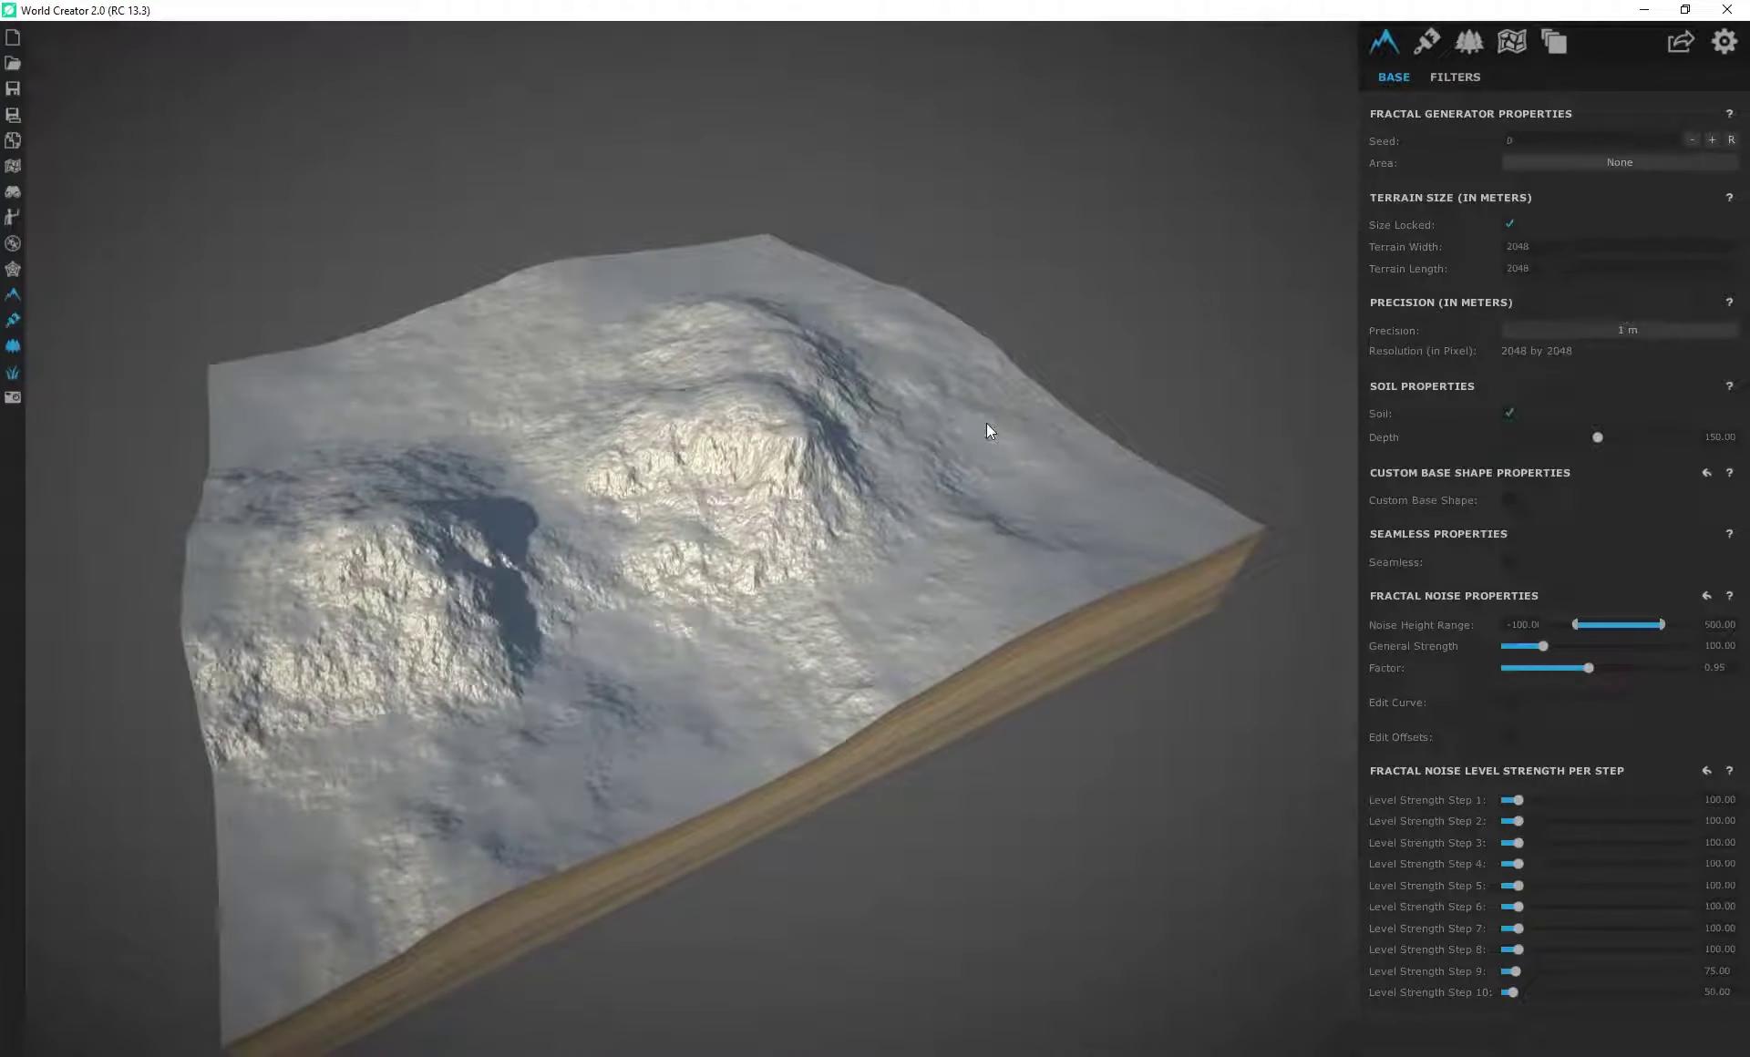
Step: Enable the custom base shape for the terrain and start editing its control points
middle_click_drag(663, 473, 573, 427)
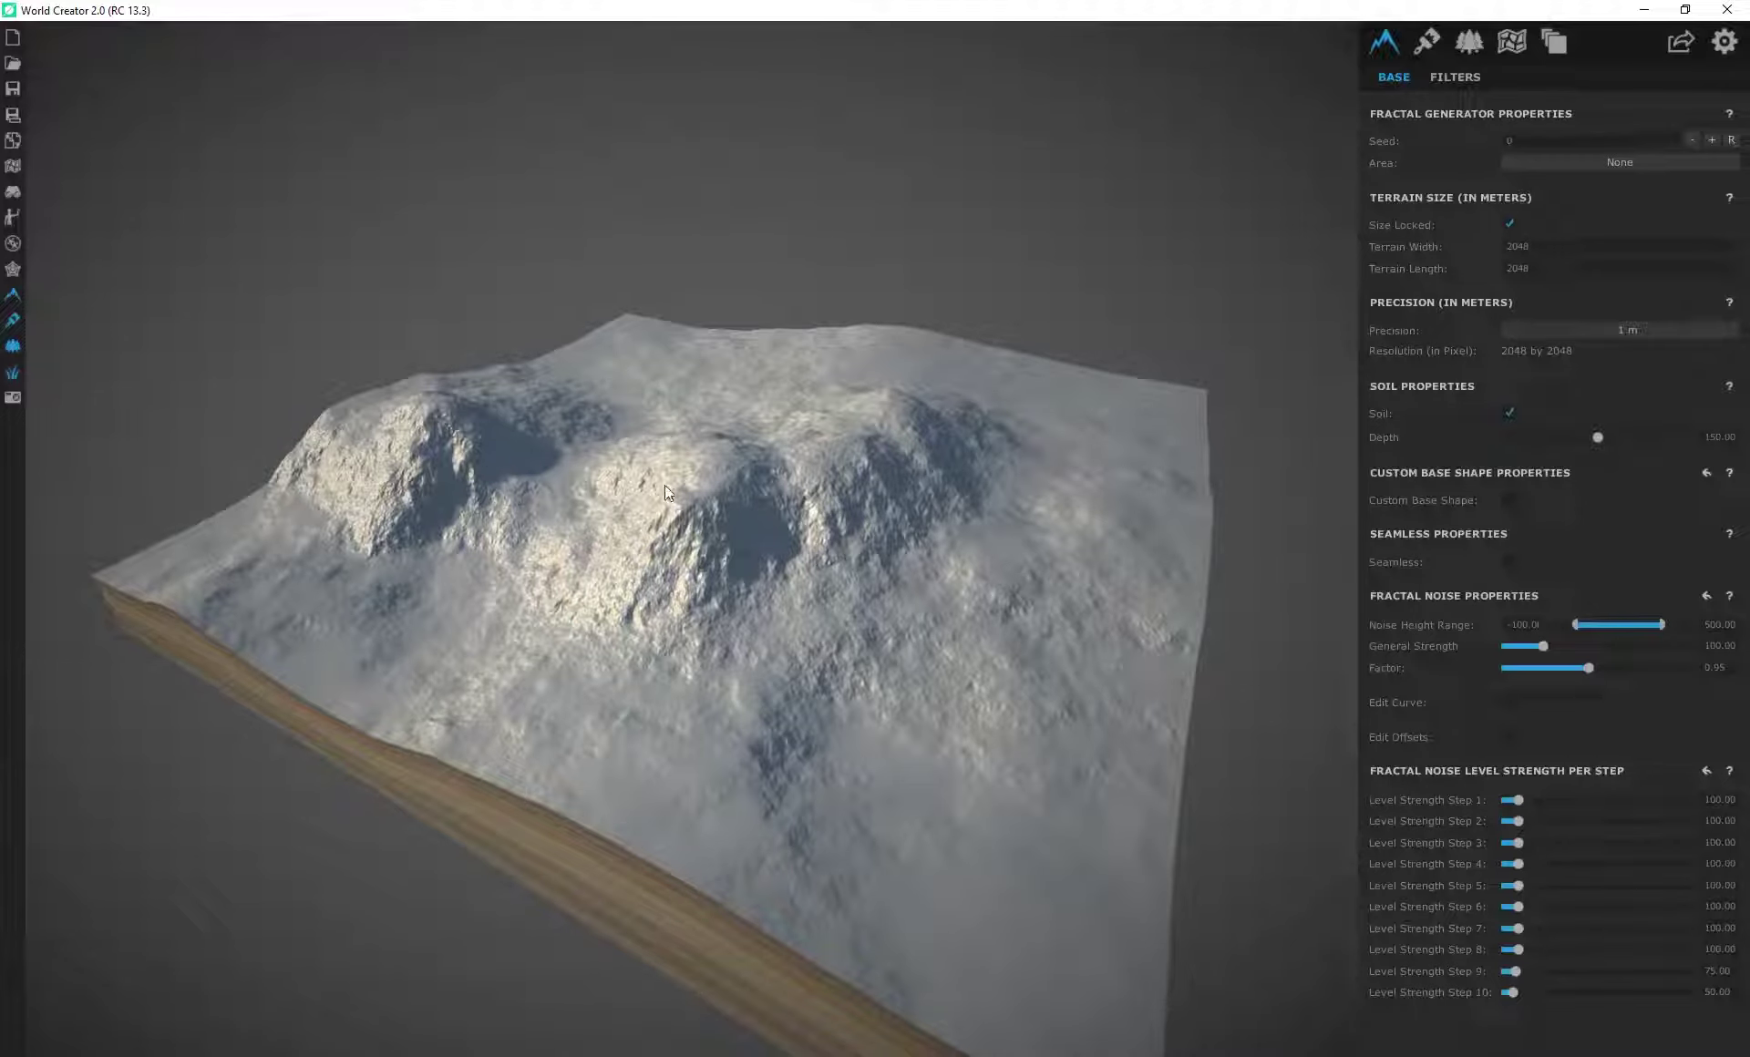
right_click_drag(1112, 407, 939, 527)
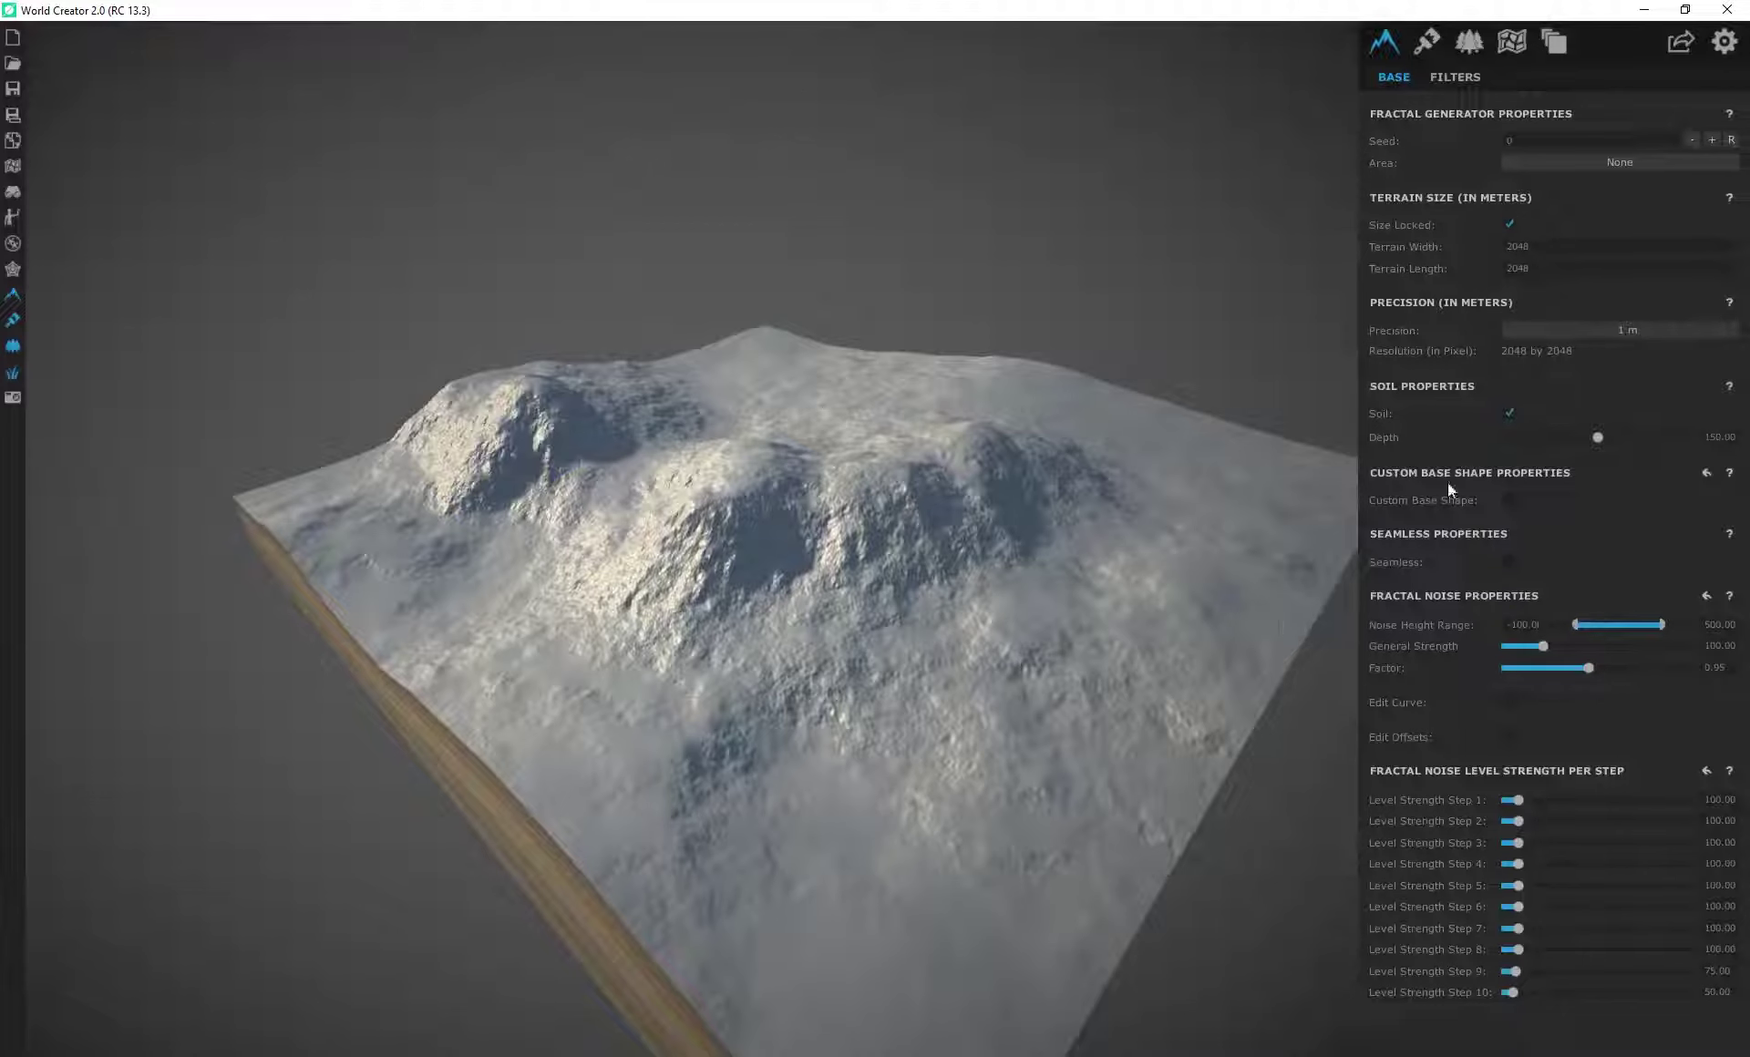
right_click_drag(790, 479, 844, 546)
scroll(809, 544, "up", 1)
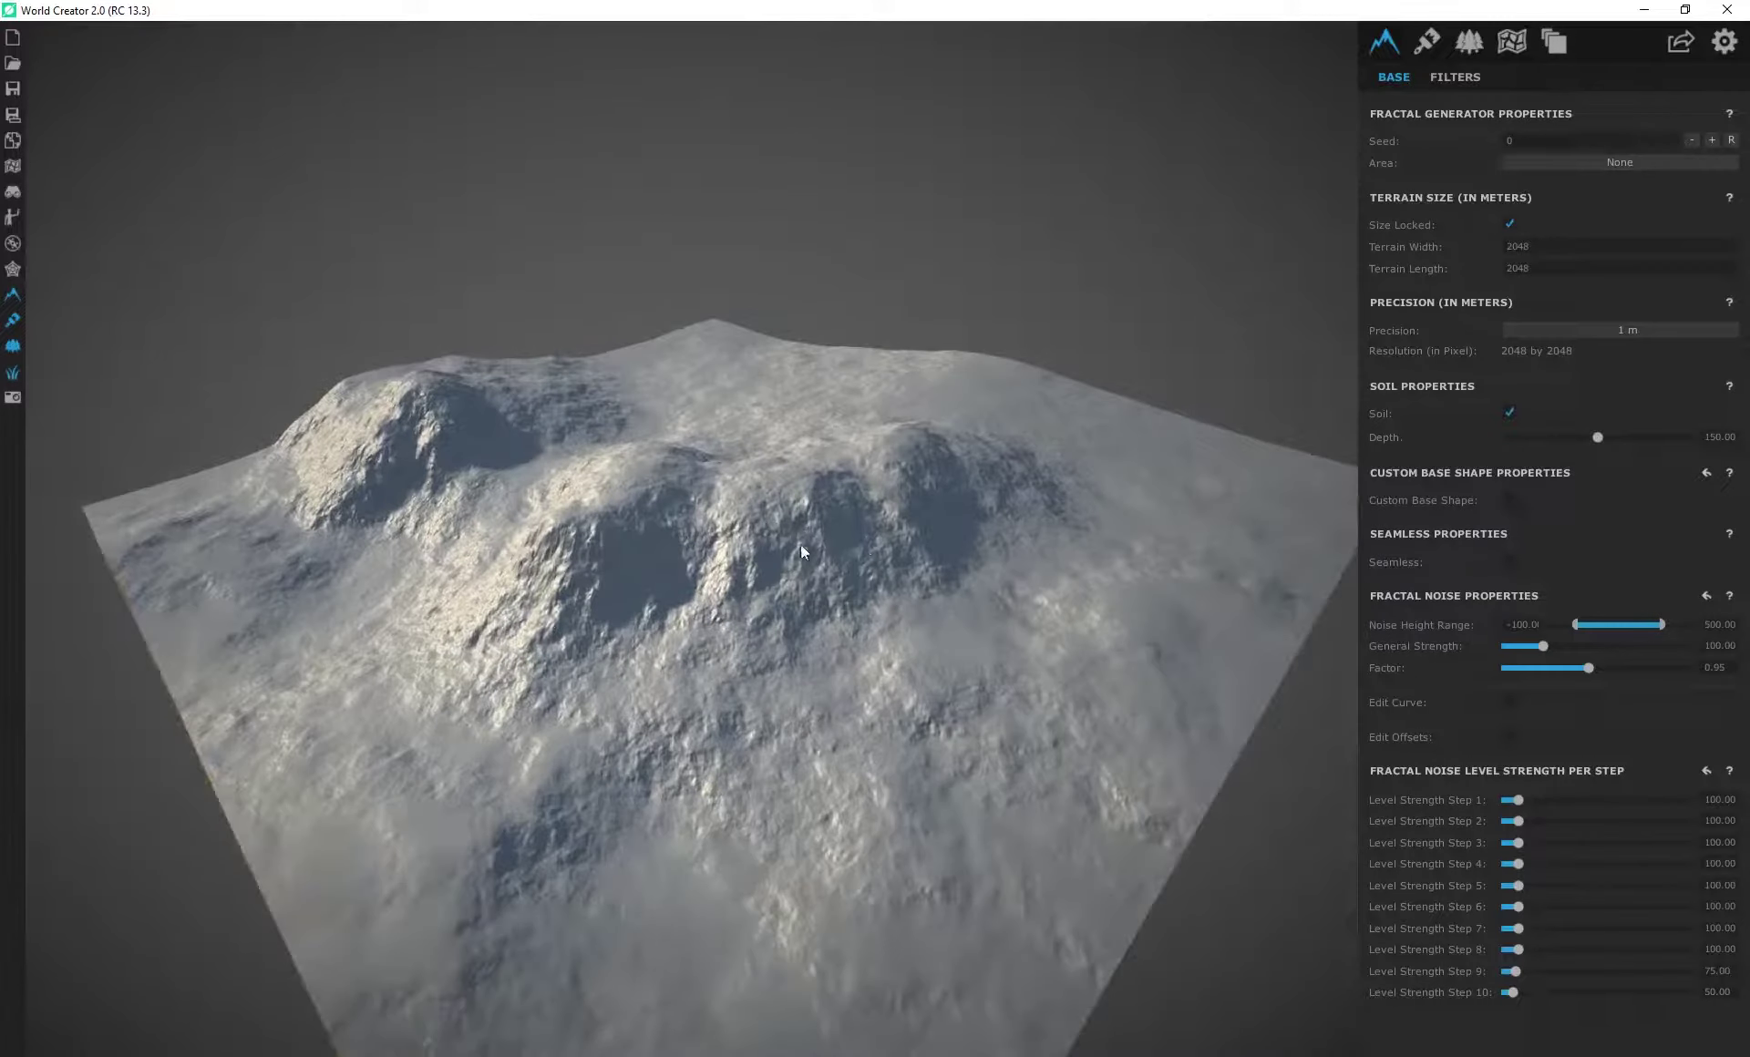
left_click(1510, 500)
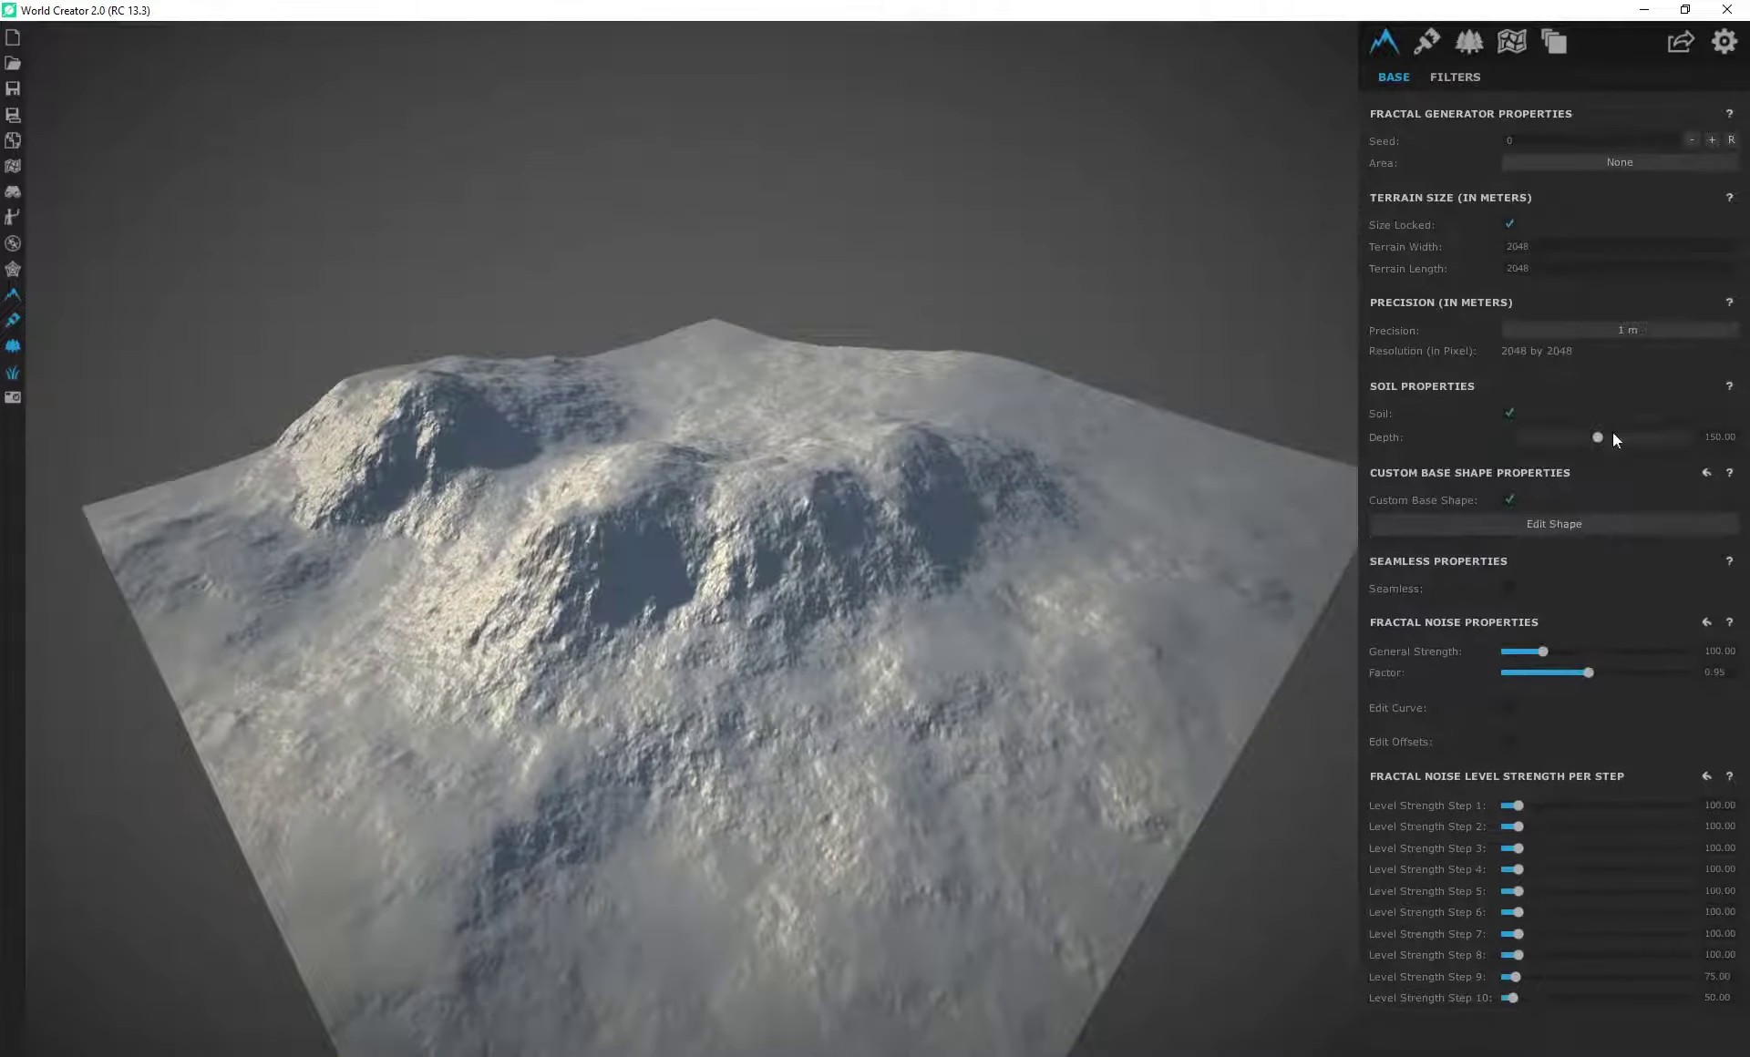
left_click(1546, 527)
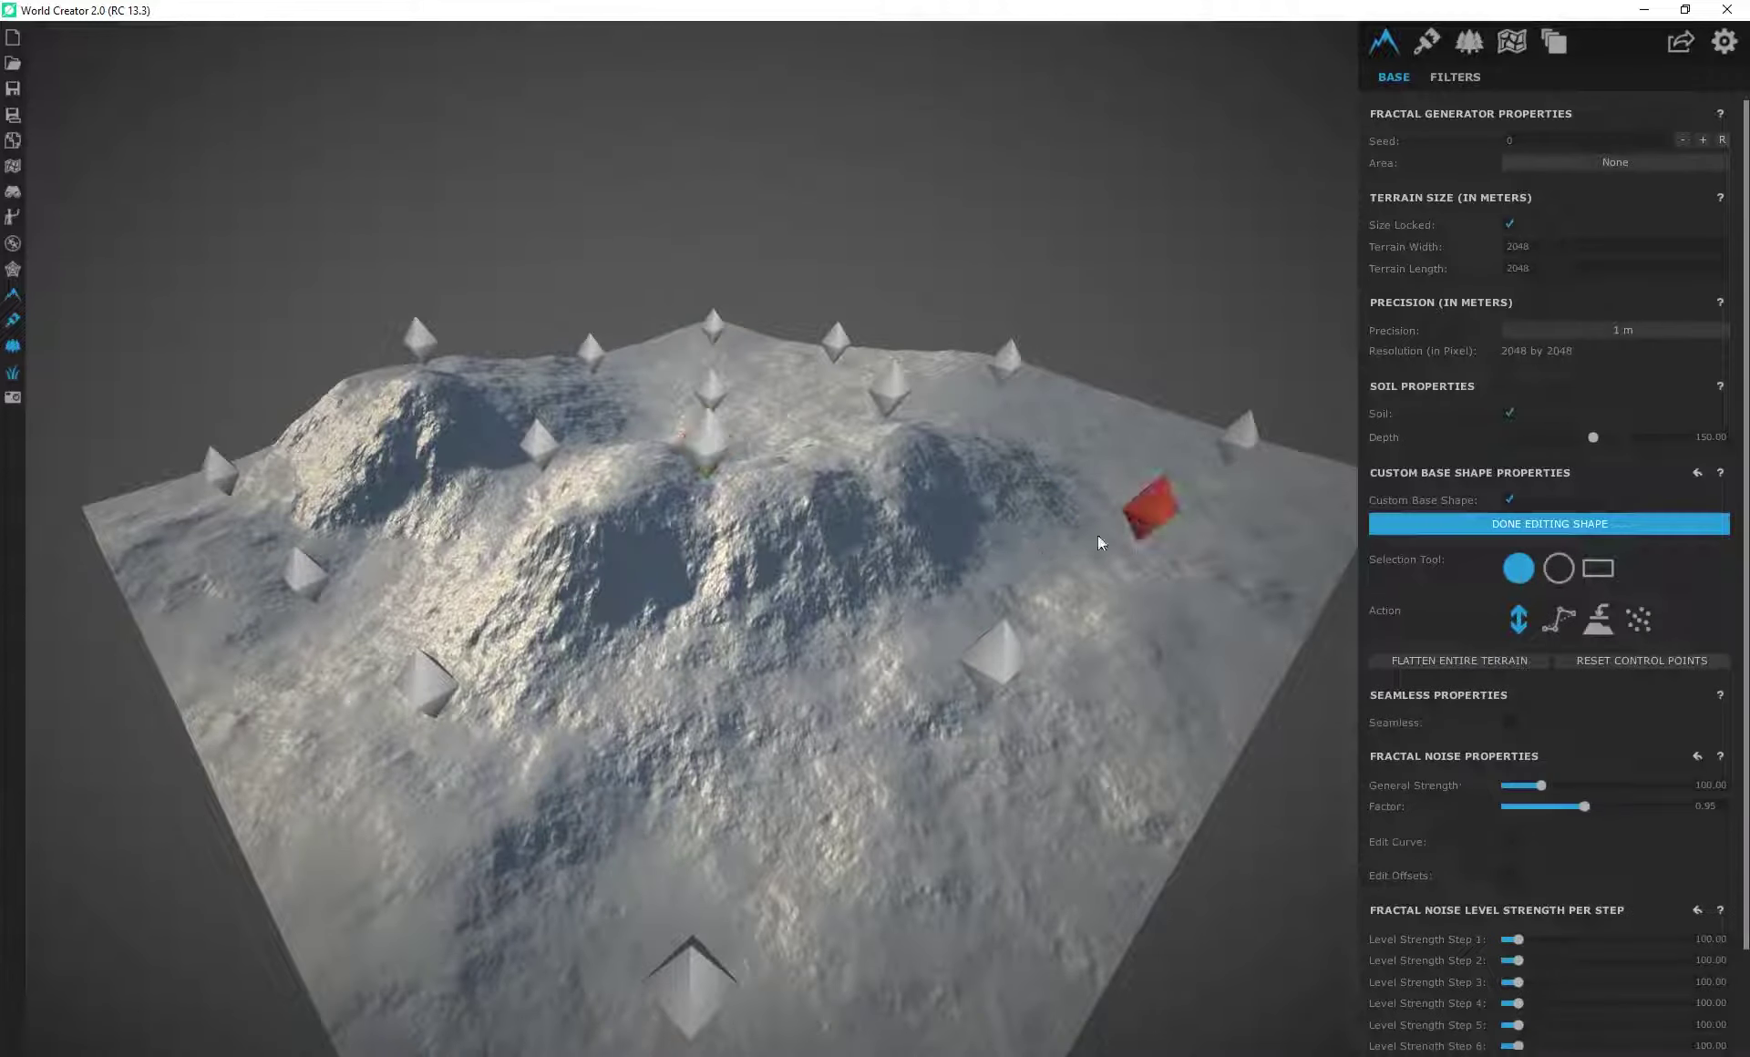
right_click_drag(709, 456, 525, 563)
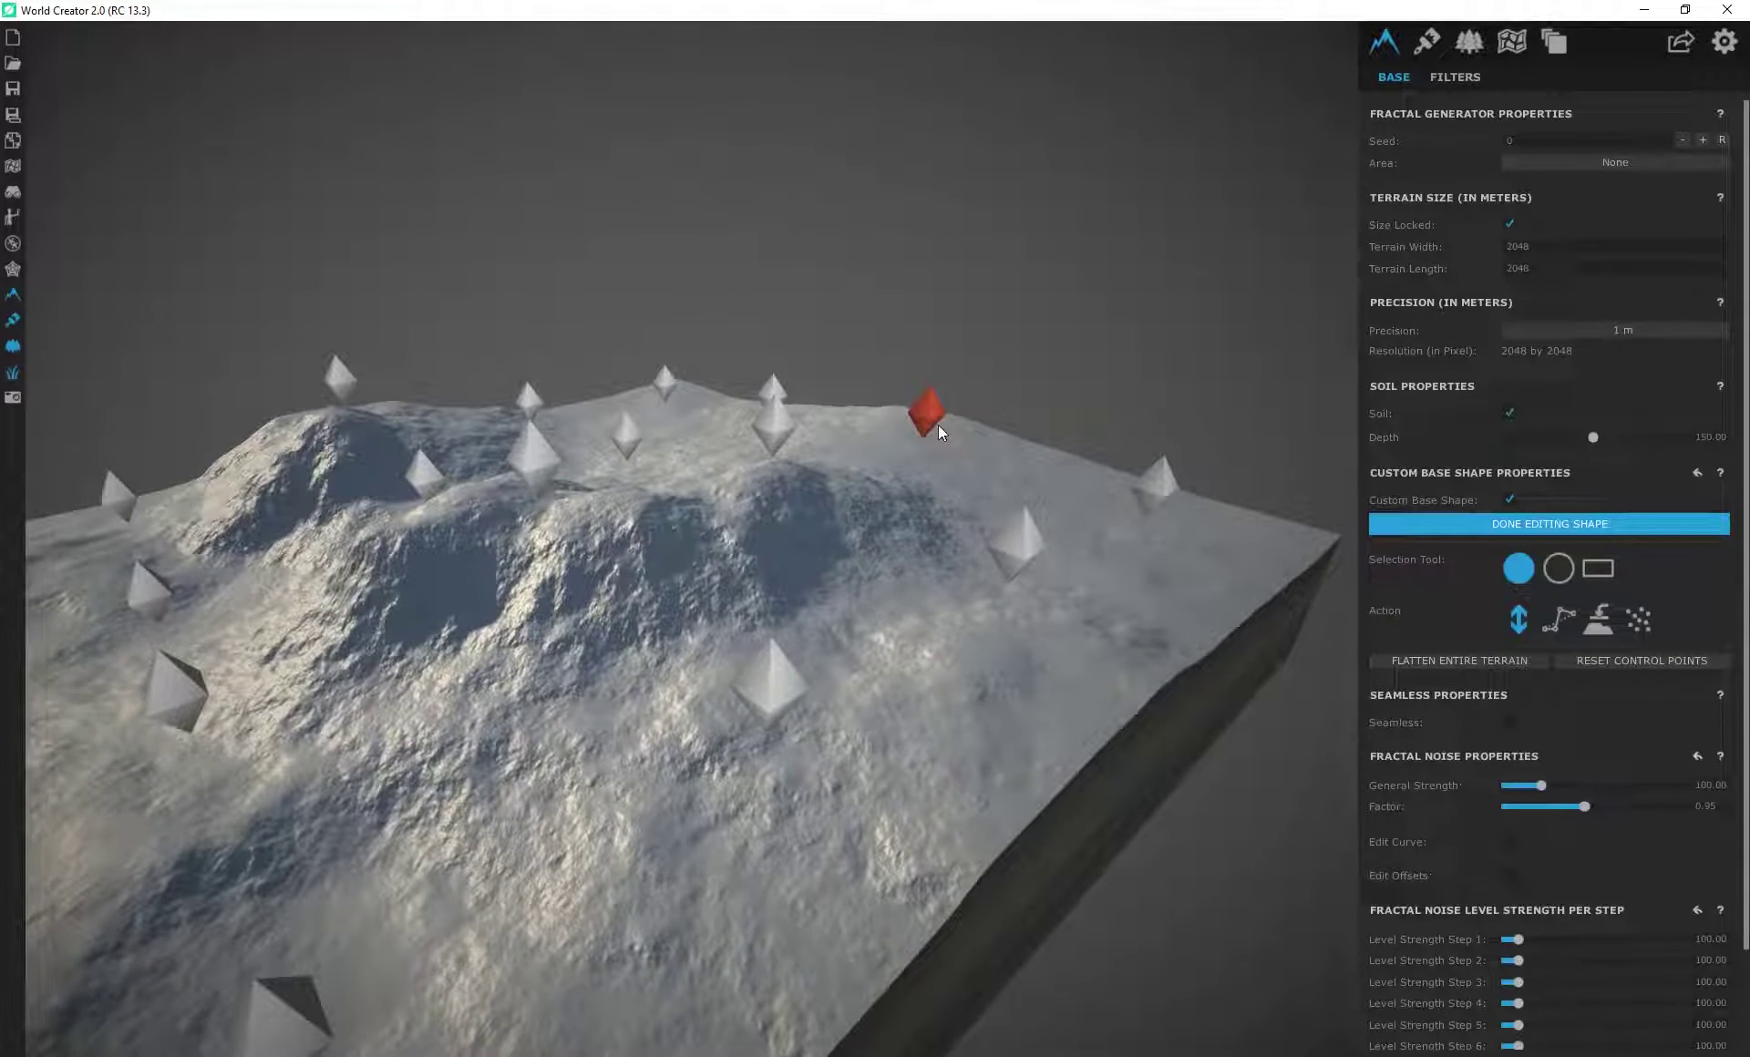
Step: Raise the control points along the terrain's far edges one at a time to form a high mountain ridge
left_click_drag(929, 419, 948, 292)
left_click_drag(670, 389, 695, 326)
left_click_drag(538, 399, 552, 306)
left_click_drag(780, 367, 786, 252)
left_click_drag(1183, 401, 1180, 294)
left_click_drag(536, 460, 468, 556)
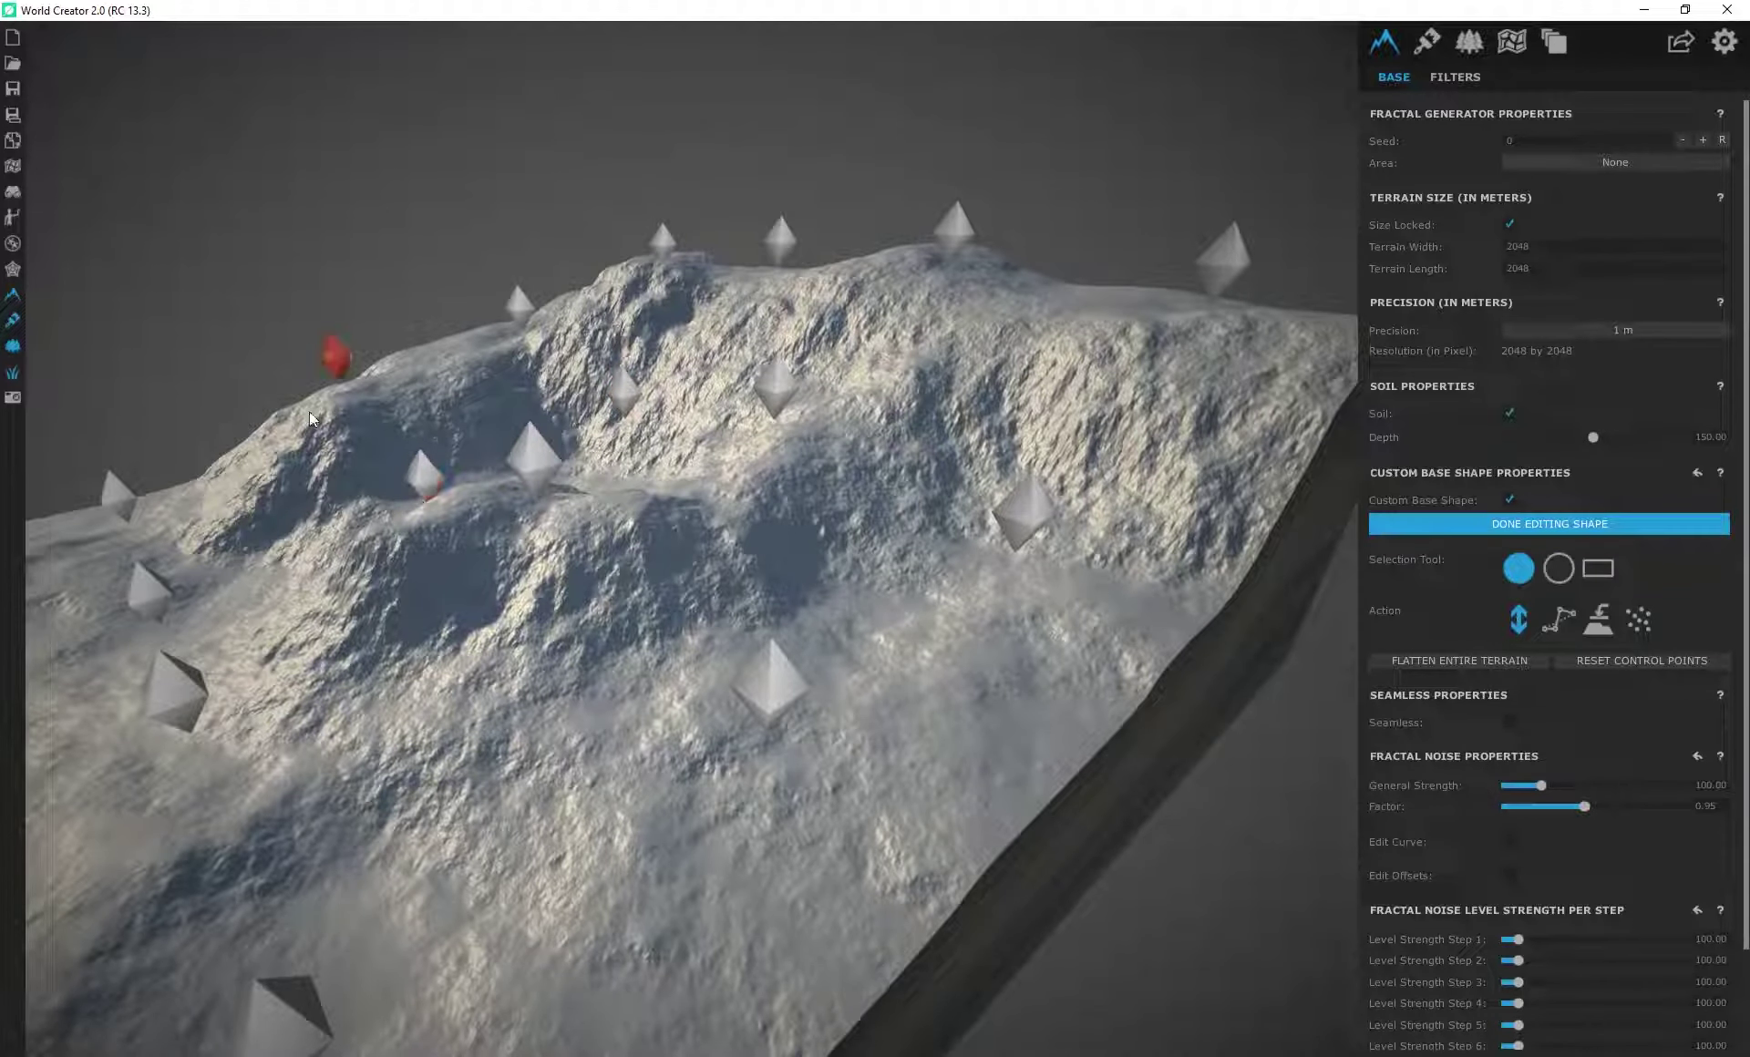
left_click_drag(113, 510, 124, 472)
right_click_drag(412, 605, 692, 612)
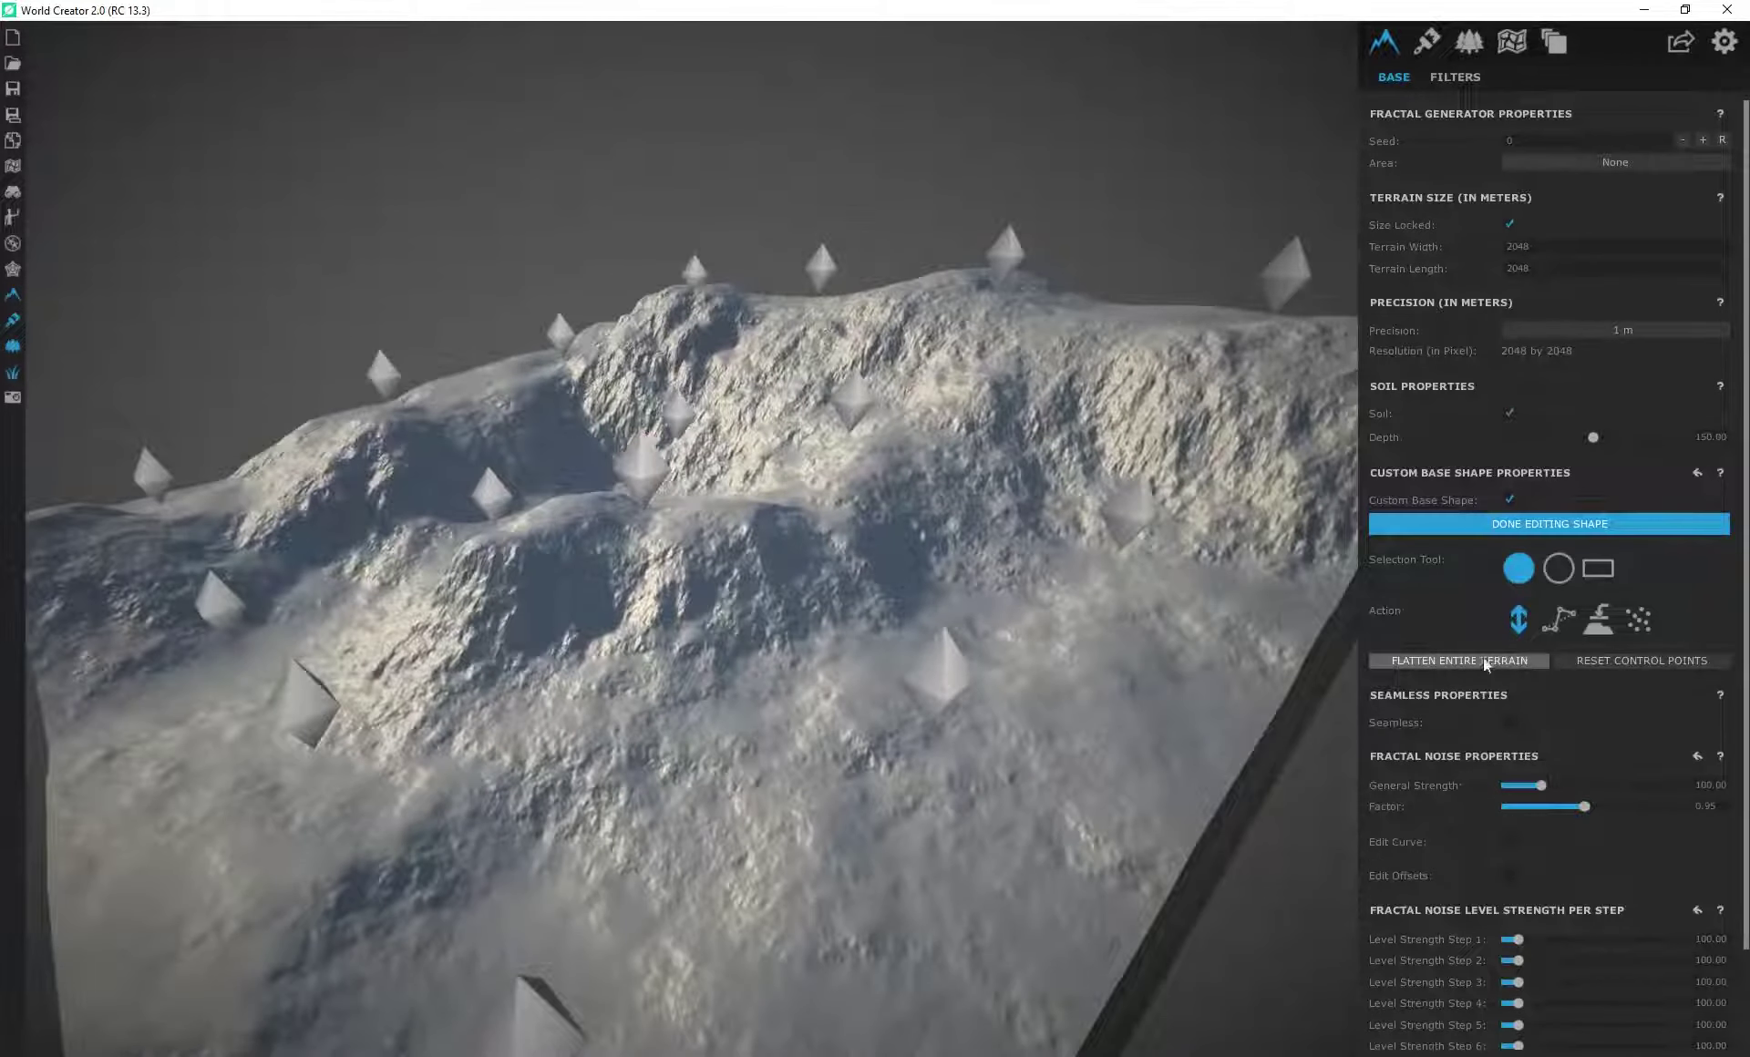
Step: Flatten the entire terrain
left_click(1426, 664)
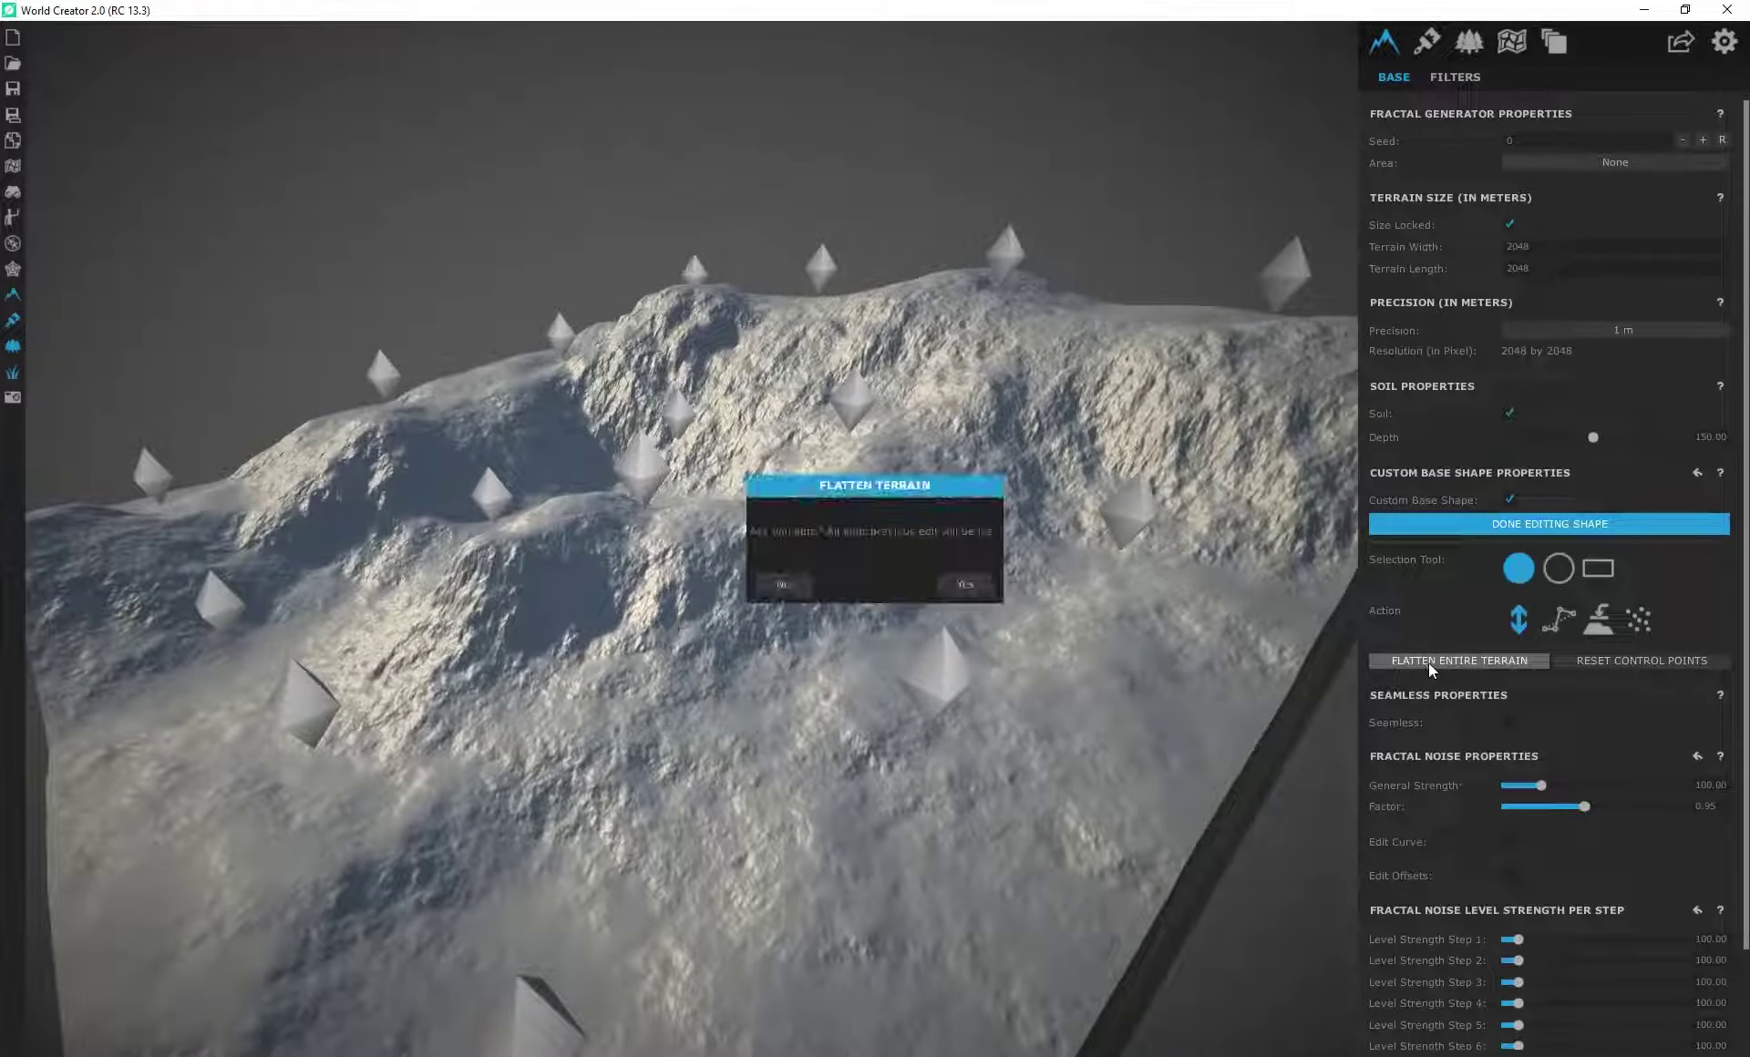
left_click(962, 584)
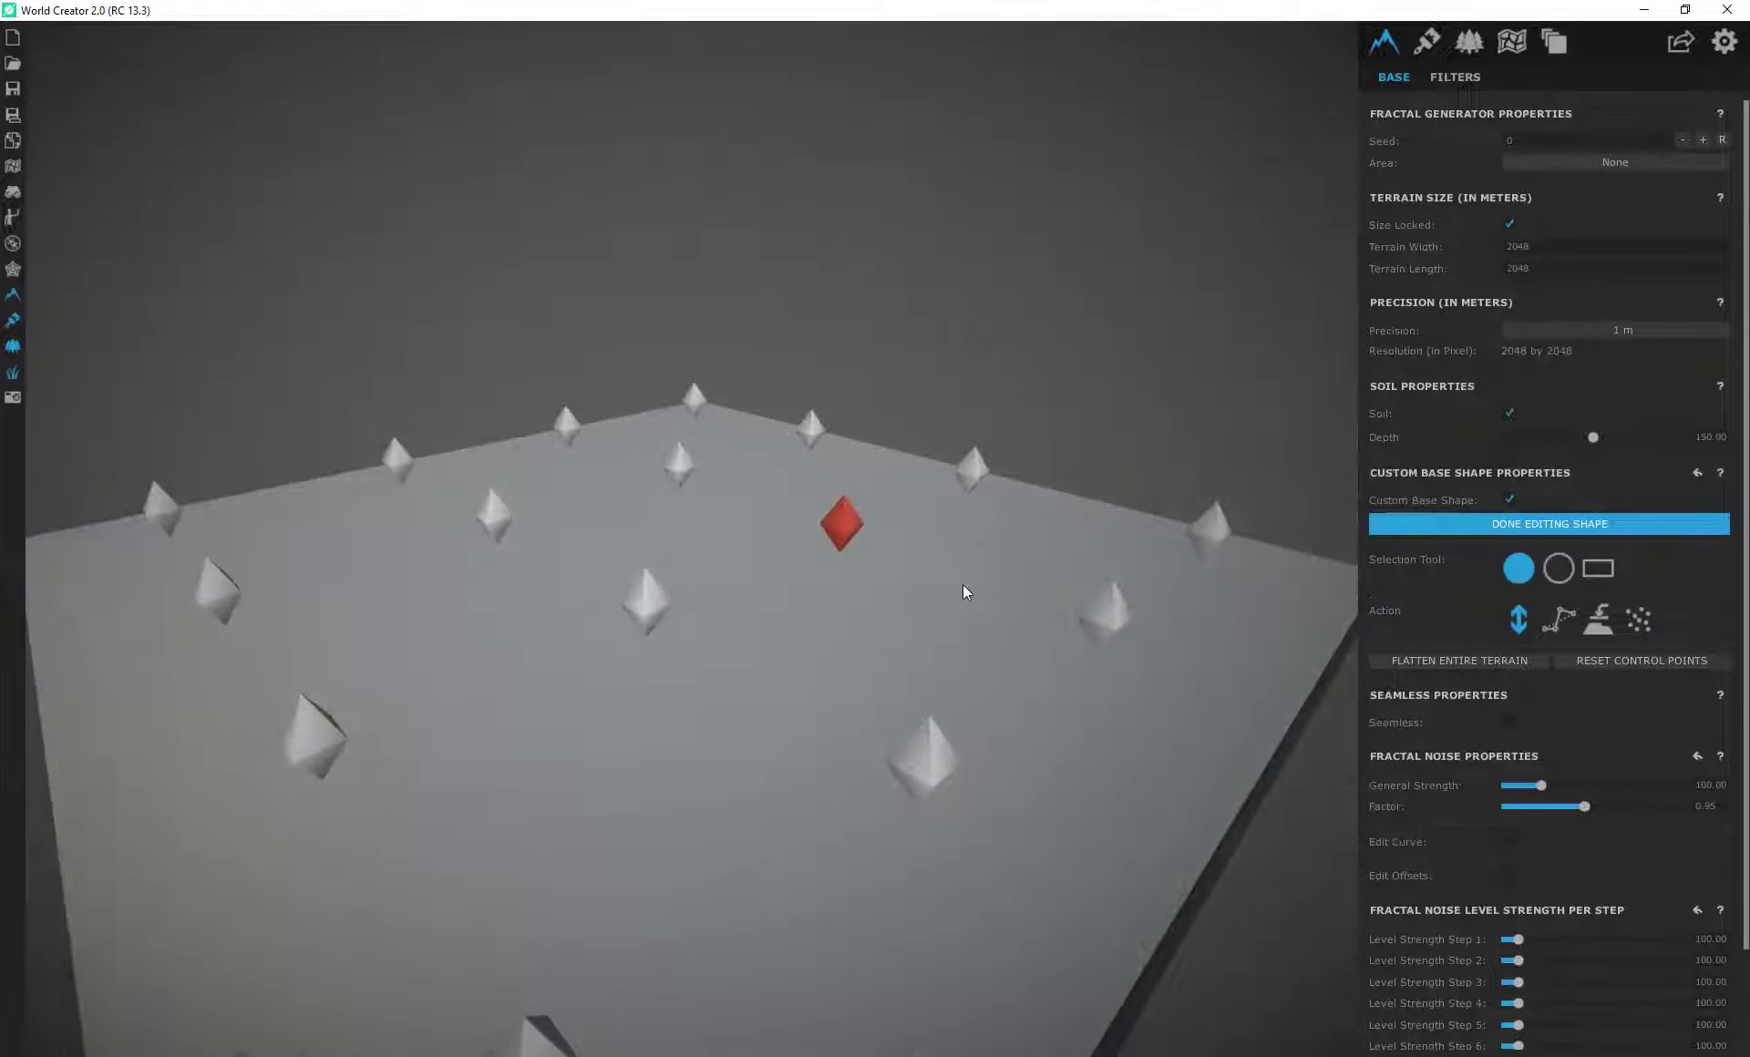
right_click_drag(835, 753, 769, 691)
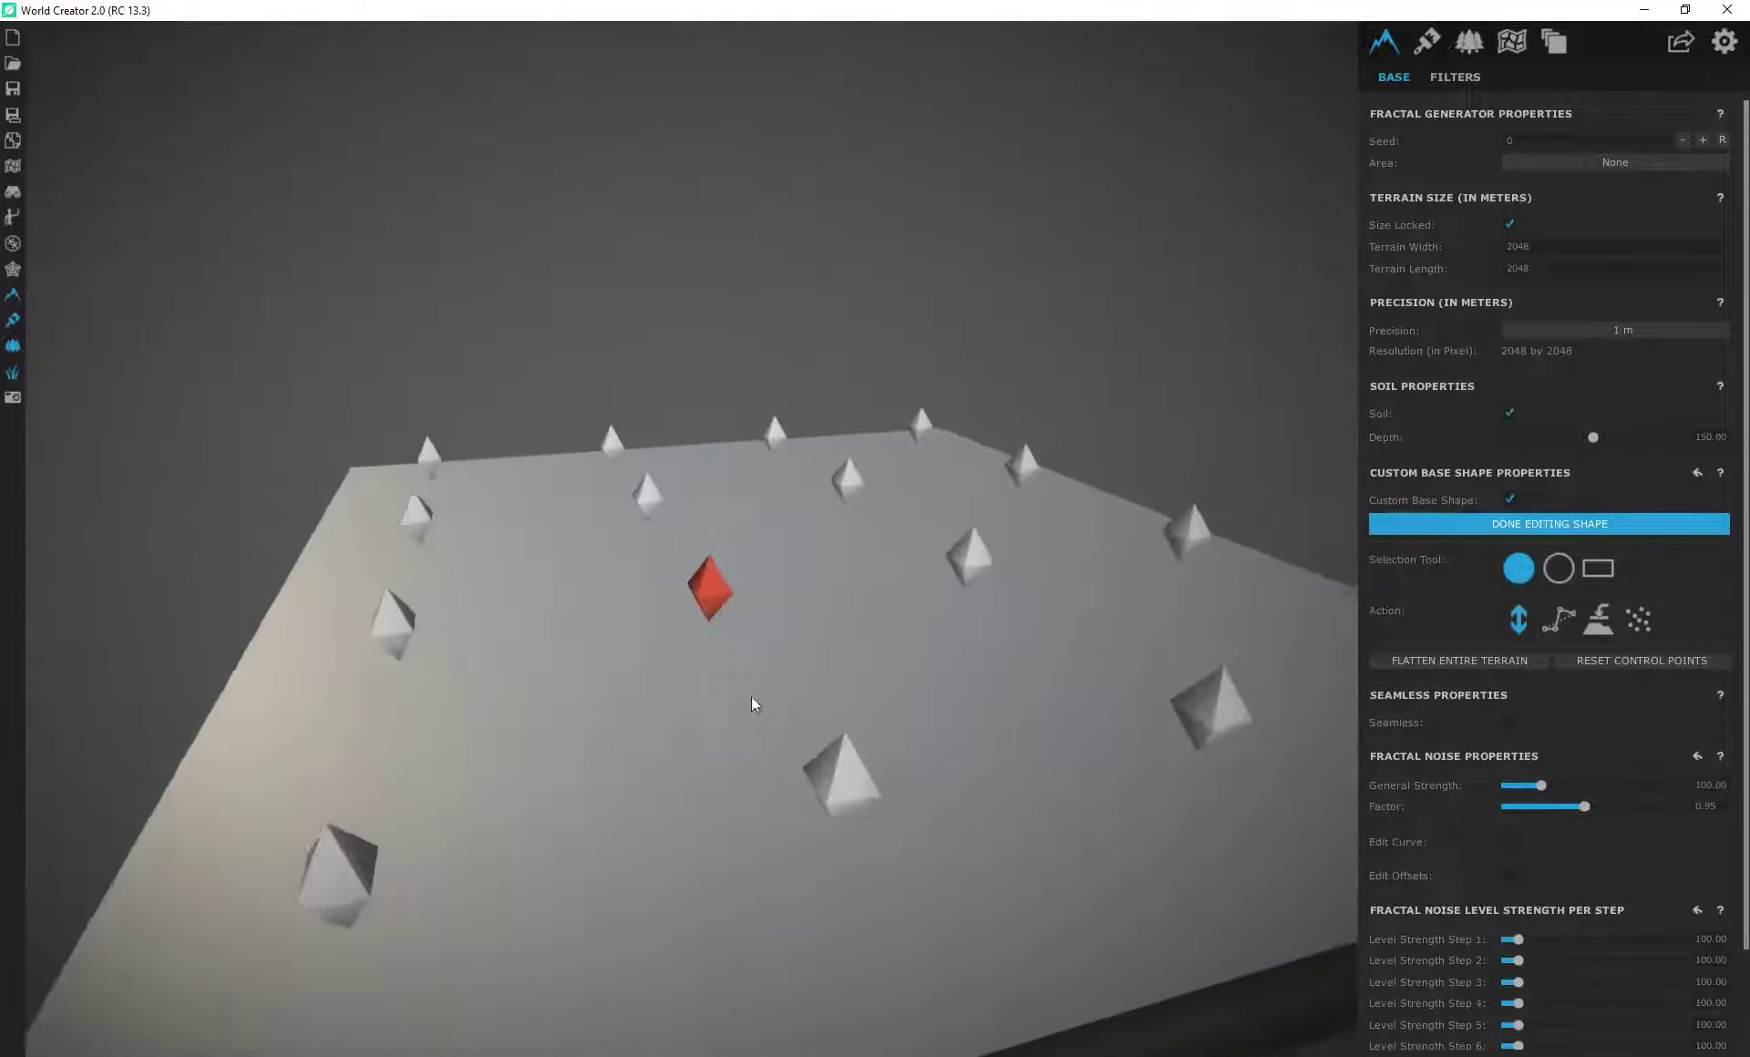
Step: Raise individual control points along the flat terrain's back edge and far corner to build a rounded mountain ridge
mouse_move(424, 533)
left_mouse_down()
mouse_move(412, 469)
mouse_move(412, 512)
left_mouse_up()
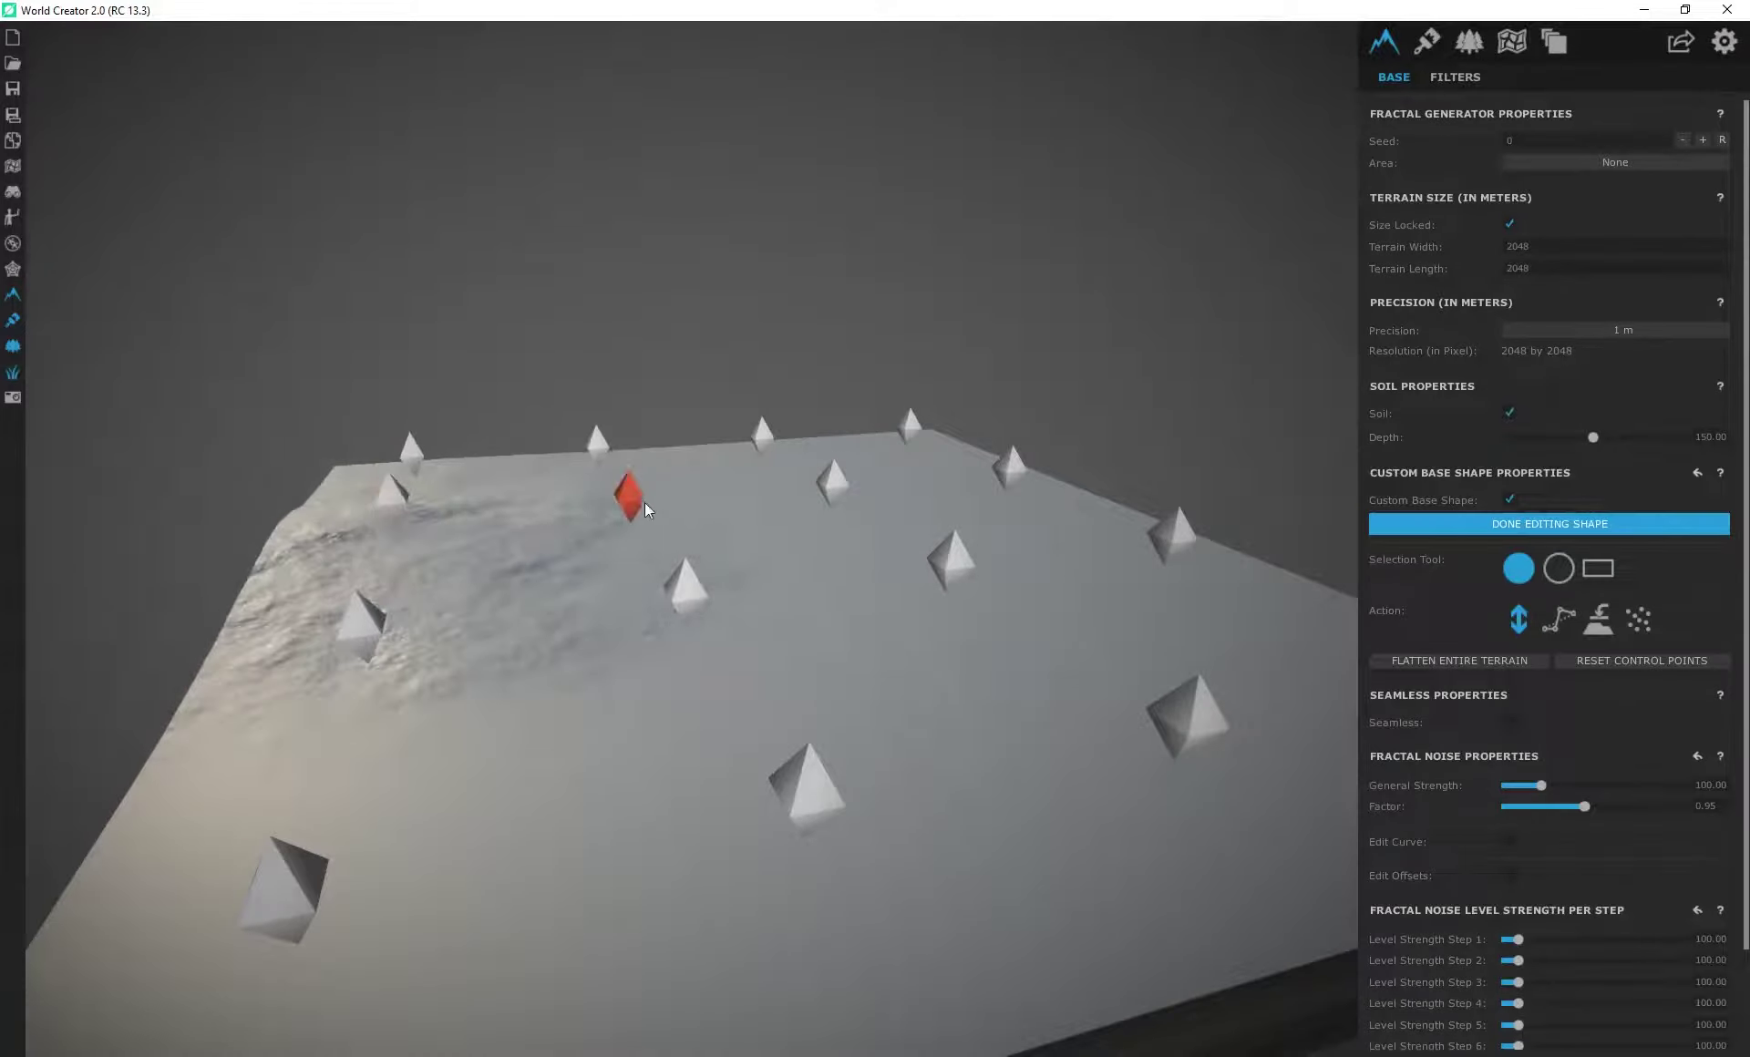
left_click_drag(785, 447, 771, 364)
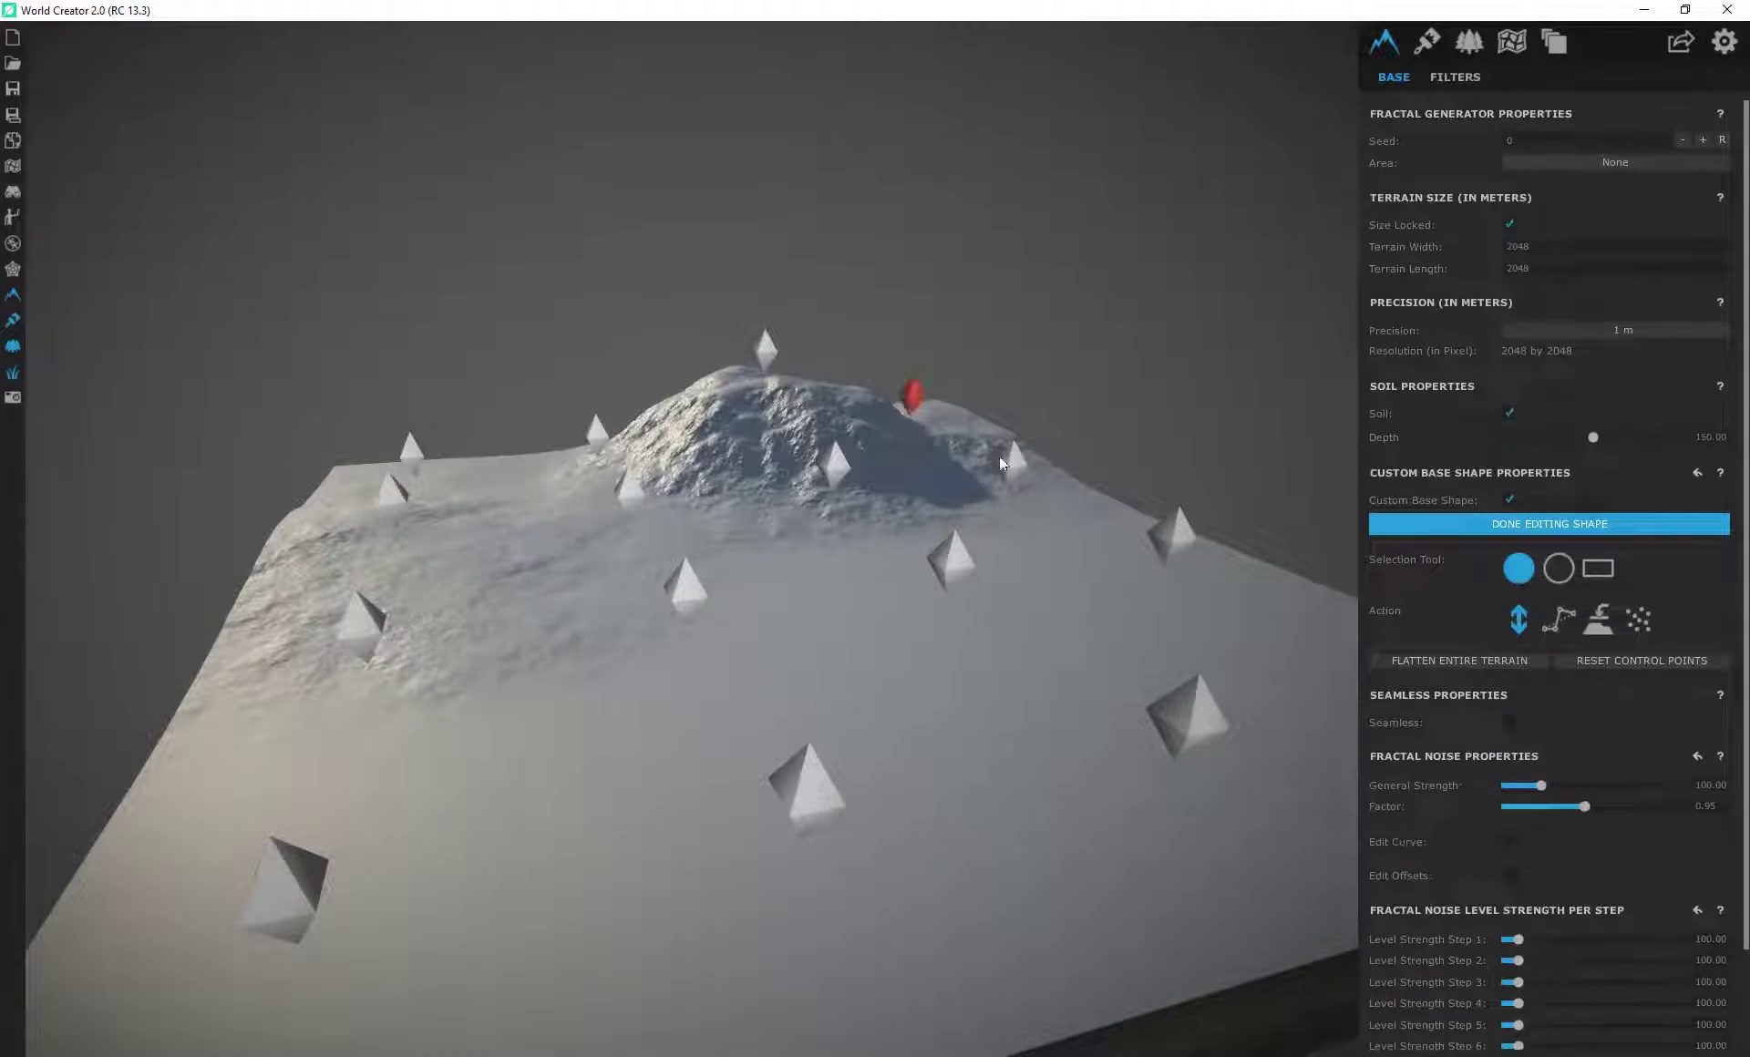
left_click_drag(1030, 471, 1037, 390)
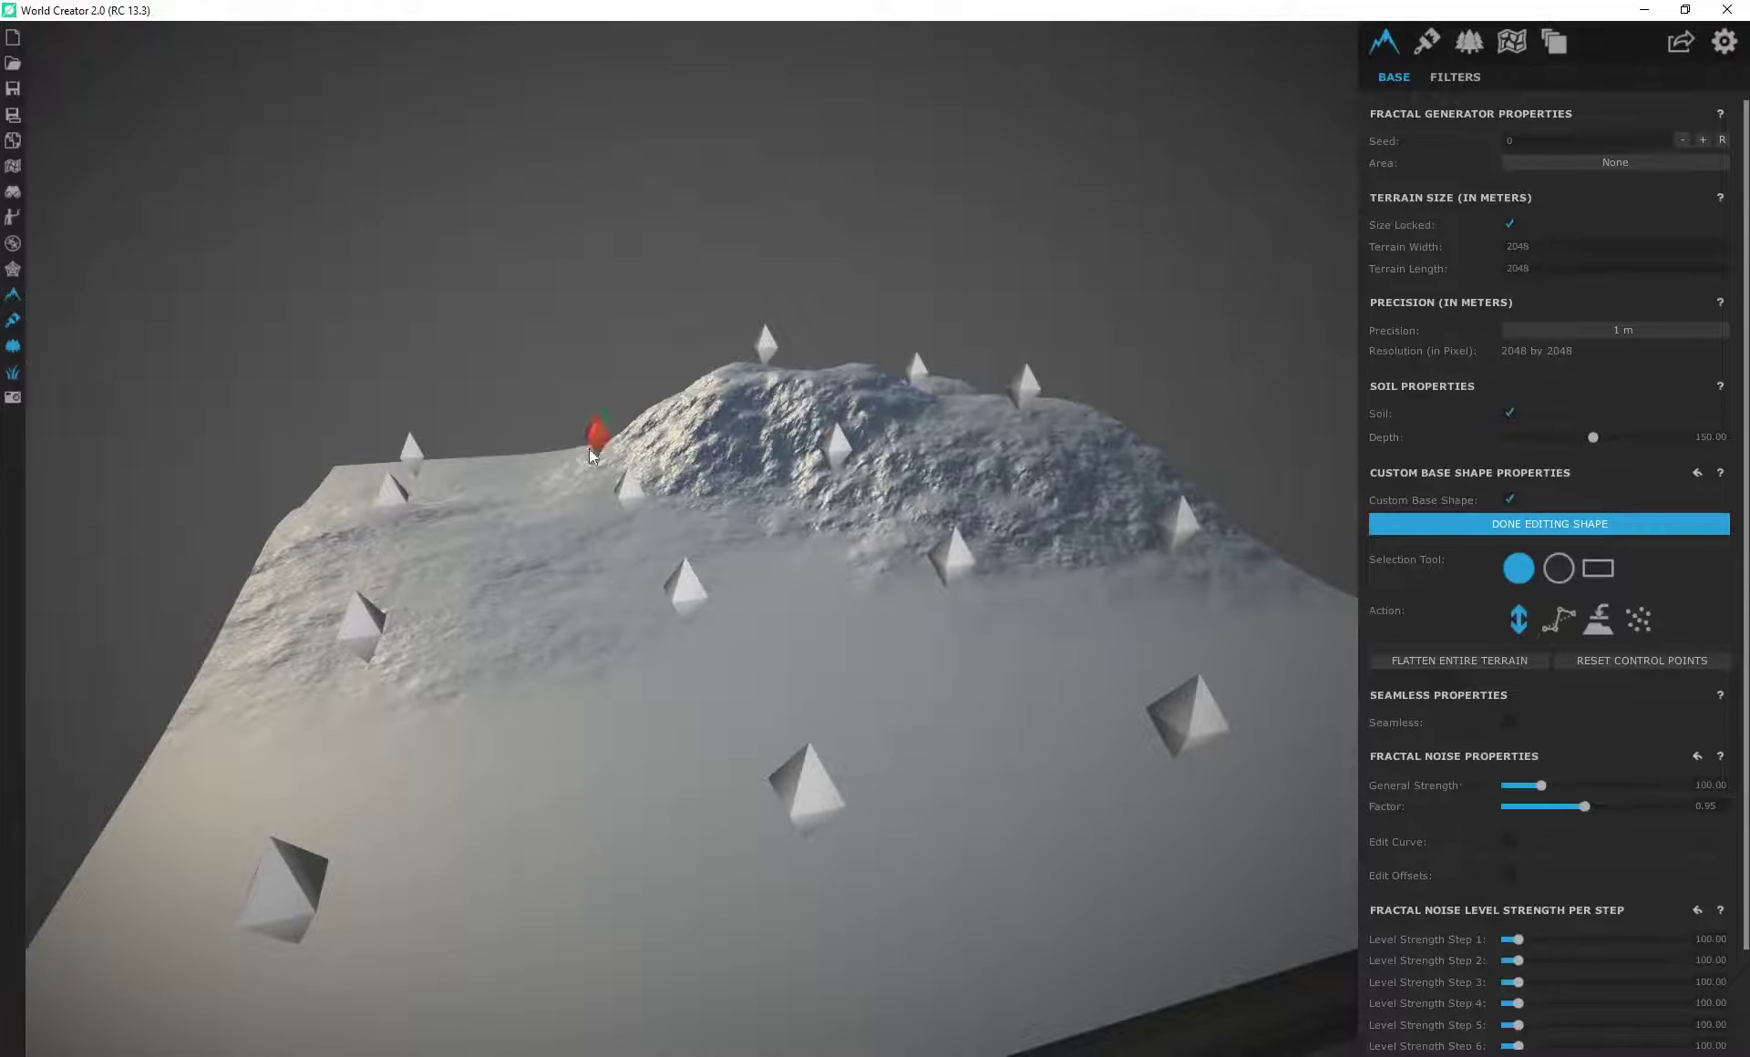
left_click_drag(621, 450, 621, 378)
left_click_drag(926, 370, 931, 348)
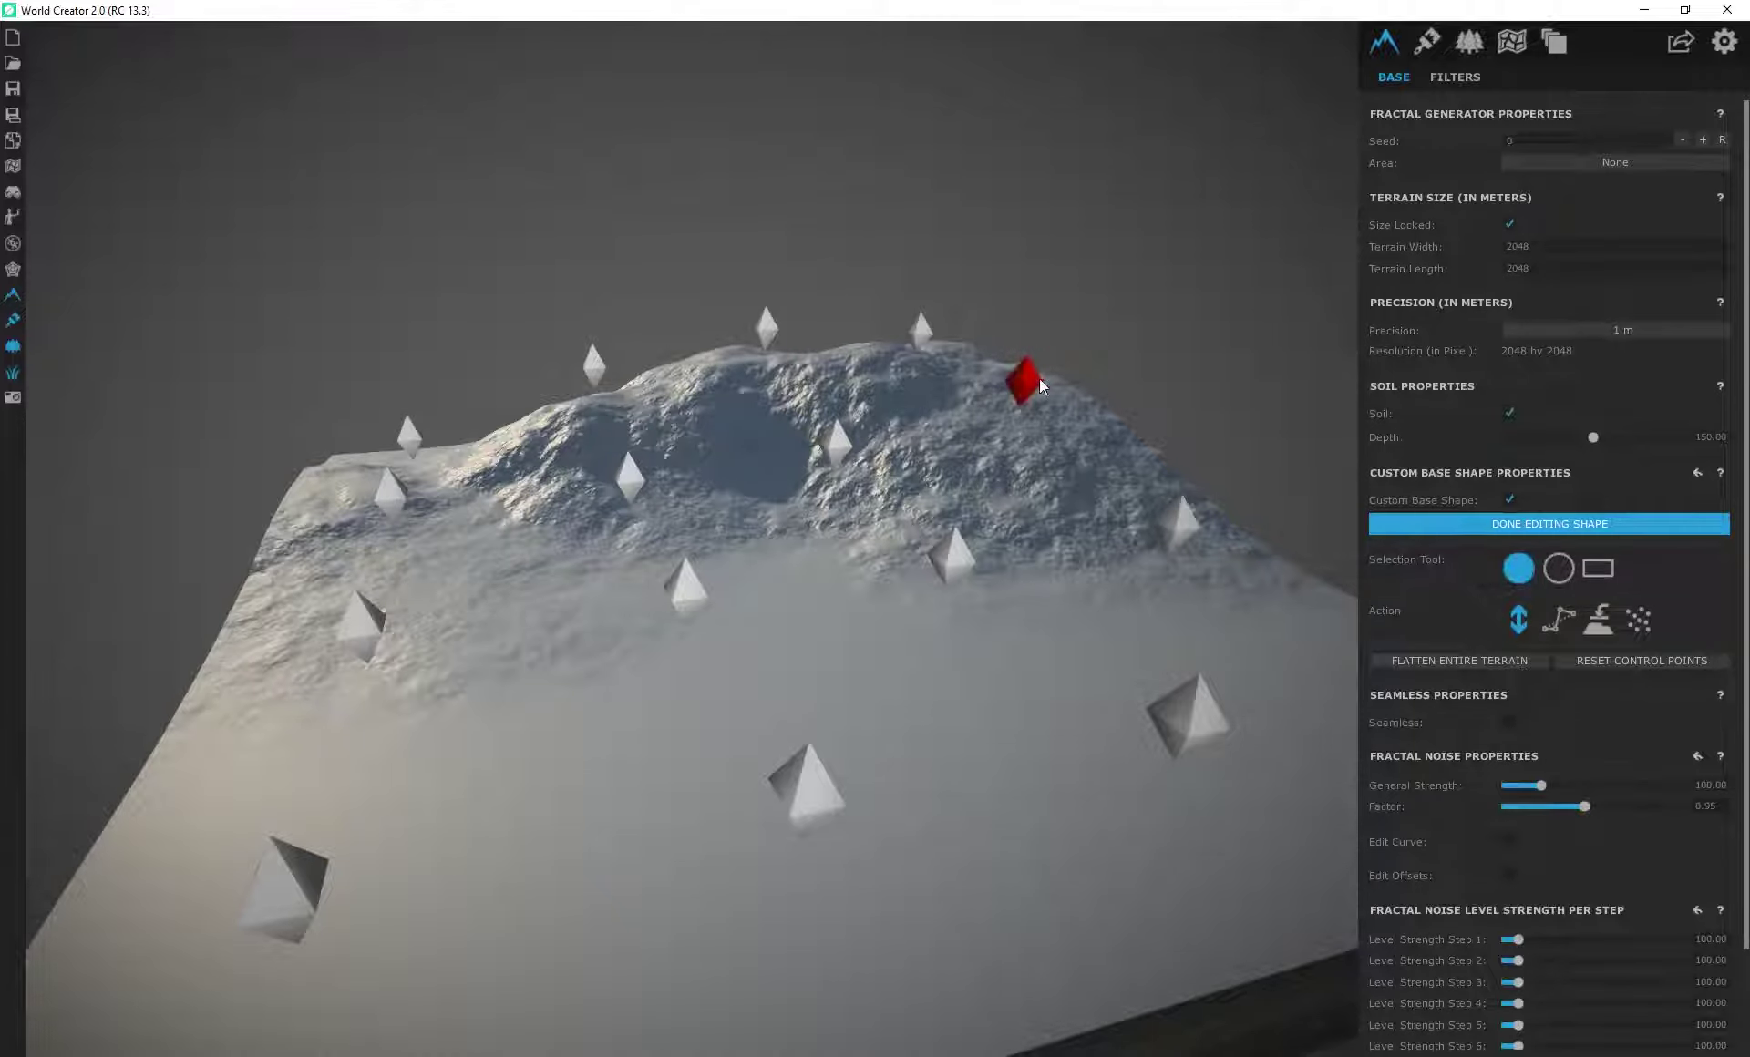
left_click_drag(1029, 379, 1025, 369)
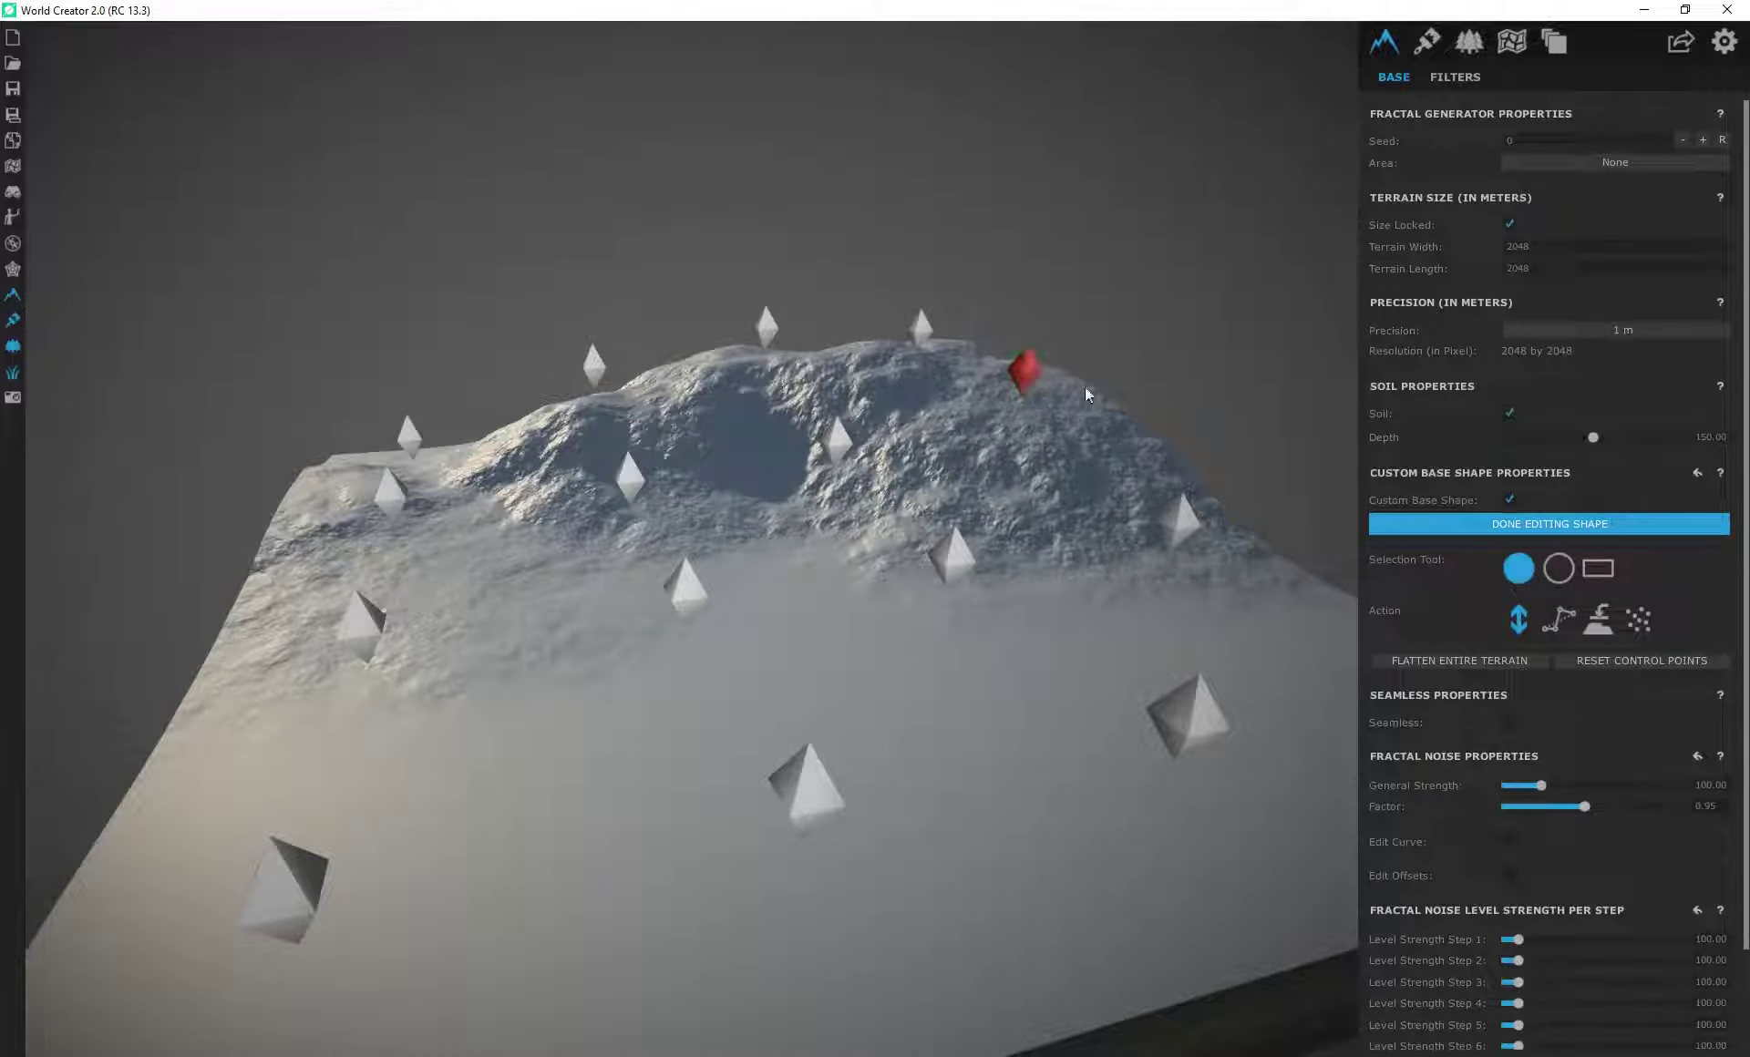
Step: Switch to the circular selection with a radius of 625.77 and raise groups of control points across the terrain
left_click(1558, 568)
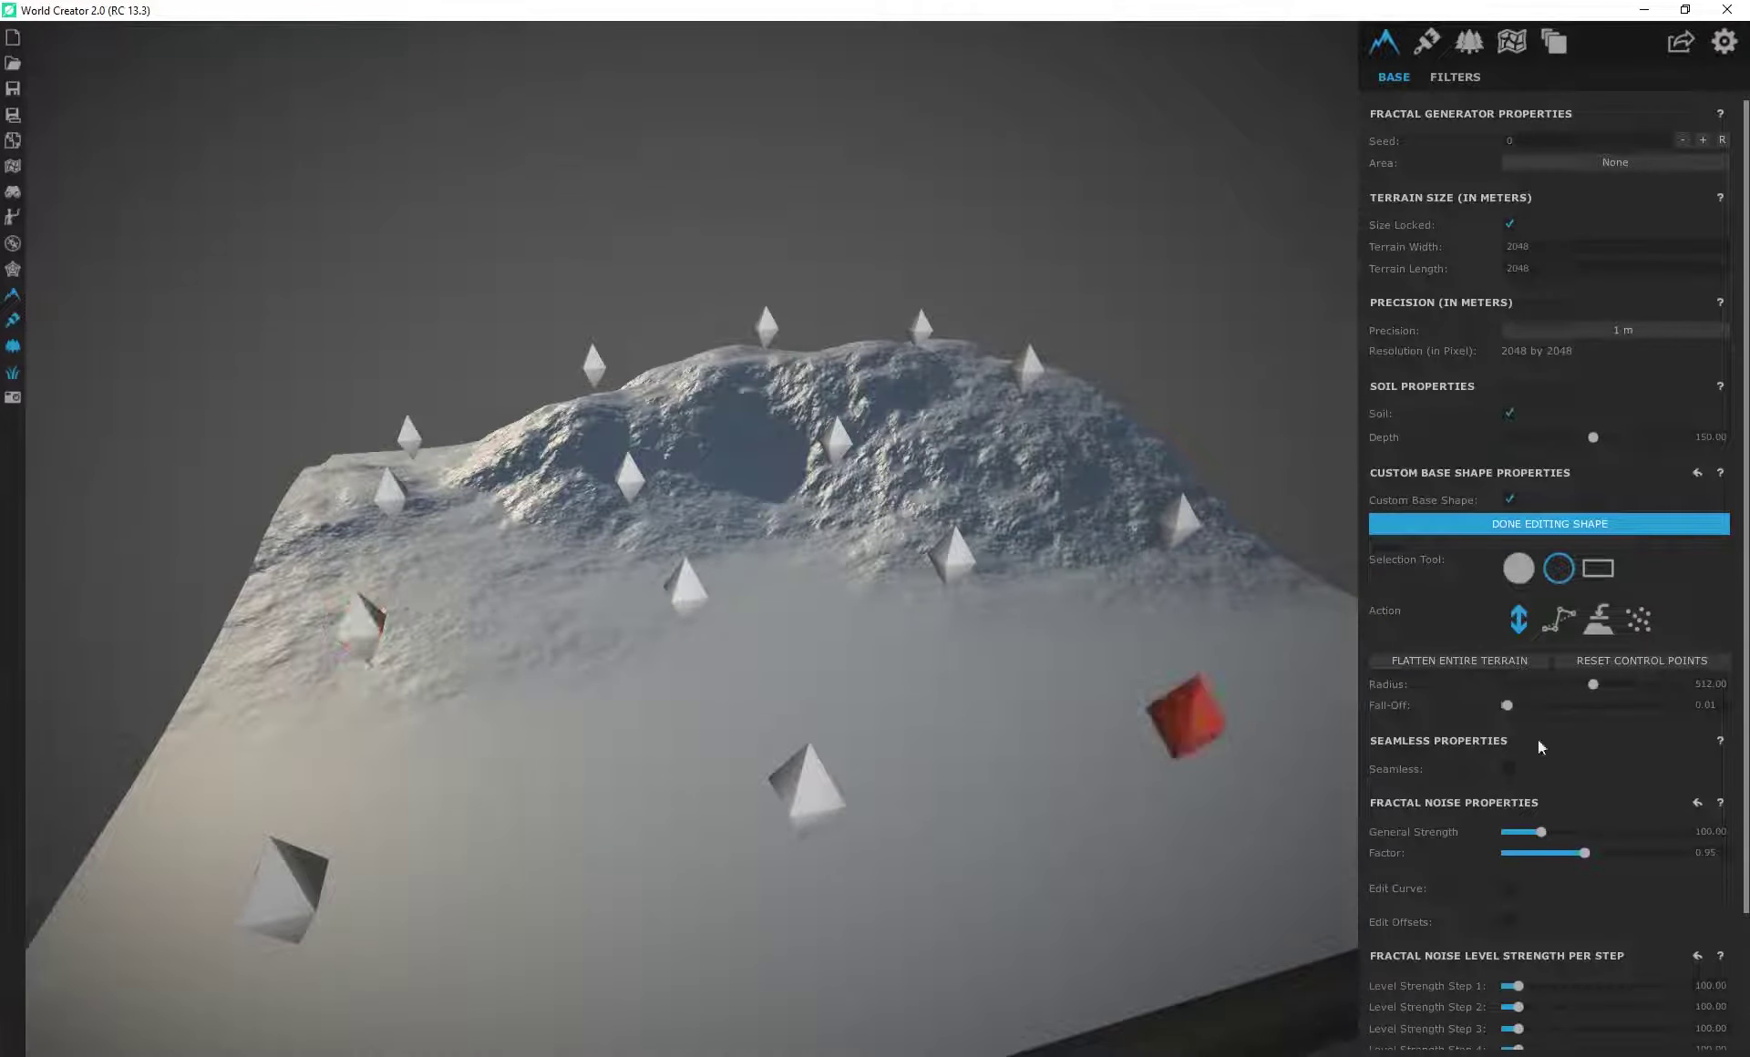
left_click_drag(1604, 685, 1689, 697)
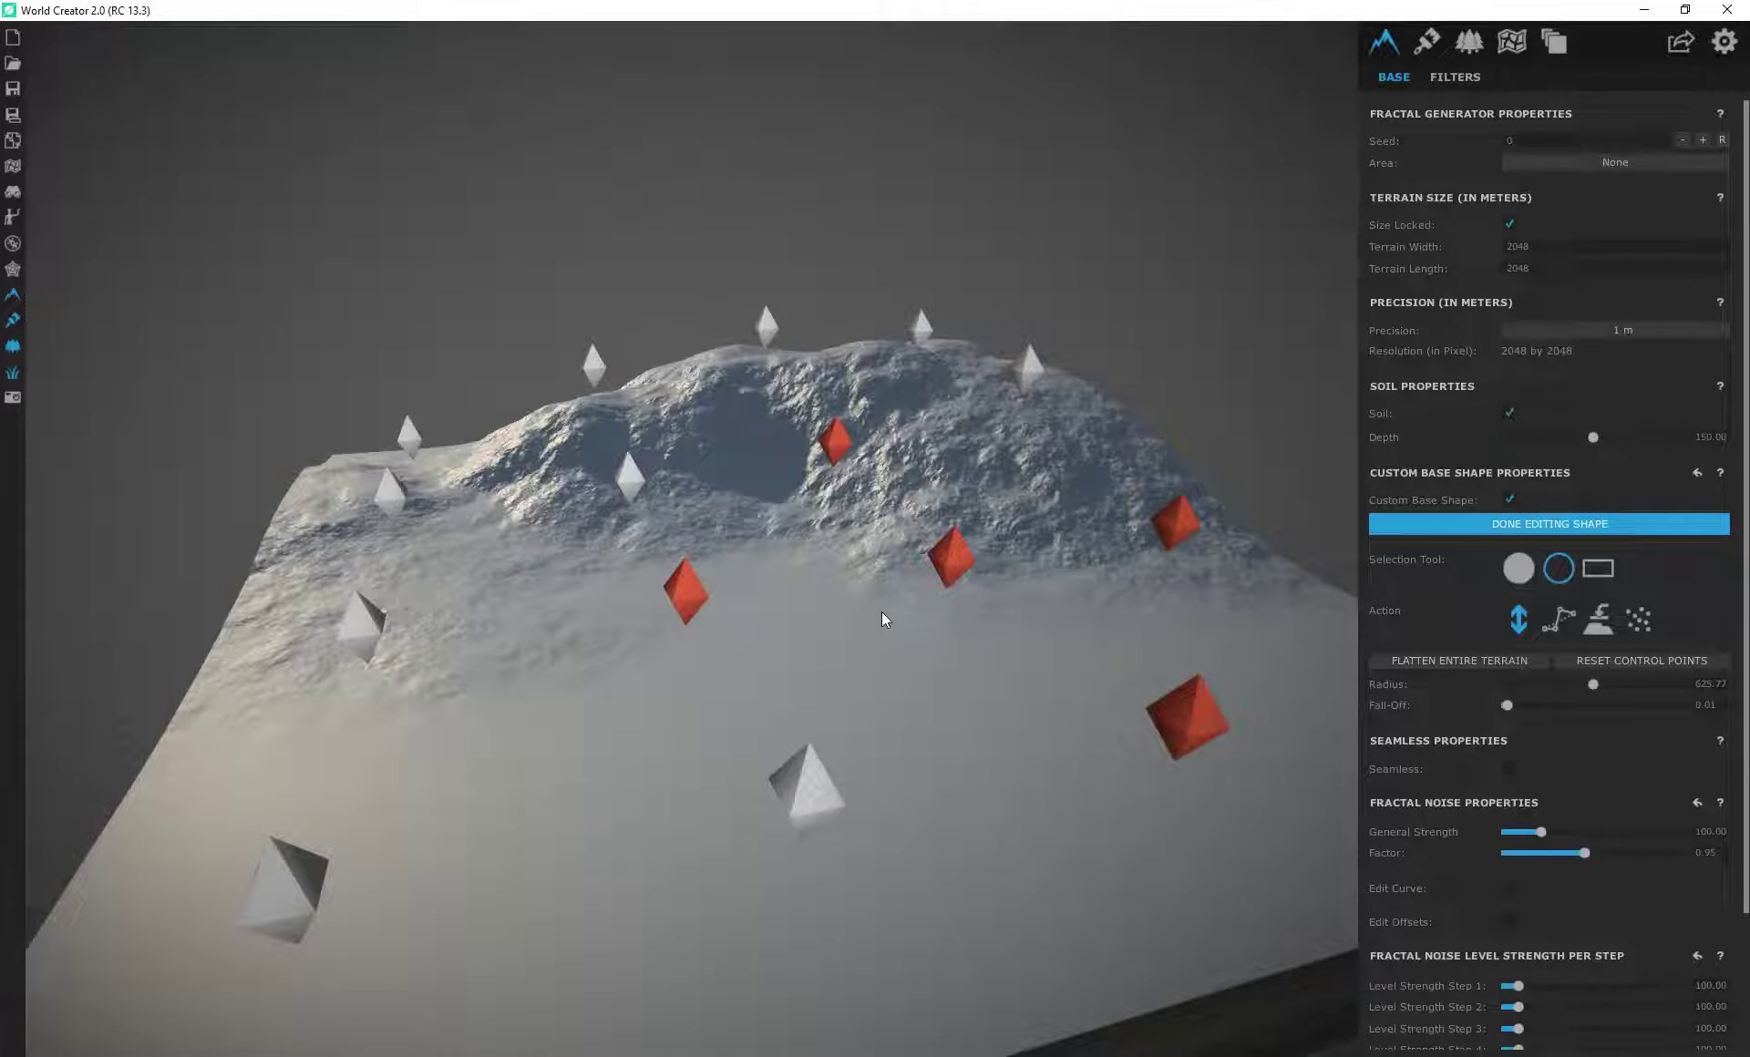
left_click_drag(972, 563, 1016, 501)
mouse_move(430, 468)
left_mouse_down()
mouse_move(445, 429)
mouse_move(442, 445)
left_mouse_up()
left_click_drag(687, 381, 687, 381)
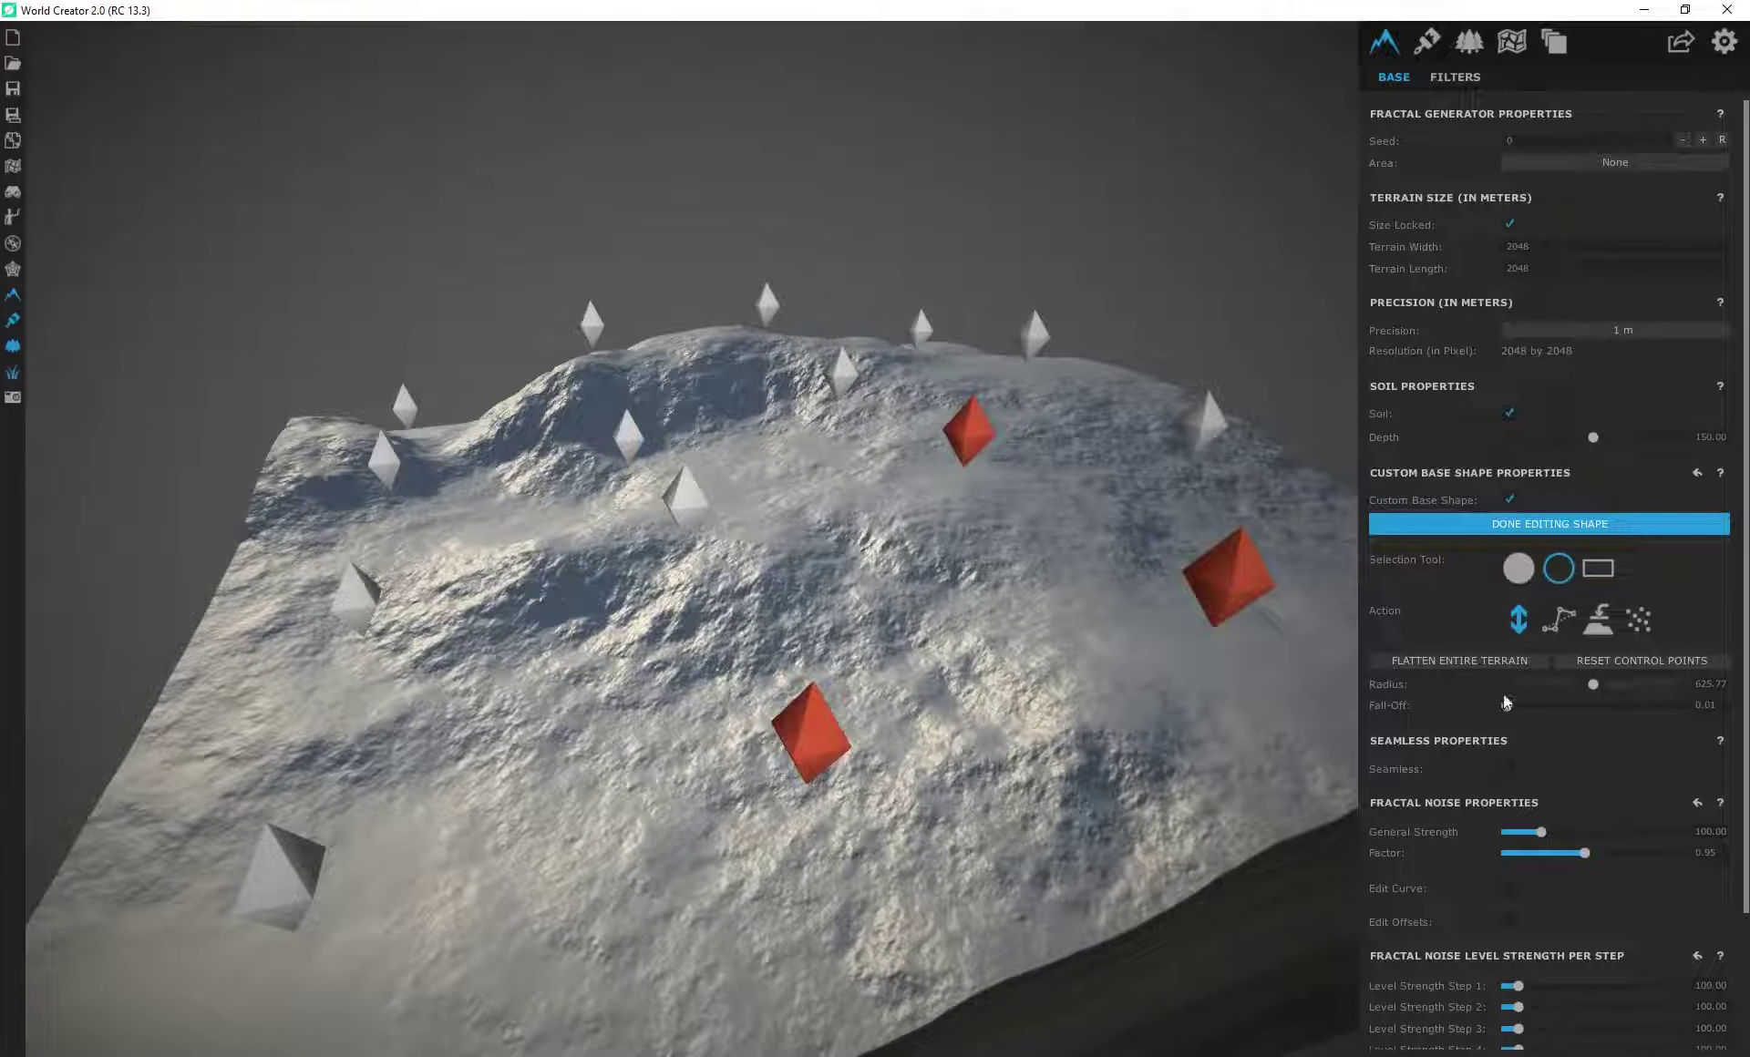
Step: Set the circular selection's fall-off to 0.37 and raise a group of control points with graduated strength
left_click_drag(1508, 706, 1572, 709)
key("d")
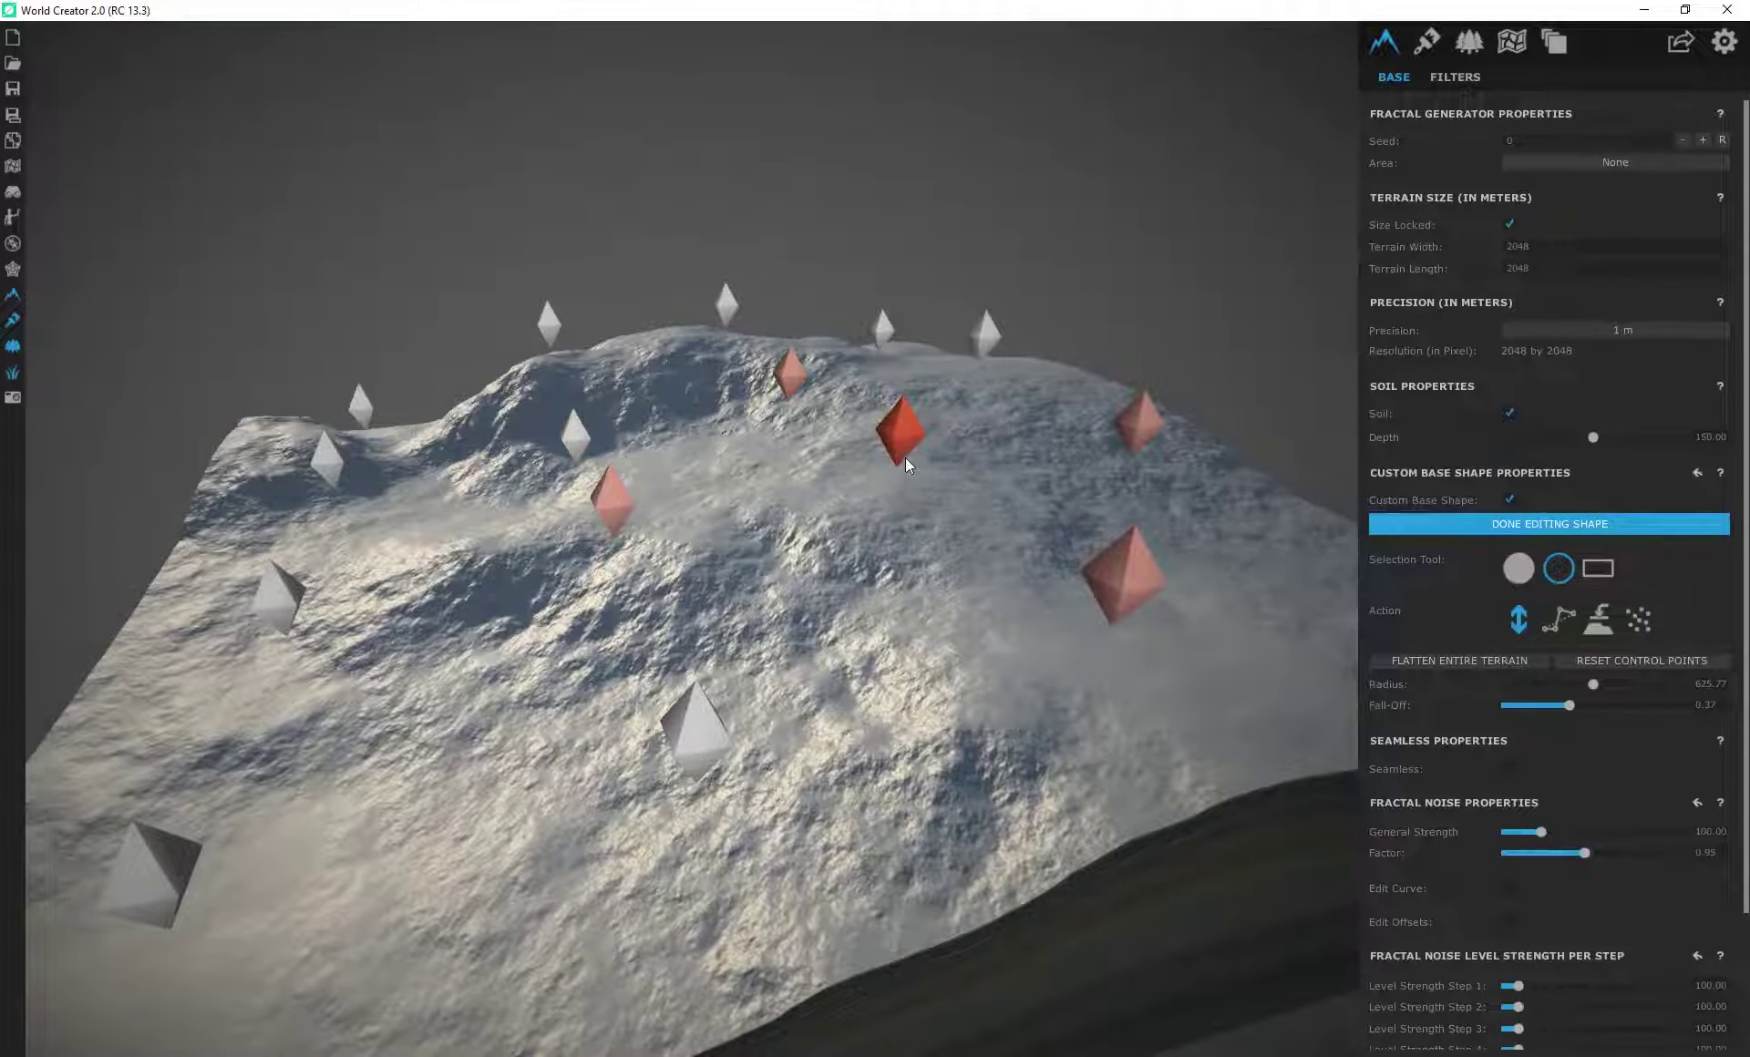
mouse_move(910, 440)
left_mouse_down()
mouse_move(922, 370)
mouse_move(908, 457)
mouse_move(920, 392)
mouse_move(920, 407)
left_mouse_up()
mouse_move(286, 592)
left_mouse_down()
mouse_move(283, 549)
mouse_move(286, 589)
left_mouse_up()
right_click_drag(565, 510, 466, 417)
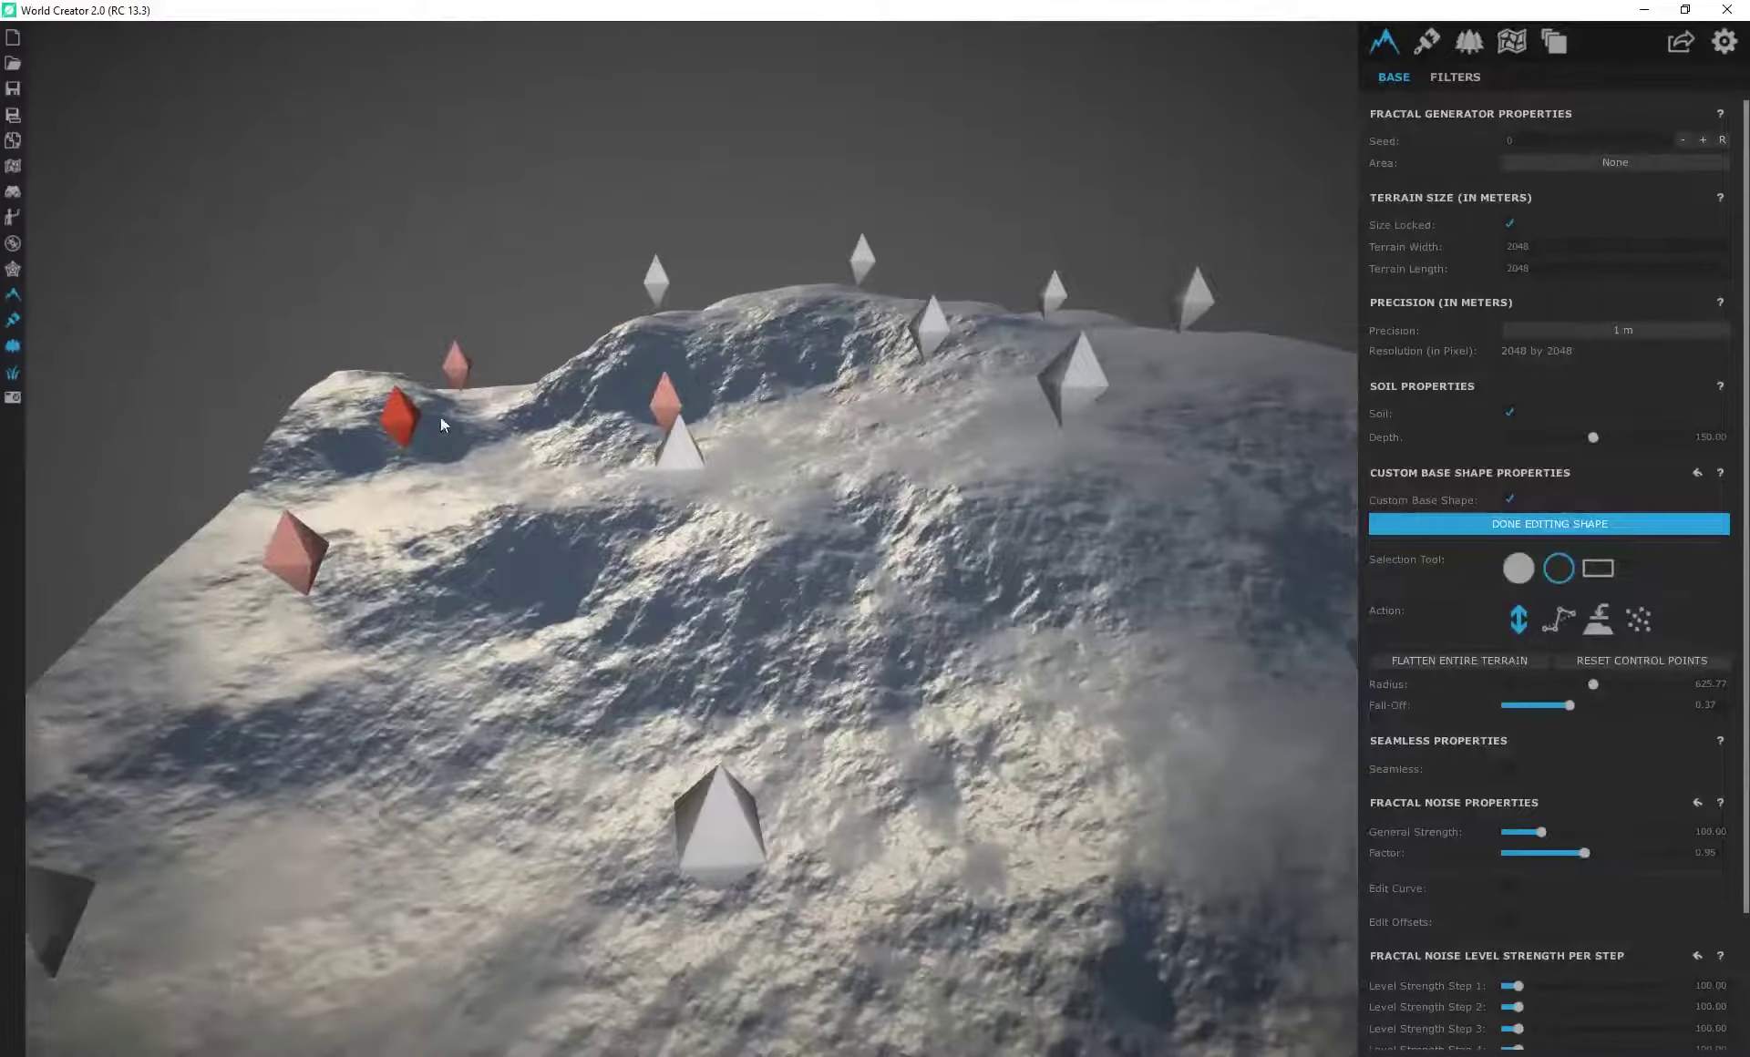
mouse_move(459, 503)
right_mouse_down()
mouse_move(572, 472)
mouse_move(792, 461)
mouse_move(731, 554)
right_mouse_up()
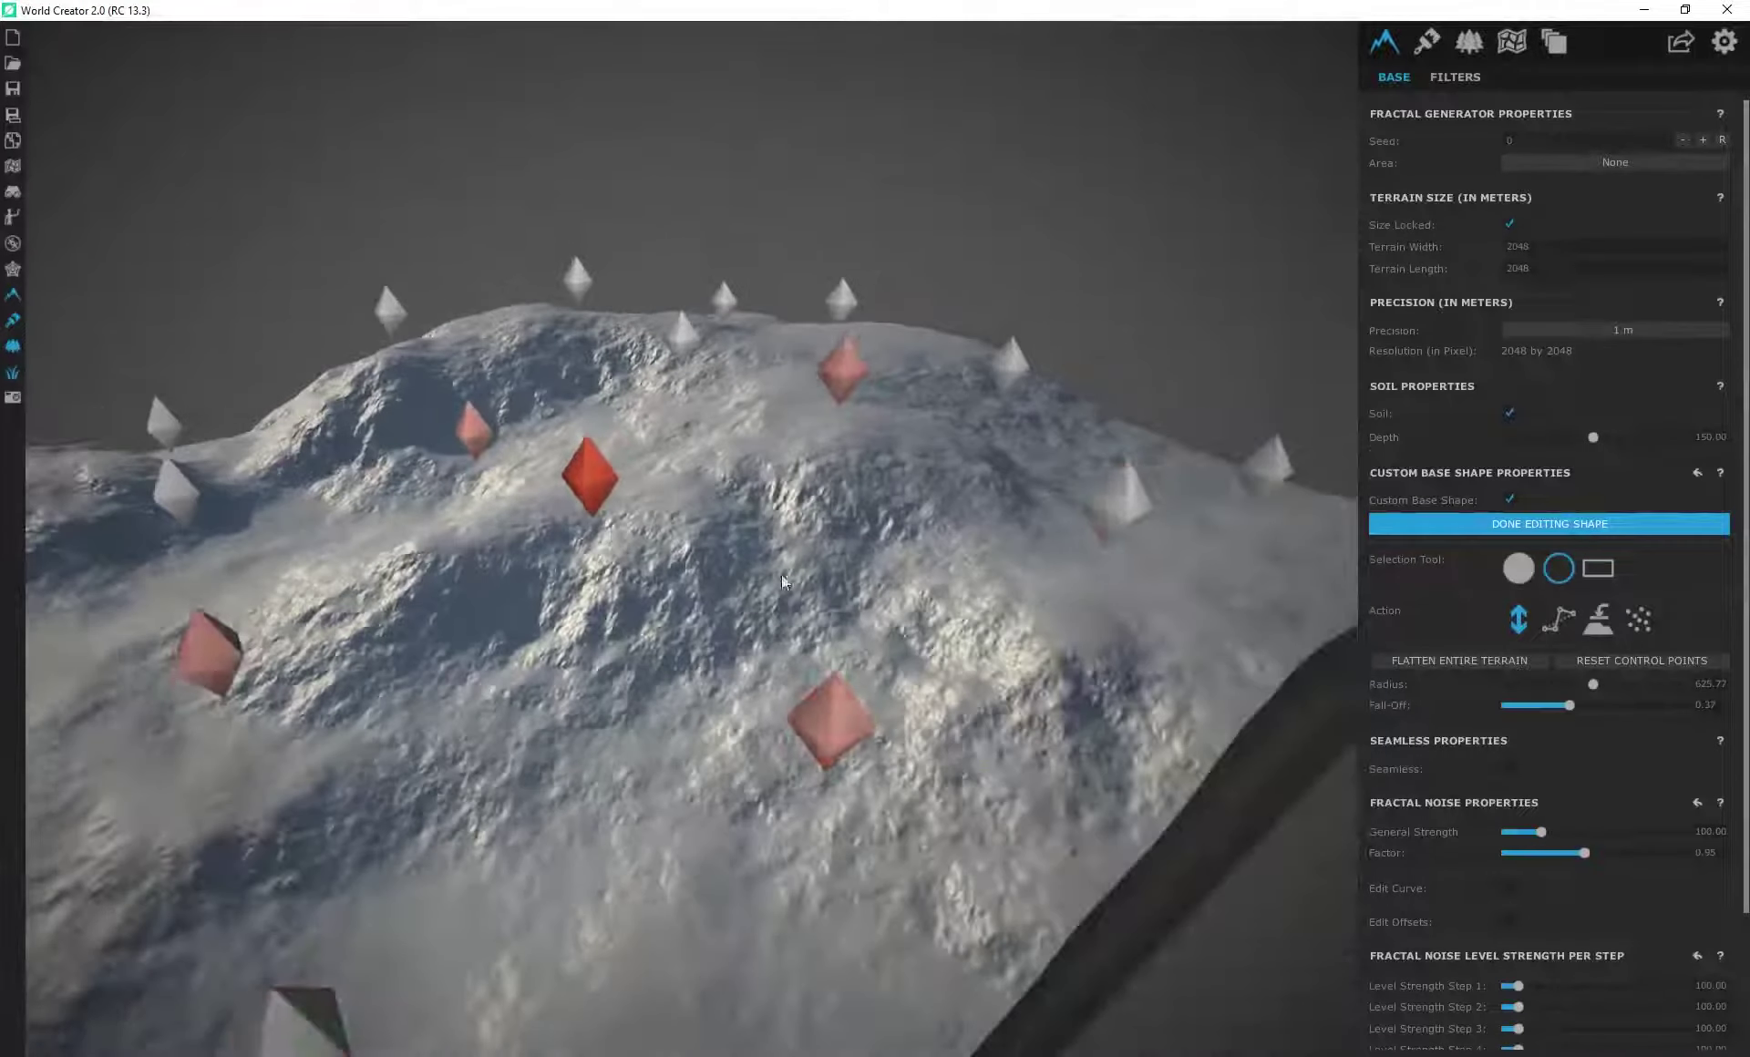
Step: Switch to the rectangular selection and widen it to about 588 so it covers a row of control points along the terrain's edge
left_click(1598, 569)
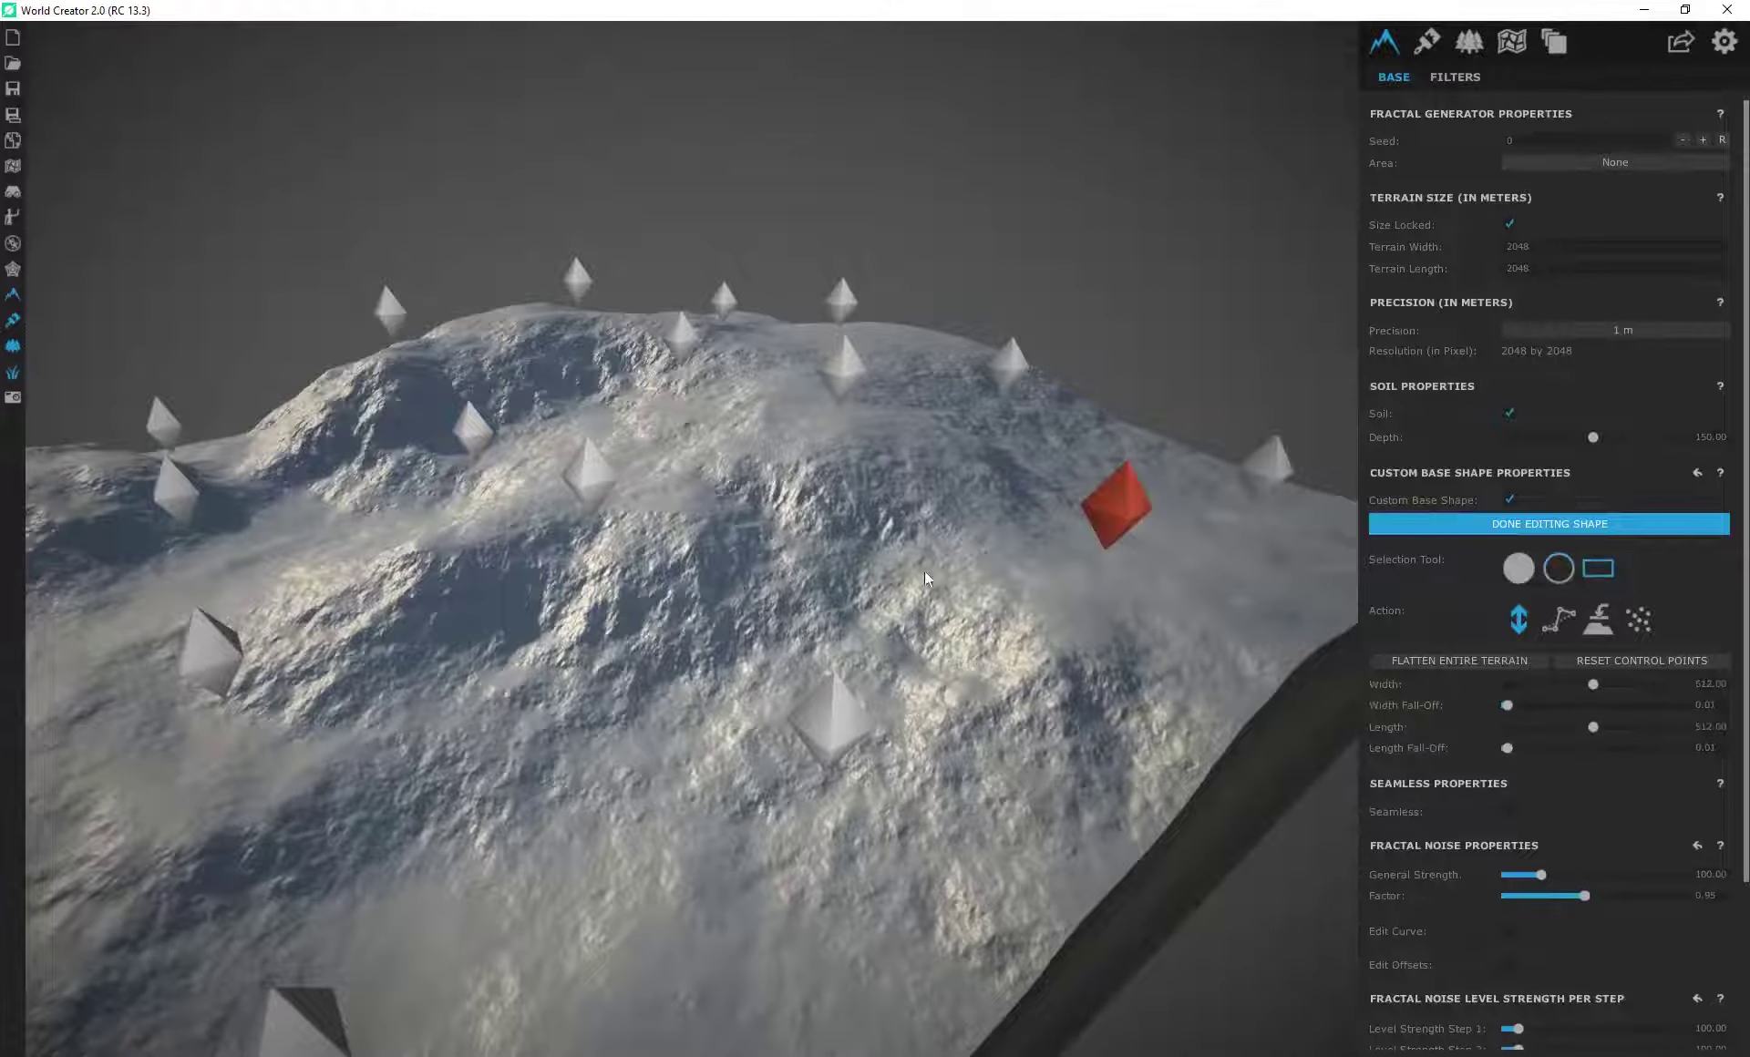
scroll(968, 563, "up", 2)
right_click_drag(944, 555, 788, 645)
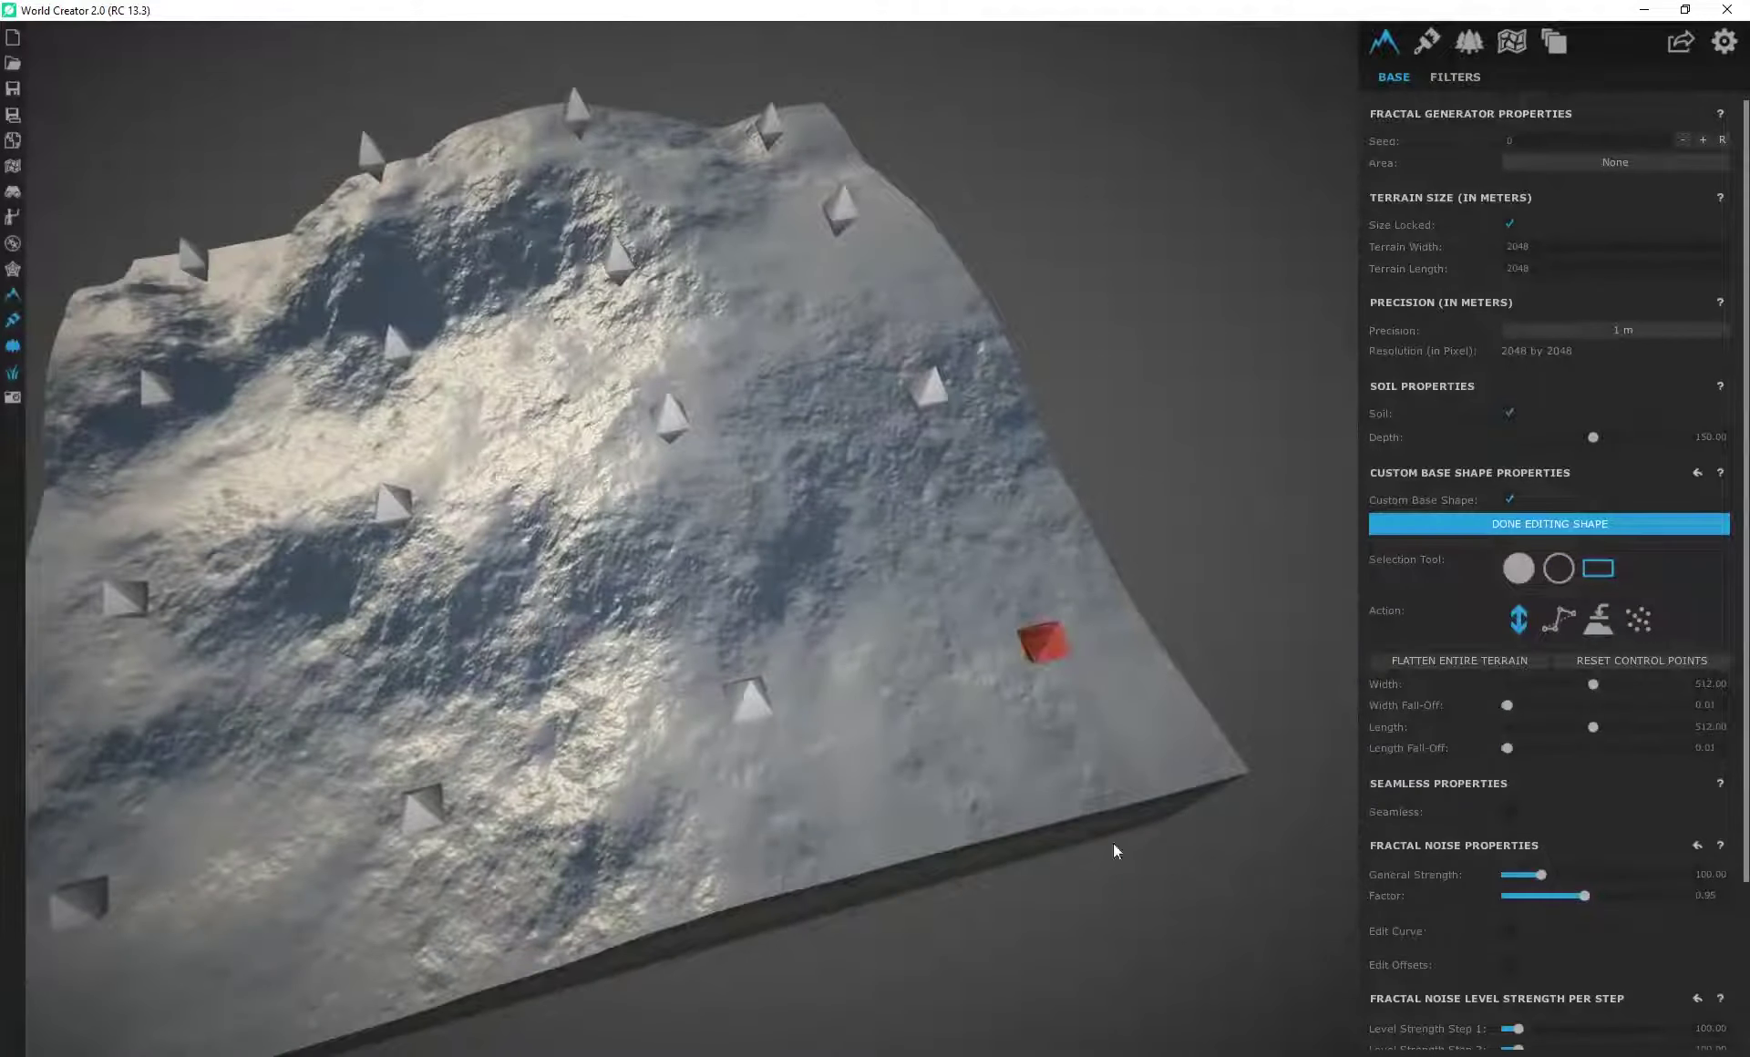
left_click_drag(1593, 684, 1659, 692)
left_click(840, 177)
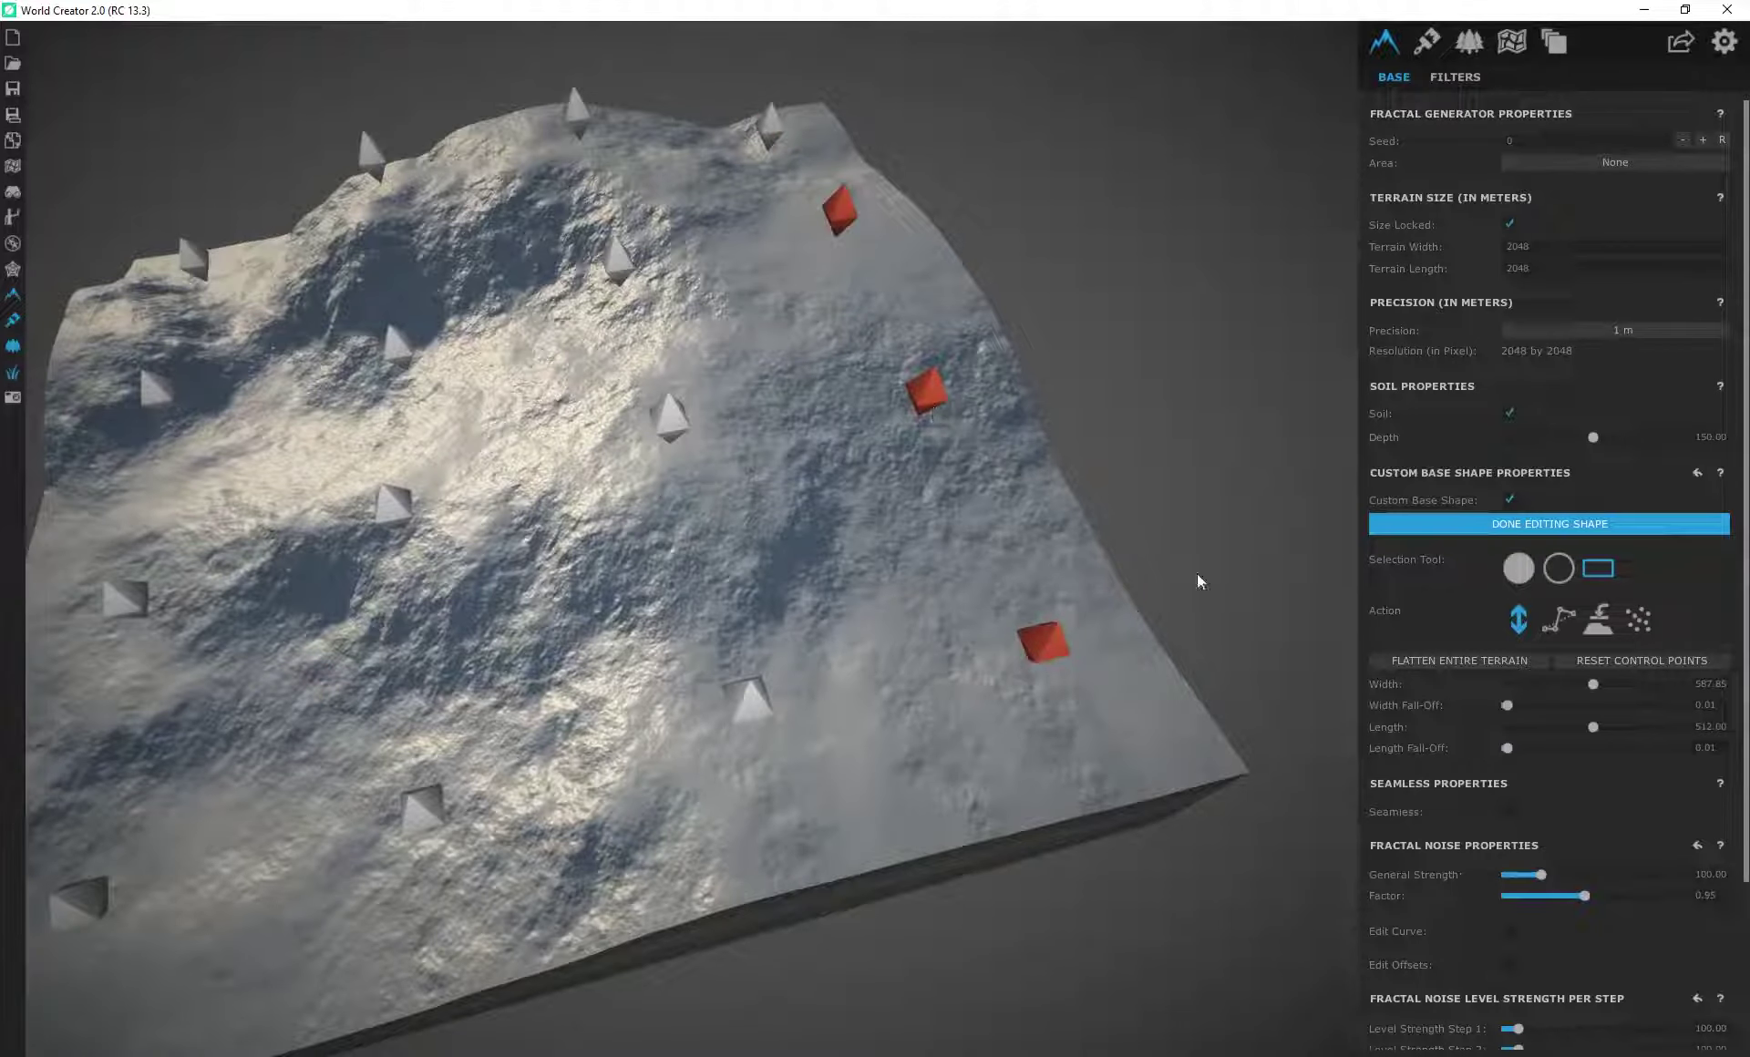
Step: Set the rectangle's width fall-off to 0.22 and length to about 534, and raise groups of control points into a steep peak
left_click_drag(1521, 707, 1543, 706)
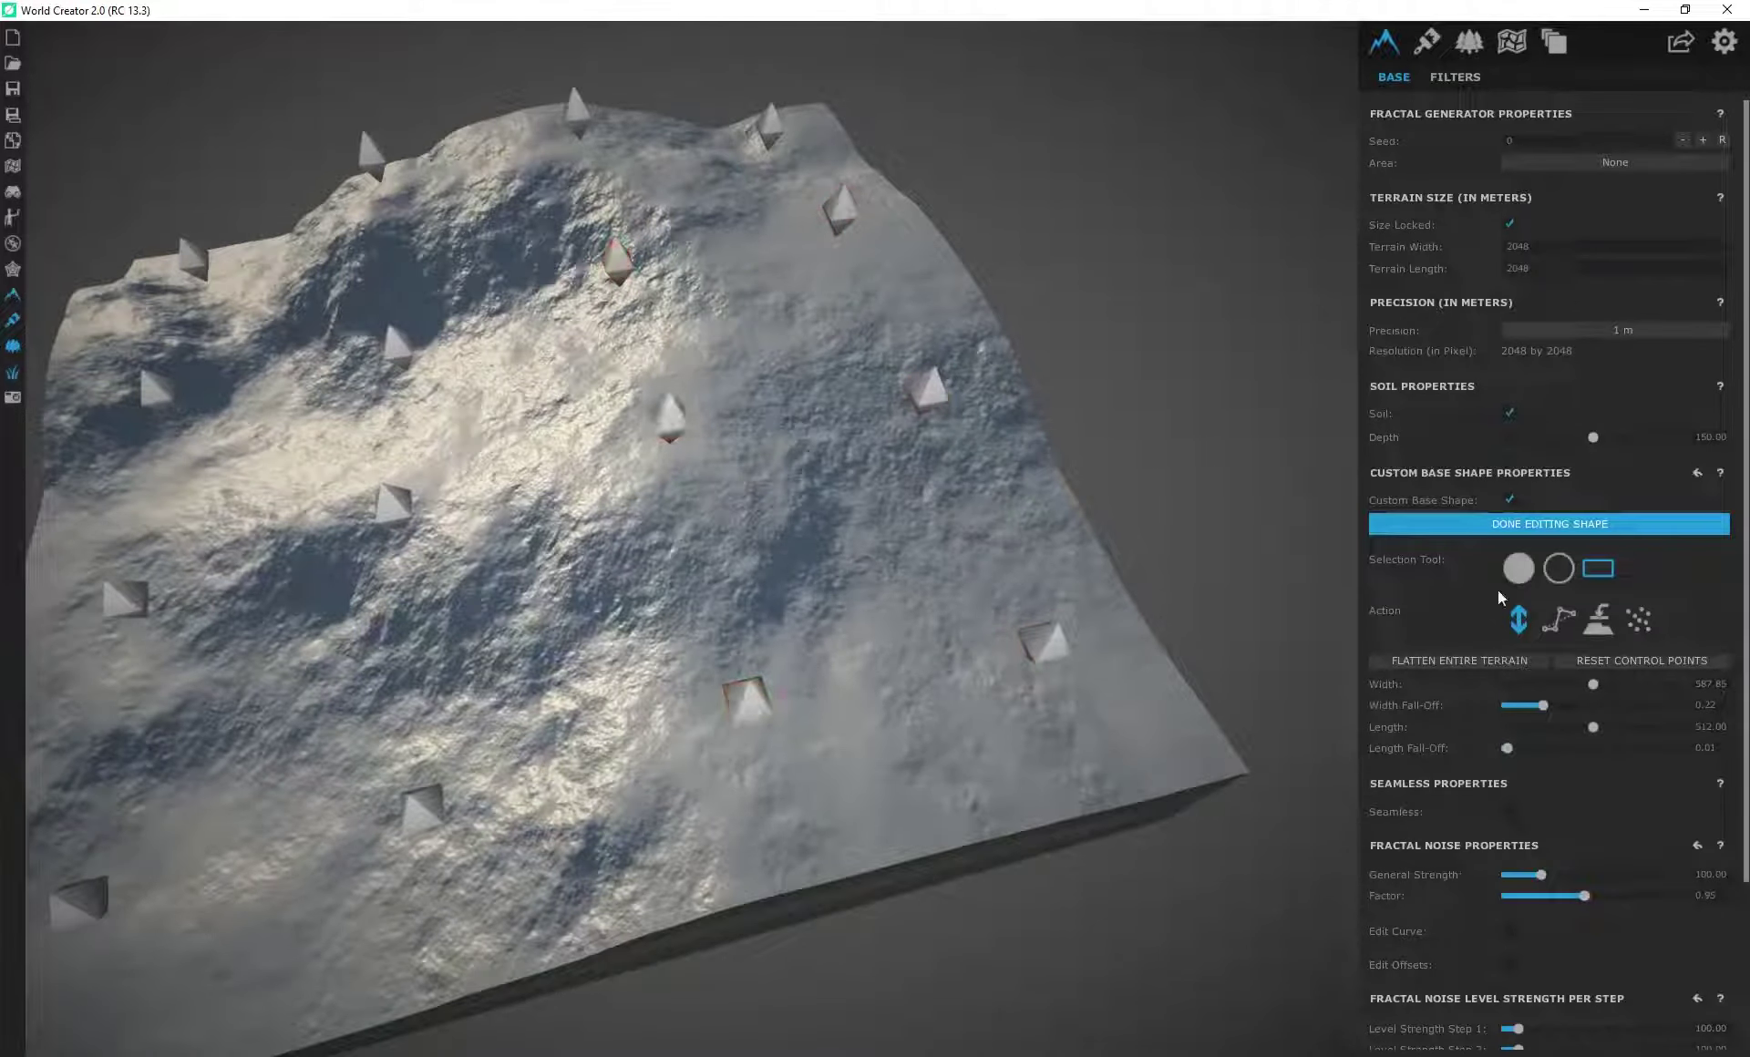
left_click_drag(1594, 728, 1602, 730)
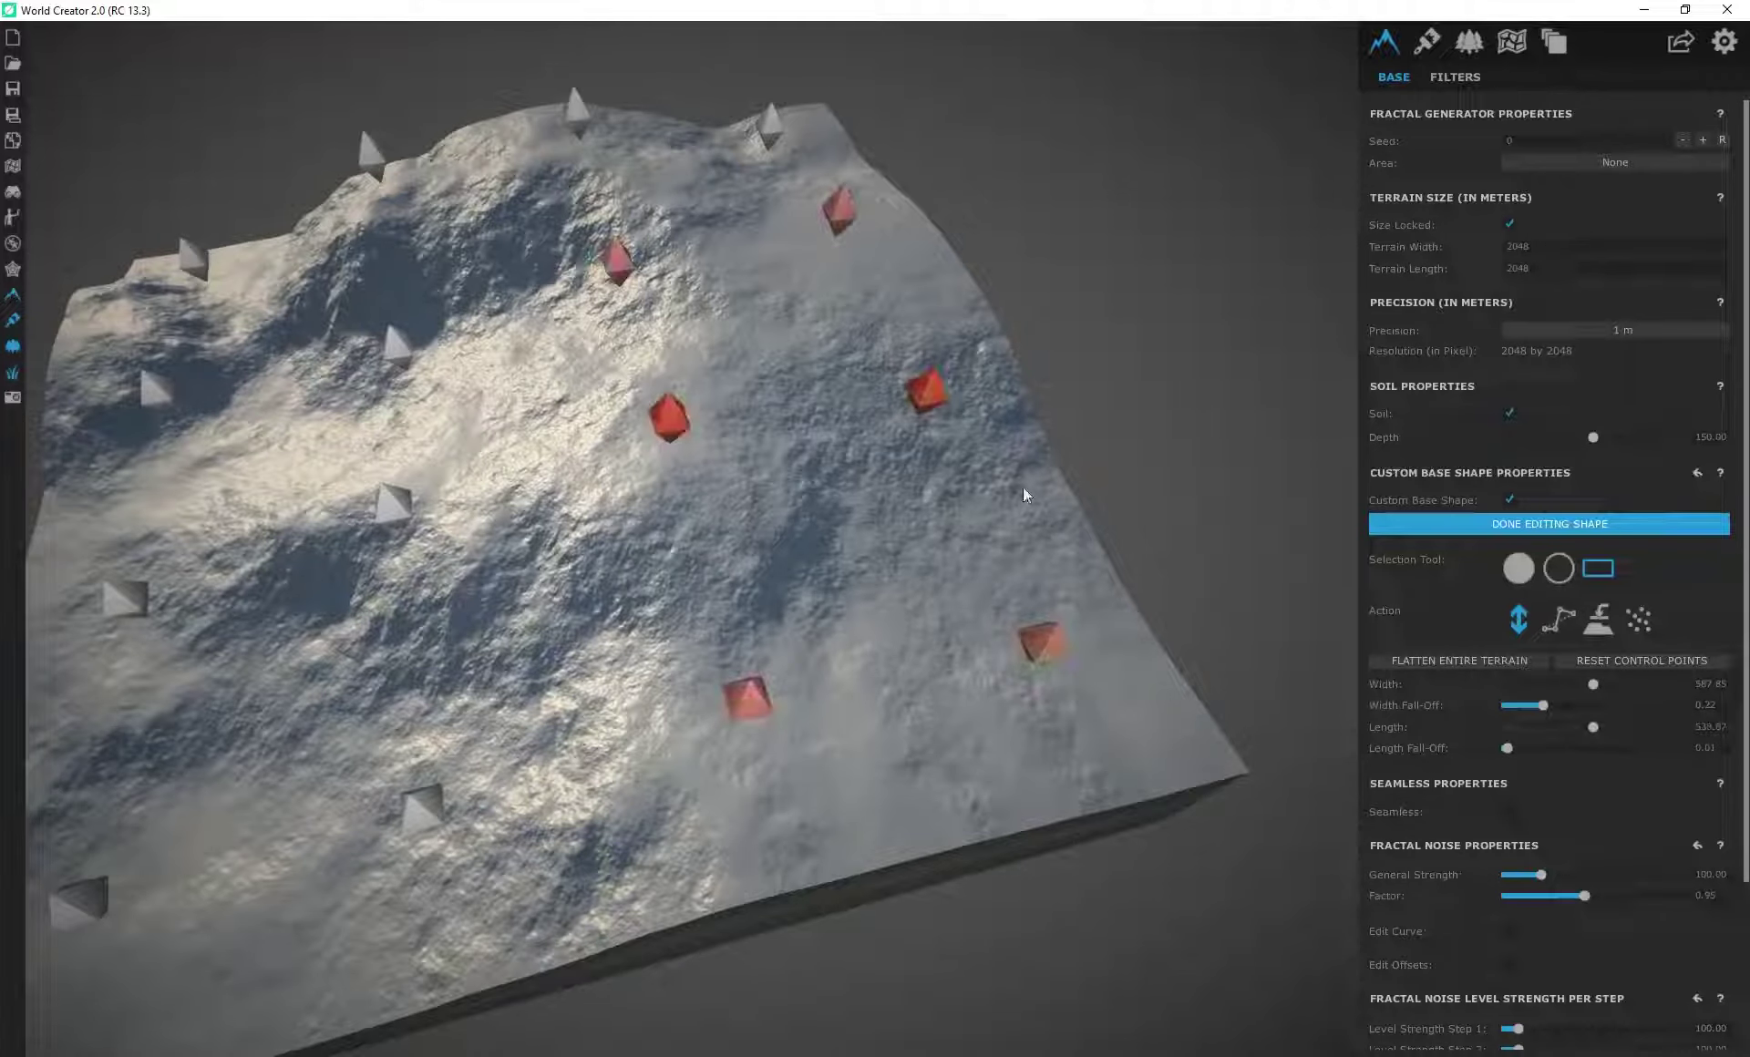
left_click_drag(949, 474, 946, 411)
right_click_drag(565, 547, 1001, 511)
left_click_drag(934, 475, 958, 434)
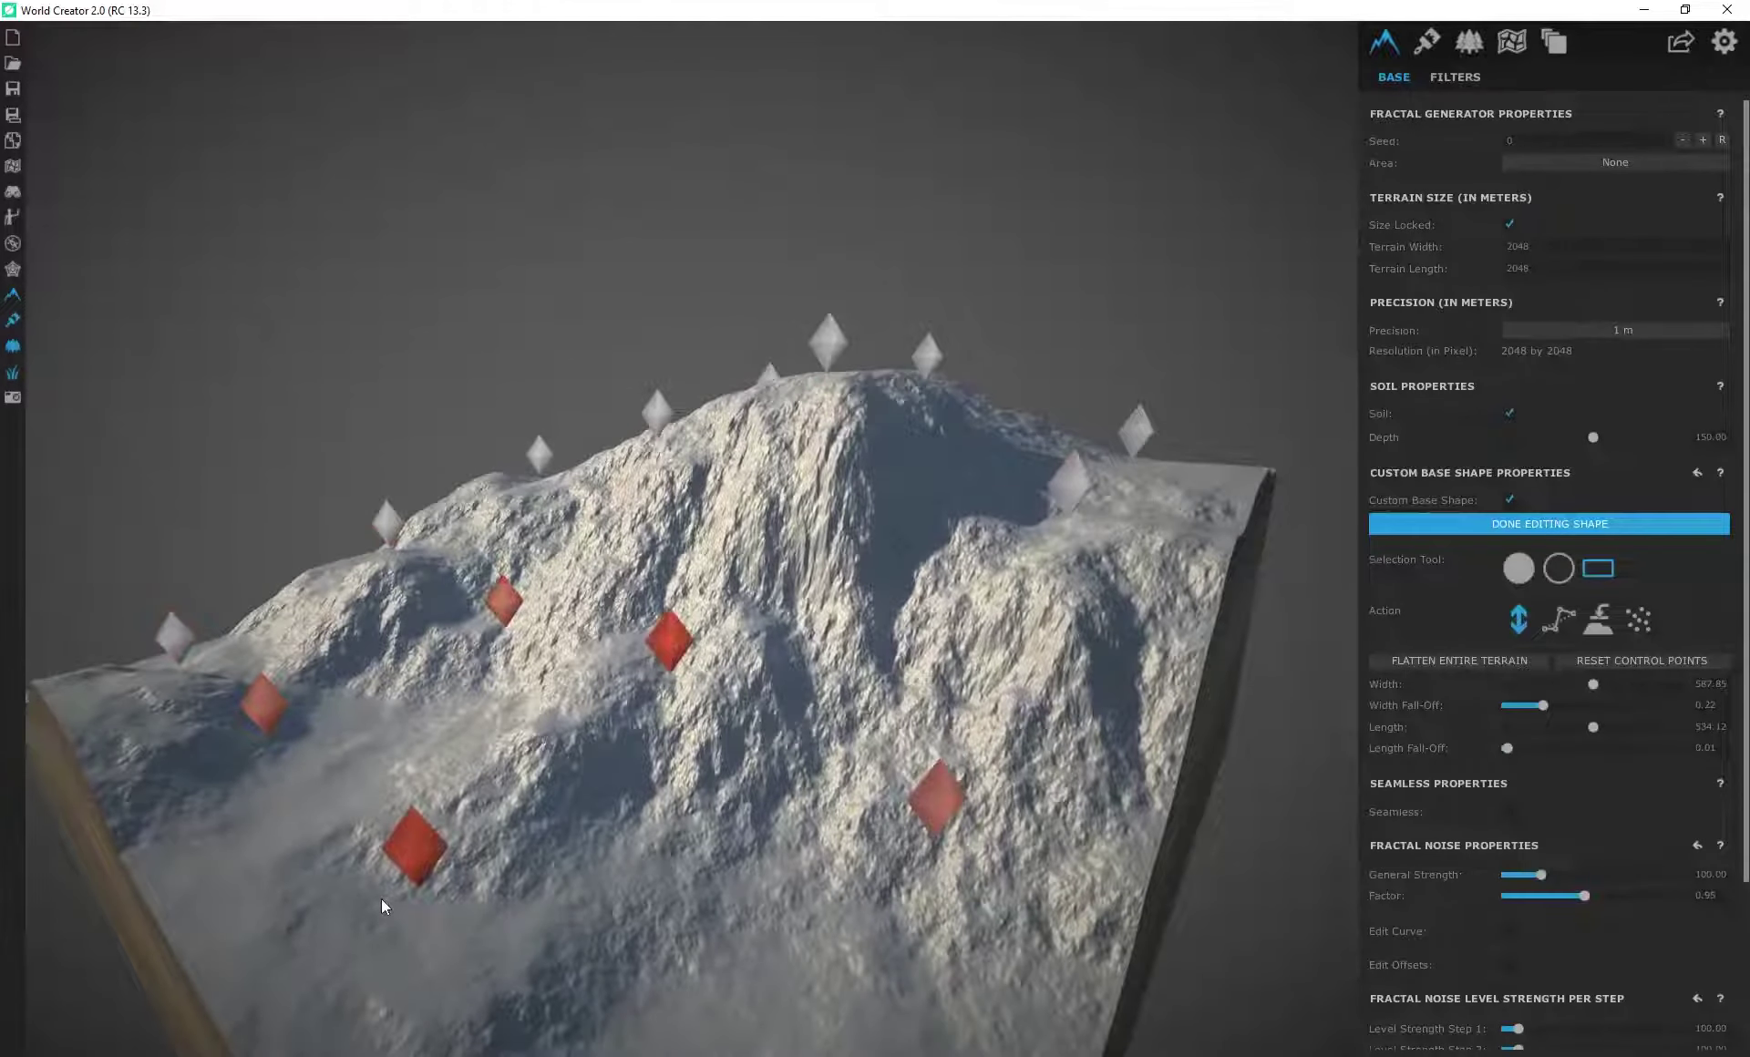
left_click_drag(381, 901, 383, 903)
Step: Switch back to the single-point selection and raise individual foreground control points to form a second hill beside the peak
left_click(1519, 568)
left_click(257, 720)
left_click_drag(257, 721, 281, 655)
left_click_drag(671, 639, 567, 830)
left_click_drag(430, 867, 428, 779)
left_click_drag(249, 621, 392, 499)
mouse_move(506, 593)
left_mouse_down()
mouse_move(514, 554)
mouse_move(513, 581)
left_mouse_up()
left_click_drag(676, 730, 687, 720)
left_click_drag(944, 843, 943, 832)
scroll(710, 830, "down", 2)
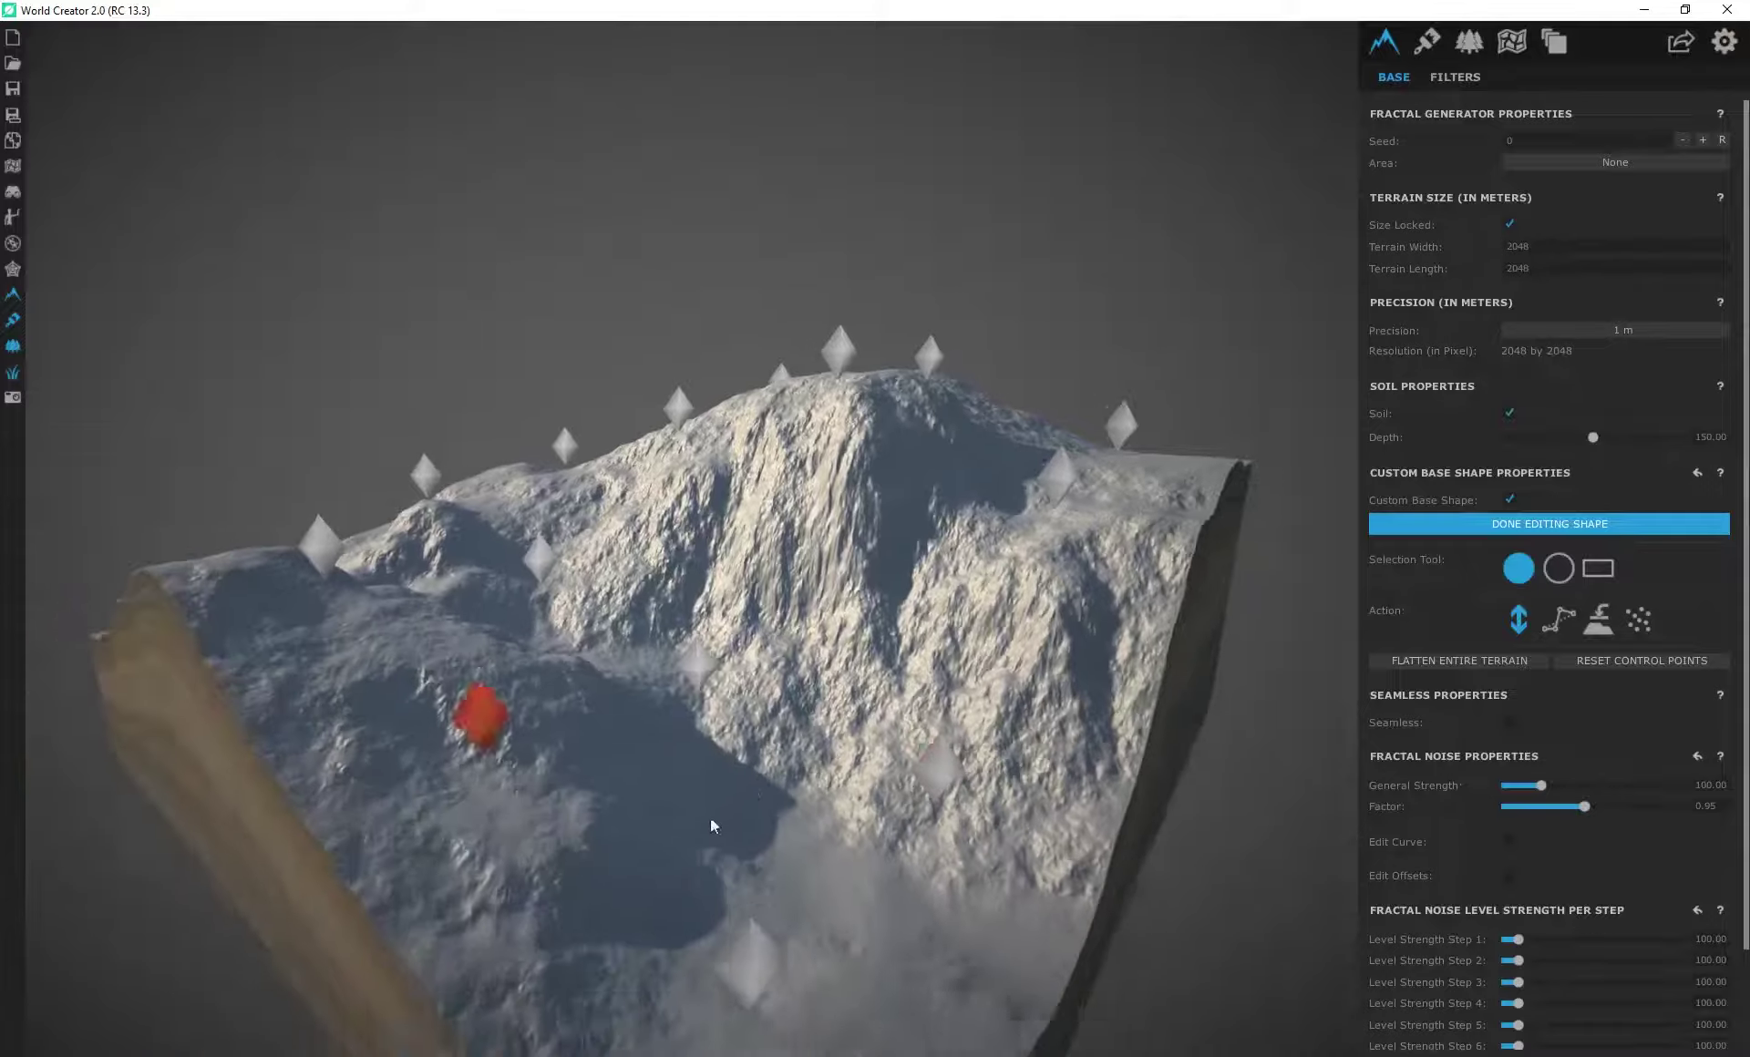
Step: Raise the control point at the main peak's summit and inspect the mountain and valley up close
scroll(793, 850, "up", 2)
right_click_drag(793, 850, 659, 658)
scroll(715, 691, "up", 4)
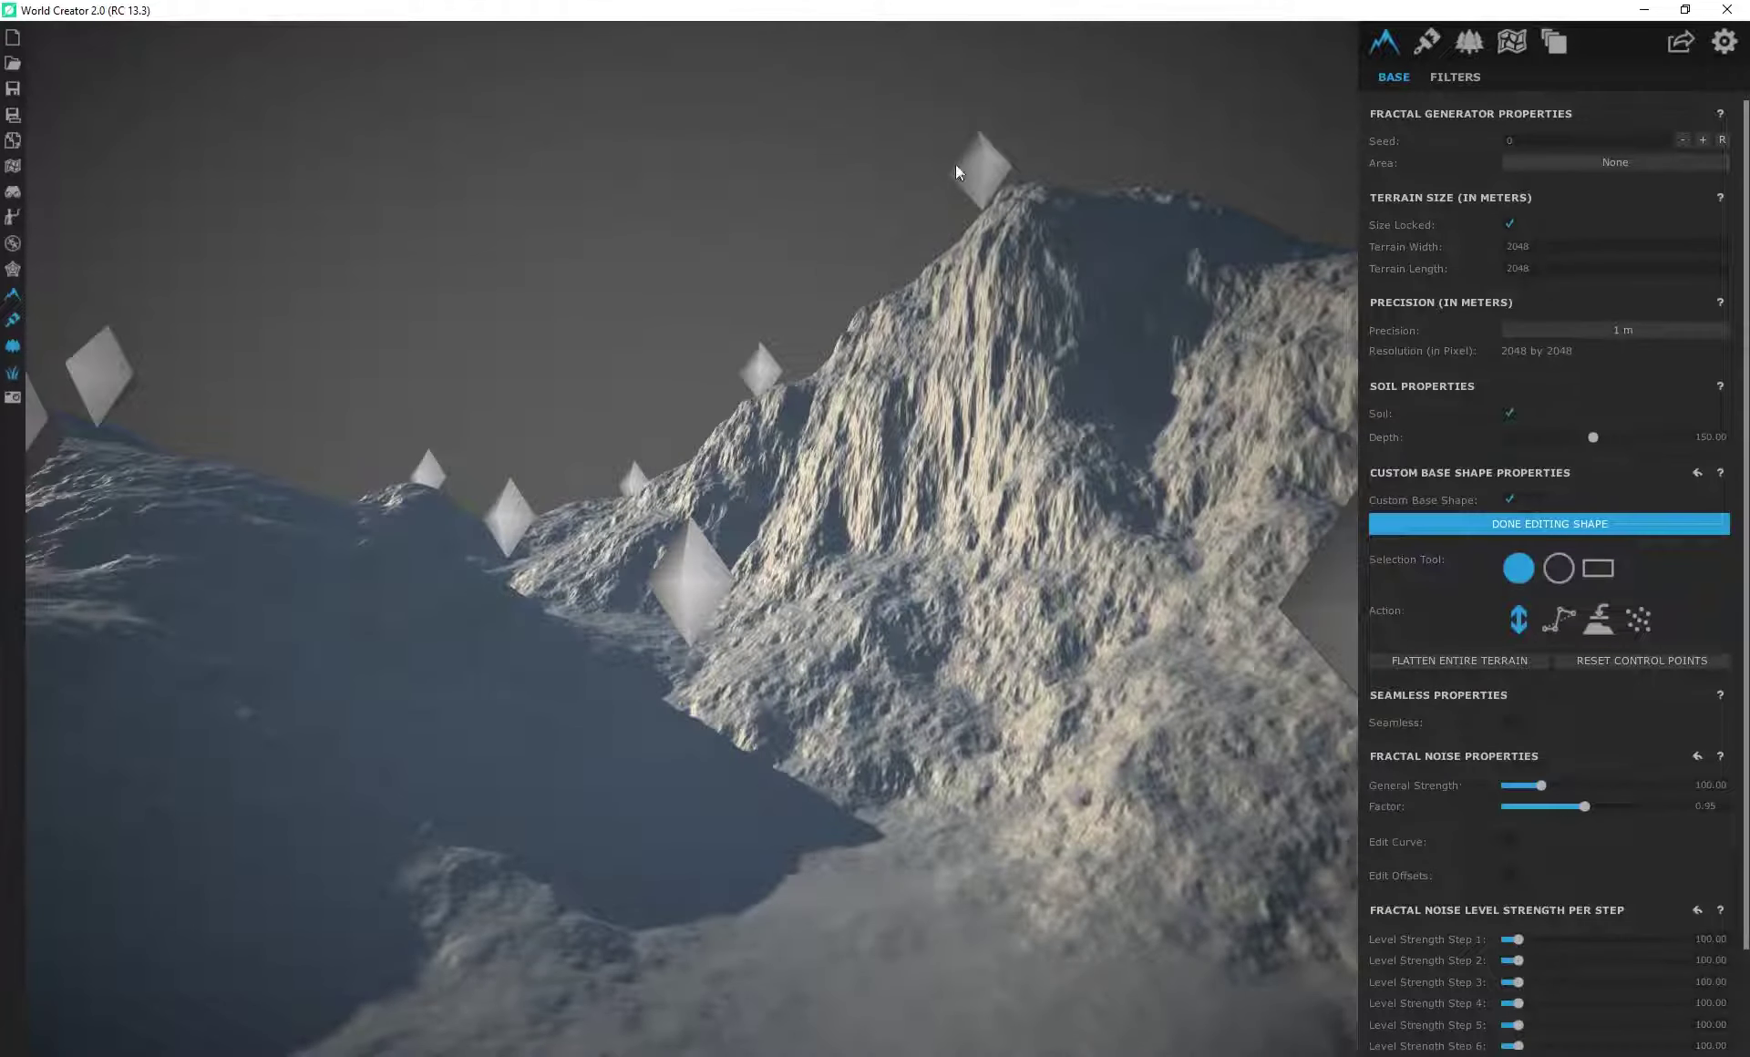
left_click_drag(1019, 232, 1019, 173)
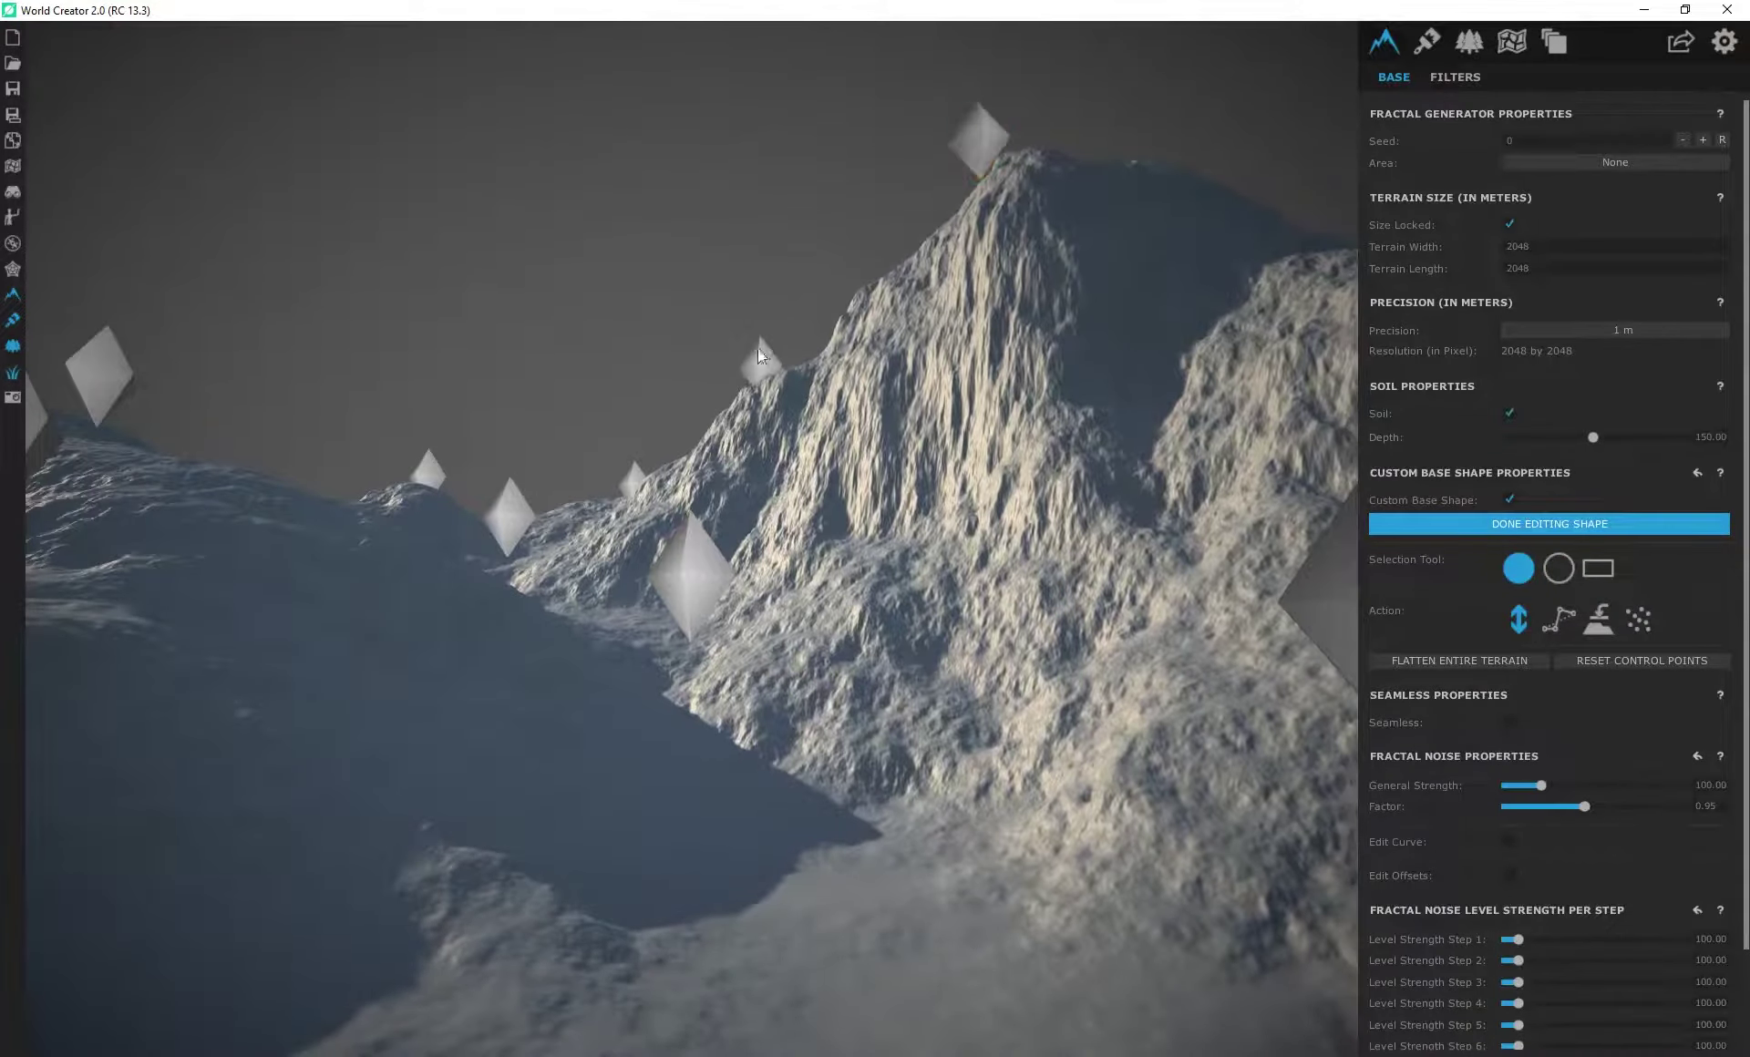
left_click(690, 575)
left_click(429, 473)
left_click_drag(521, 528, 527, 531)
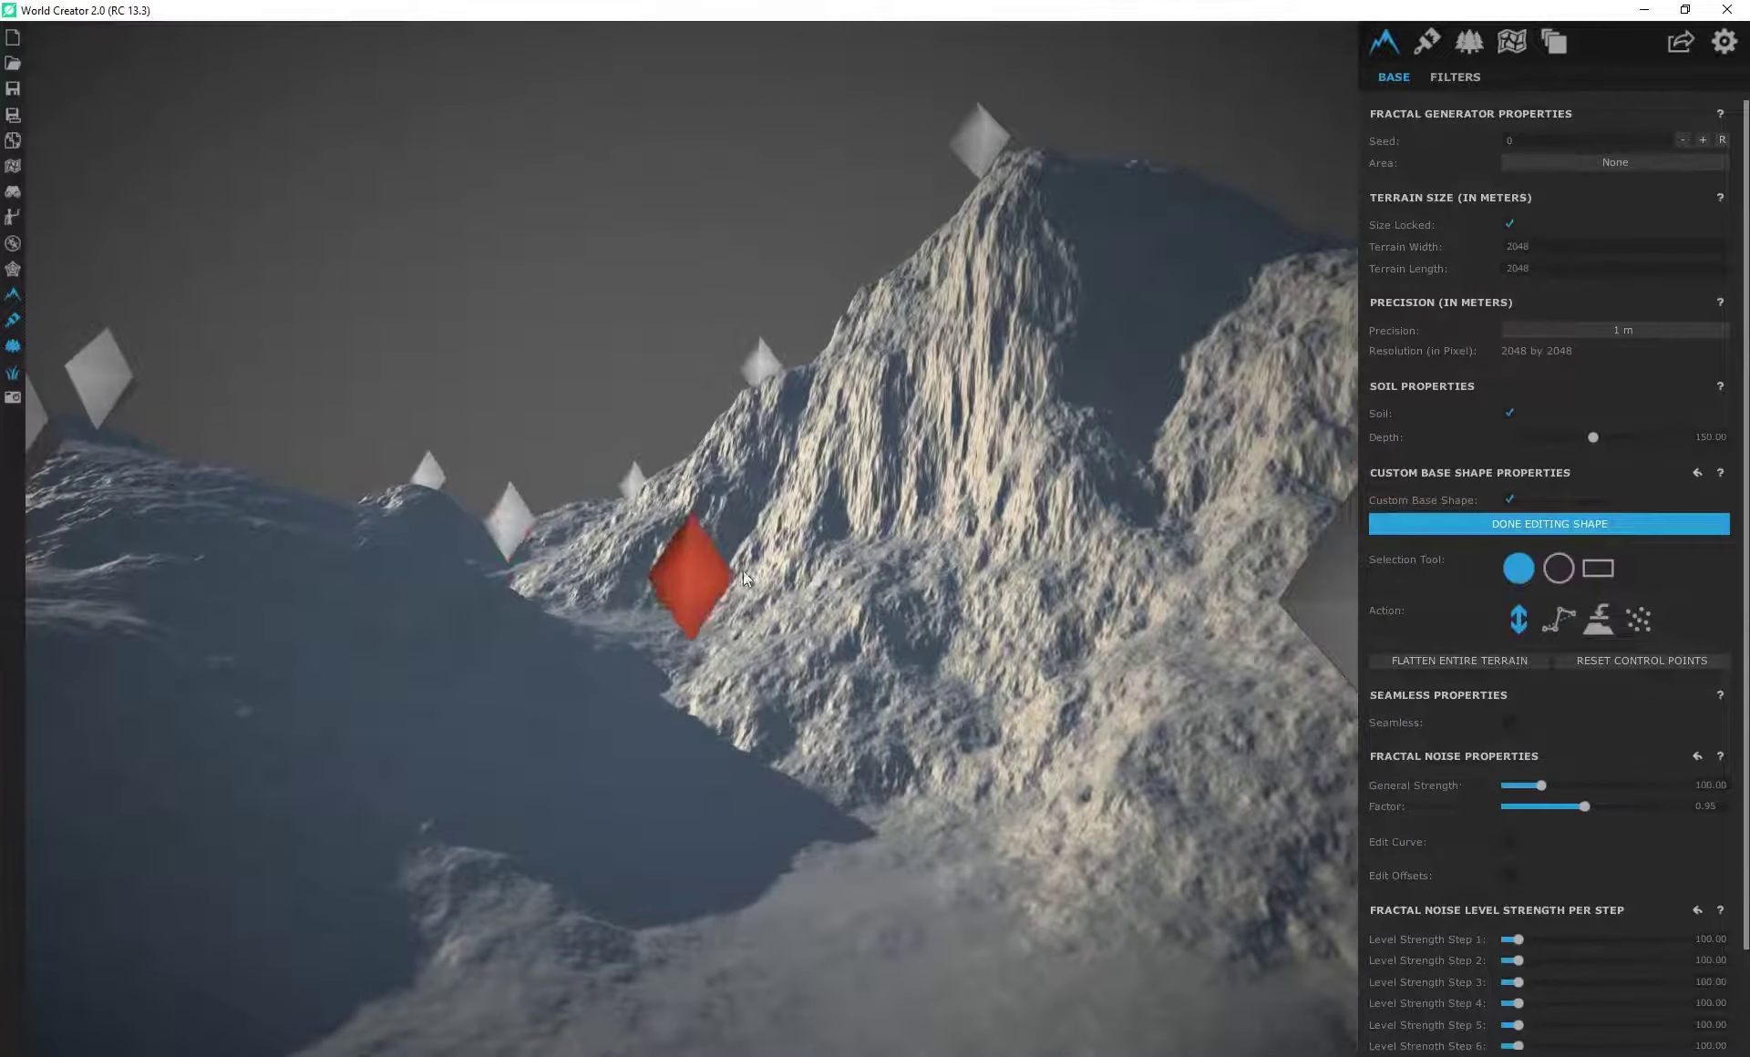
scroll(587, 626, "down", 3)
right_click_drag(587, 625, 649, 648)
scroll(650, 648, "up", 2)
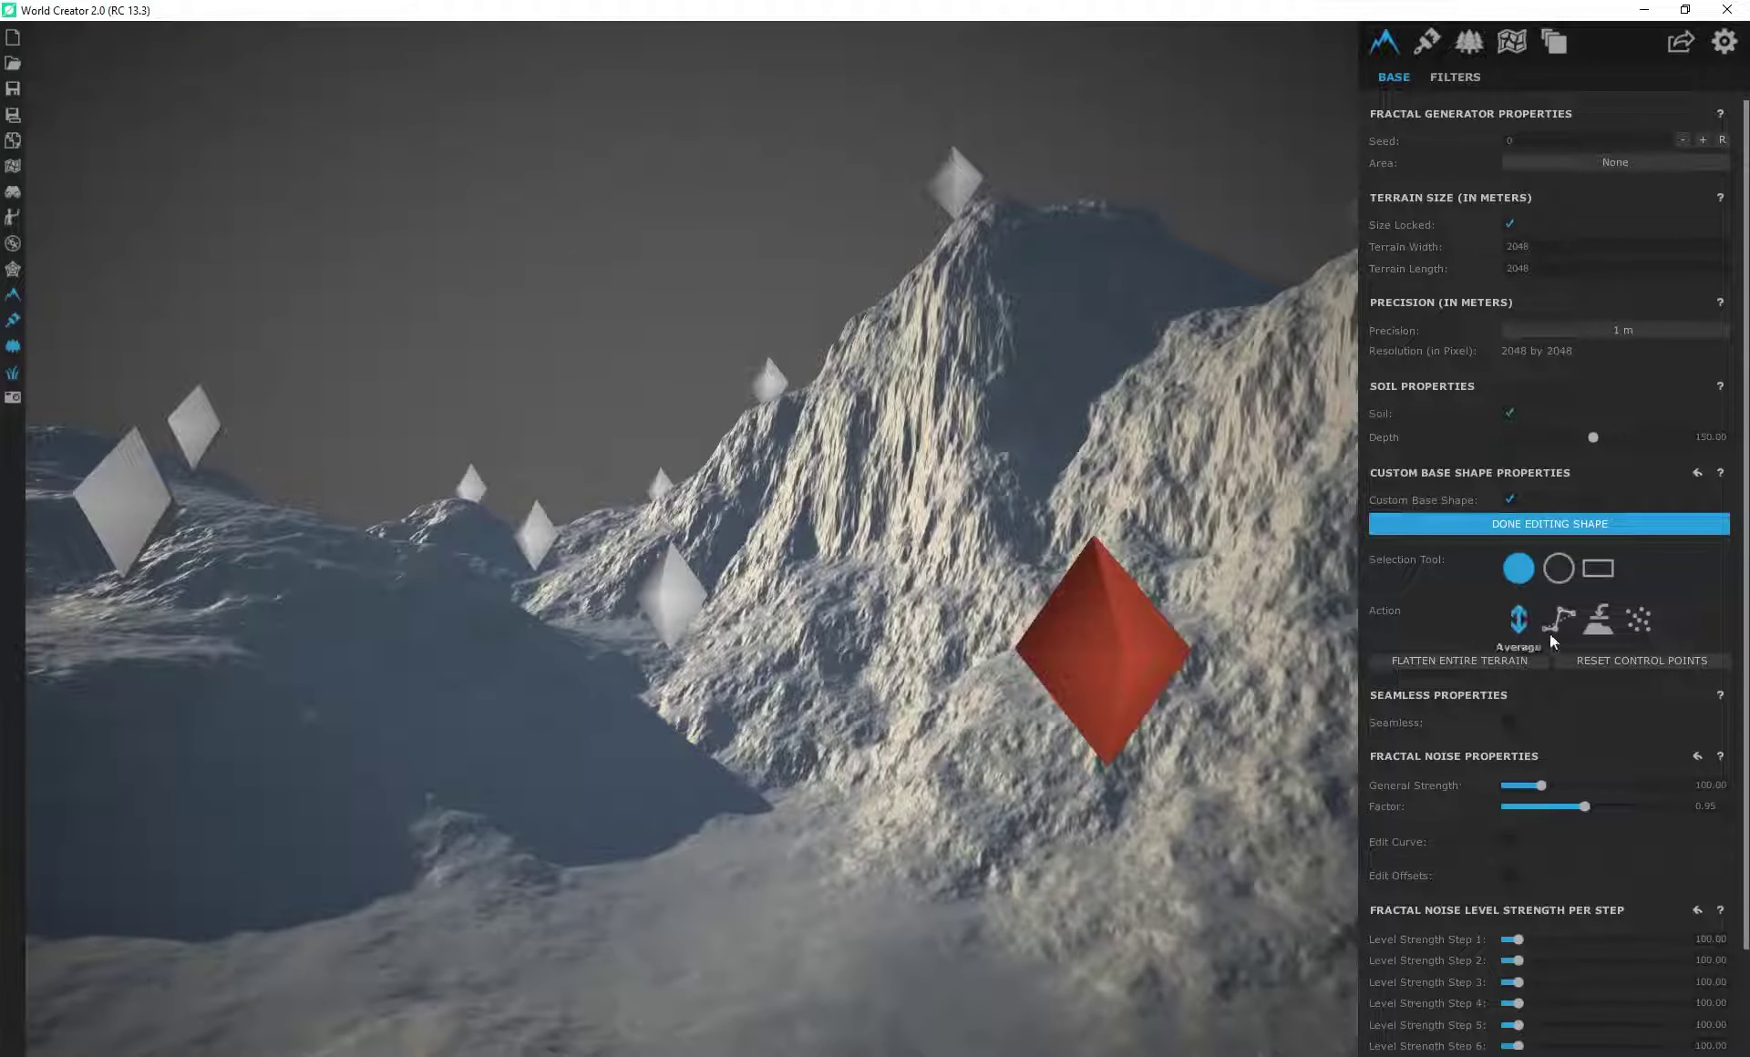
Step: Average the heights of individual control points around the valley and beside the main peak
left_click(983, 194)
left_click(709, 618)
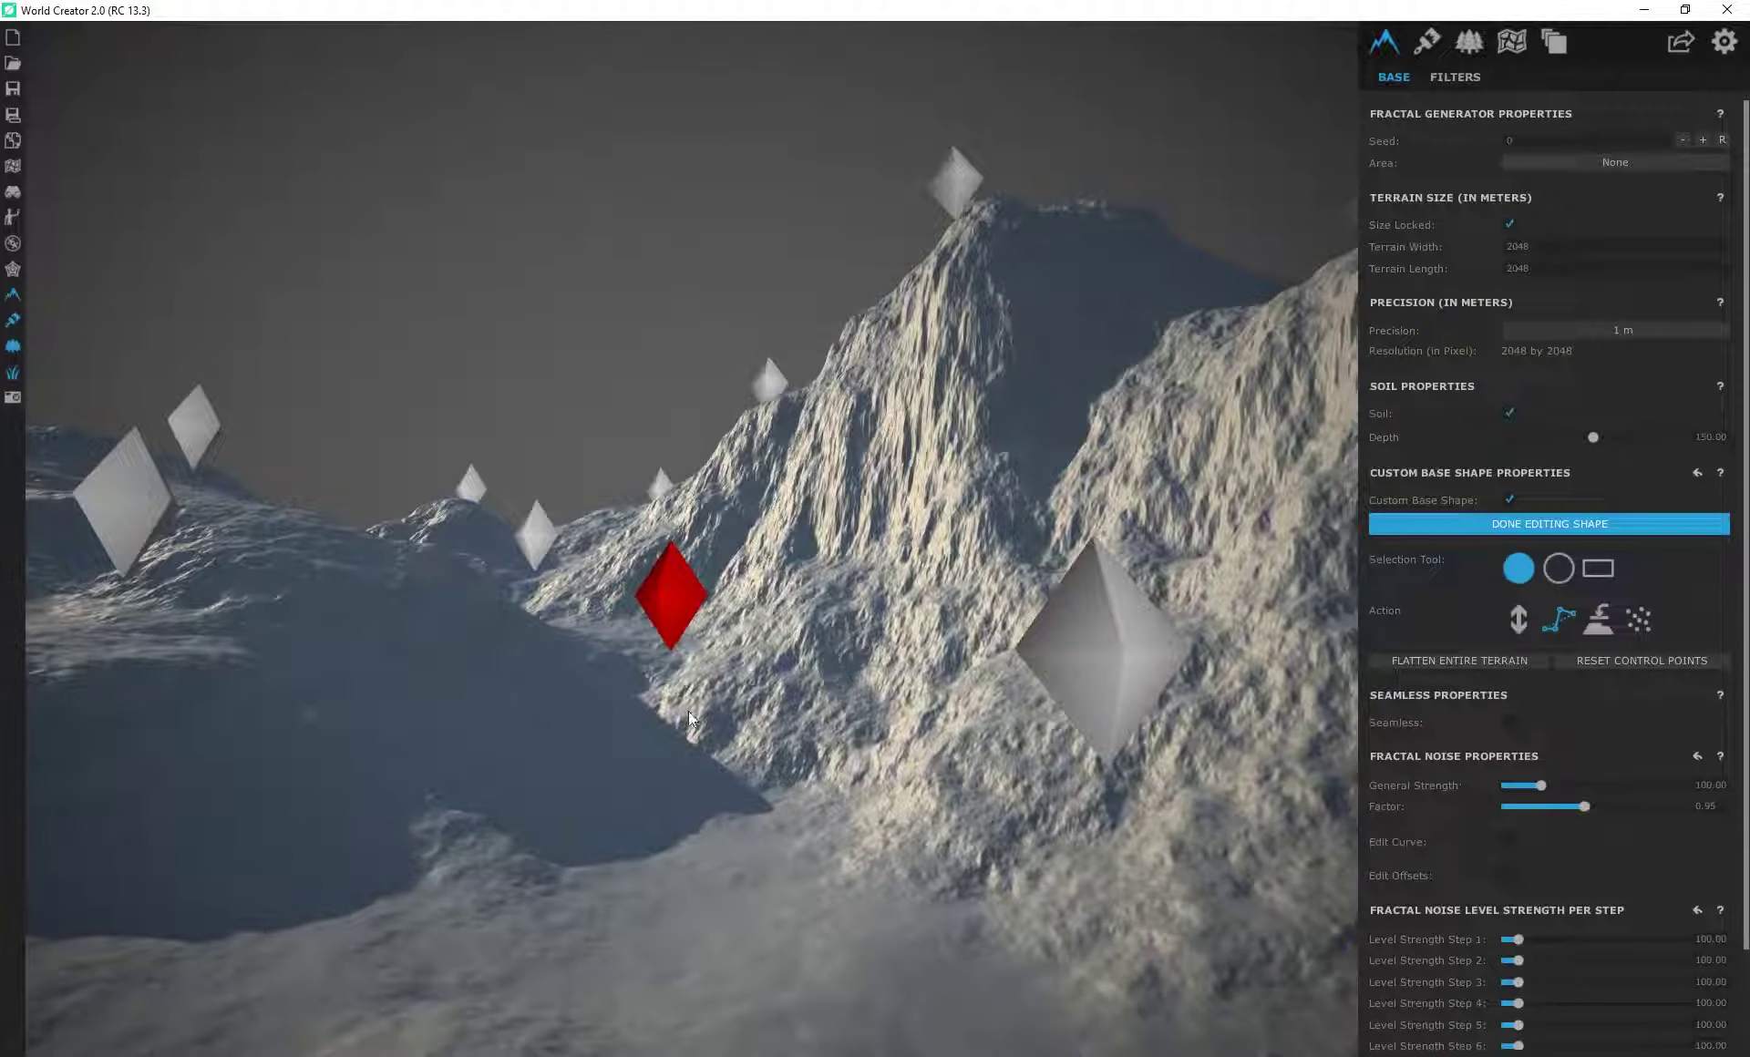
left_click(1083, 664)
left_click(959, 211)
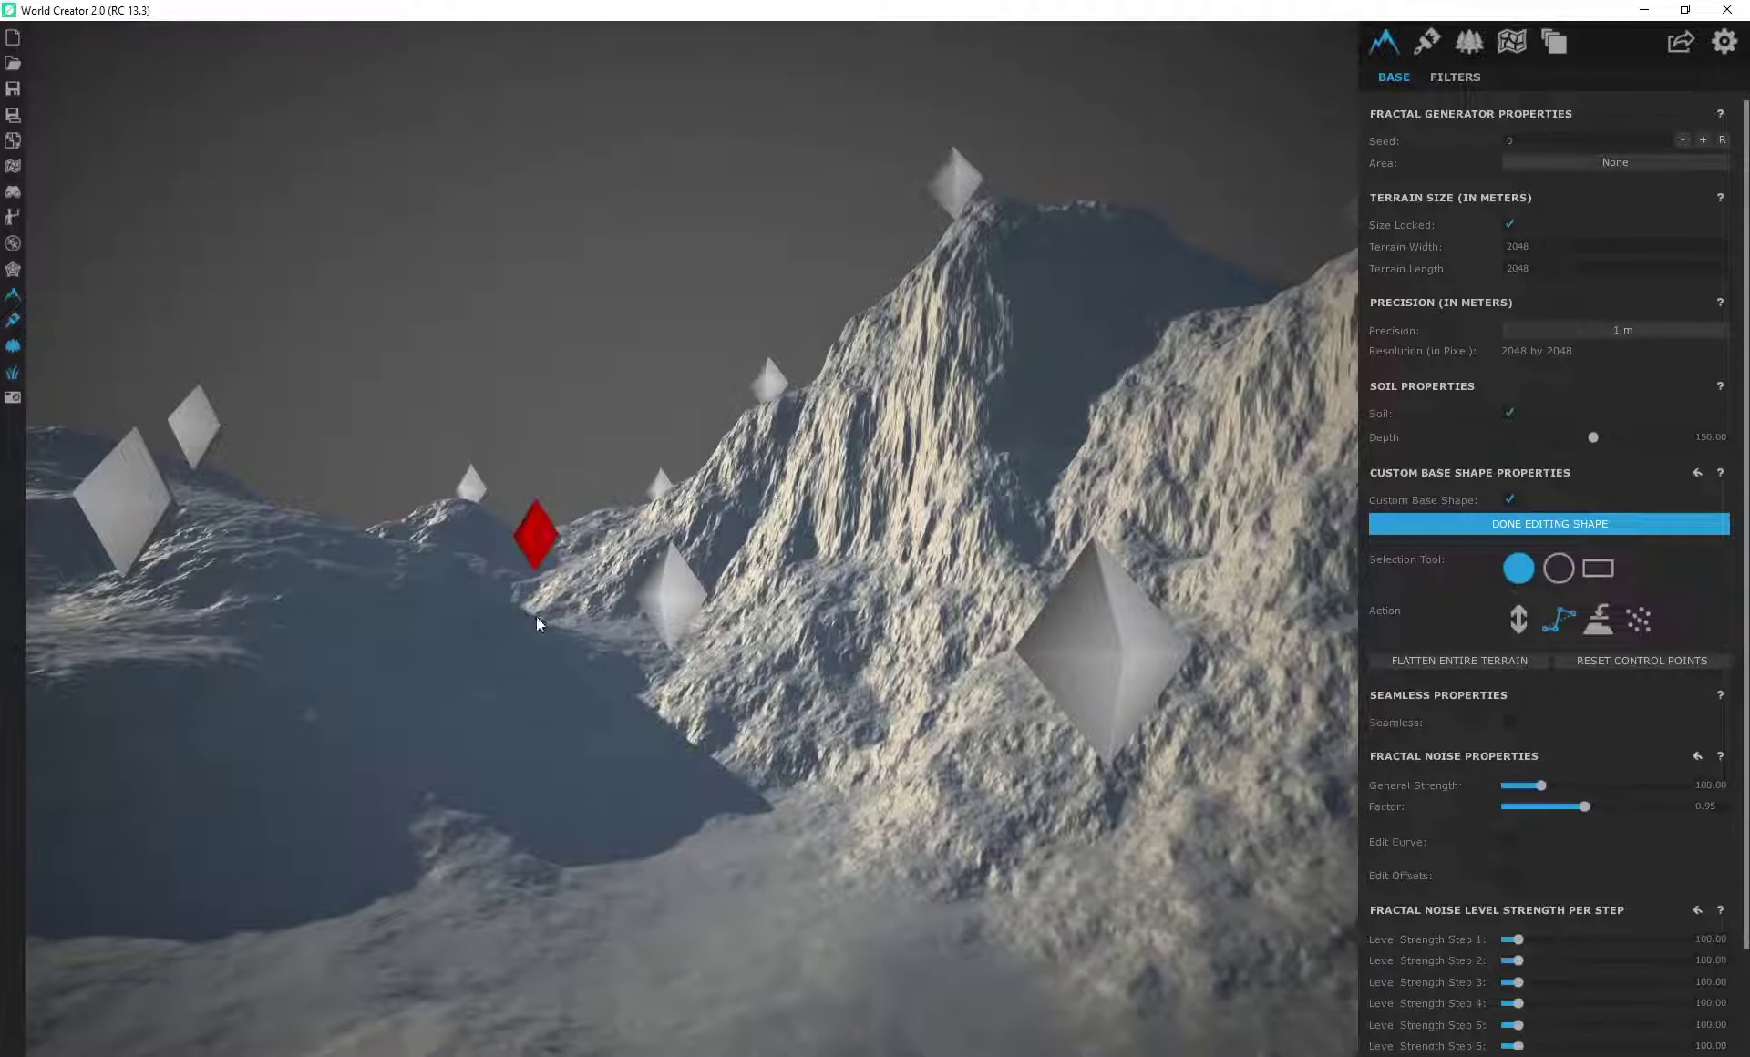
left_click(146, 510)
left_click(536, 538)
Step: Average further single control points along the terrain's far ridge and outer edges, checking the shape from several angles
right_click_drag(539, 588, 779, 446)
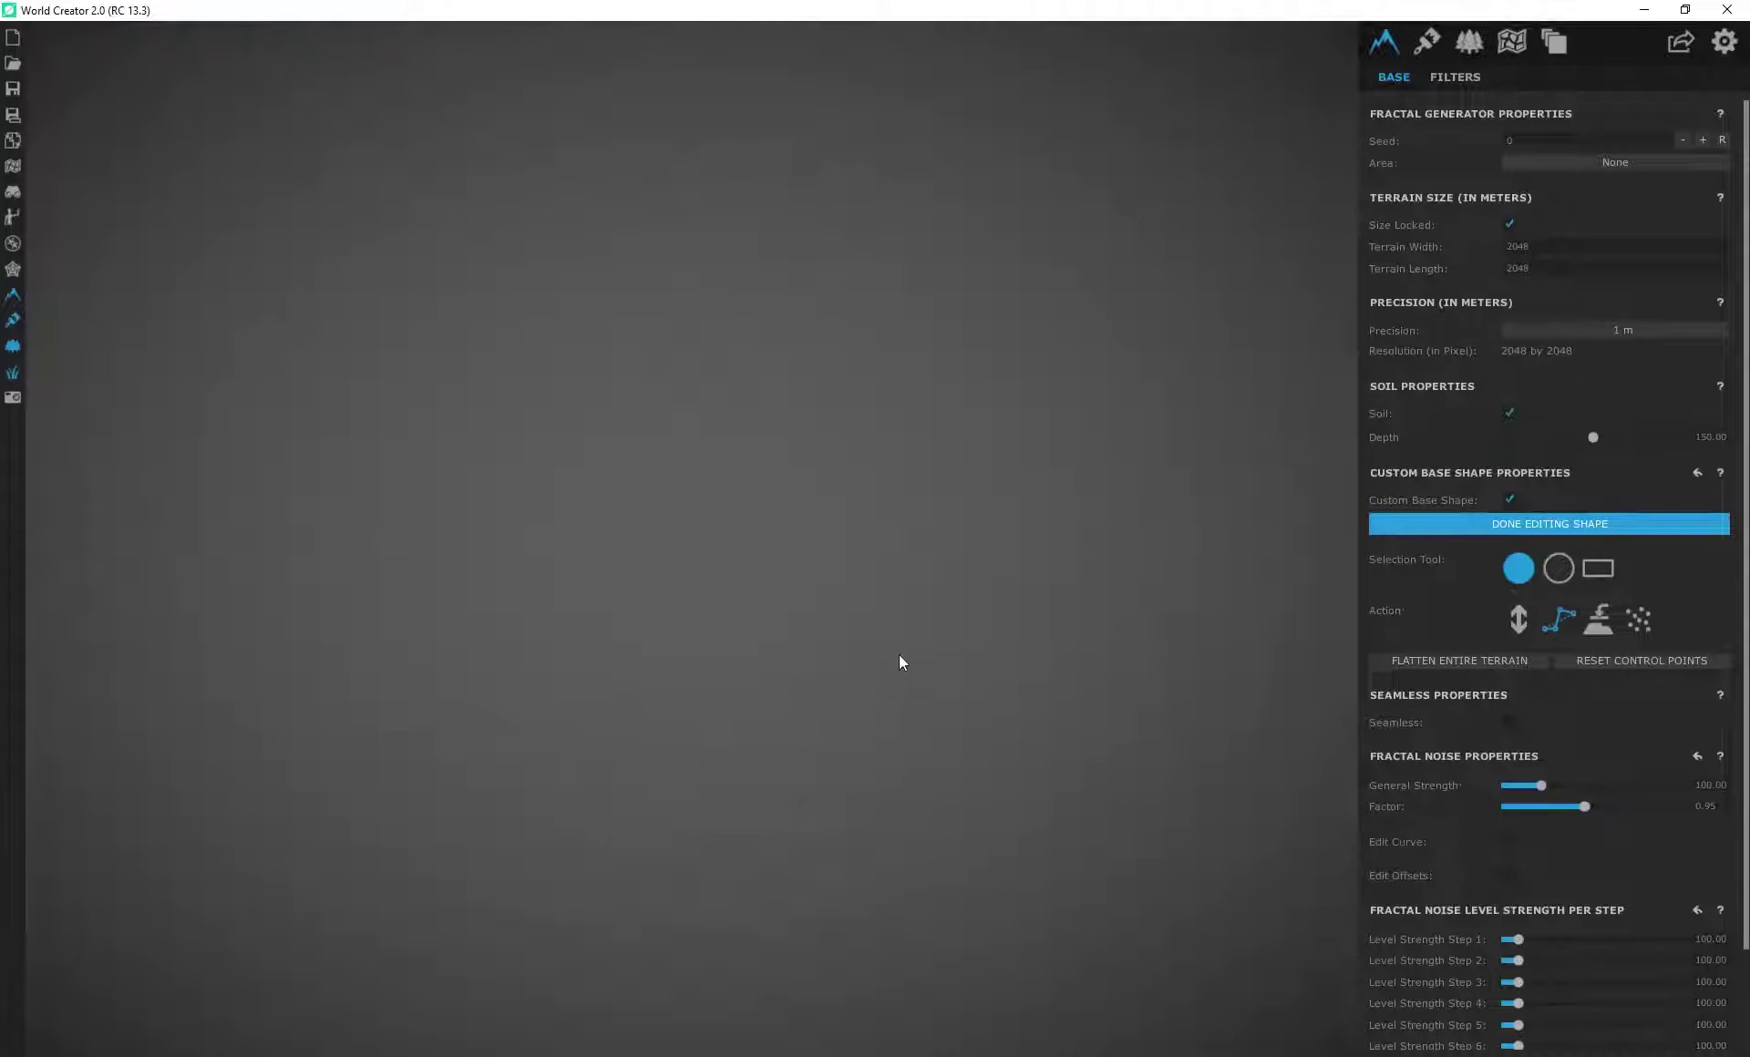
right_click_drag(884, 658, 878, 662)
right_click_drag(685, 359, 791, 550)
left_click(1191, 239)
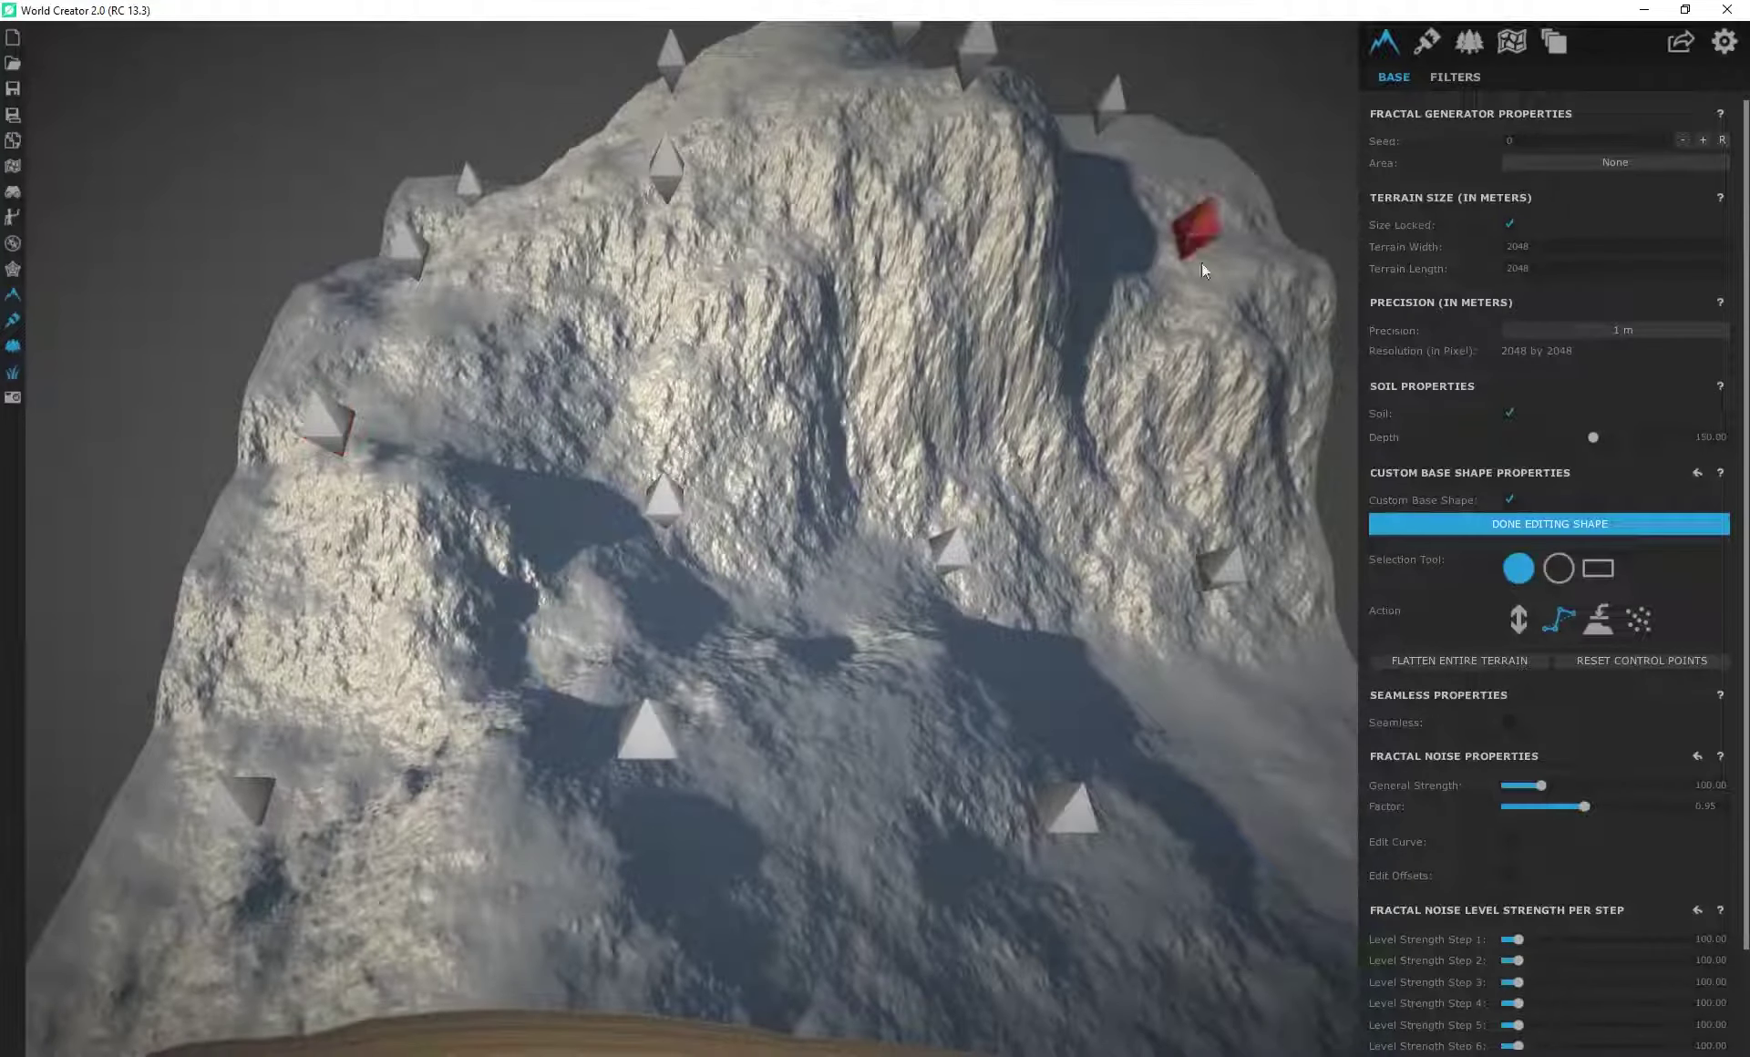
left_click(1096, 116)
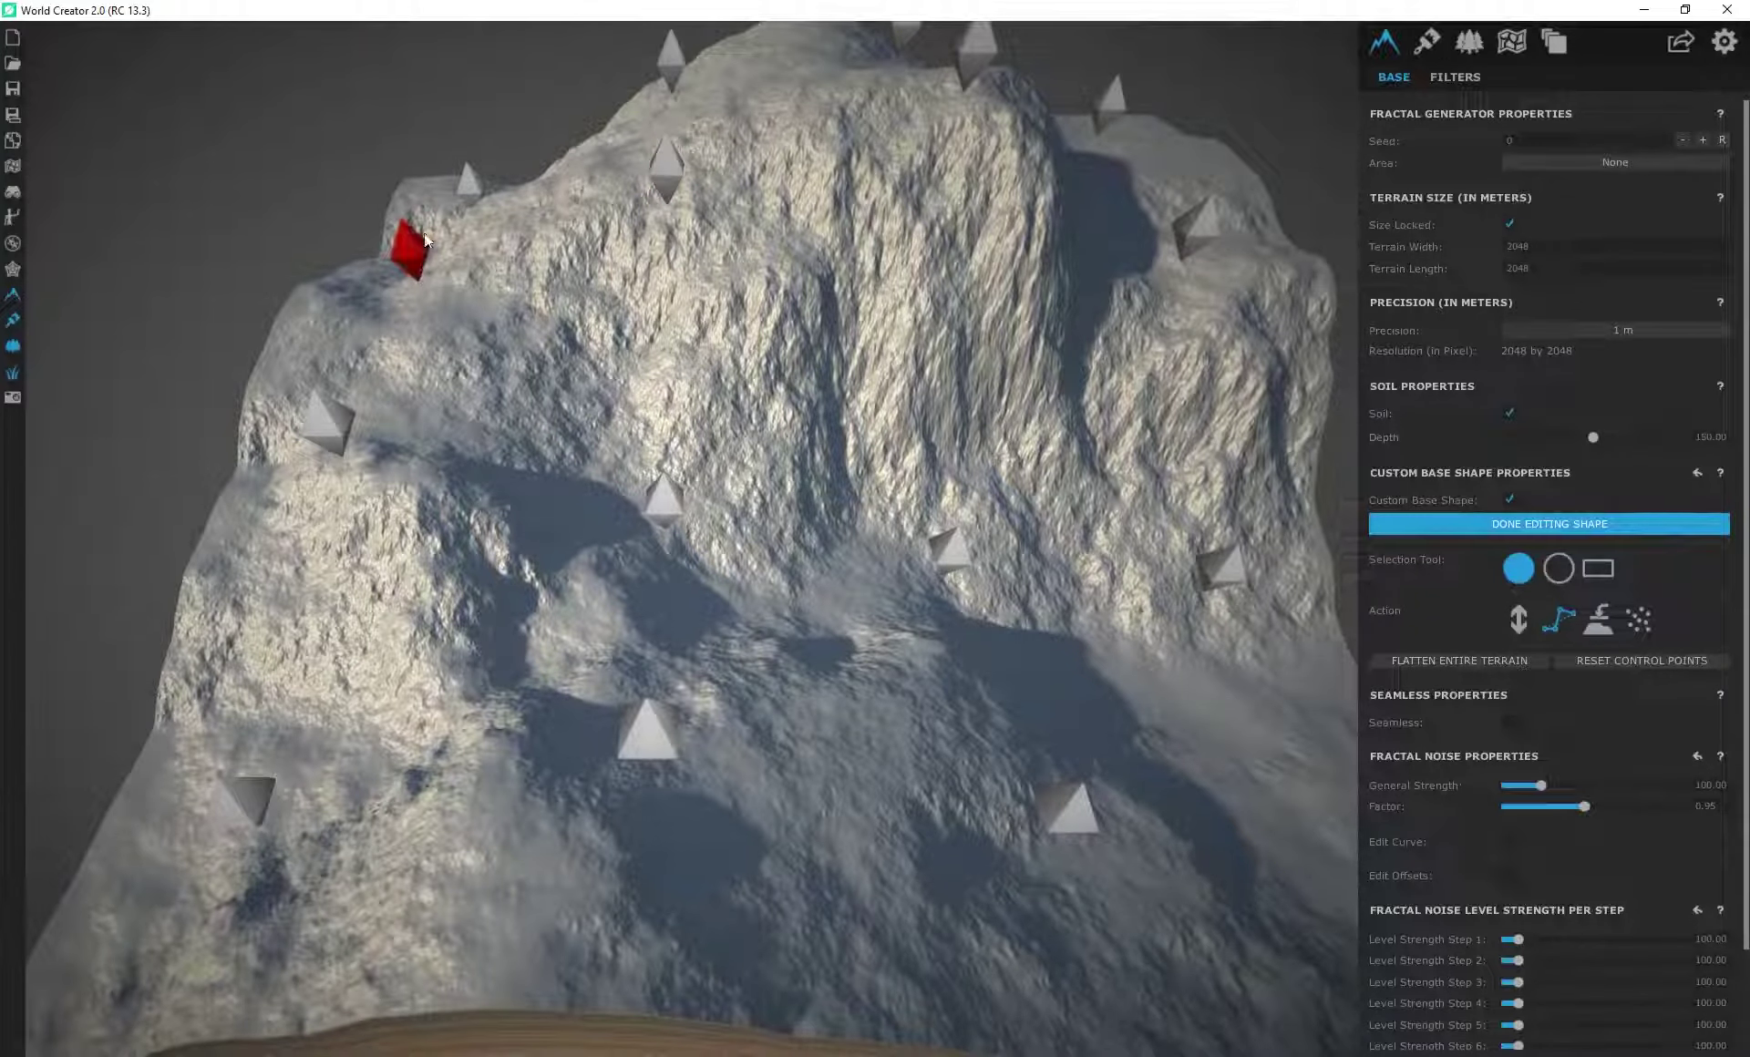
right_click_drag(665, 498, 627, 556)
right_click_drag(996, 597, 1007, 483)
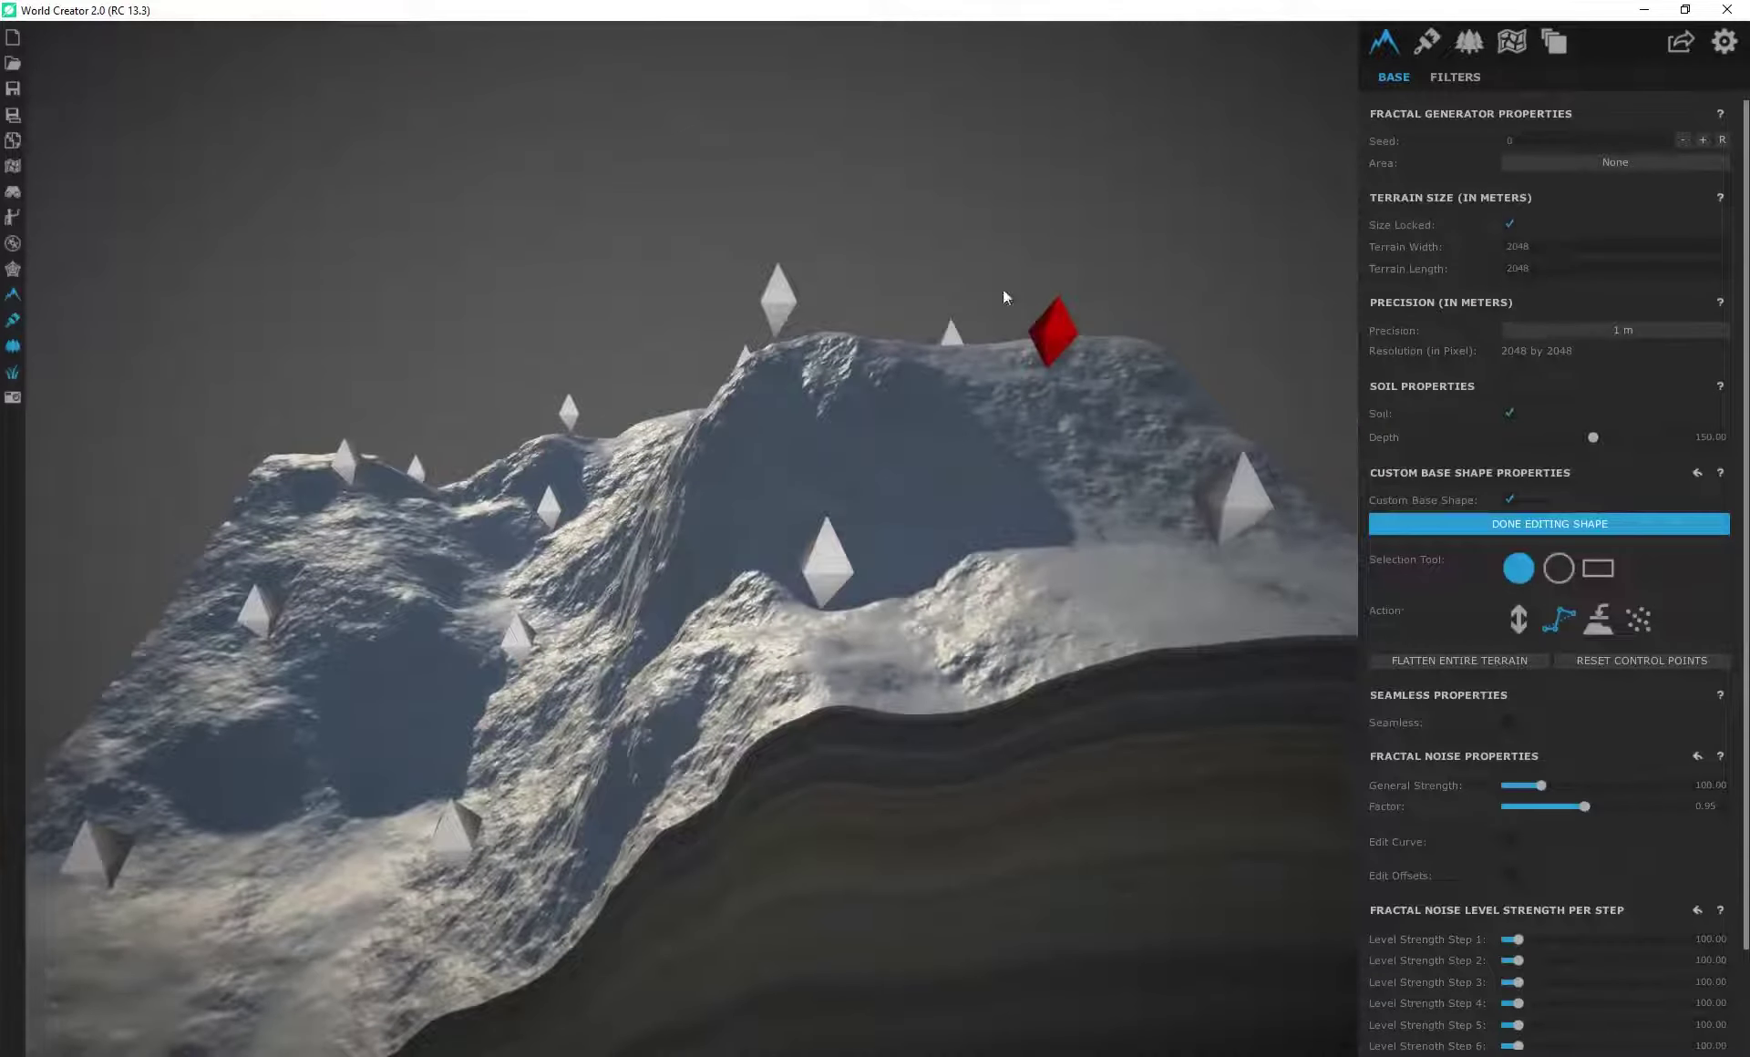
right_click_drag(572, 594, 802, 597)
Step: Switch the control point action to Flatten and apply it to points around the main peak's summit
left_click(1600, 626)
left_click_drag(1028, 544, 1015, 414)
mouse_move(844, 339)
left_mouse_down()
mouse_move(843, 291)
mouse_move(852, 335)
left_mouse_up()
scroll(668, 660, "up", 2)
right_click_drag(669, 661, 839, 328)
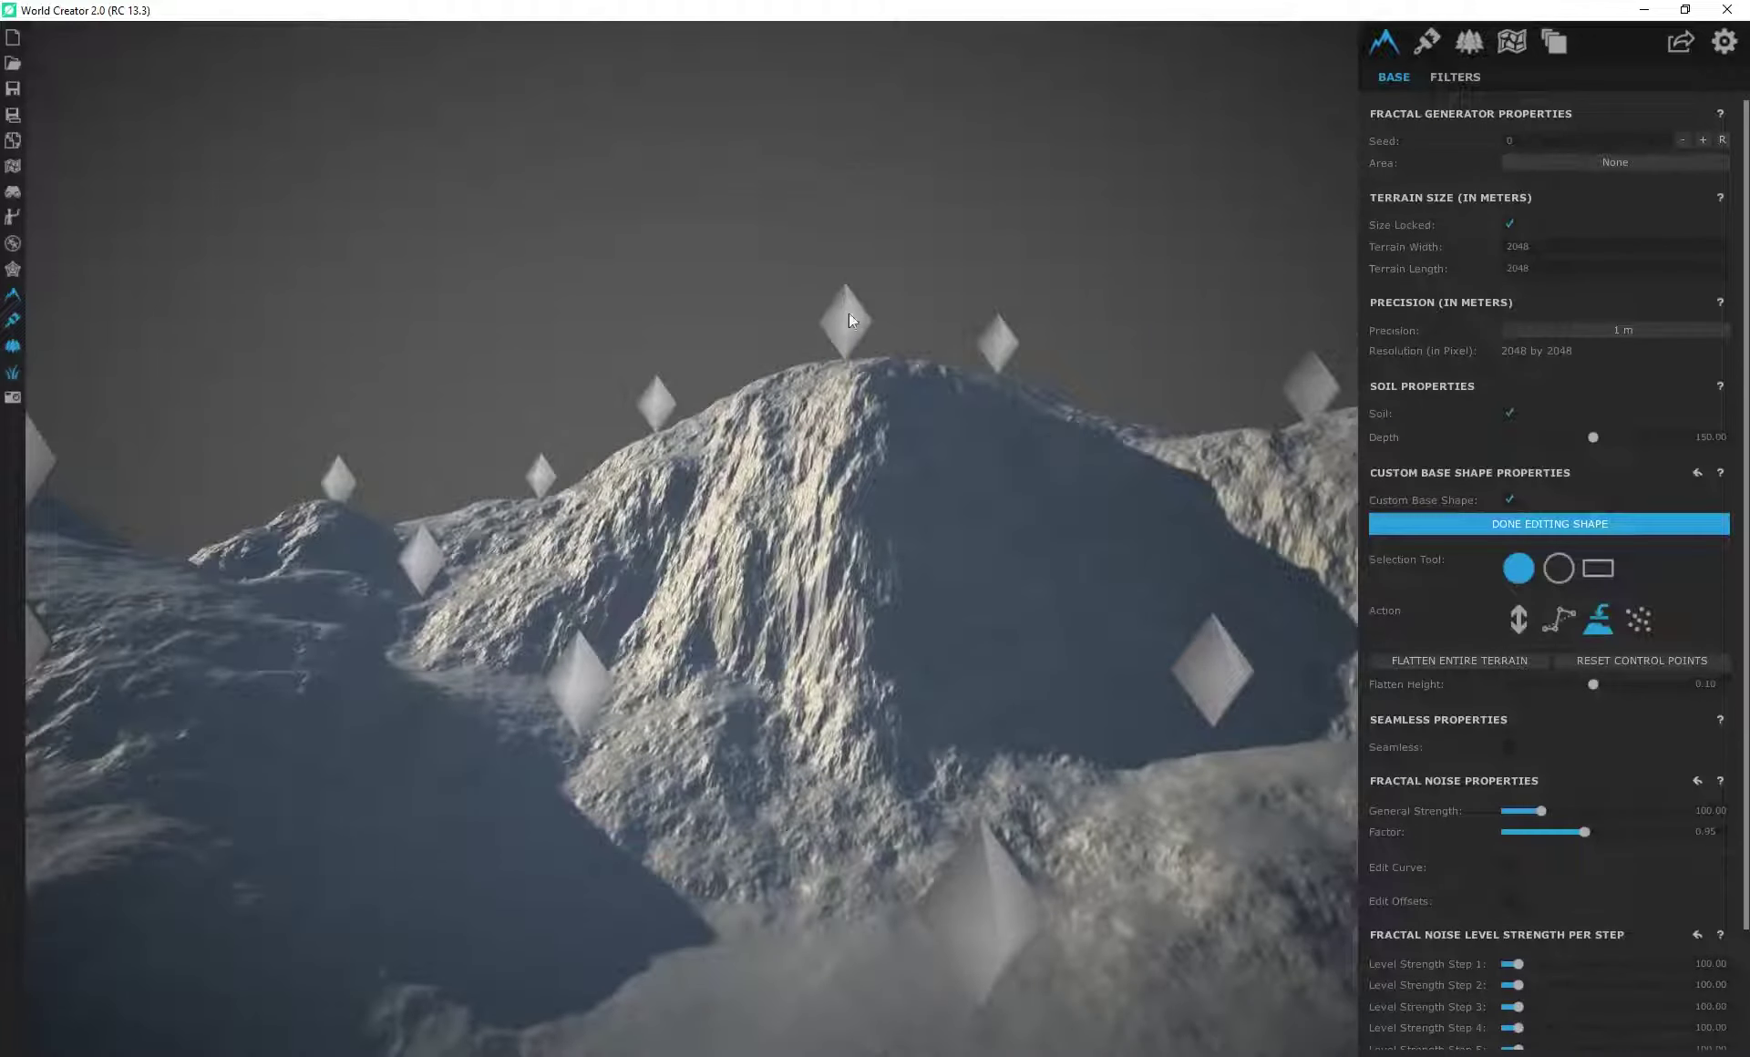
scroll(827, 333, "down", 1)
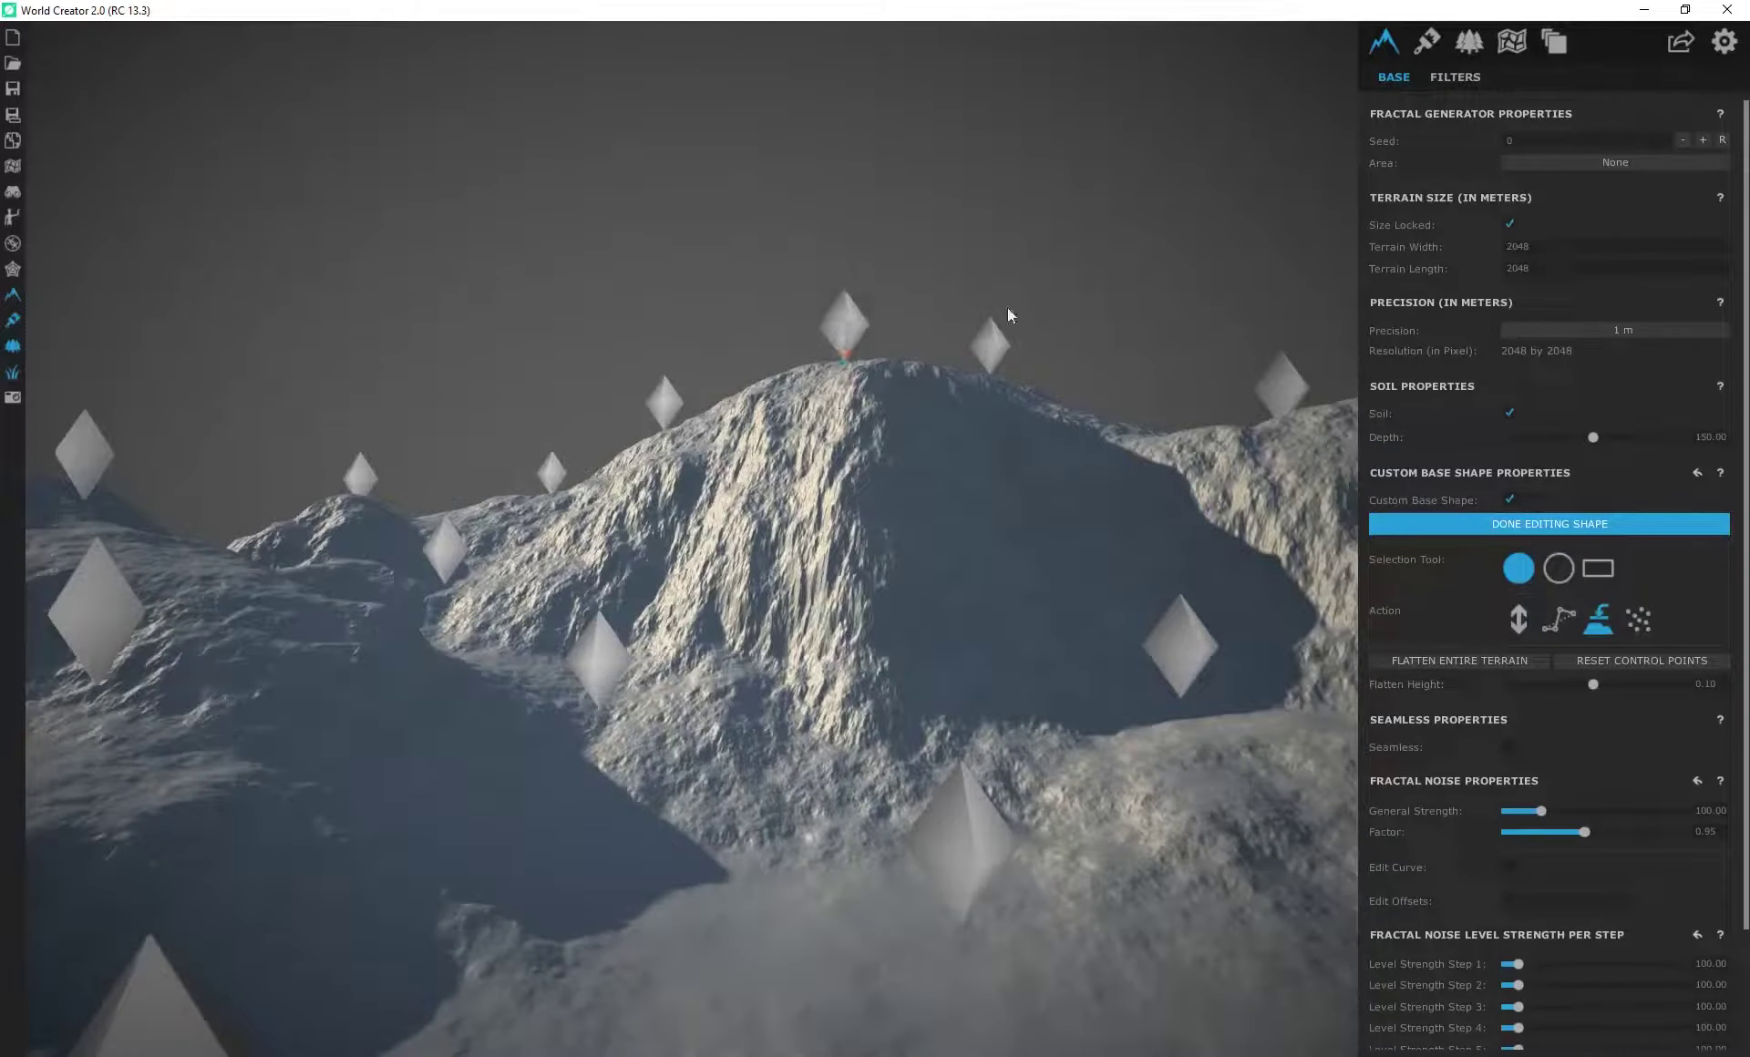
Step: Return to the Flatten action after trying the height action, and flatten the valley control points below the peak
left_click(1519, 620)
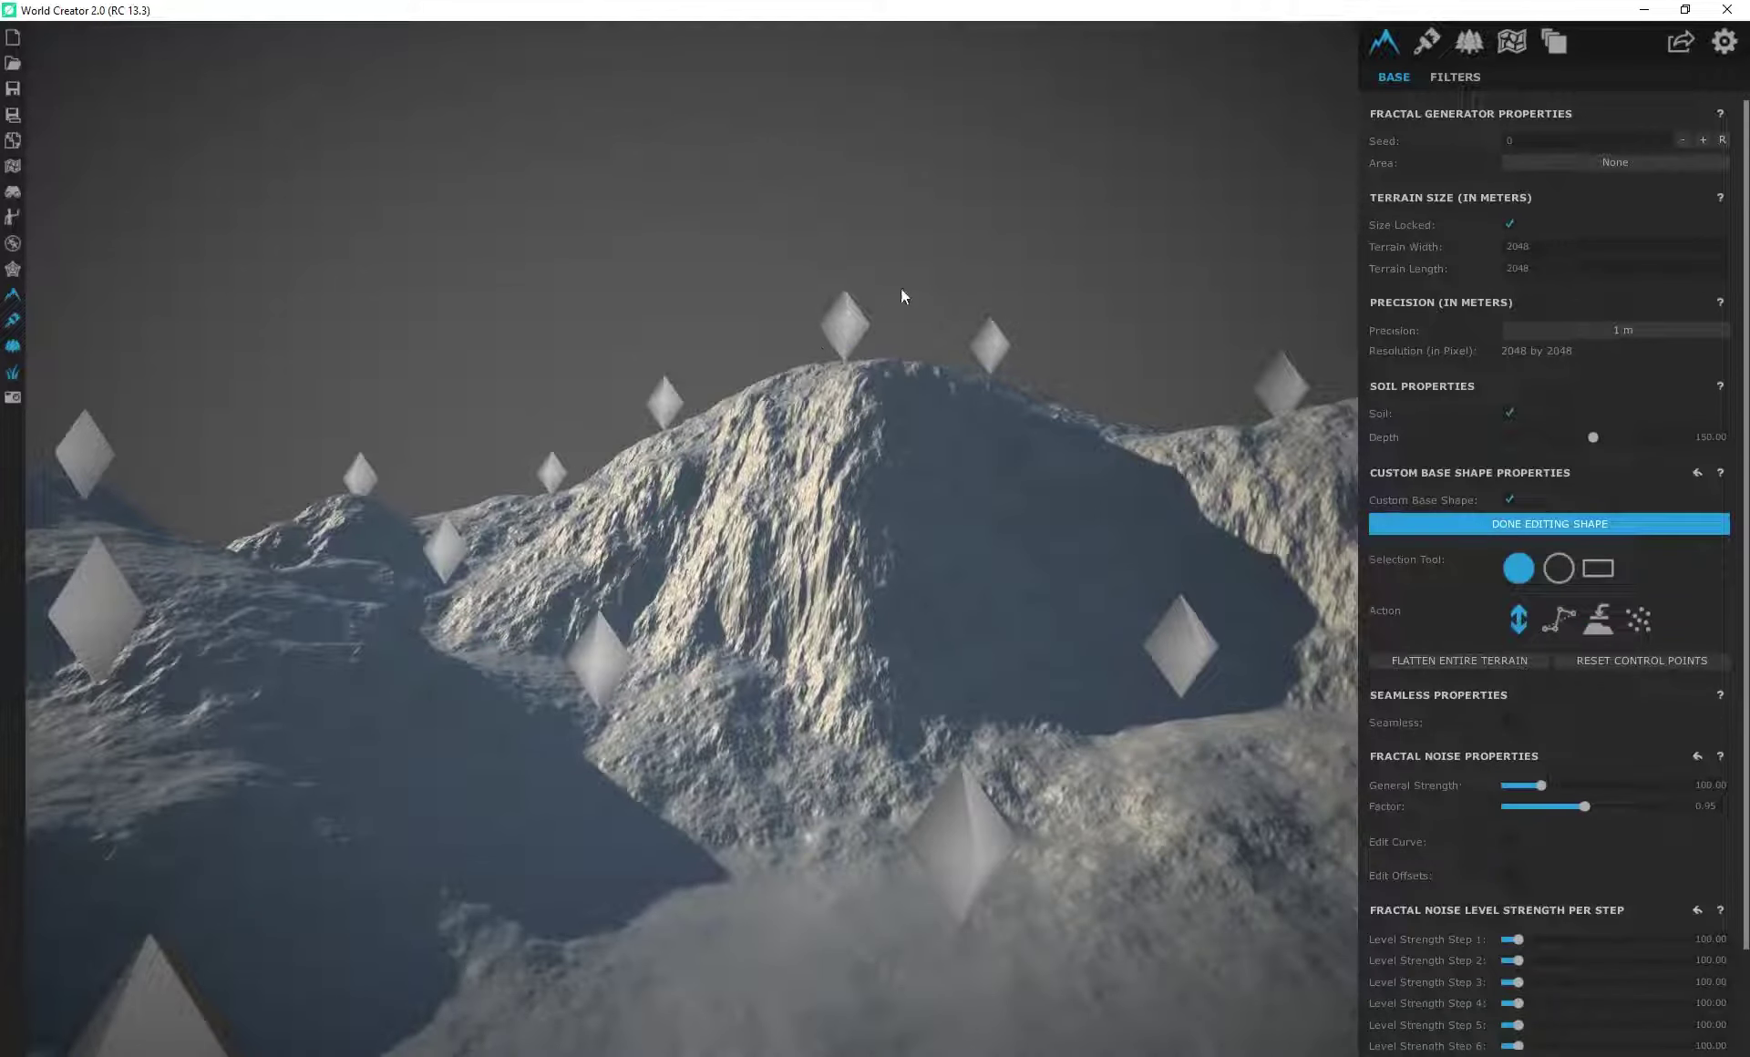
left_click(1600, 620)
left_click(446, 550)
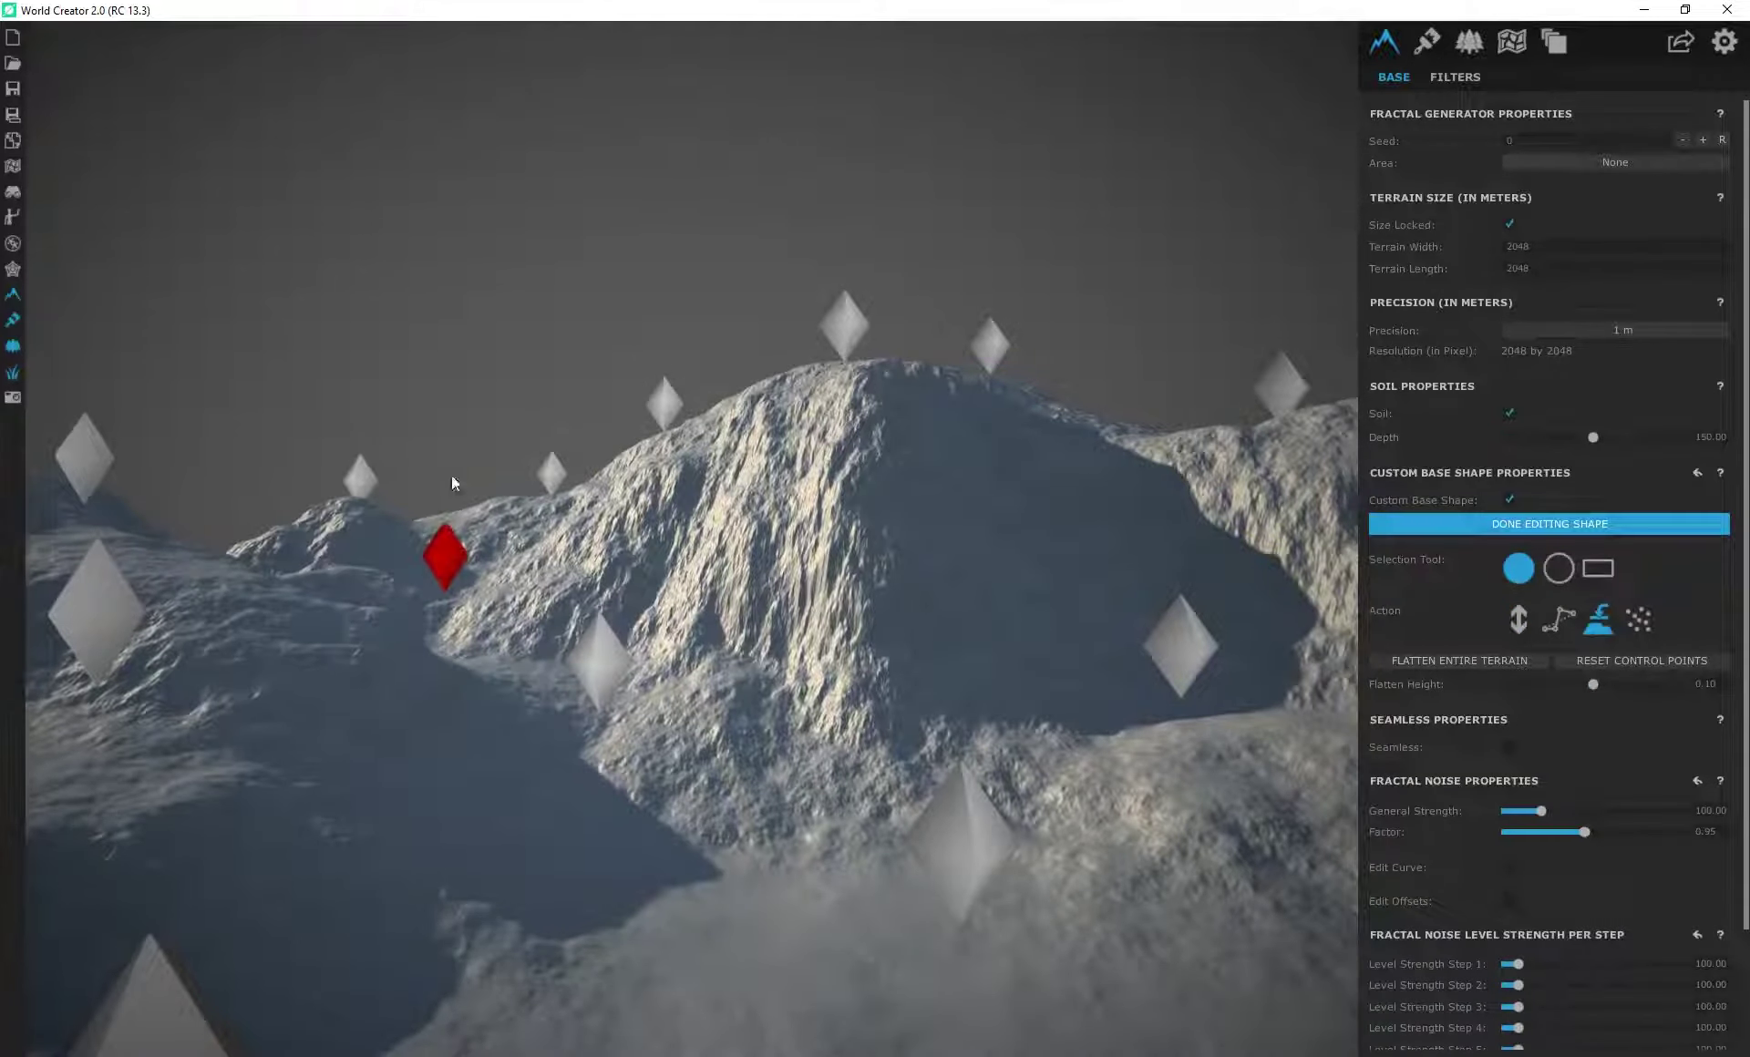
left_click(610, 664)
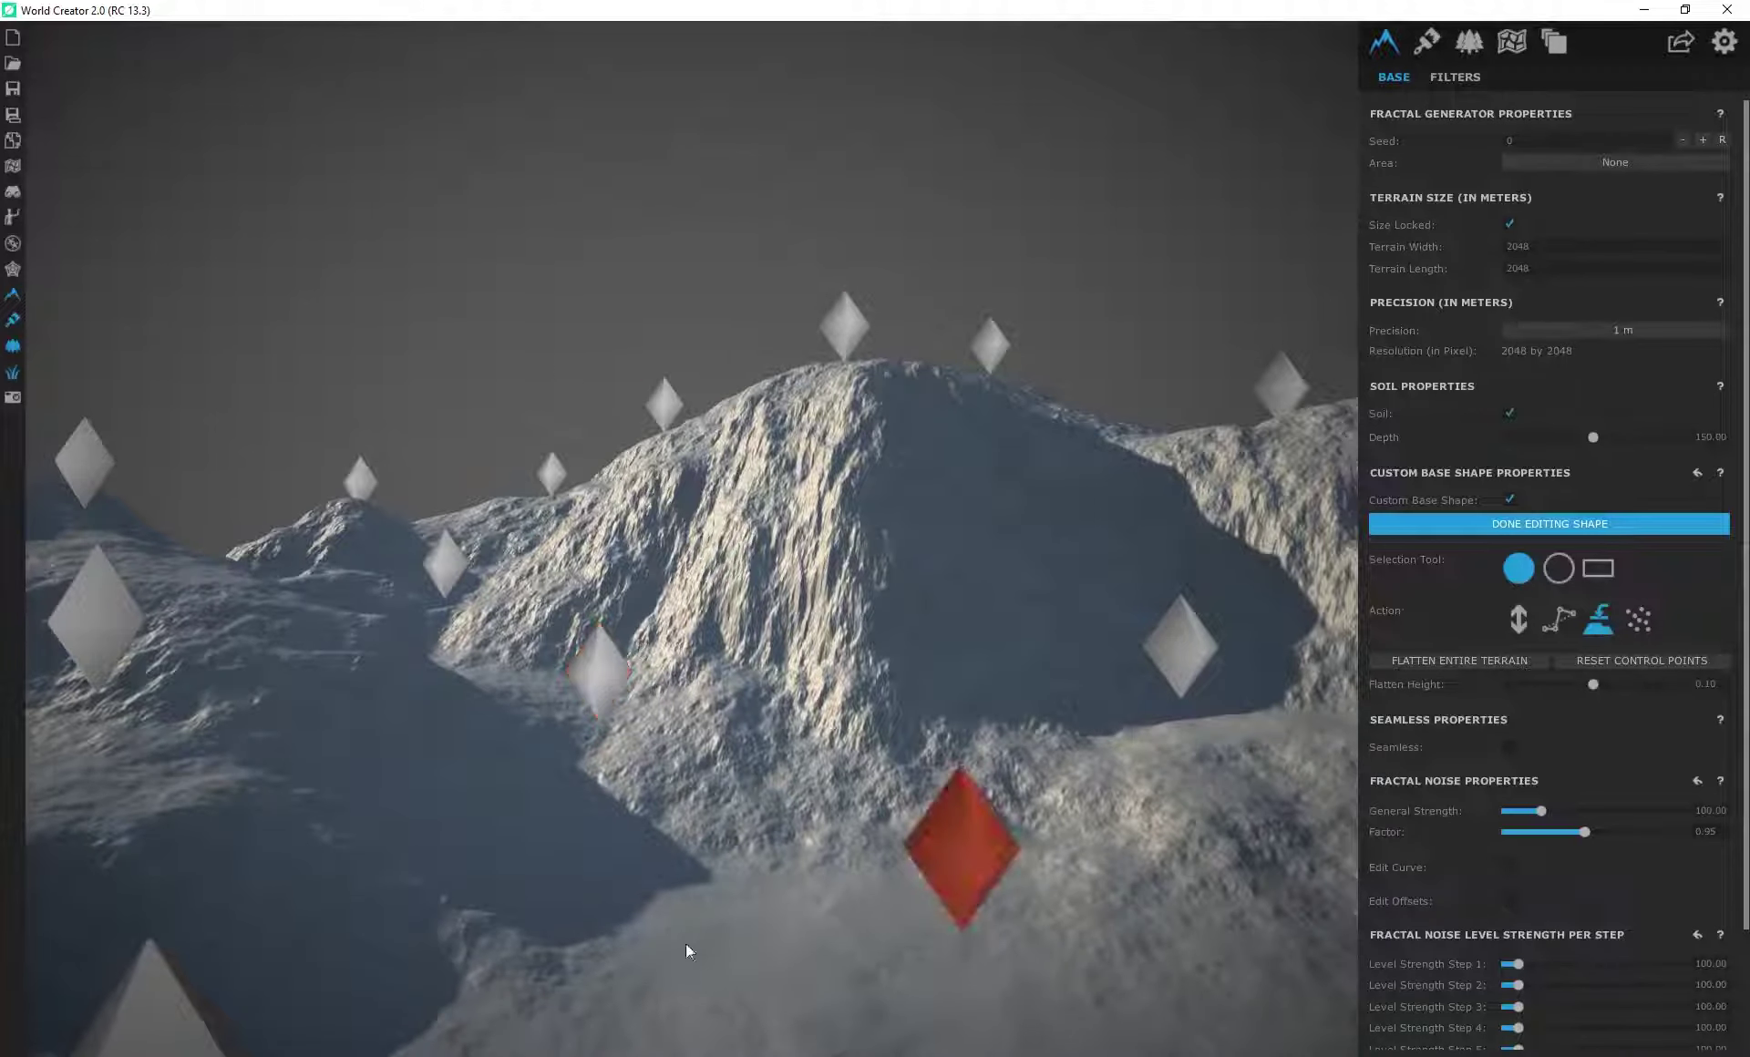
Step: Apply the Noise action repeatedly to the control point at the valley's far end and return to the height-moving action
scroll(735, 930, "down", 2)
left_click(1639, 622)
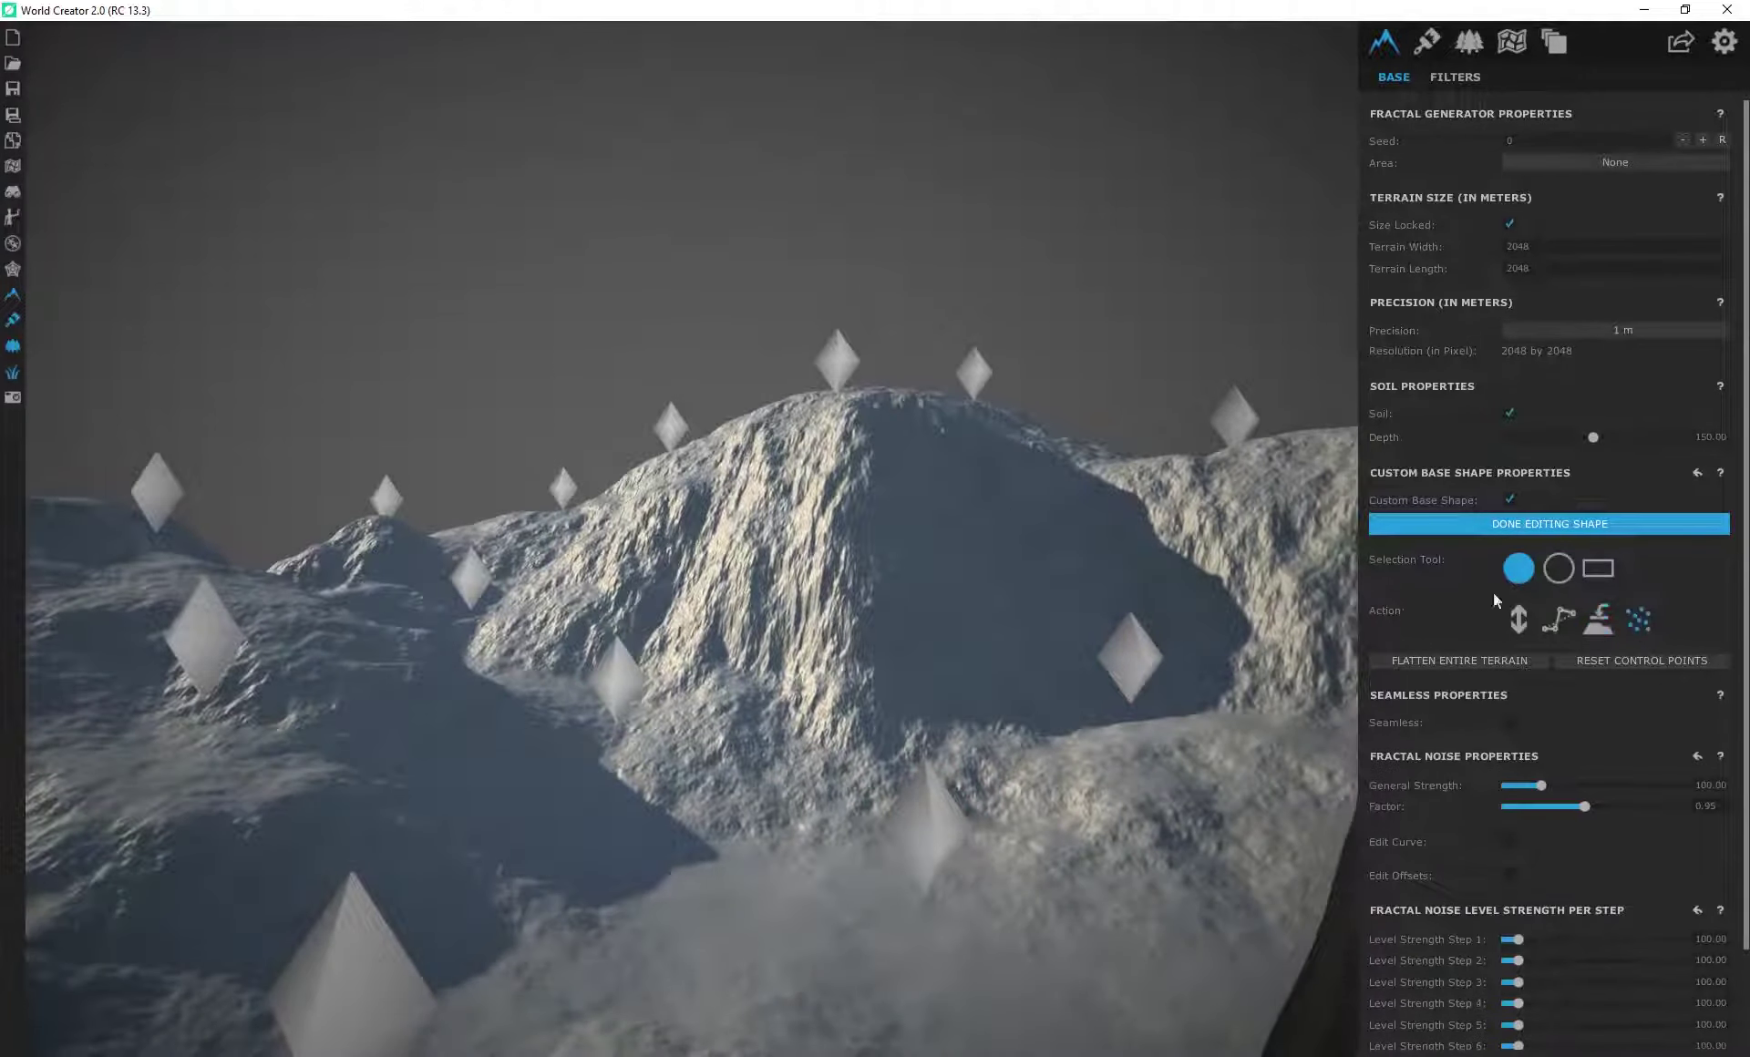
left_click_drag(472, 583, 478, 539)
left_click(476, 543)
left_click(472, 544)
left_click(481, 541)
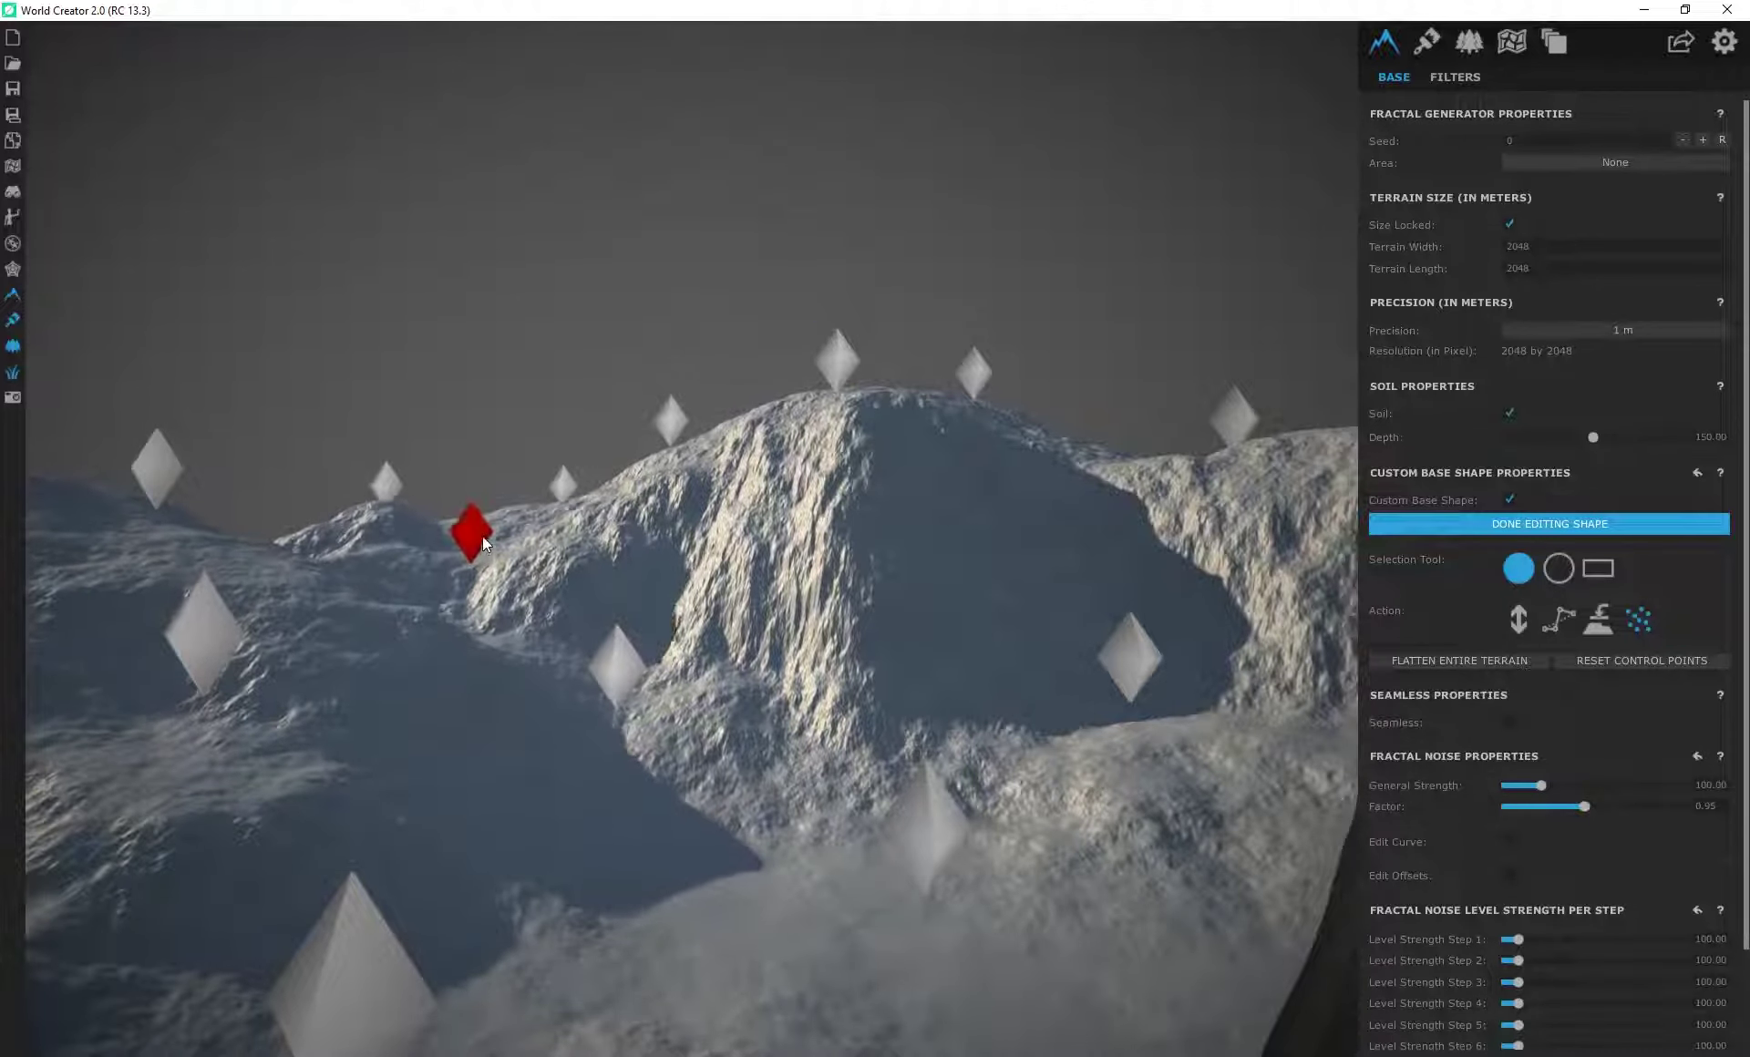
mouse_move(455, 548)
left_mouse_down()
mouse_move(474, 512)
mouse_move(468, 573)
mouse_move(478, 516)
mouse_move(479, 555)
mouse_move(478, 536)
left_mouse_up()
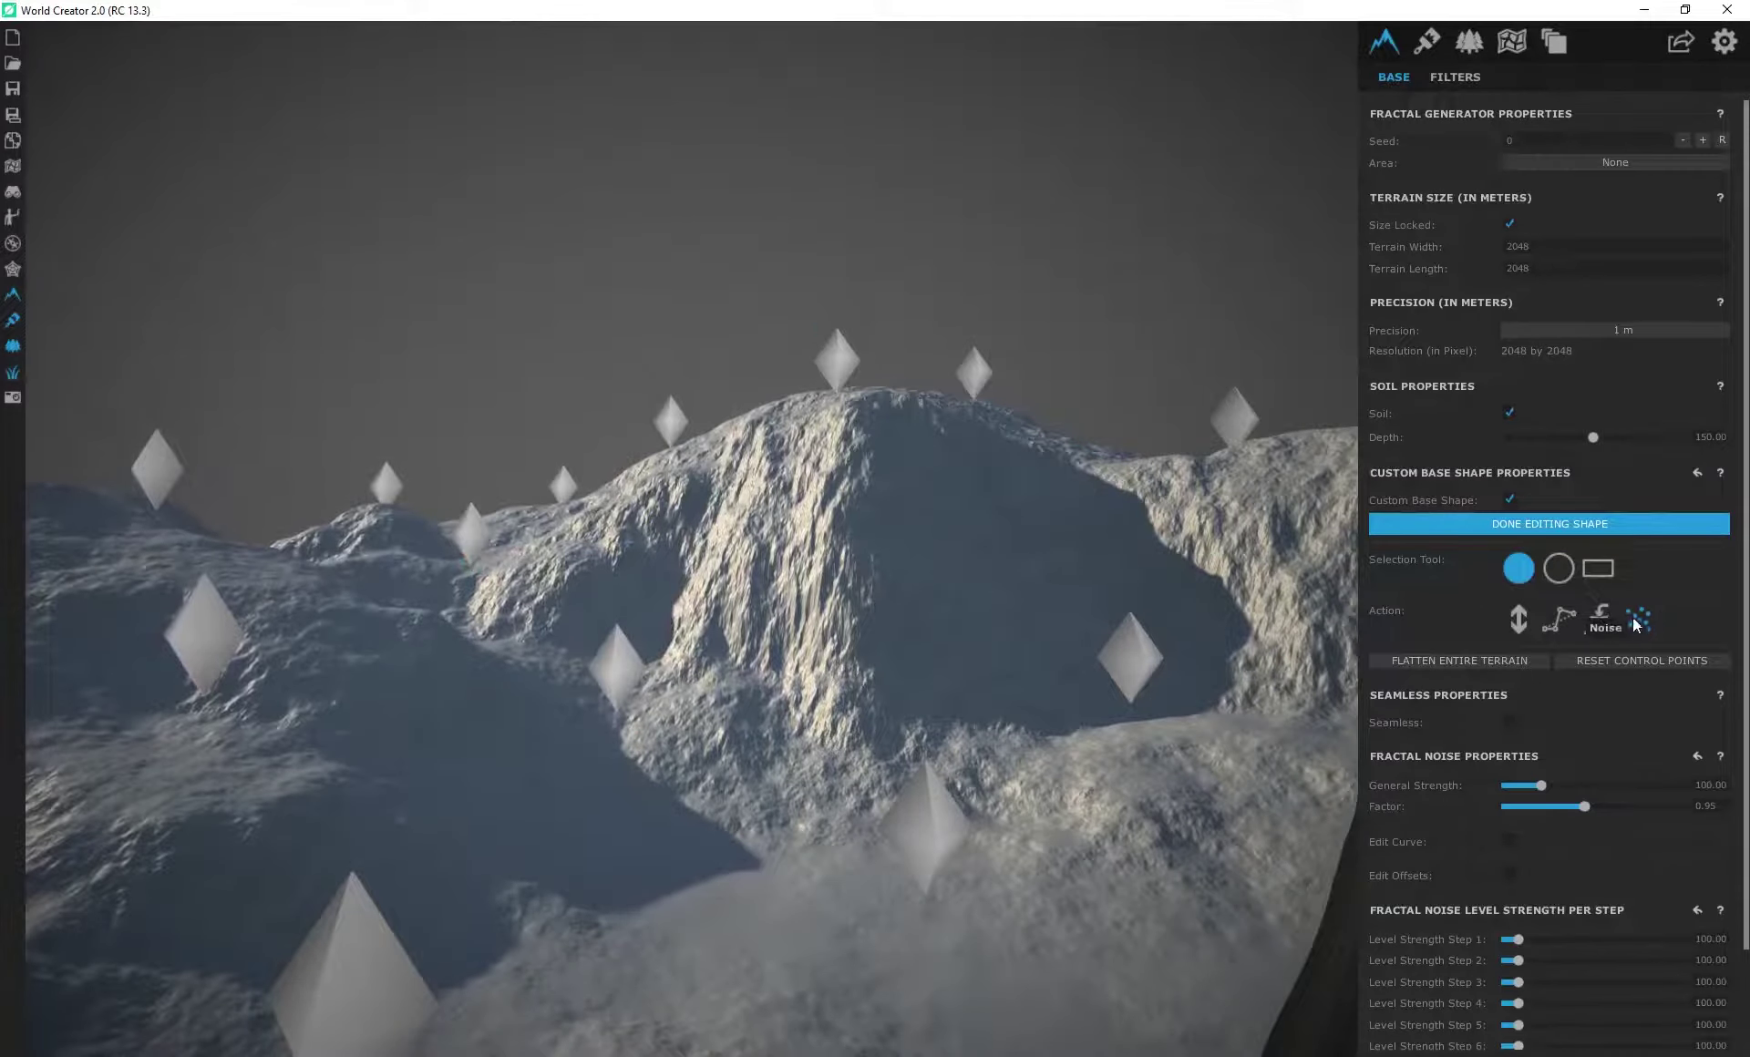
left_click(1518, 622)
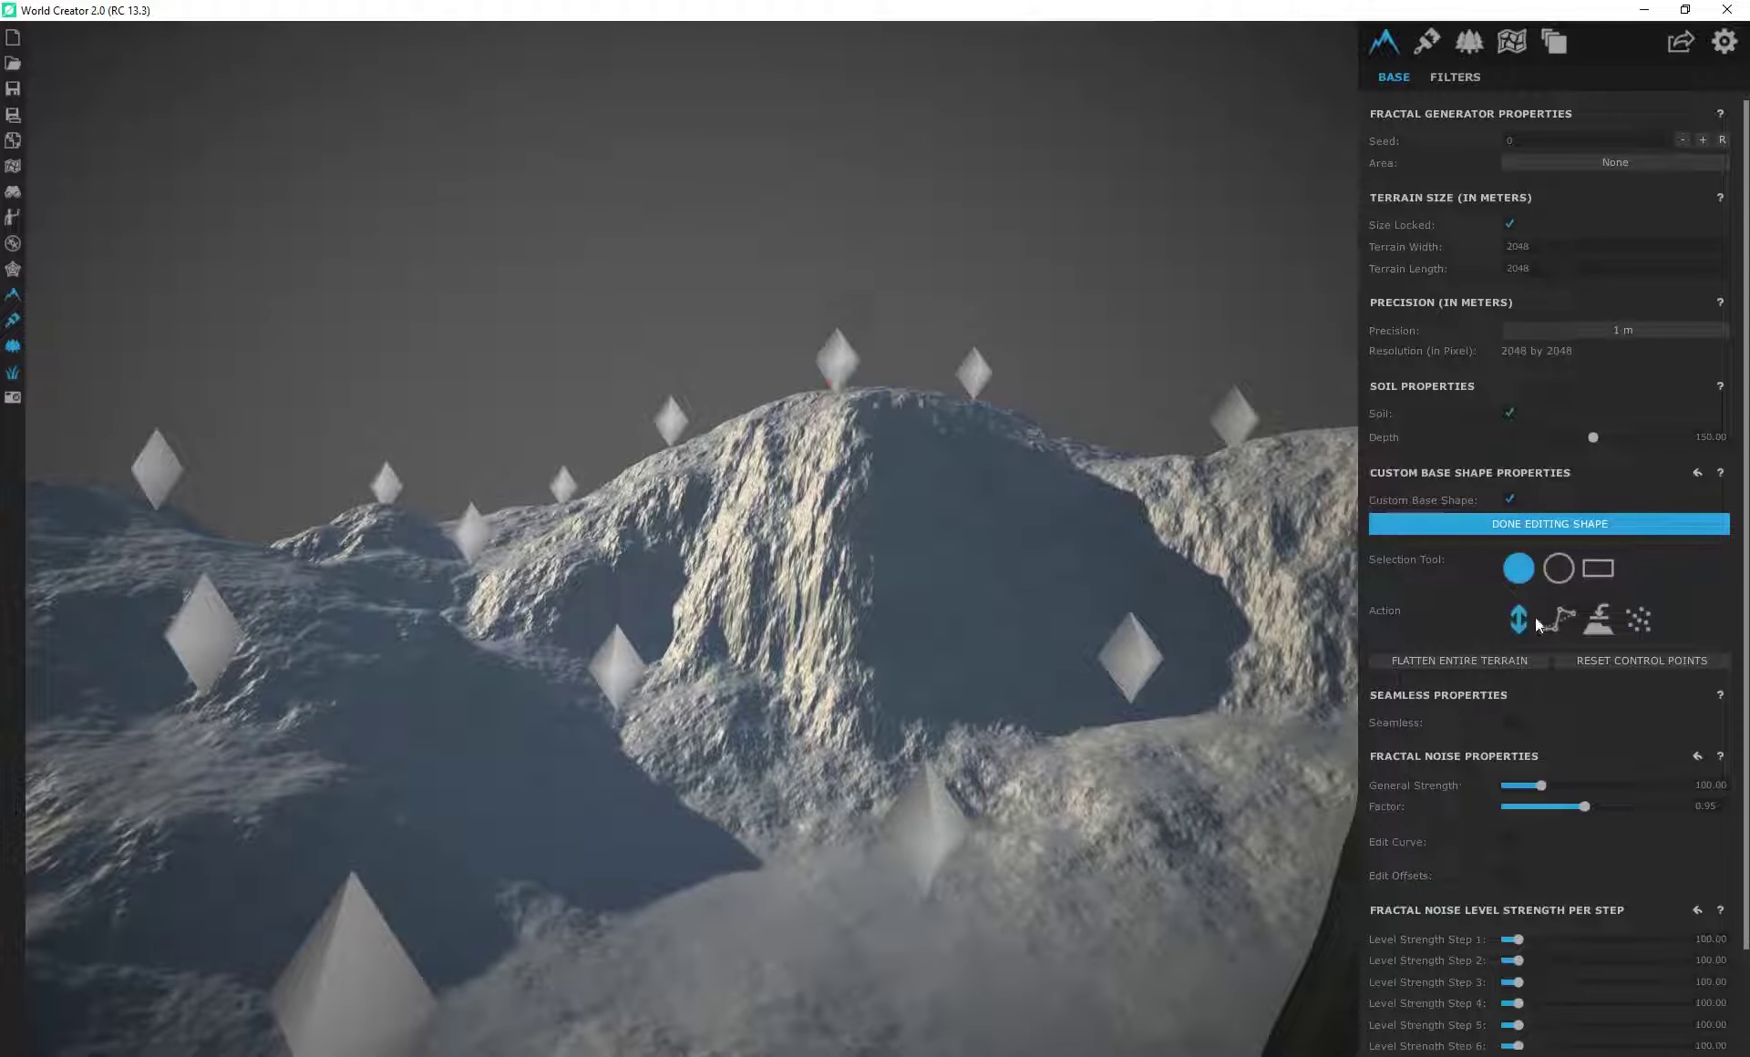
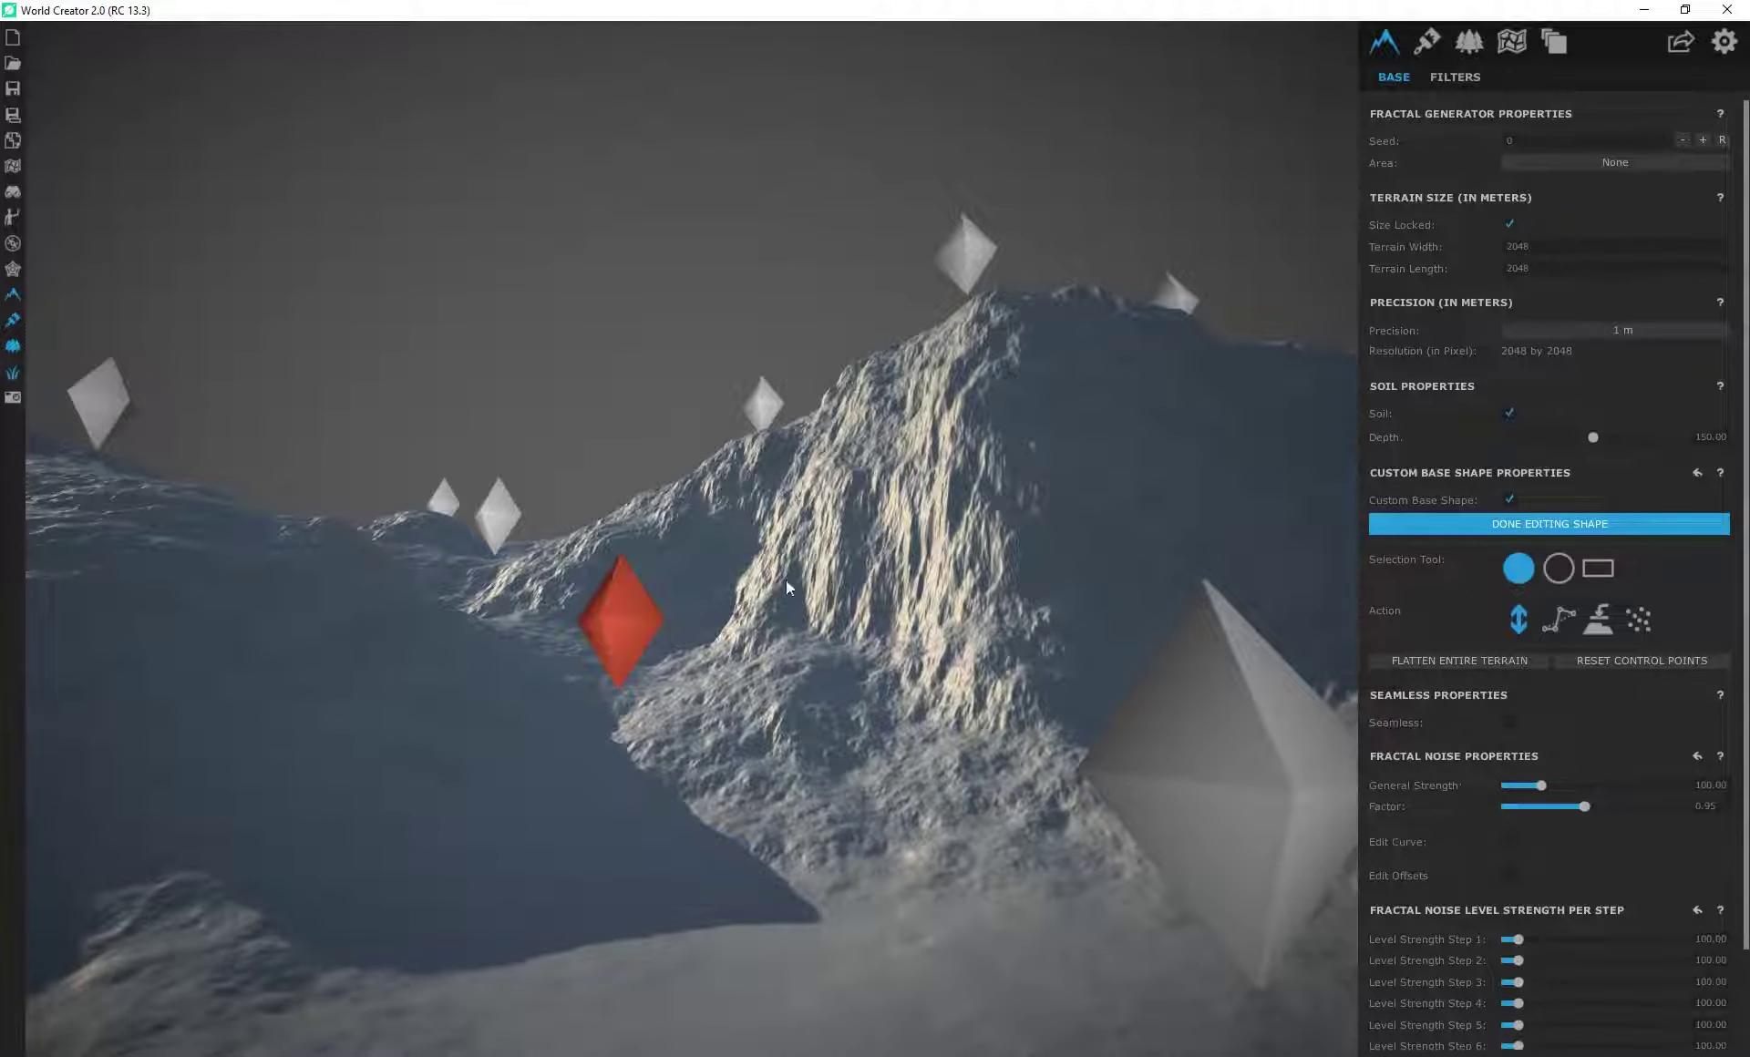
left_click(817, 673)
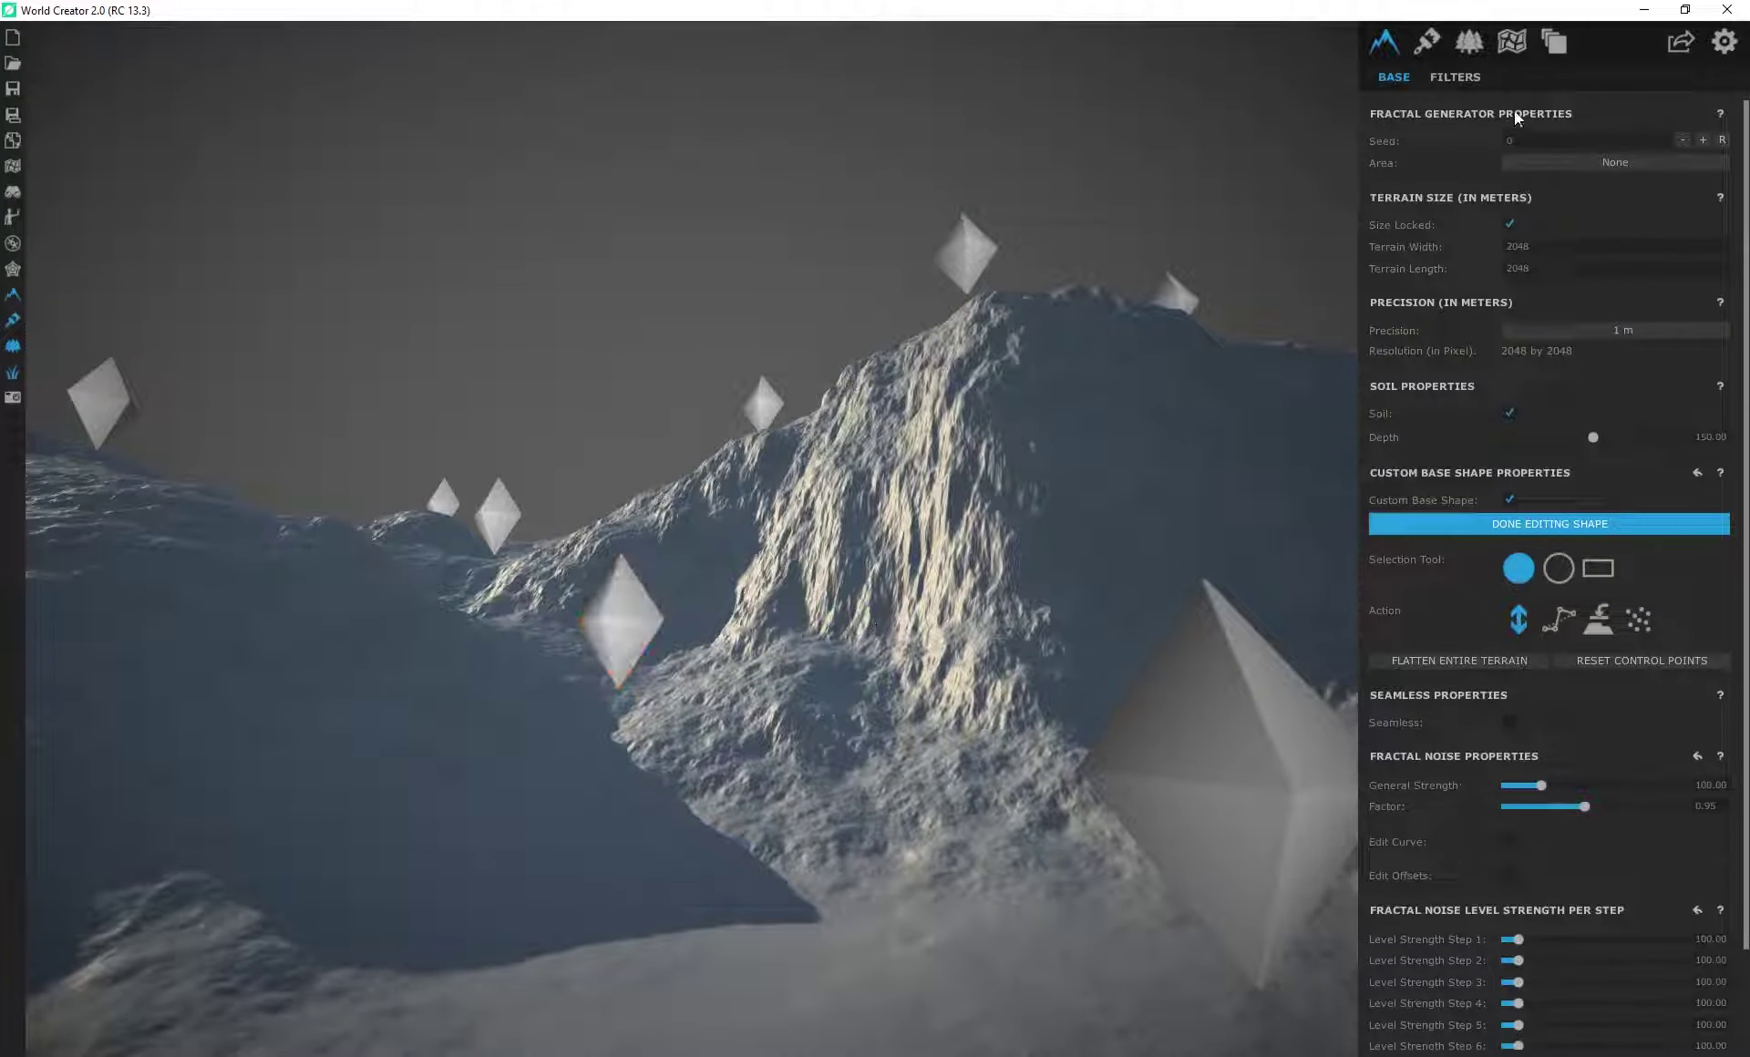
Step: Open the sky settings, set the time of day to about 15.28 and change the sky mode to Default
left_click(1469, 42)
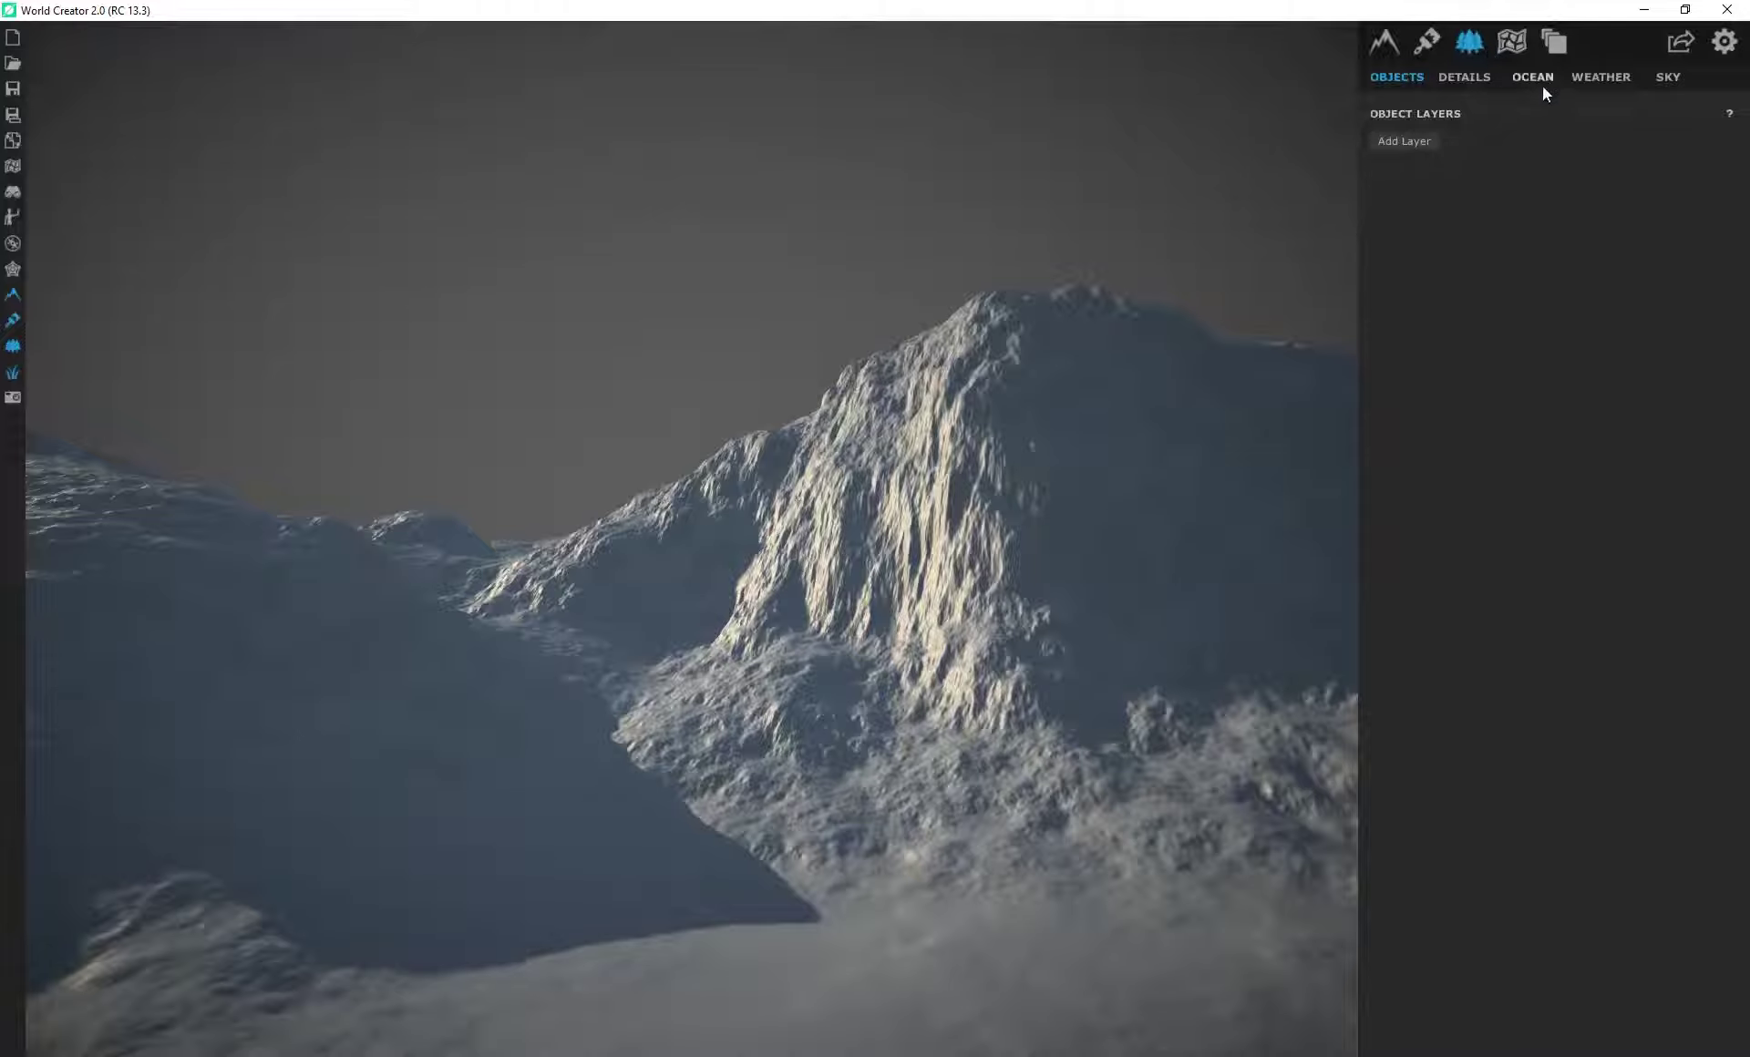
left_click(1668, 78)
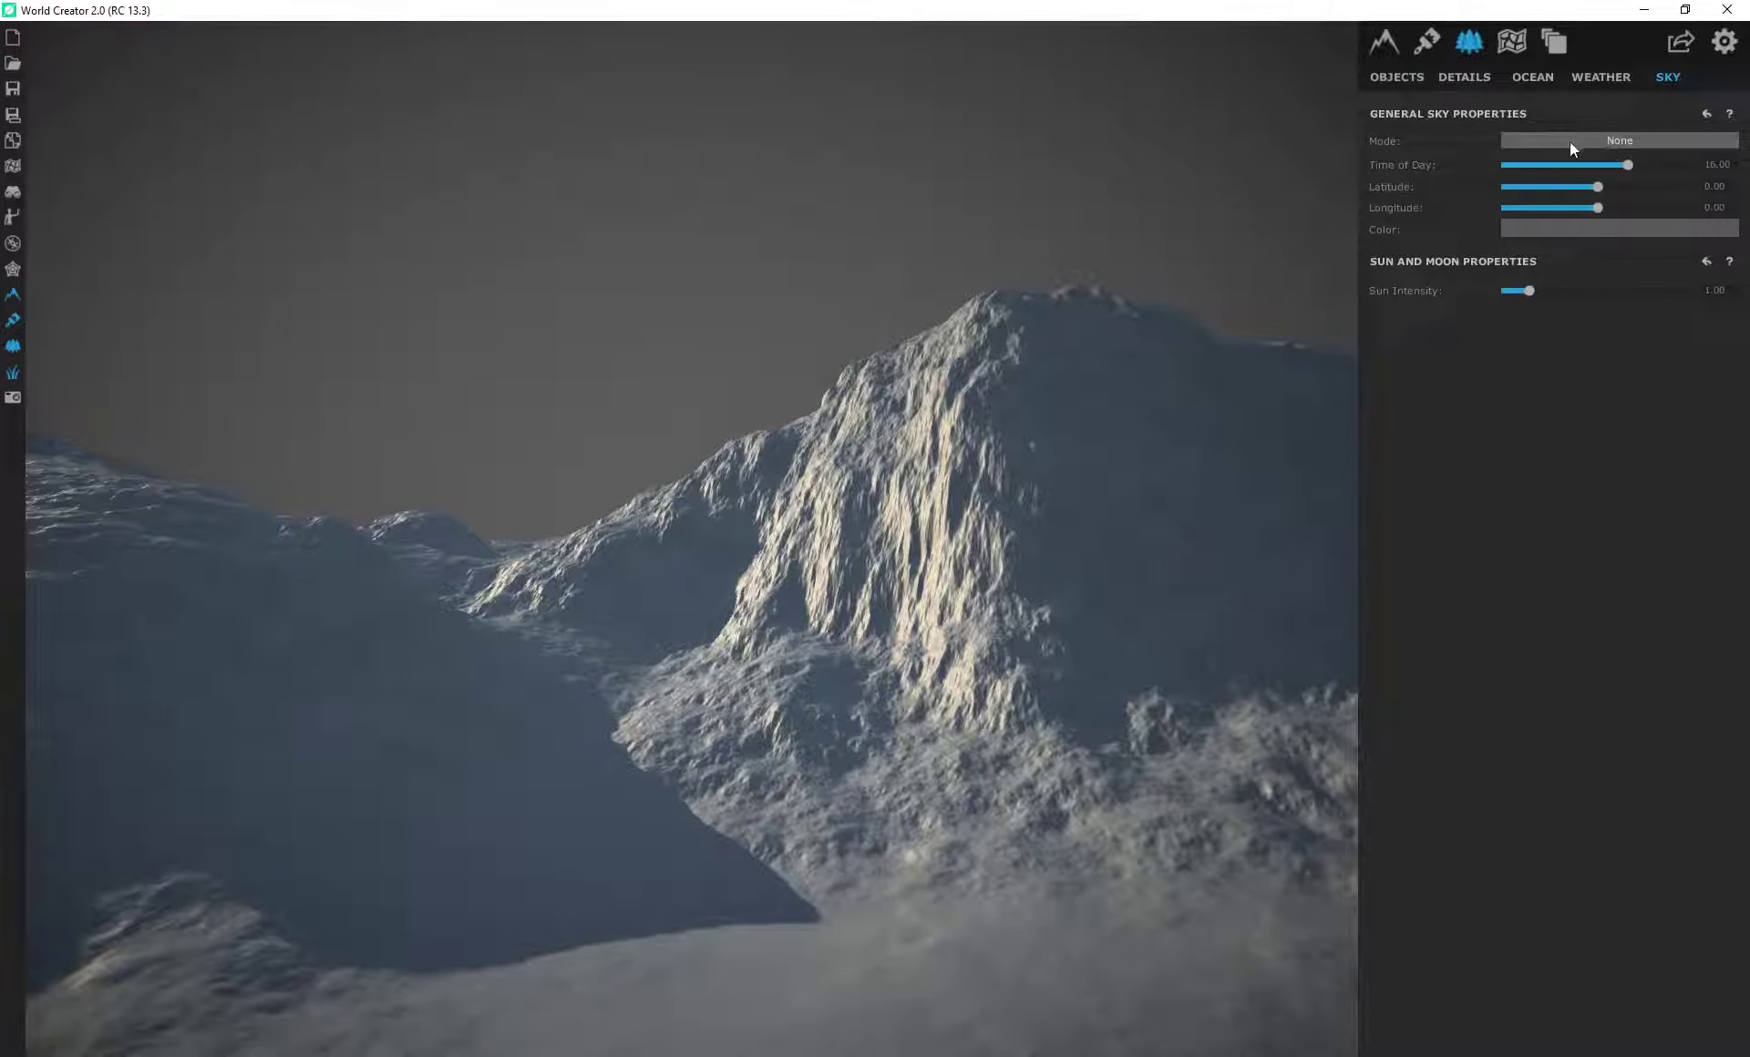
mouse_move(1628, 166)
left_mouse_down()
mouse_move(1548, 166)
mouse_move(1635, 196)
mouse_move(1547, 155)
mouse_move(1623, 165)
left_mouse_up()
left_click(1621, 141)
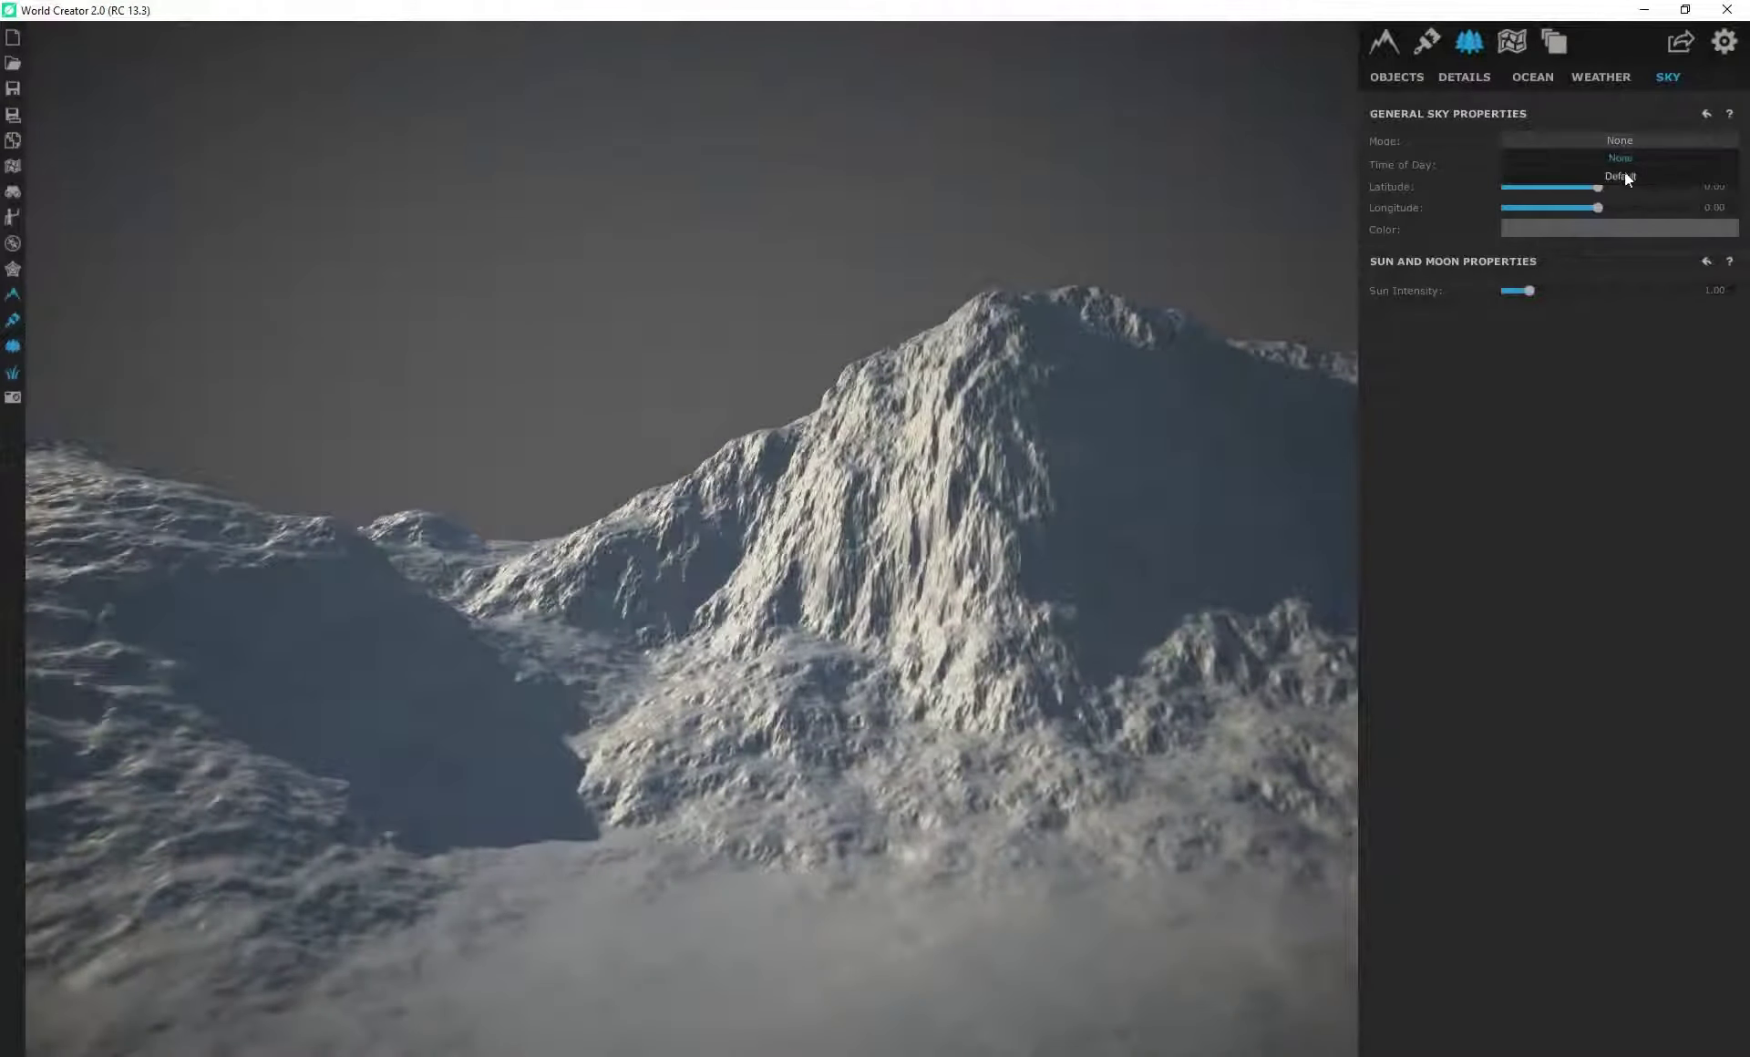
left_click(1625, 171)
Step: Examine the clouds, the daylight and the lit mountain from several camera distances and angles
left_click_drag(857, 455, 729, 237)
middle_click_drag(674, 183, 755, 399)
scroll(877, 617, "up", 4)
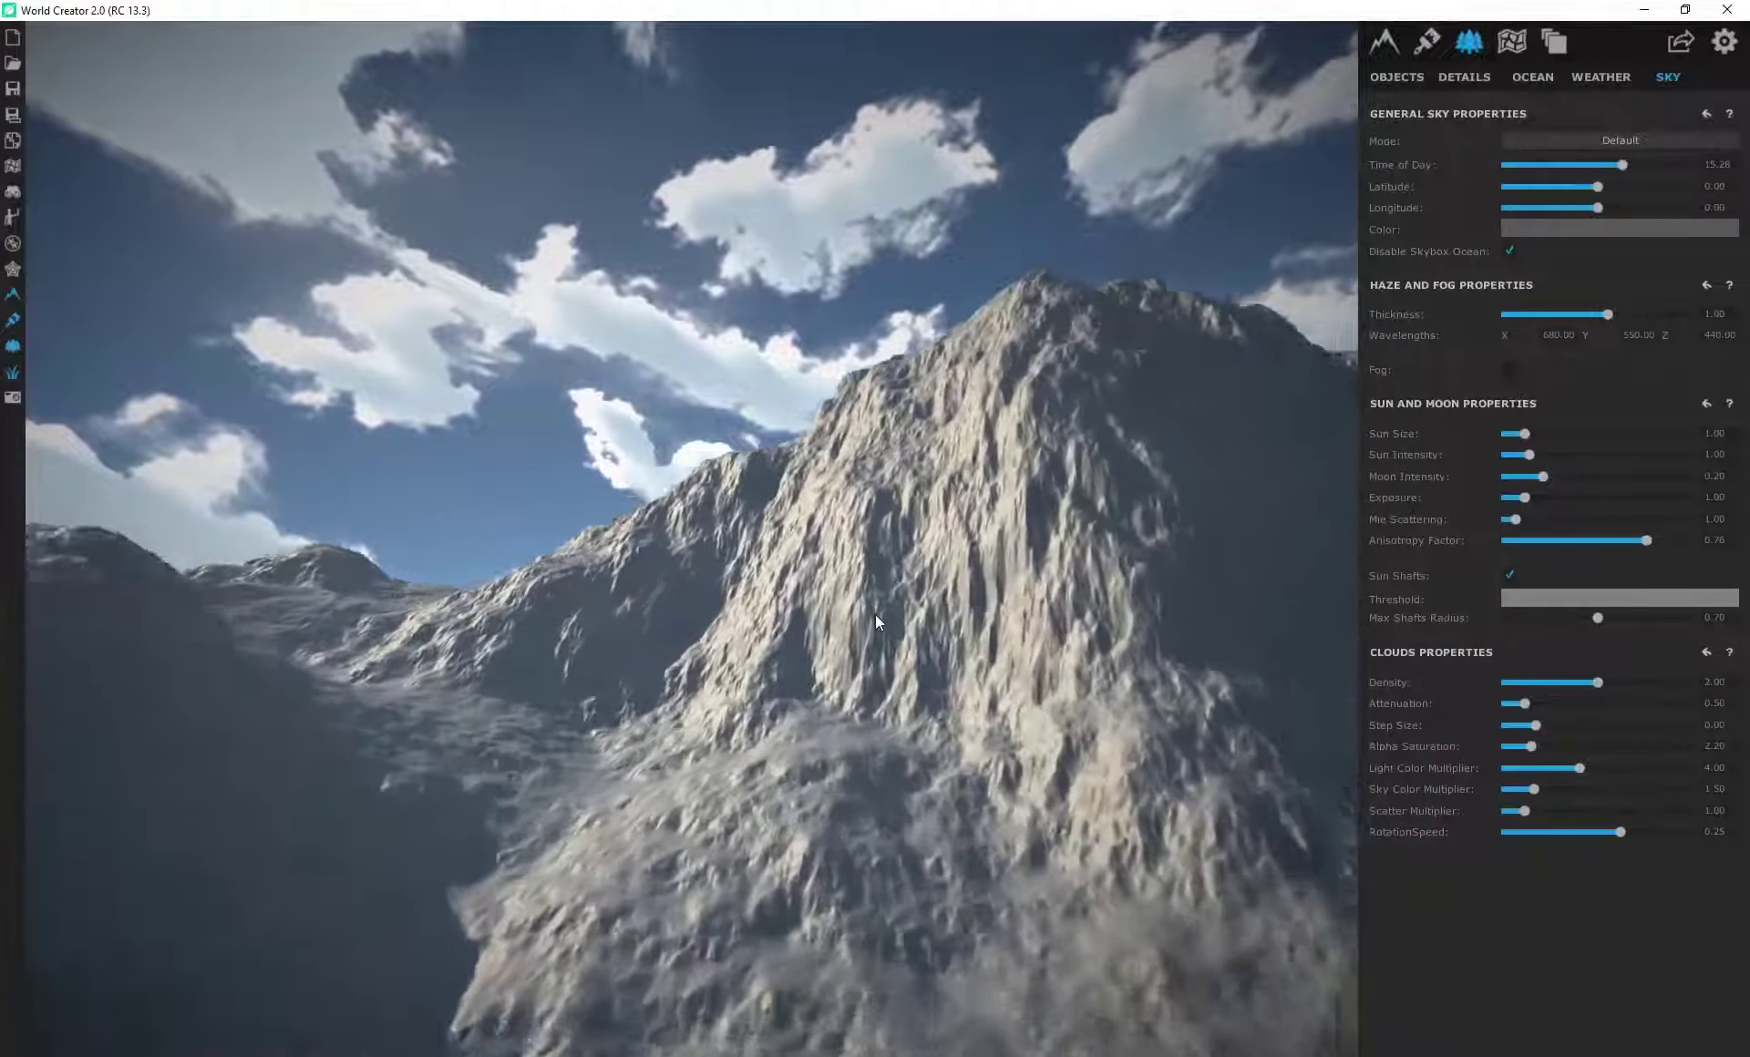
scroll(759, 735, "down", 3)
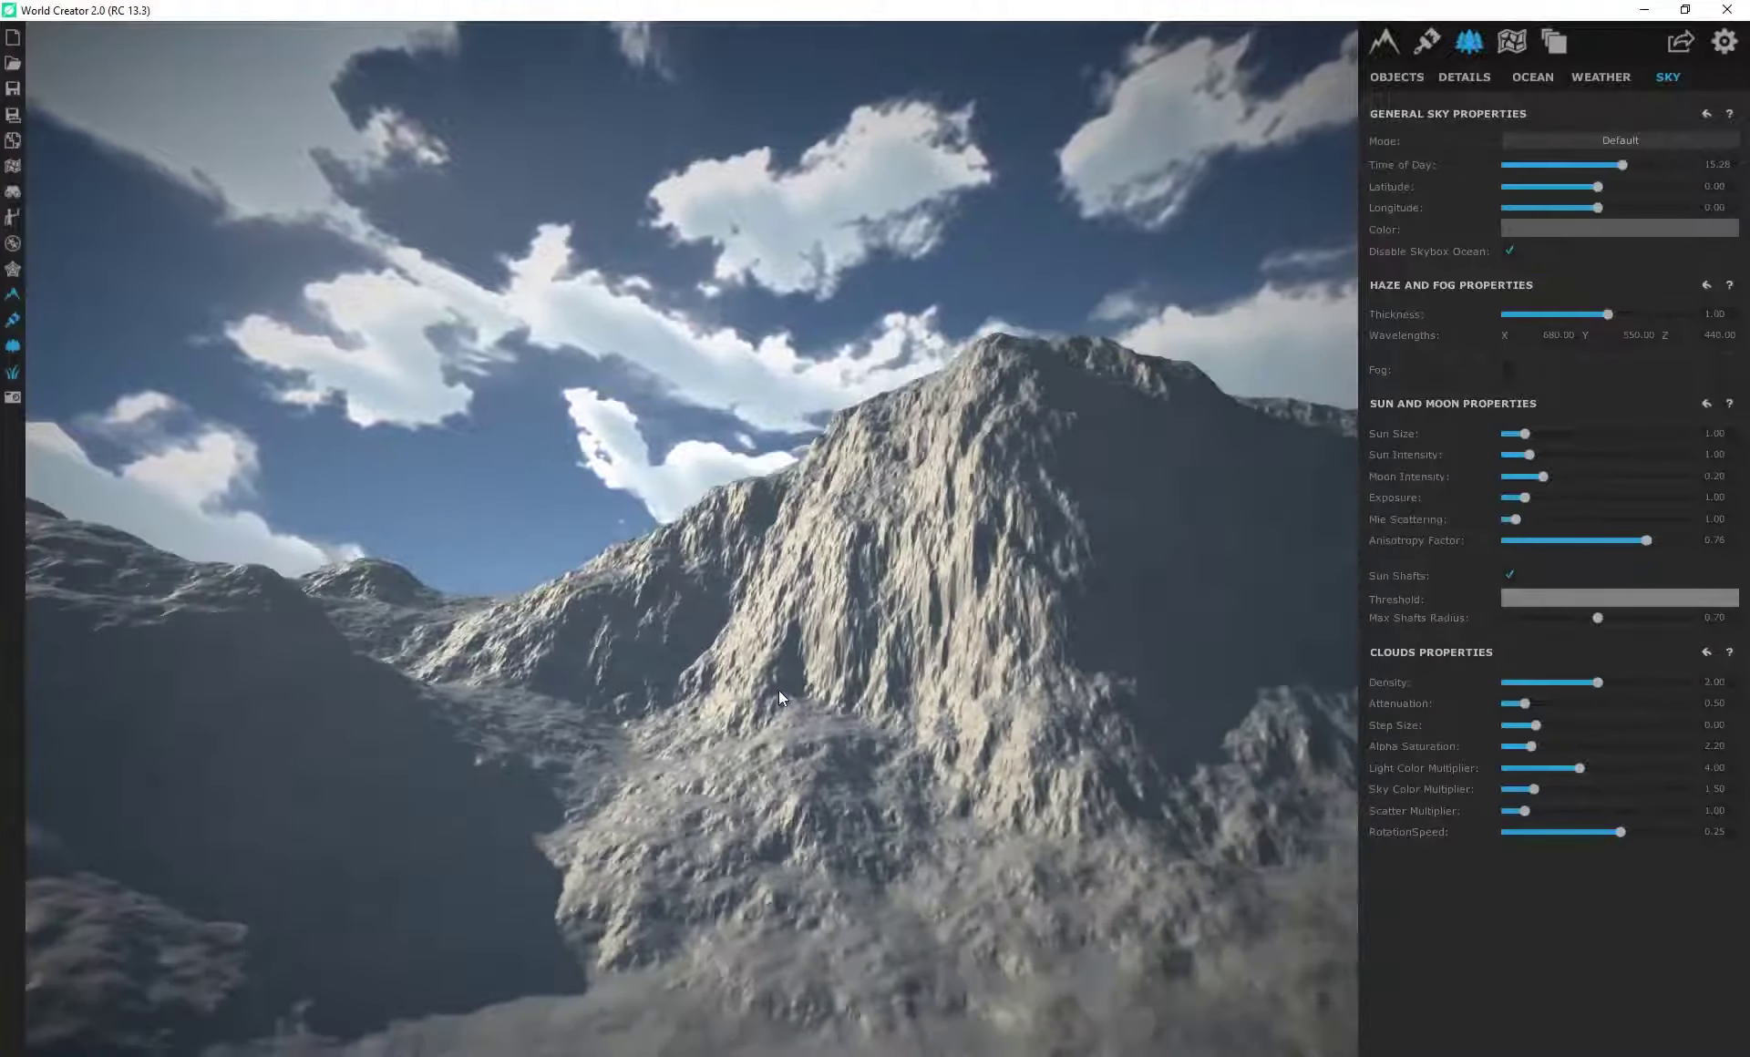
scroll(771, 690, "up", 2)
scroll(747, 689, "down", 2)
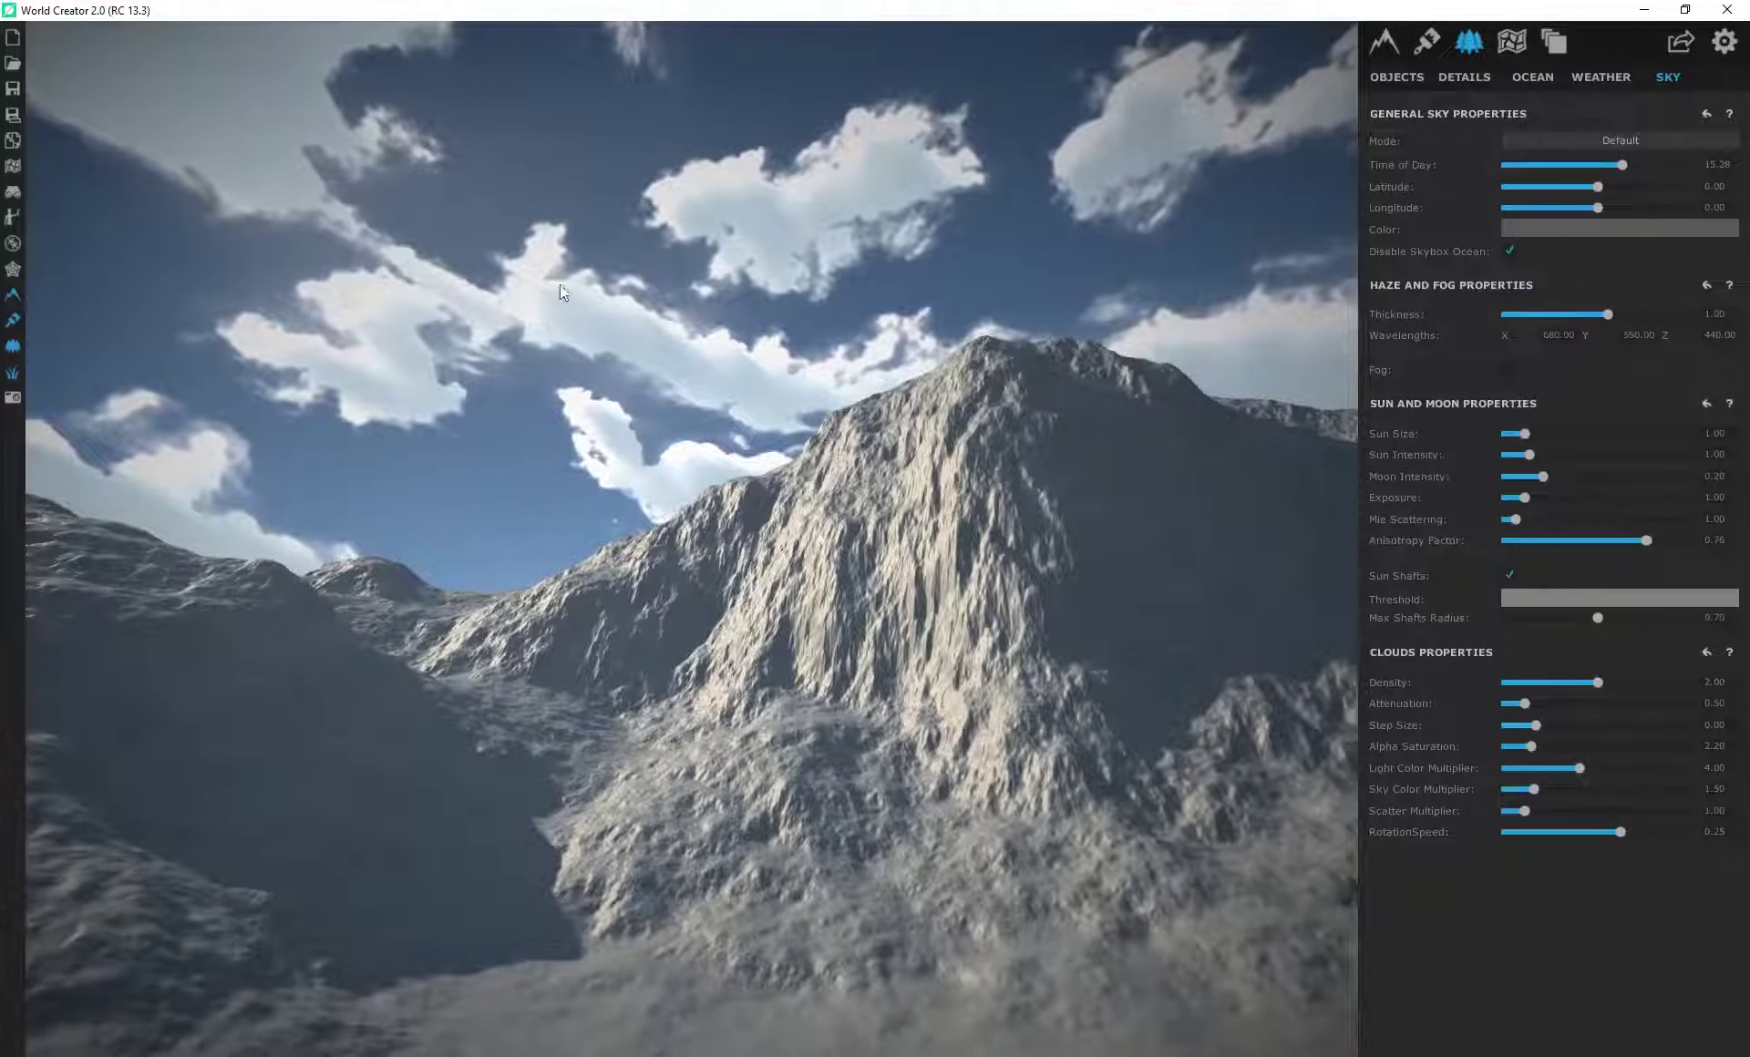
left_click_drag(722, 547, 771, 602)
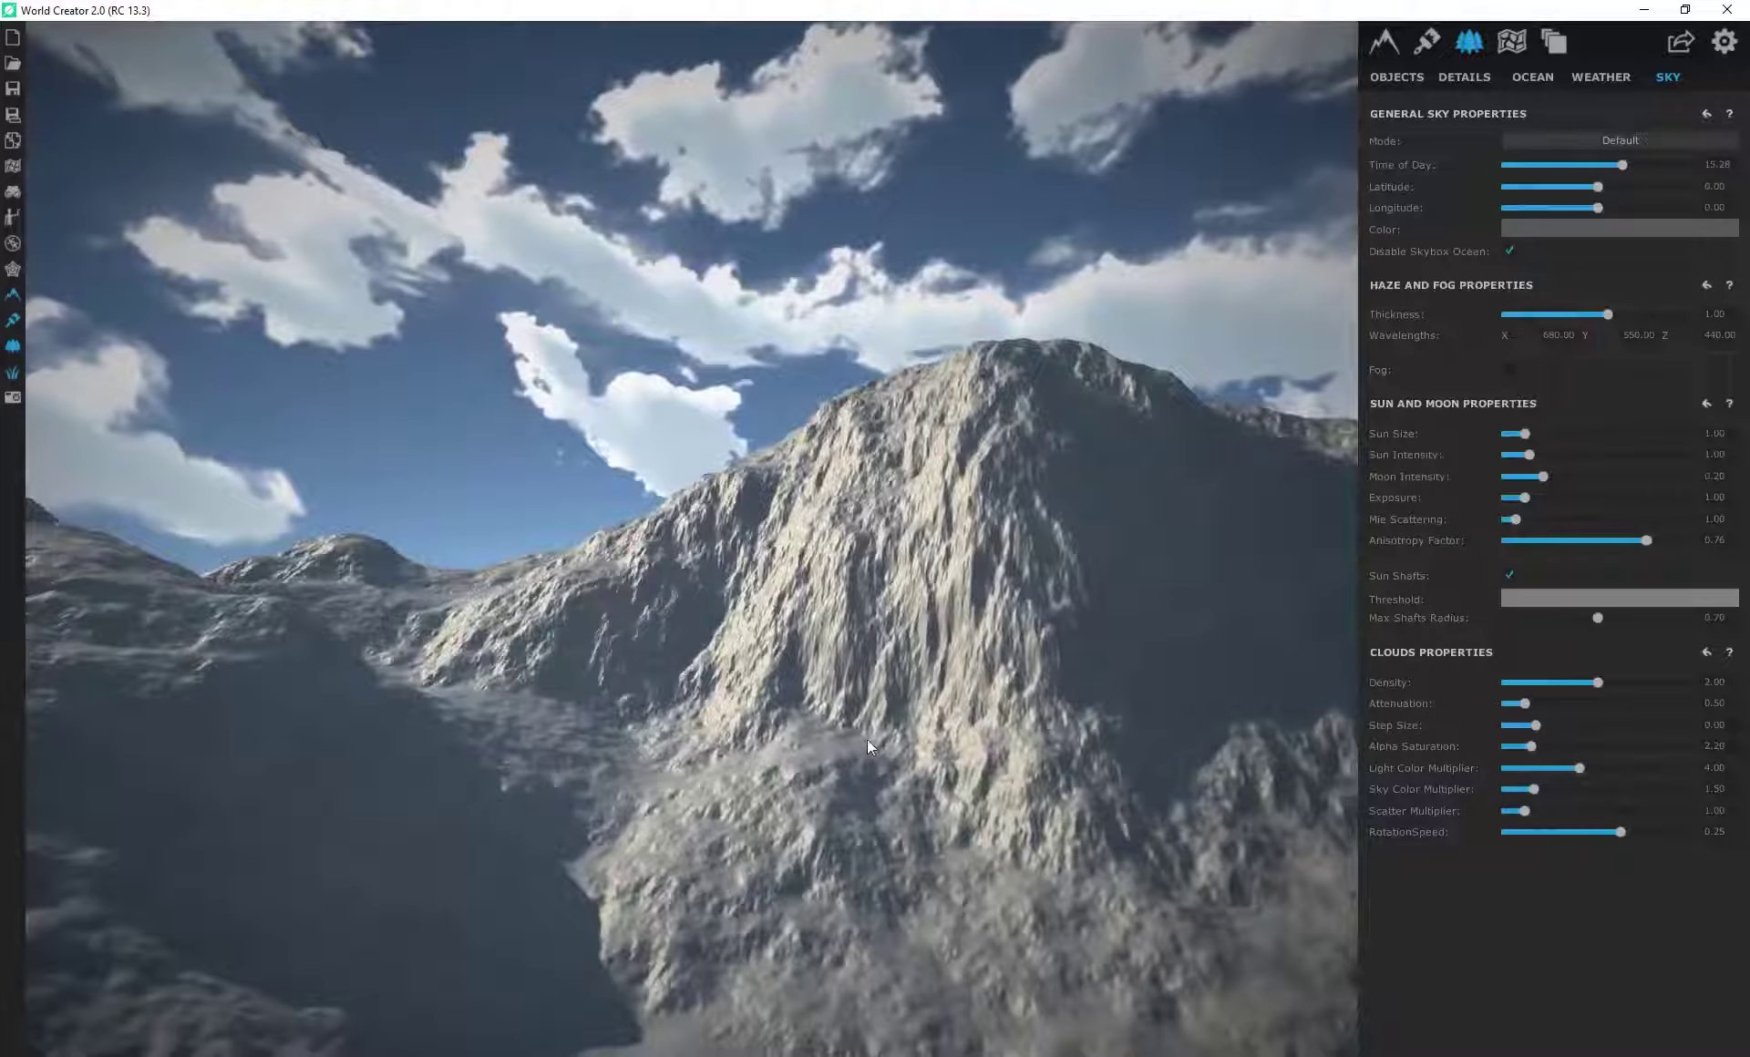
scroll(867, 735, "down", 4)
scroll(867, 729, "up", 3)
right_click_drag(860, 807, 715, 782)
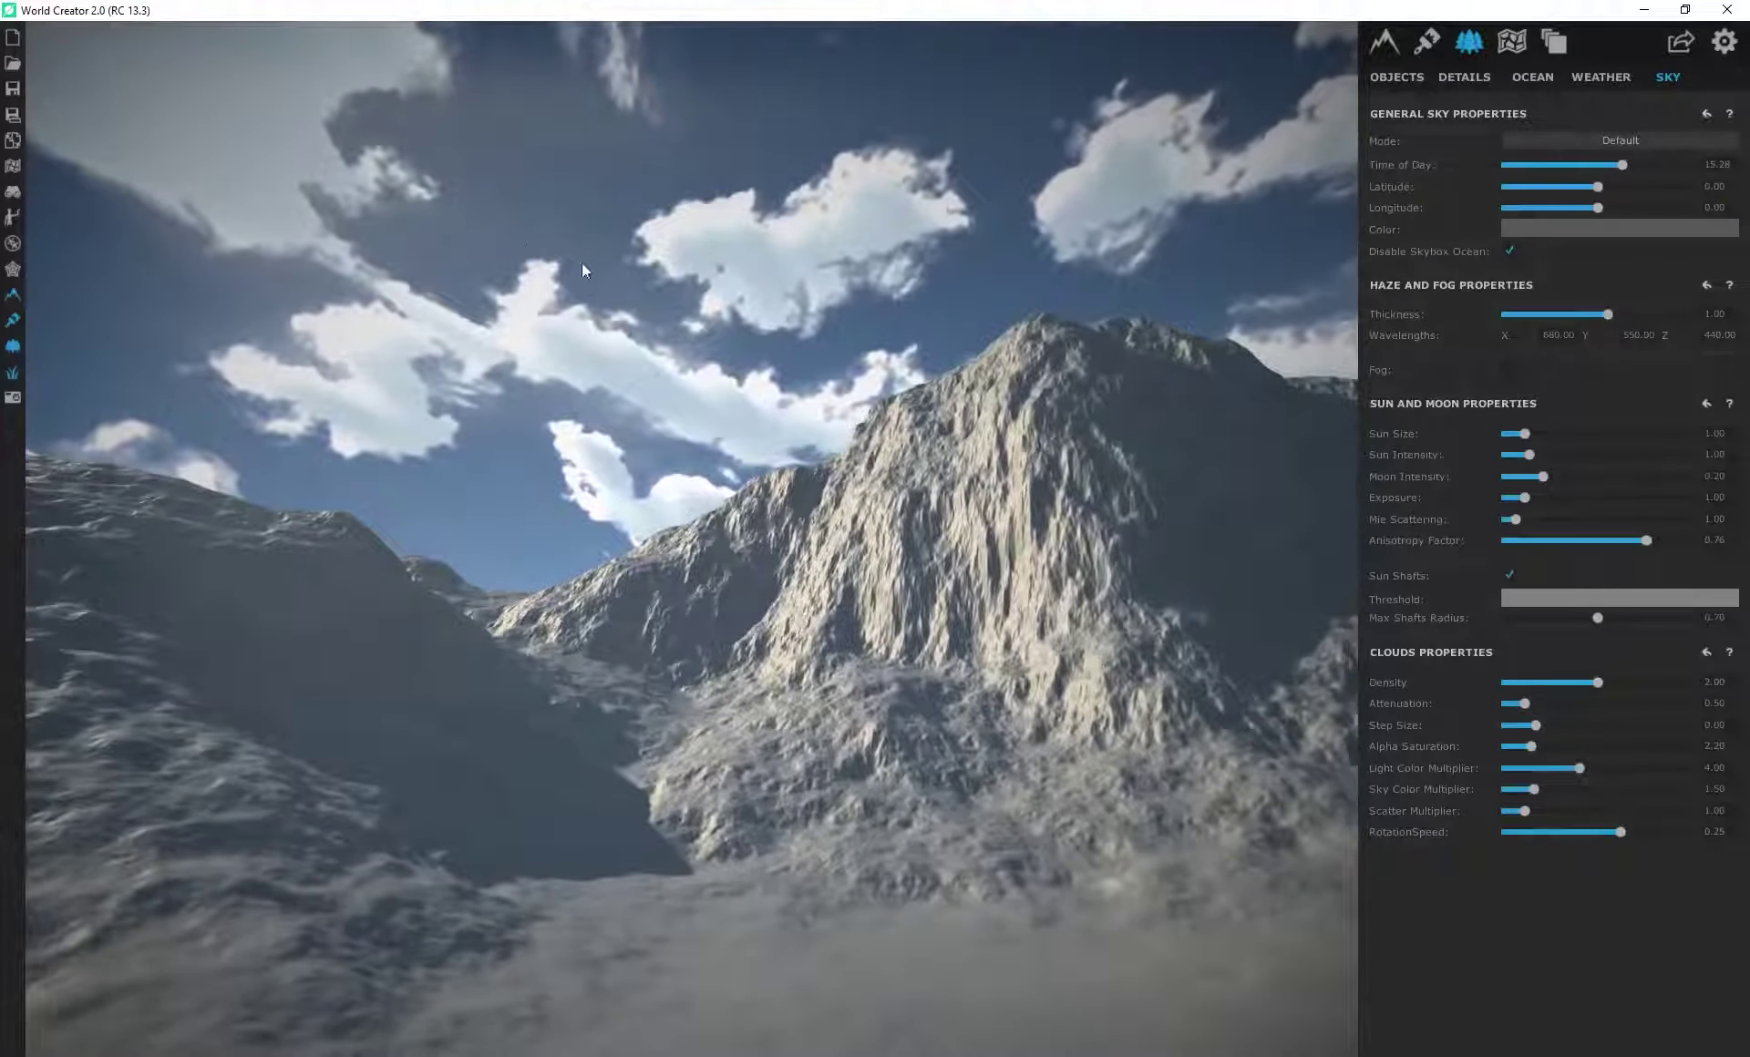
Step: Try evening and night lighting by changing the time of day, and settle on about 15.80
mouse_move(1621, 166)
left_mouse_down()
mouse_move(1588, 161)
mouse_move(1628, 162)
left_mouse_up()
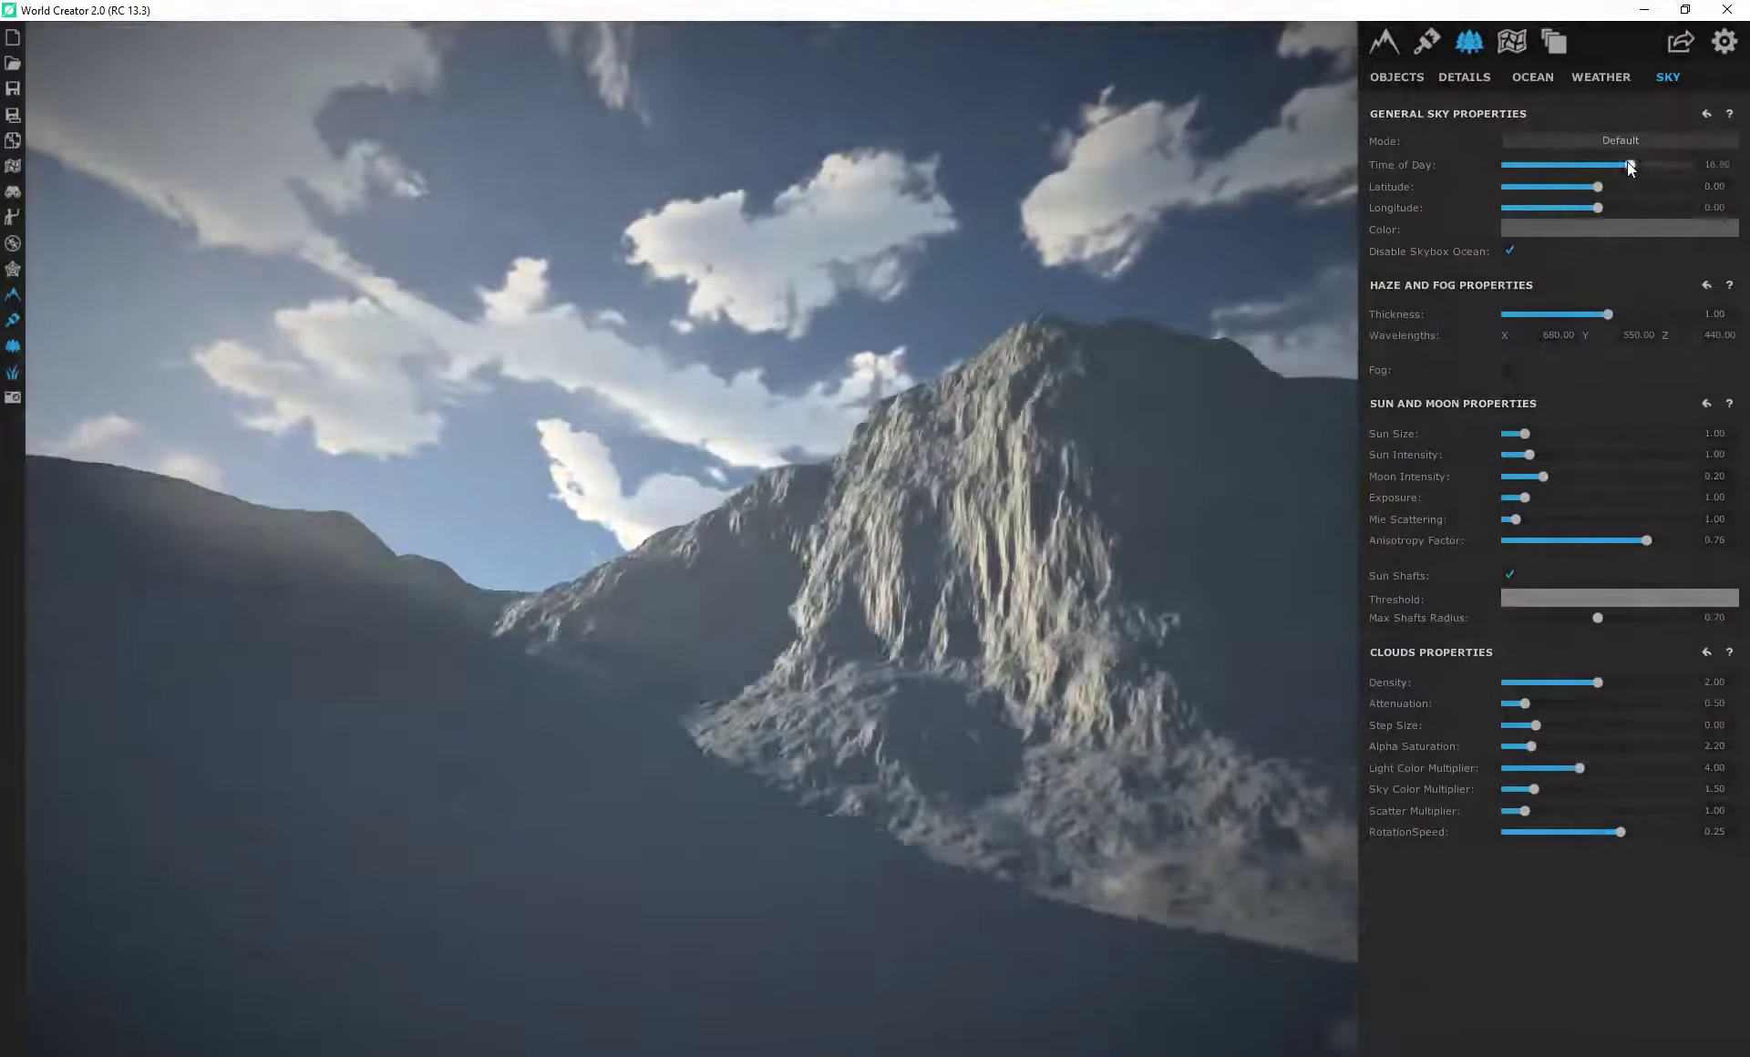
mouse_move(521, 642)
left_mouse_down()
mouse_move(369, 649)
mouse_move(502, 653)
left_mouse_up()
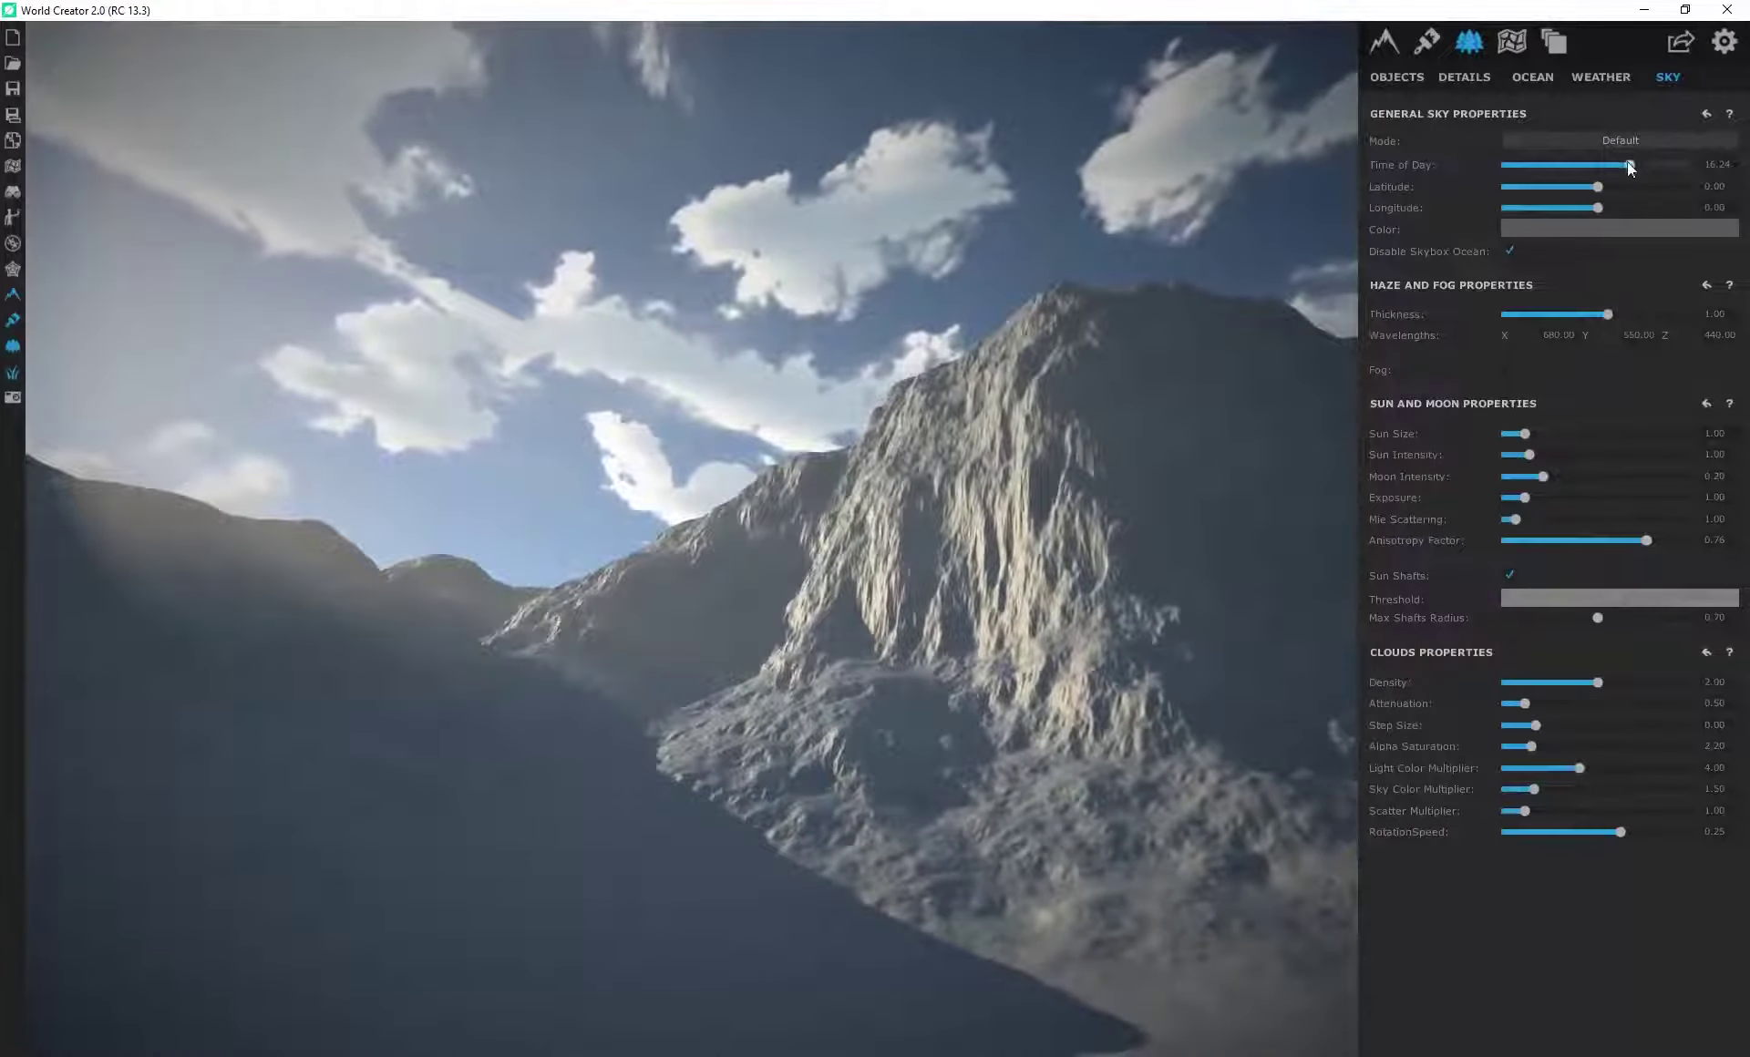
left_click_drag(1630, 161, 1533, 161)
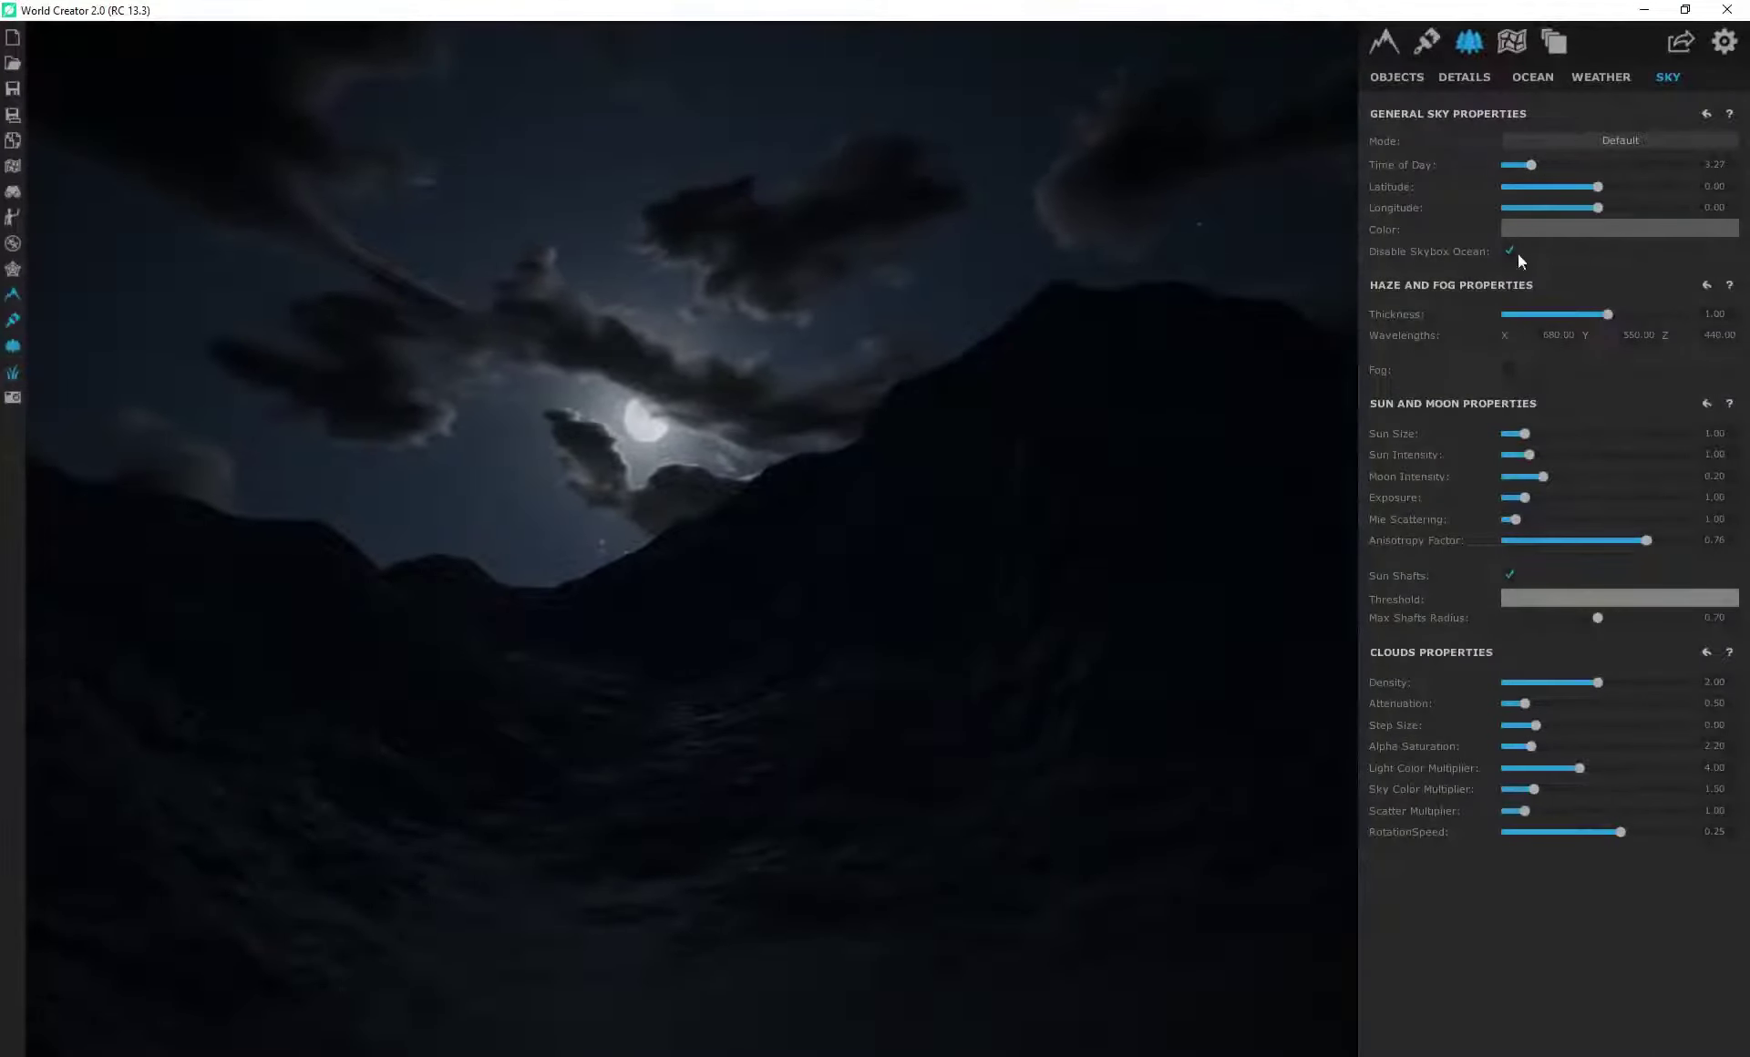
left_click_drag(1530, 162, 1624, 175)
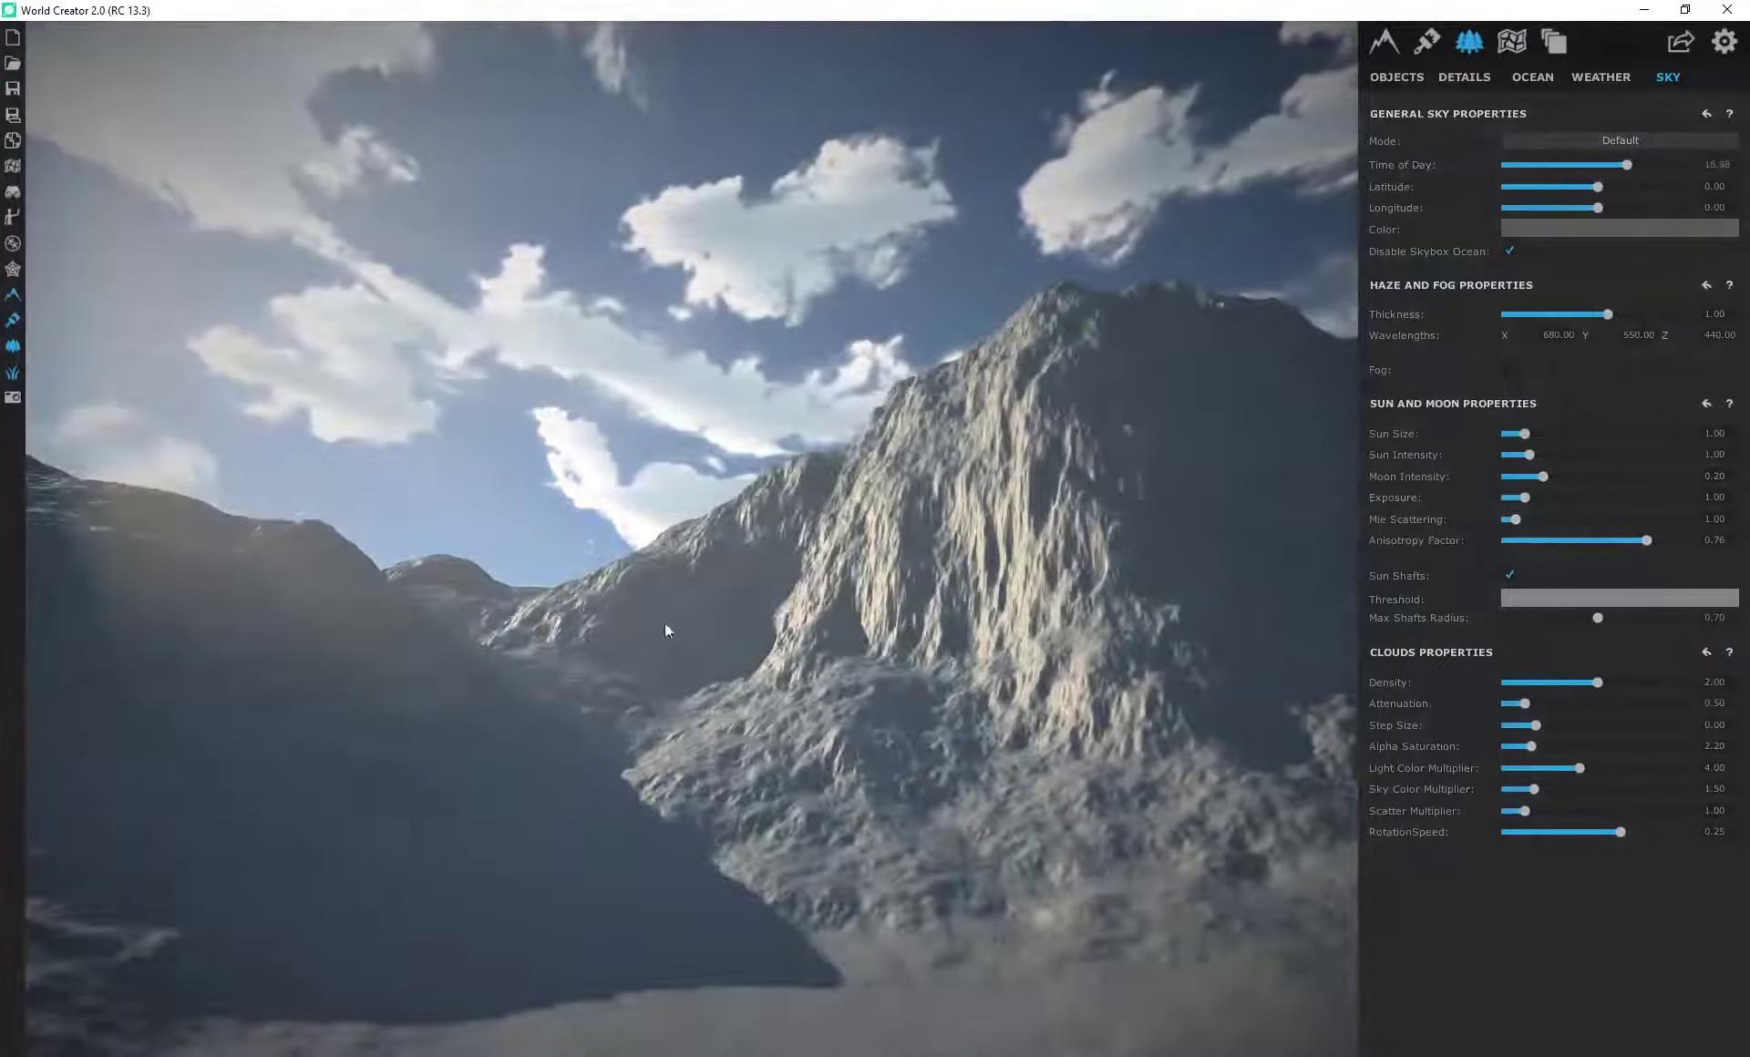
Step: Set the sky mode back to None
left_click(1644, 143)
left_click(1613, 158)
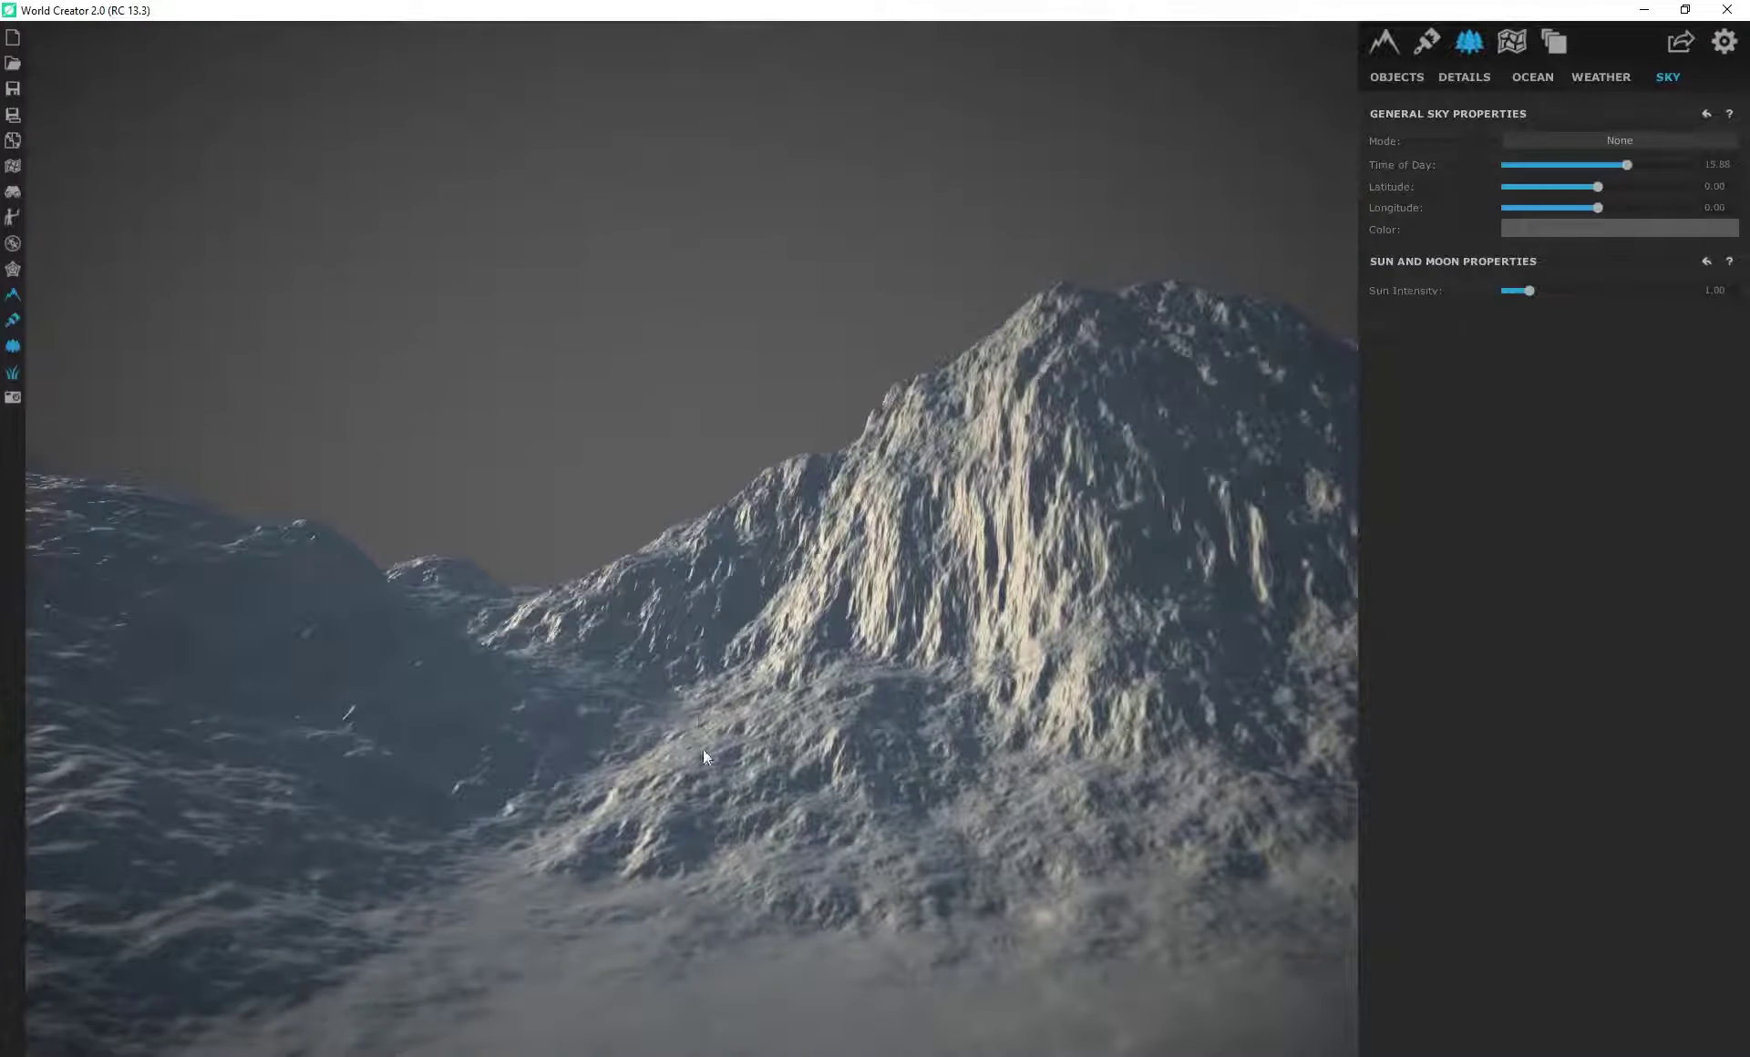
left_click_drag(796, 561, 671, 704, "alt")
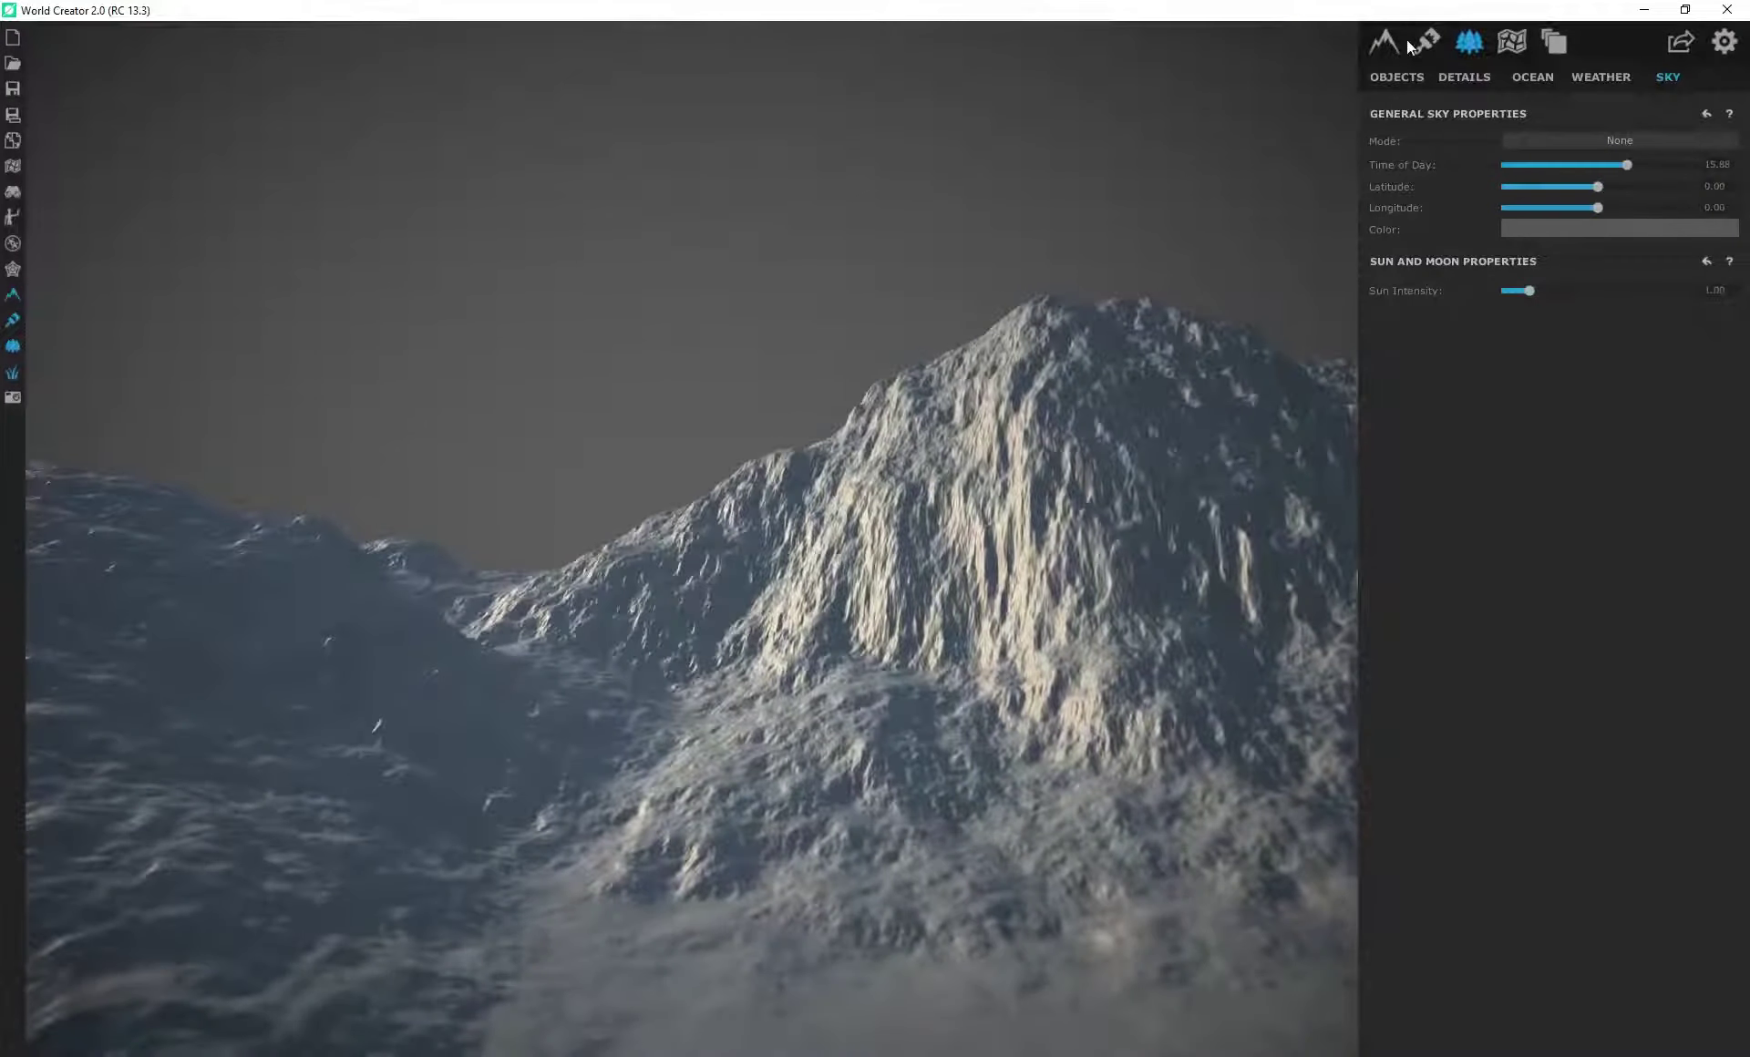
Step: Return to the base terrain settings and increase the fractal generator seed stepwise to 4, inspecting the mountain's changed surface
left_click(1386, 42)
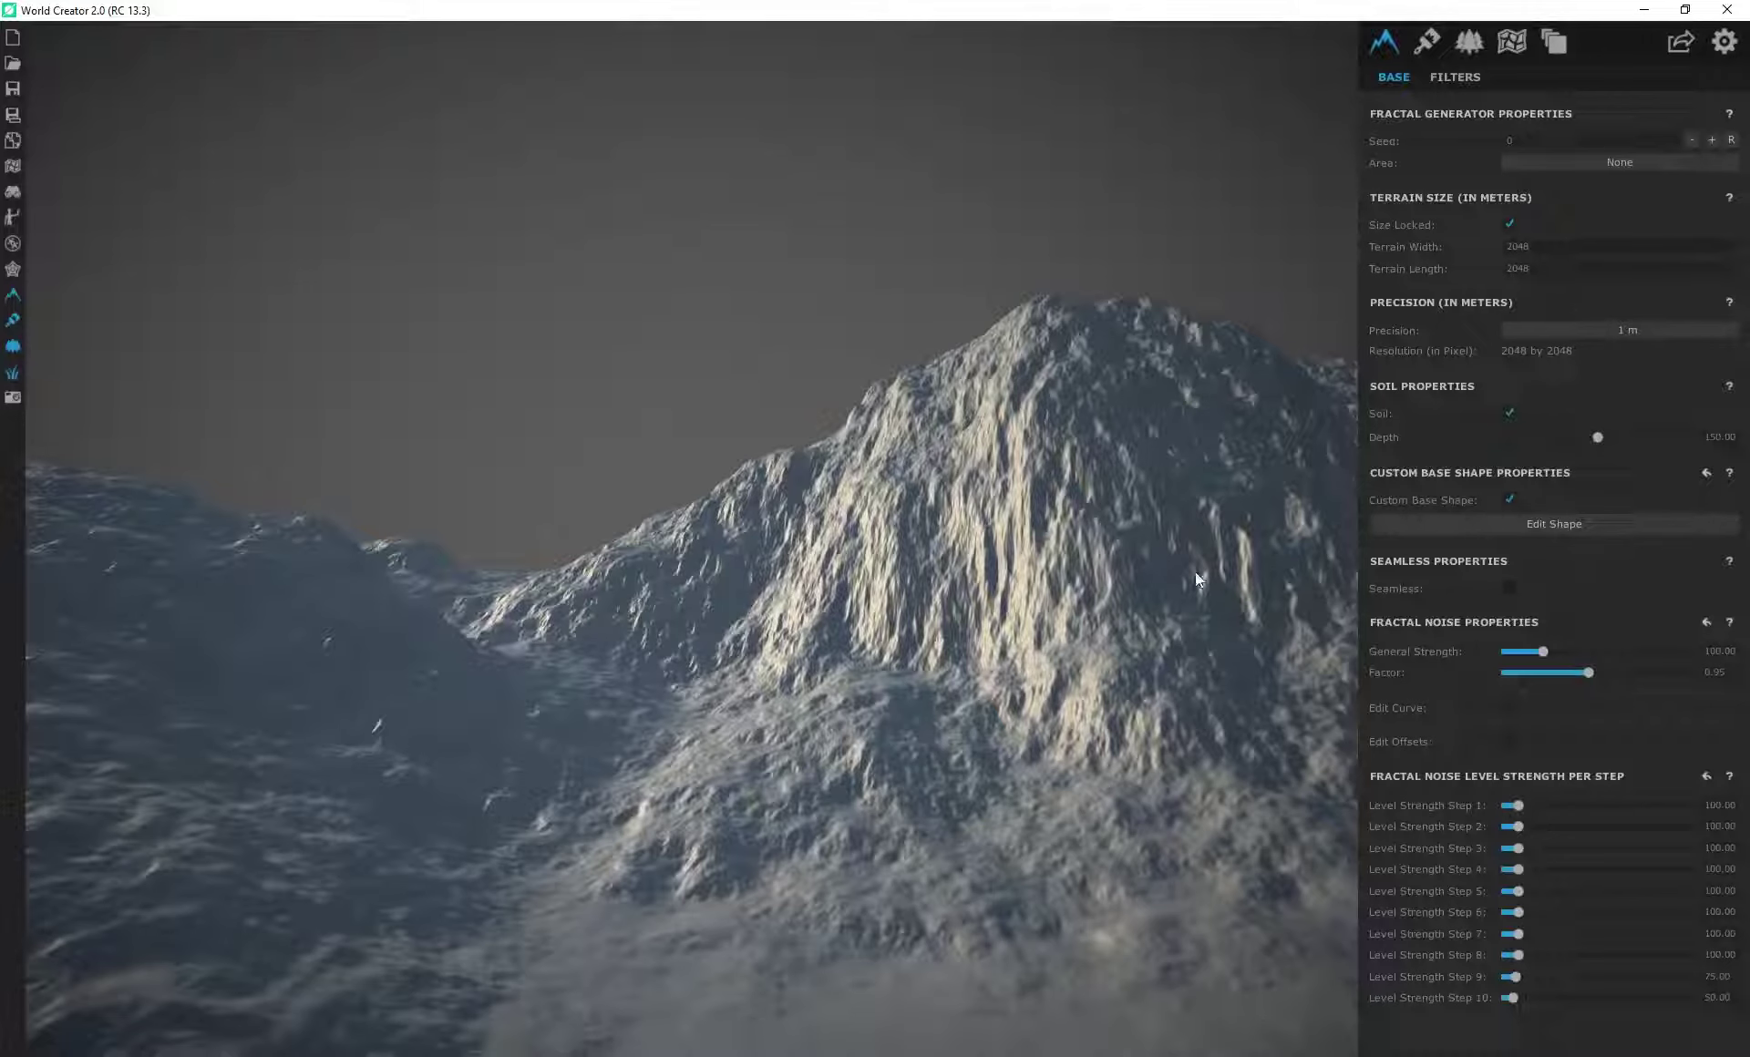
scroll(802, 682, "down", 1)
scroll(768, 611, "down", 3)
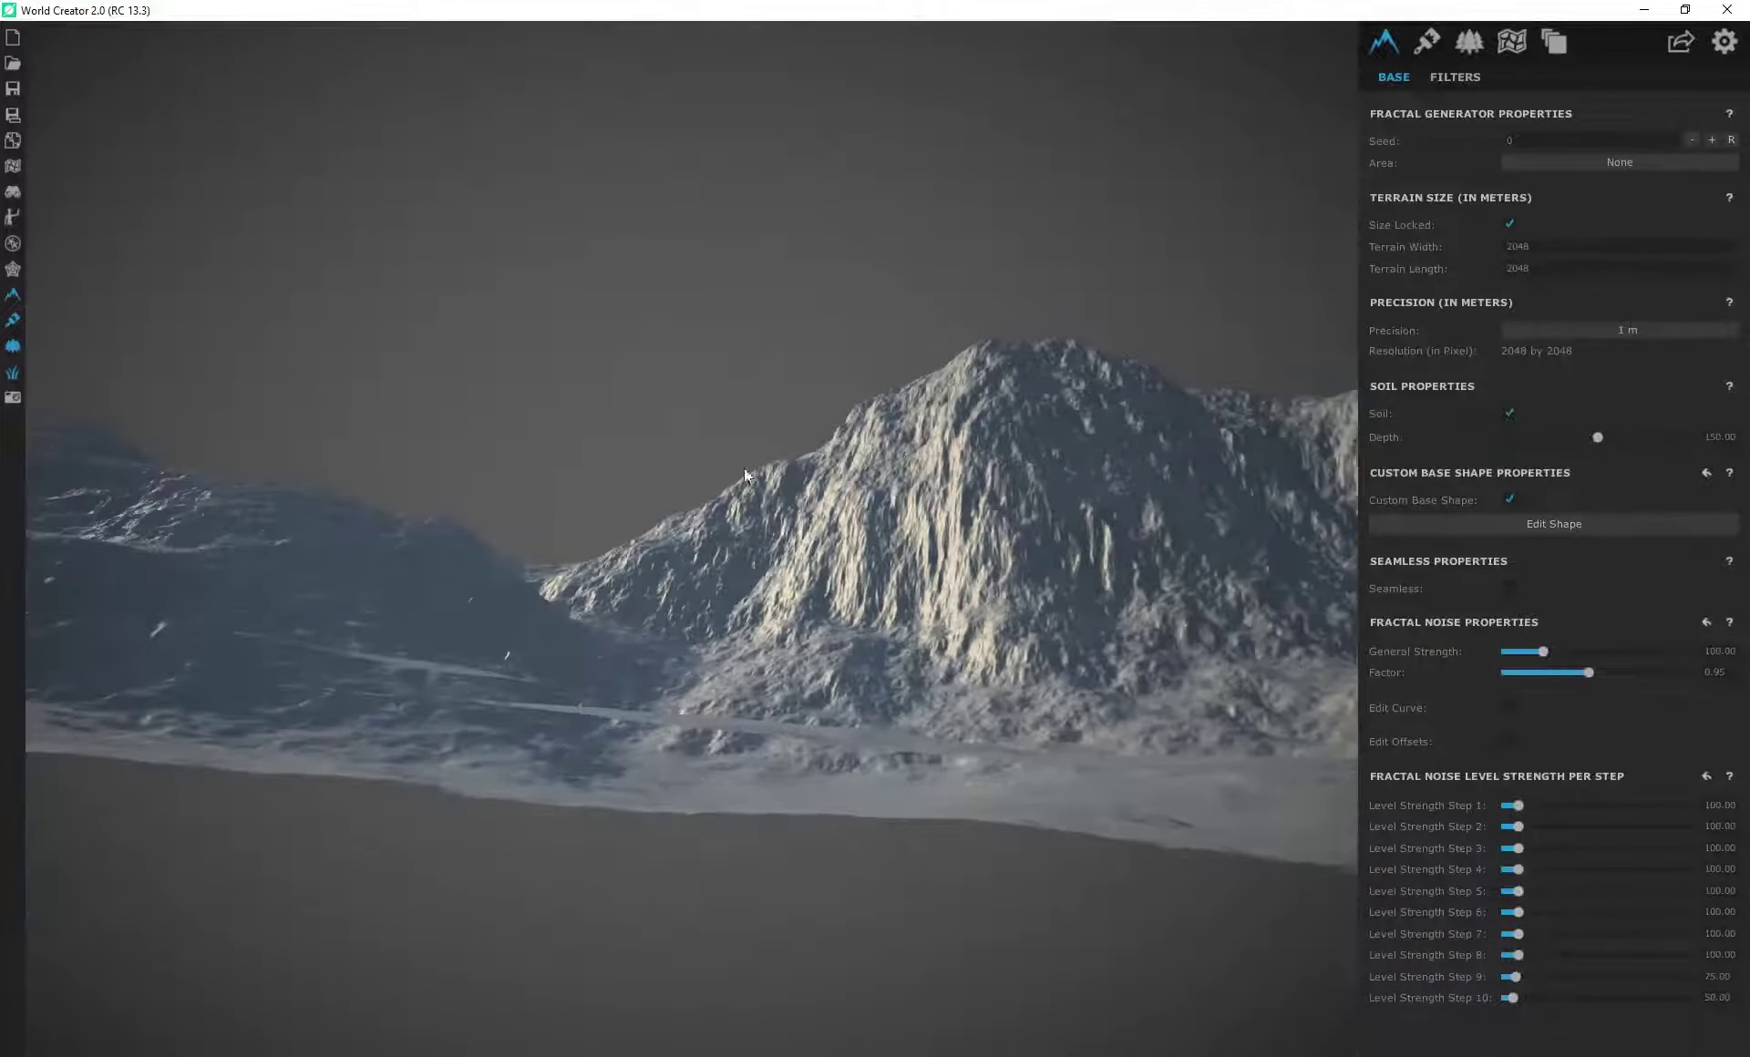
mouse_move(880, 602)
middle_mouse_down()
mouse_move(879, 551)
mouse_move(999, 443)
mouse_move(950, 408)
mouse_move(957, 455)
middle_mouse_up()
left_click(1712, 141)
left_click(1712, 140)
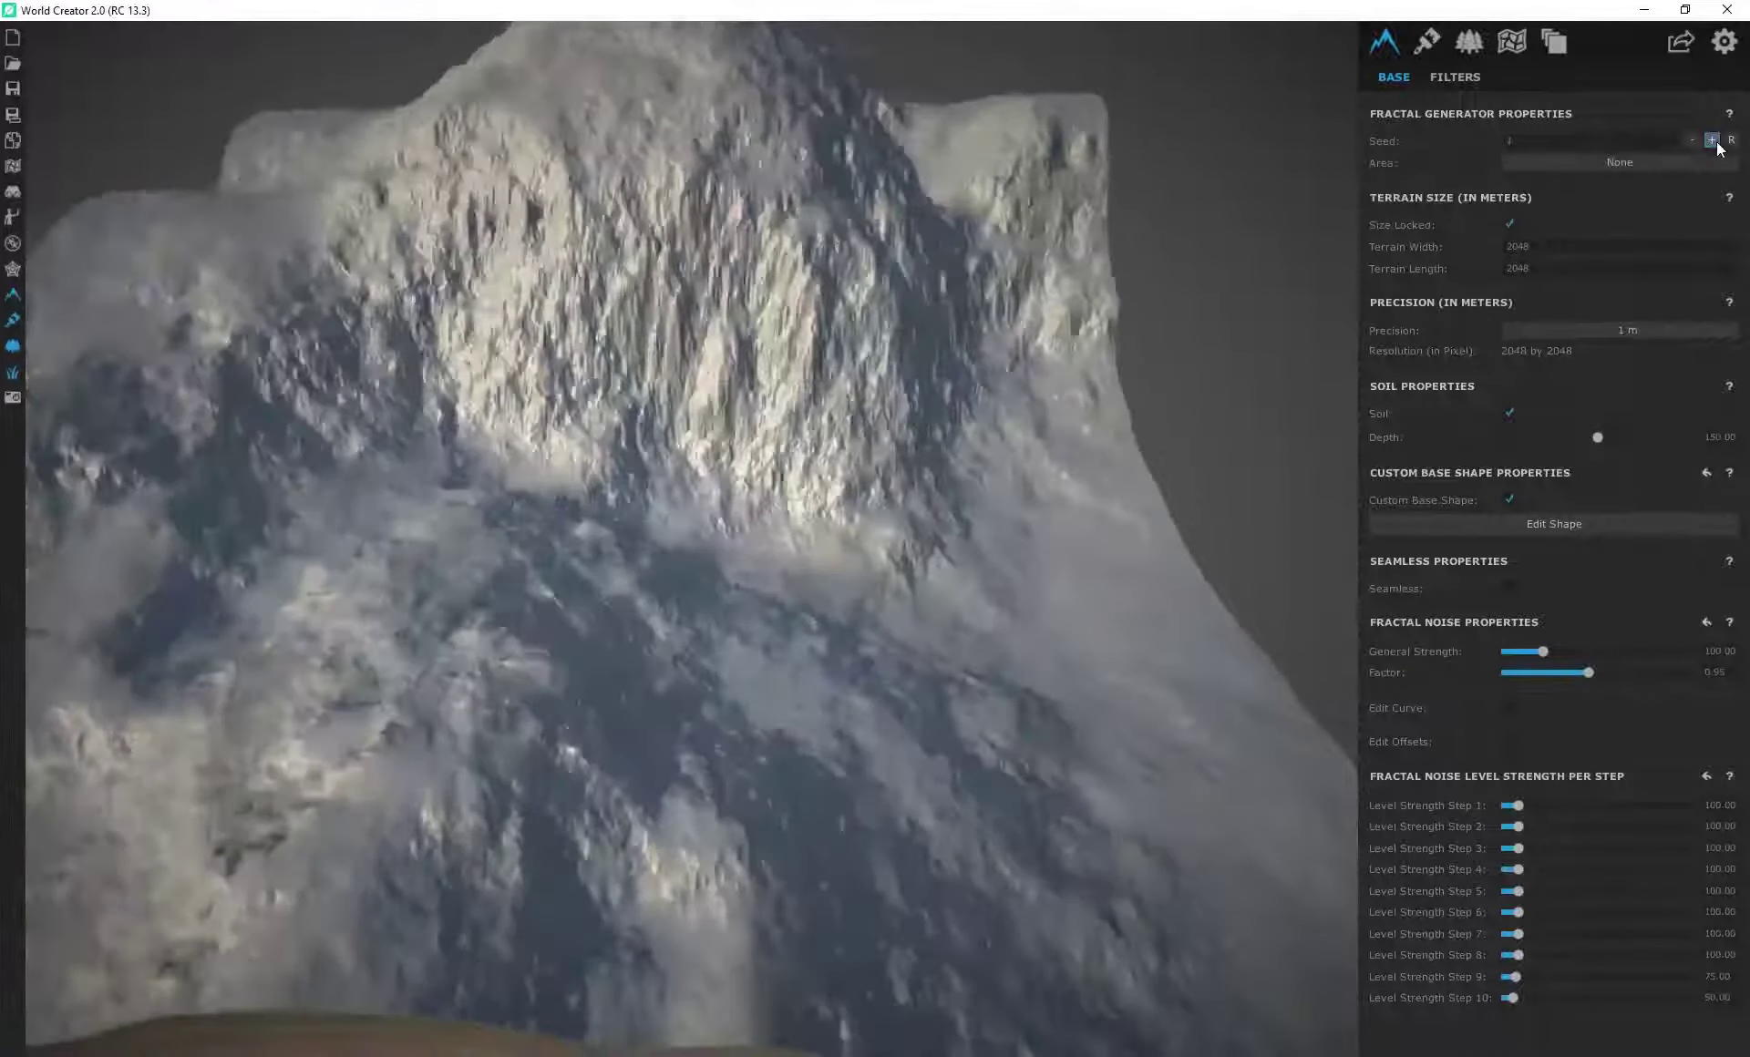
left_click(1712, 140)
left_click(1712, 141)
scroll(959, 456, "down", 3)
middle_click_drag(960, 456, 806, 381)
scroll(778, 447, "up", 4)
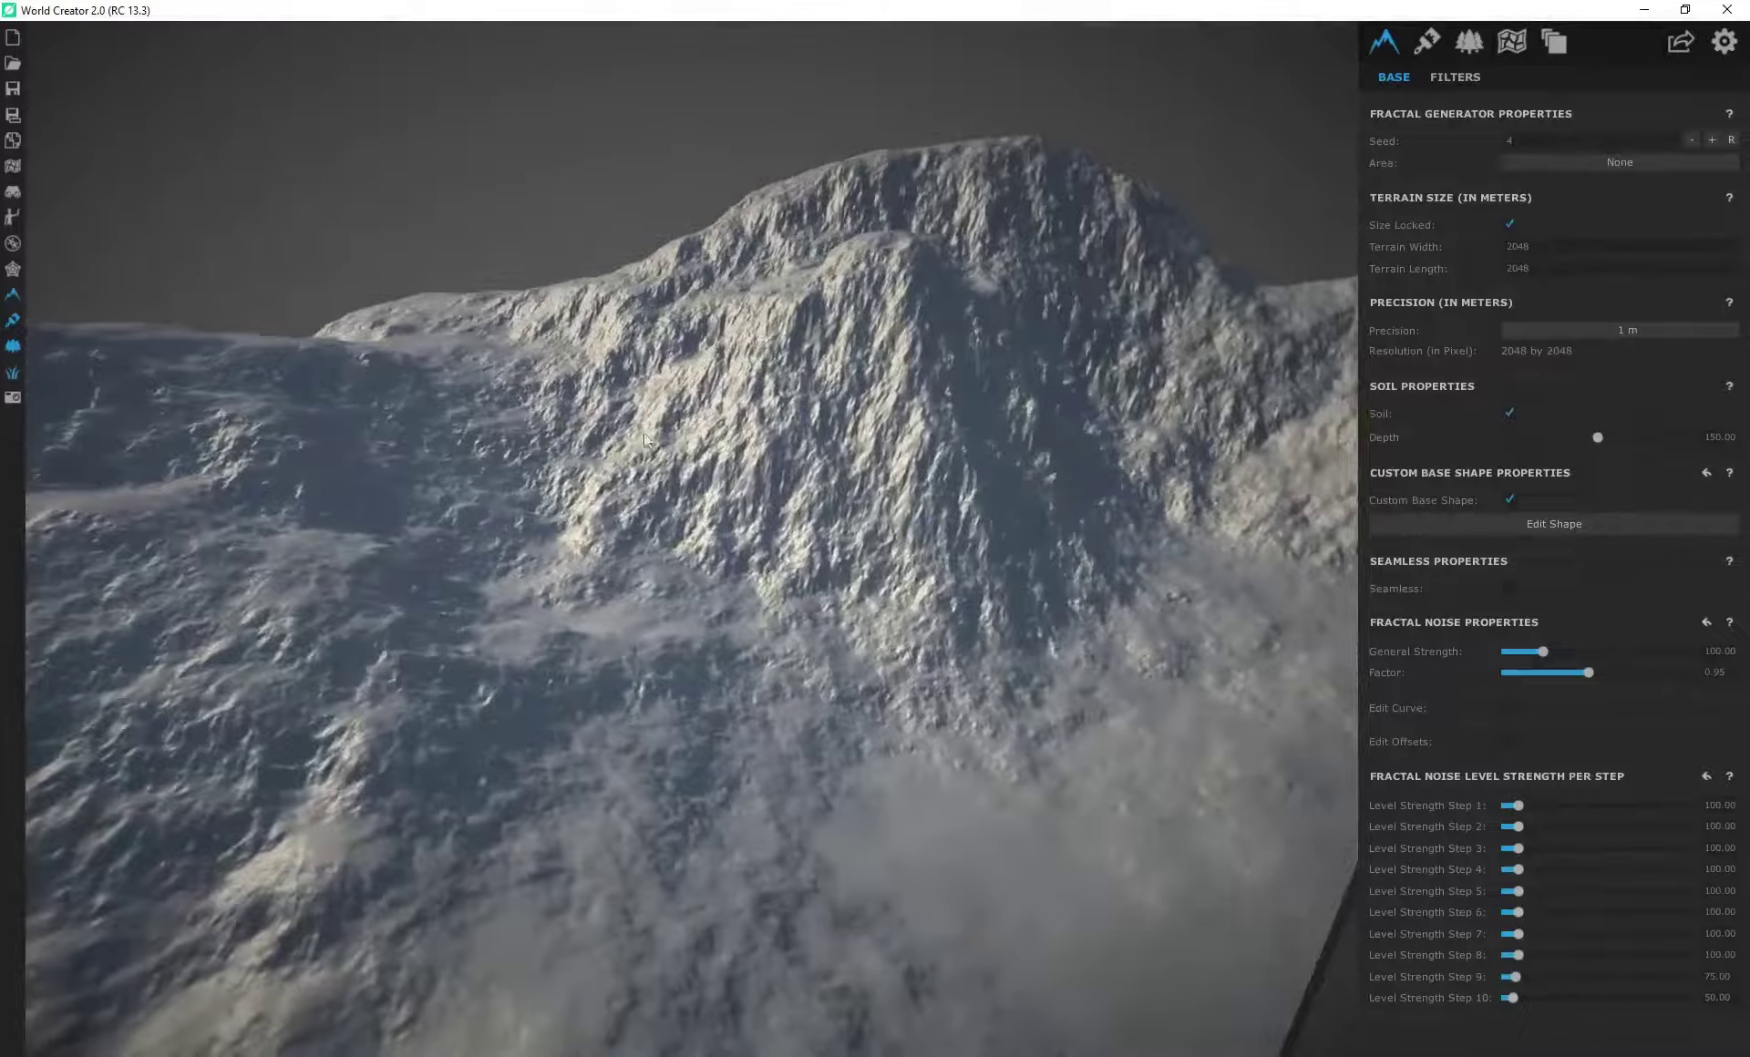
Step: Return to the plain terrain without a custom base shape, enable Seamless and inspect the blended borders
scroll(784, 479, "up", 1)
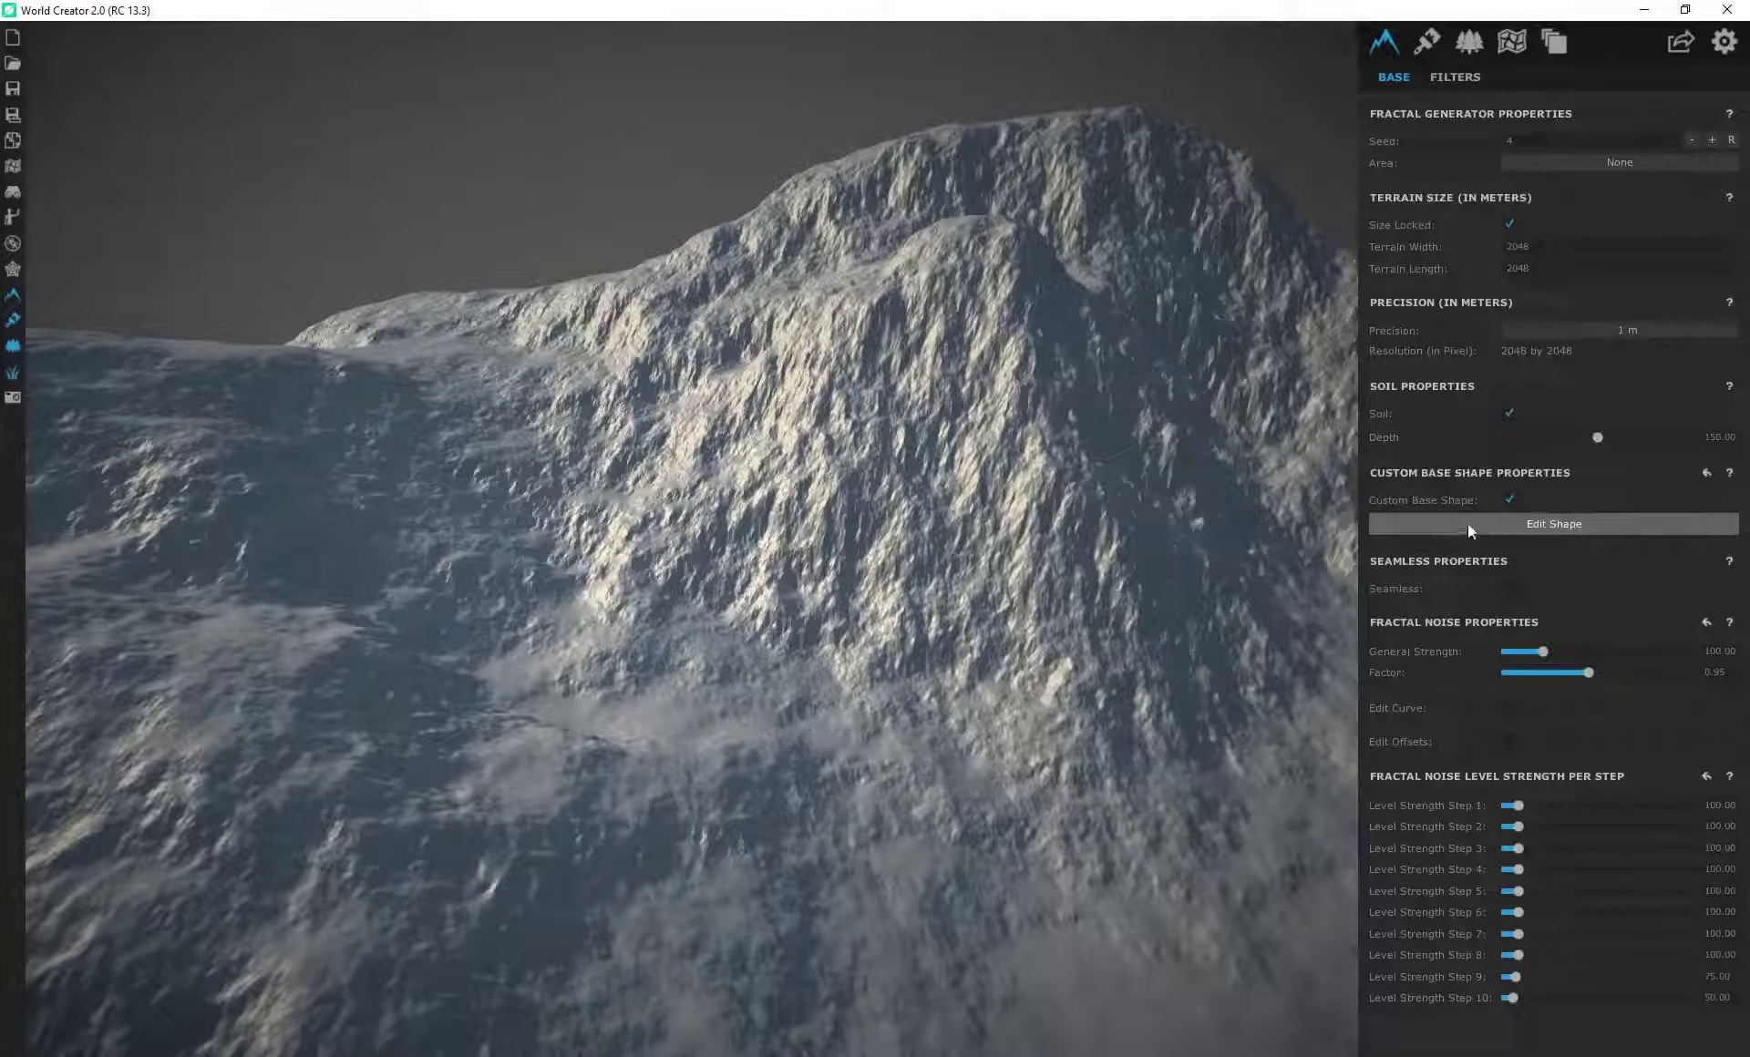
left_click_drag(658, 622, 625, 534)
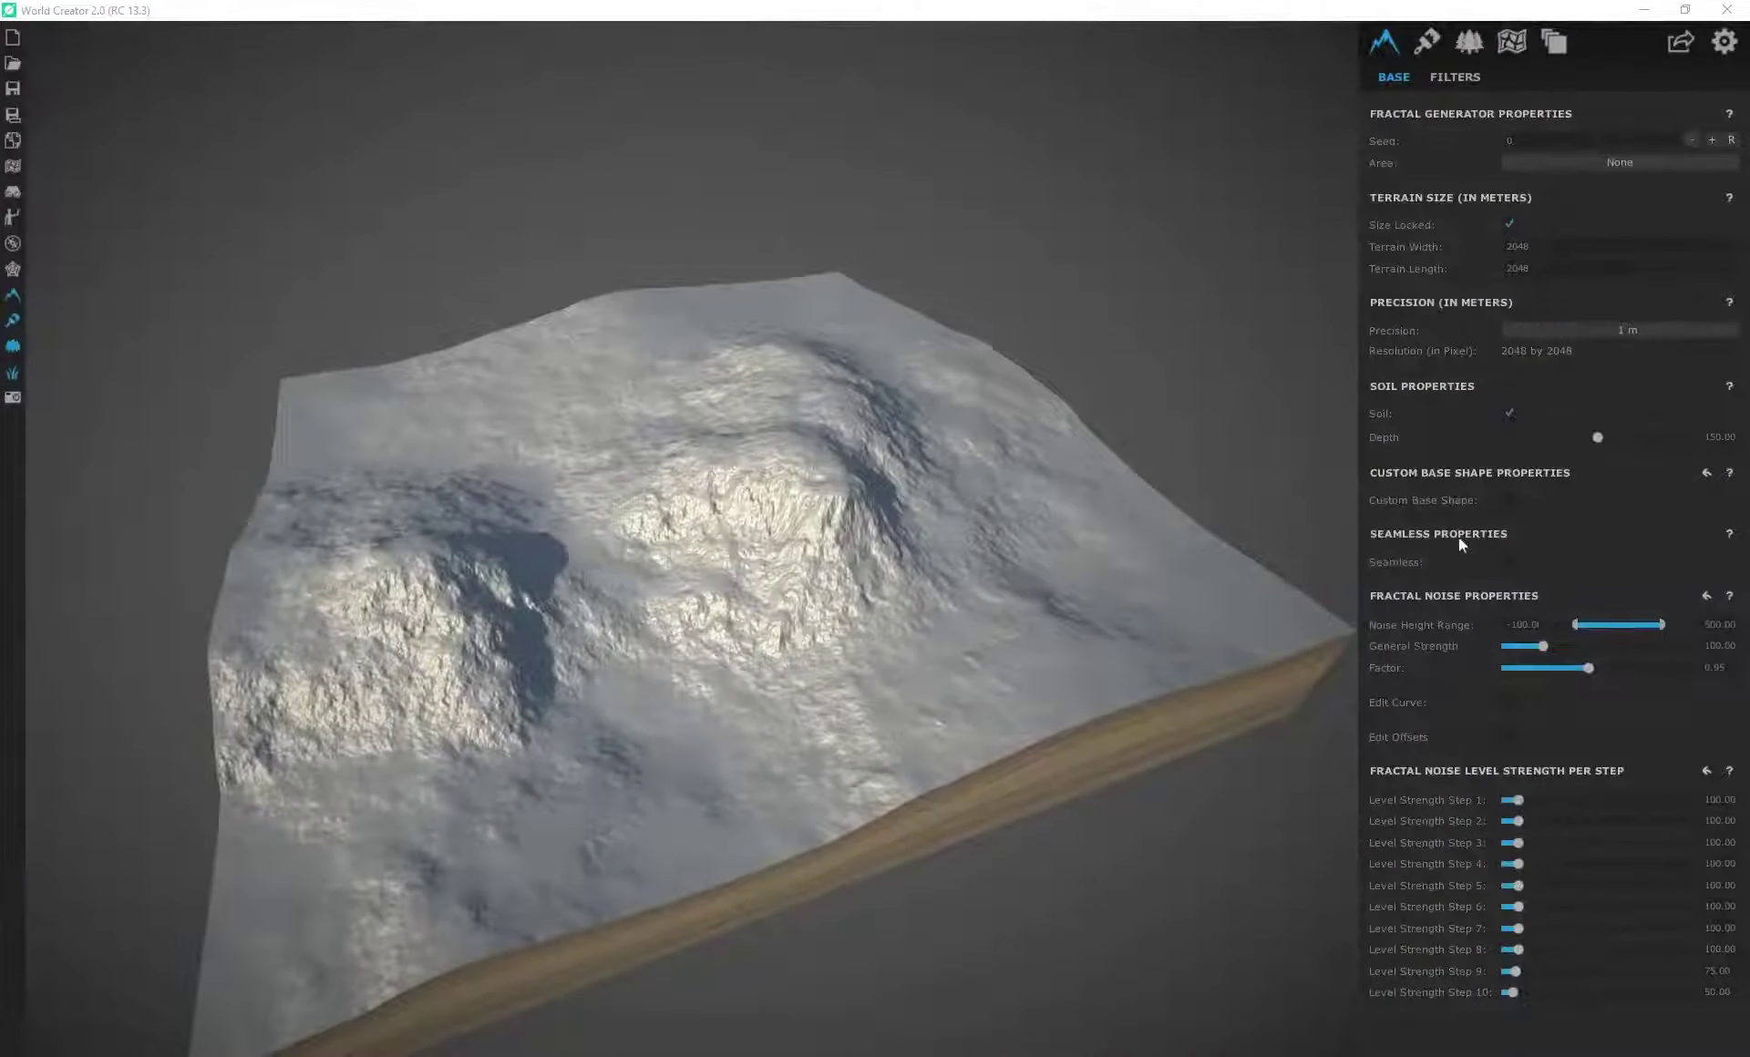
left_click(1509, 561)
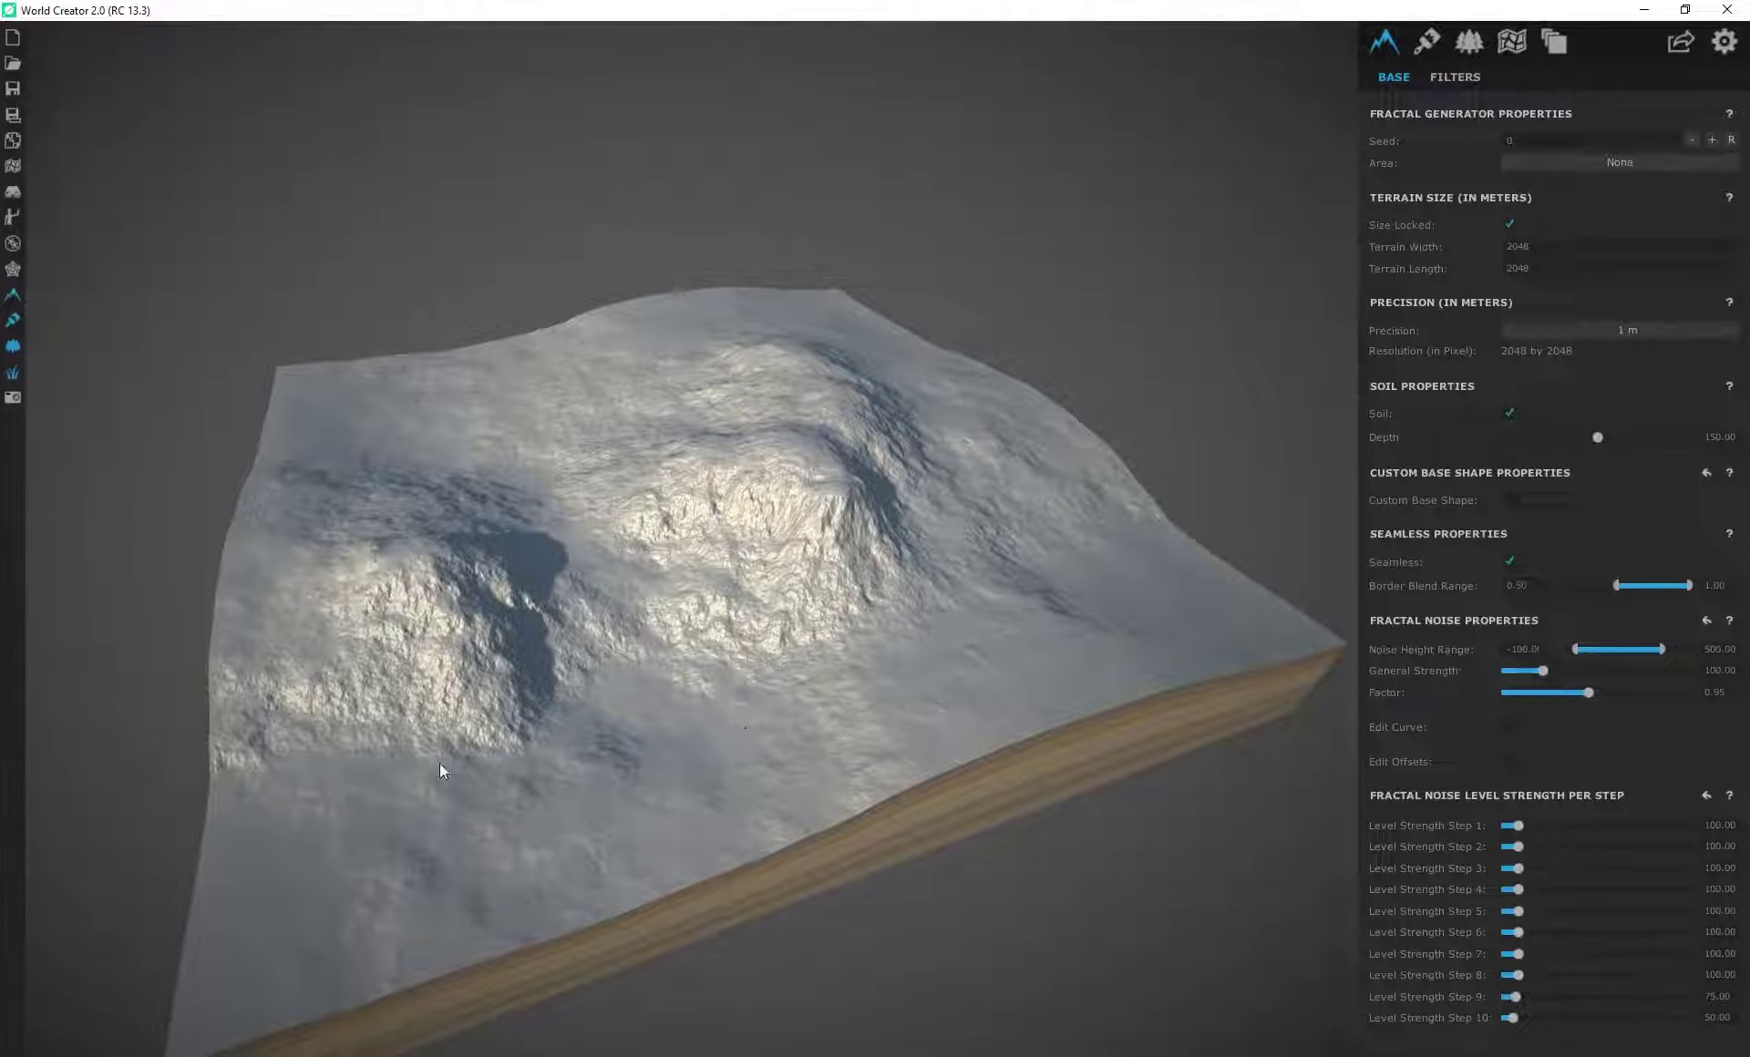
right_click_drag(1021, 844, 999, 789)
middle_click_drag(999, 789, 774, 641)
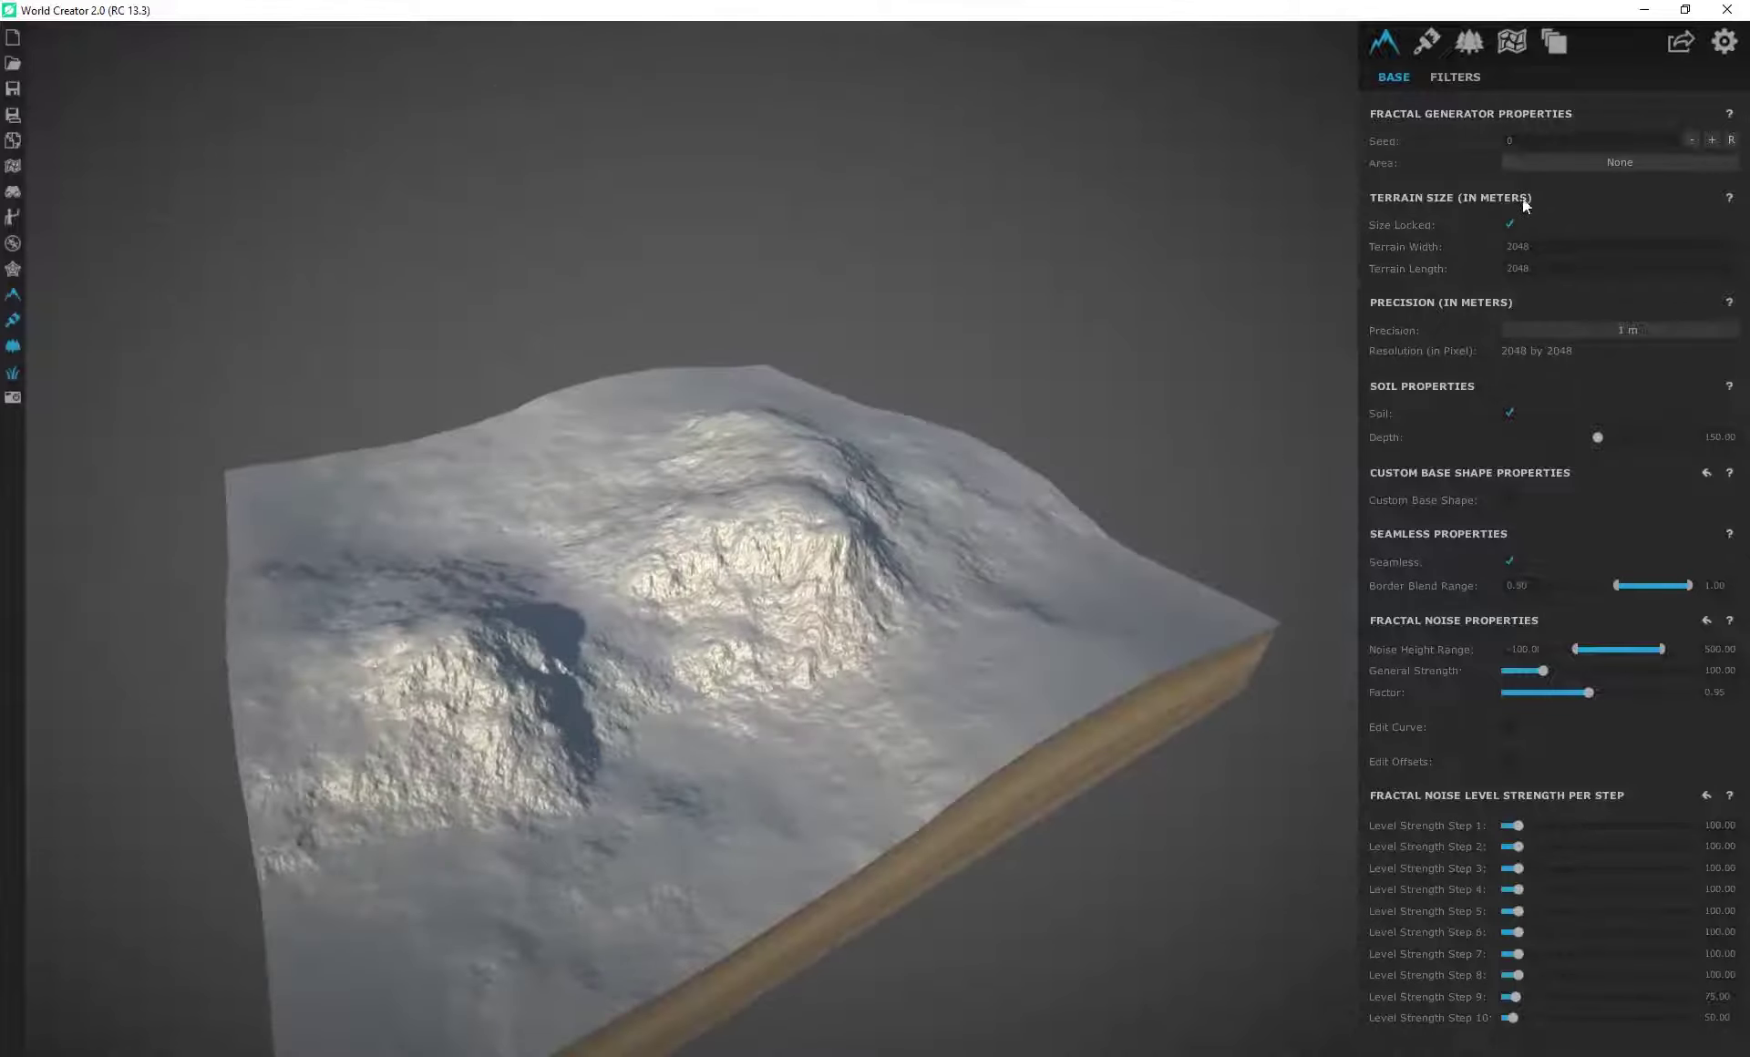
middle_click_drag(789, 545, 777, 631)
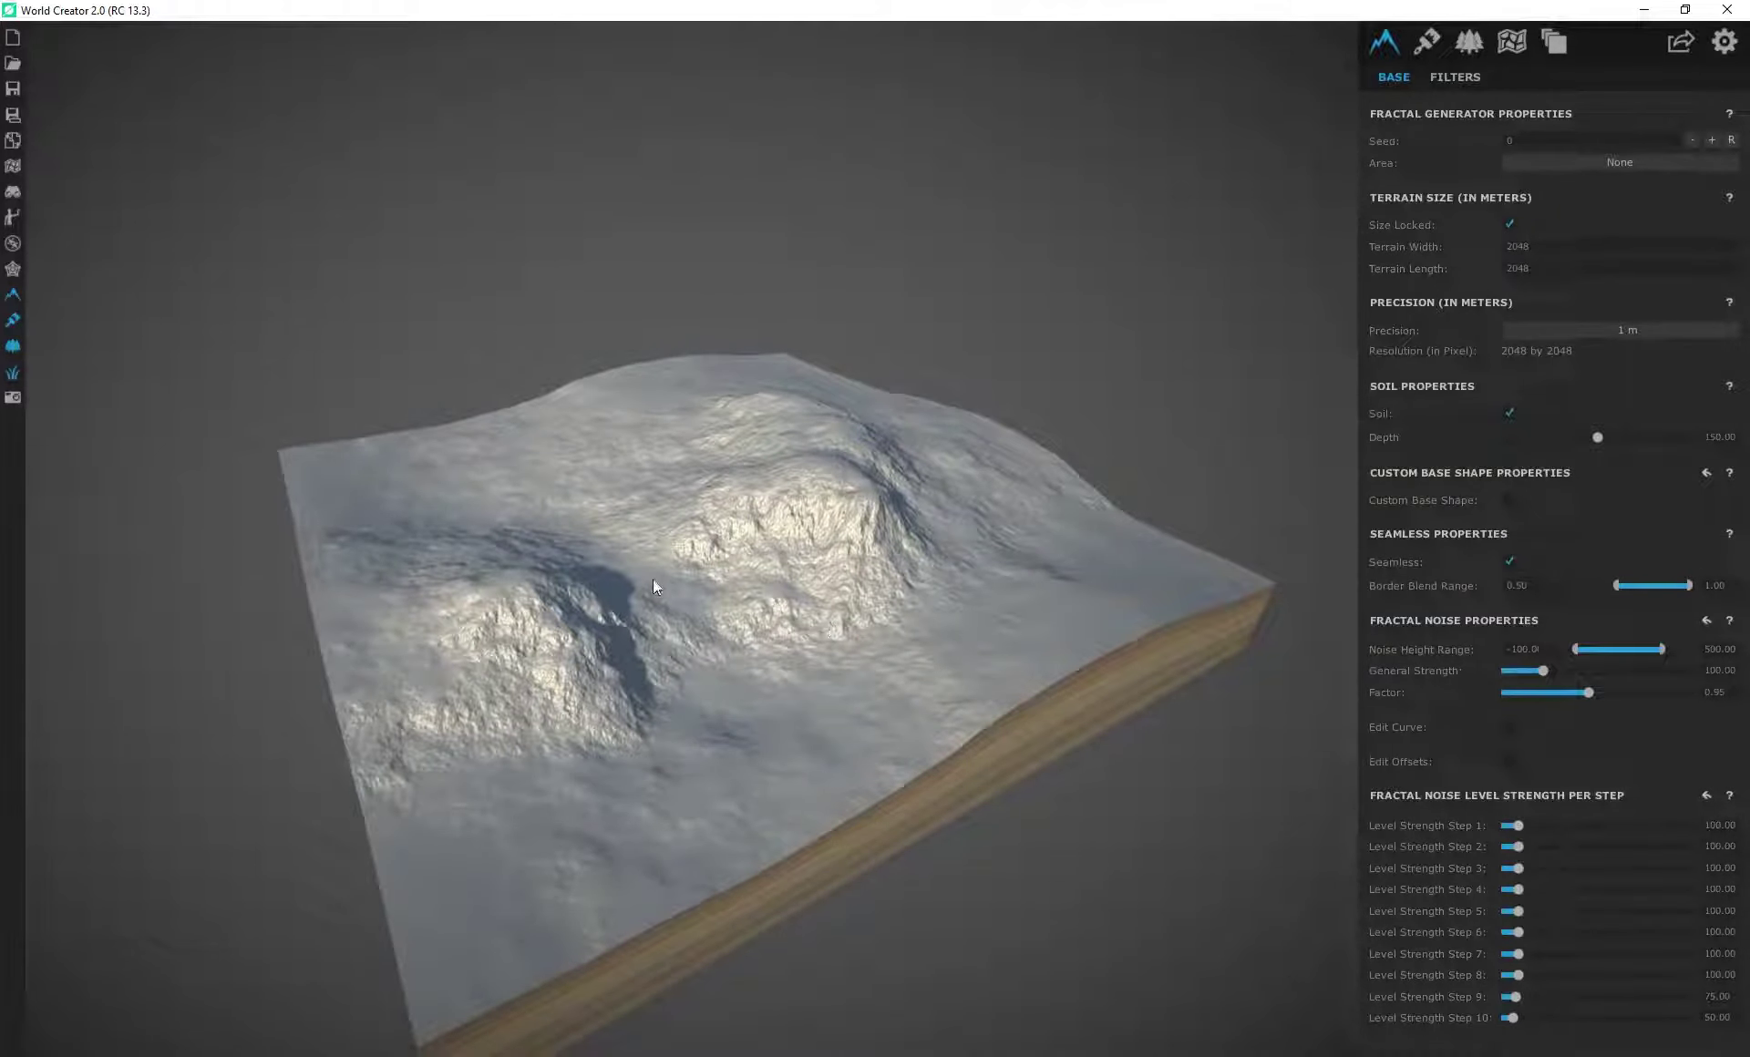
scroll(817, 632, "up", 4)
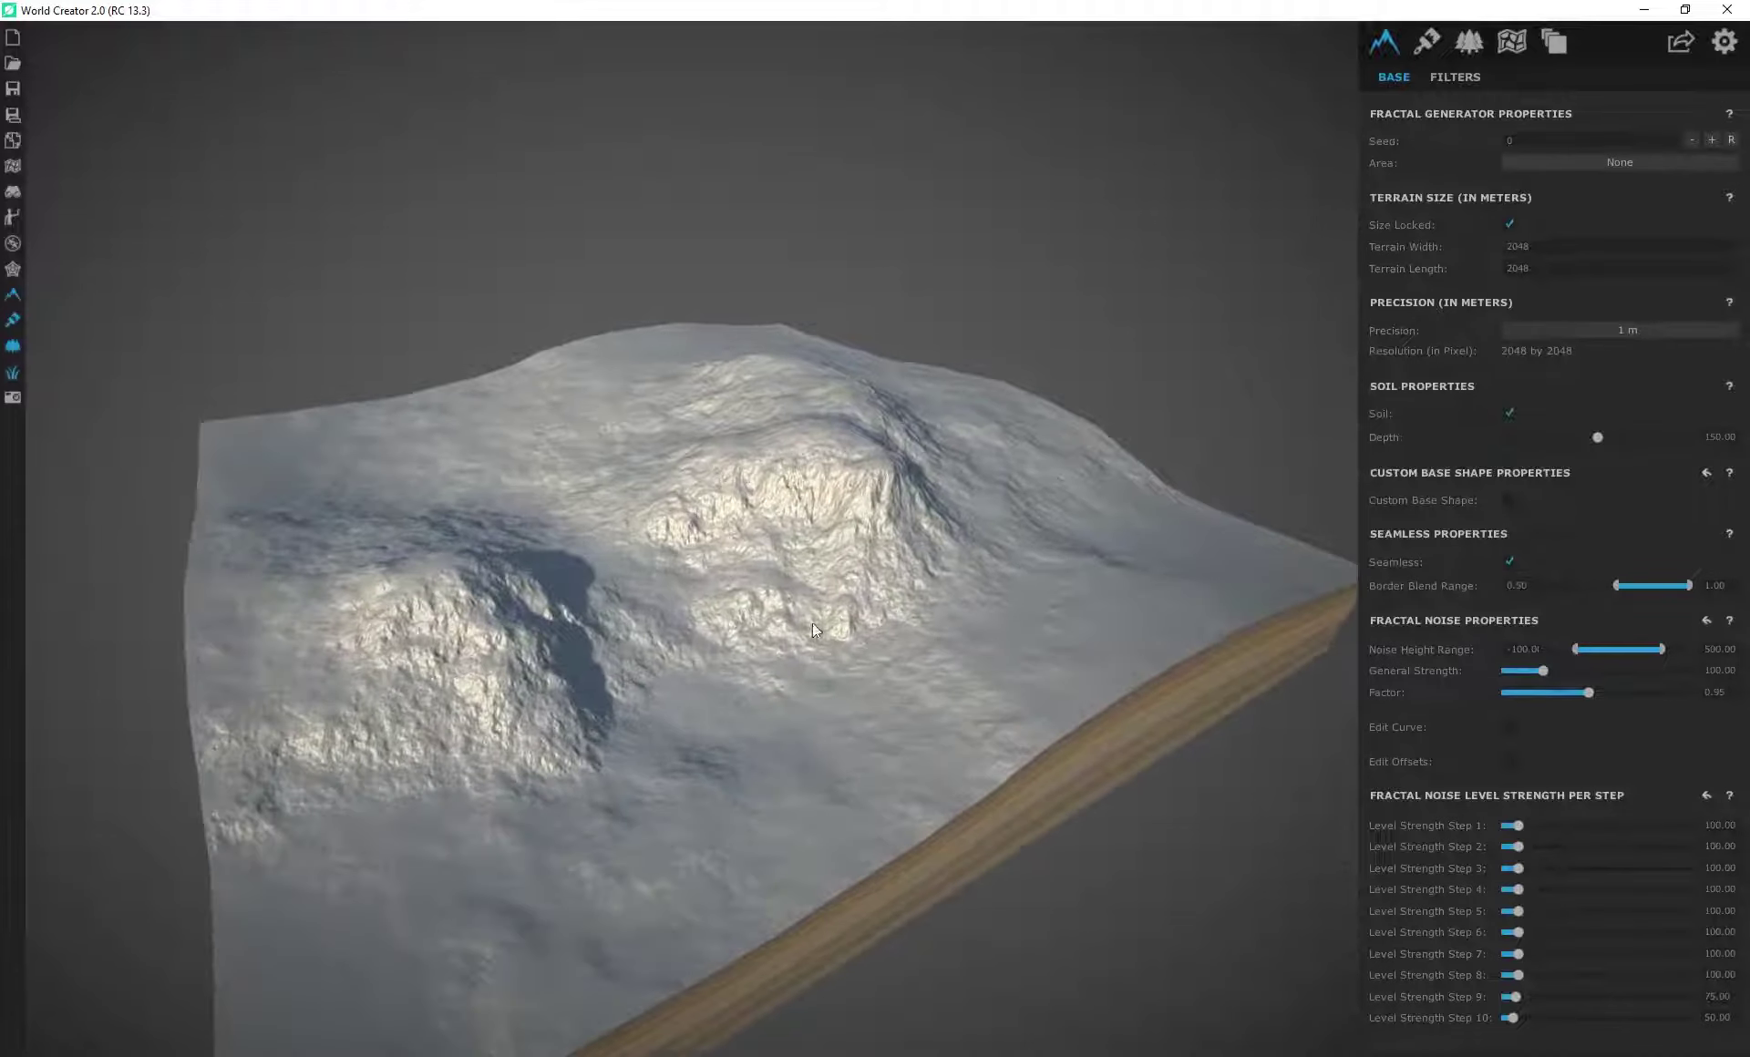
middle_click_drag(888, 695, 725, 649)
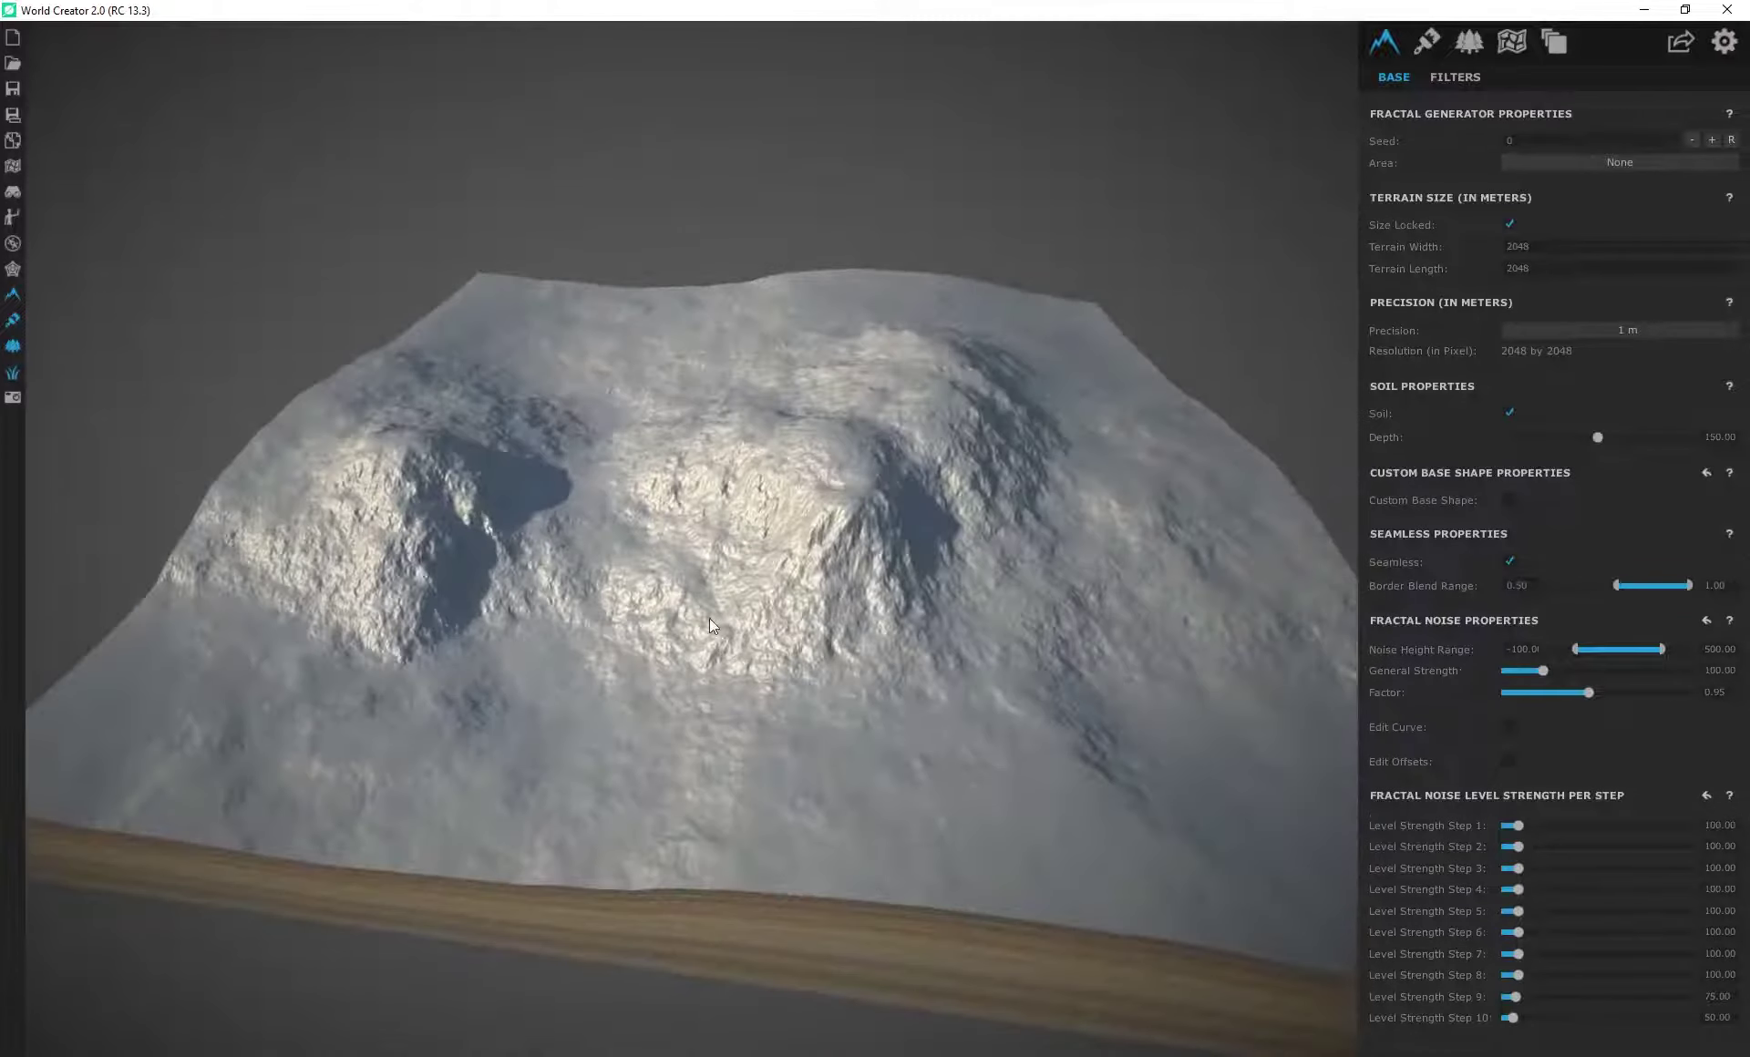
scroll(124, 695, "down", 1)
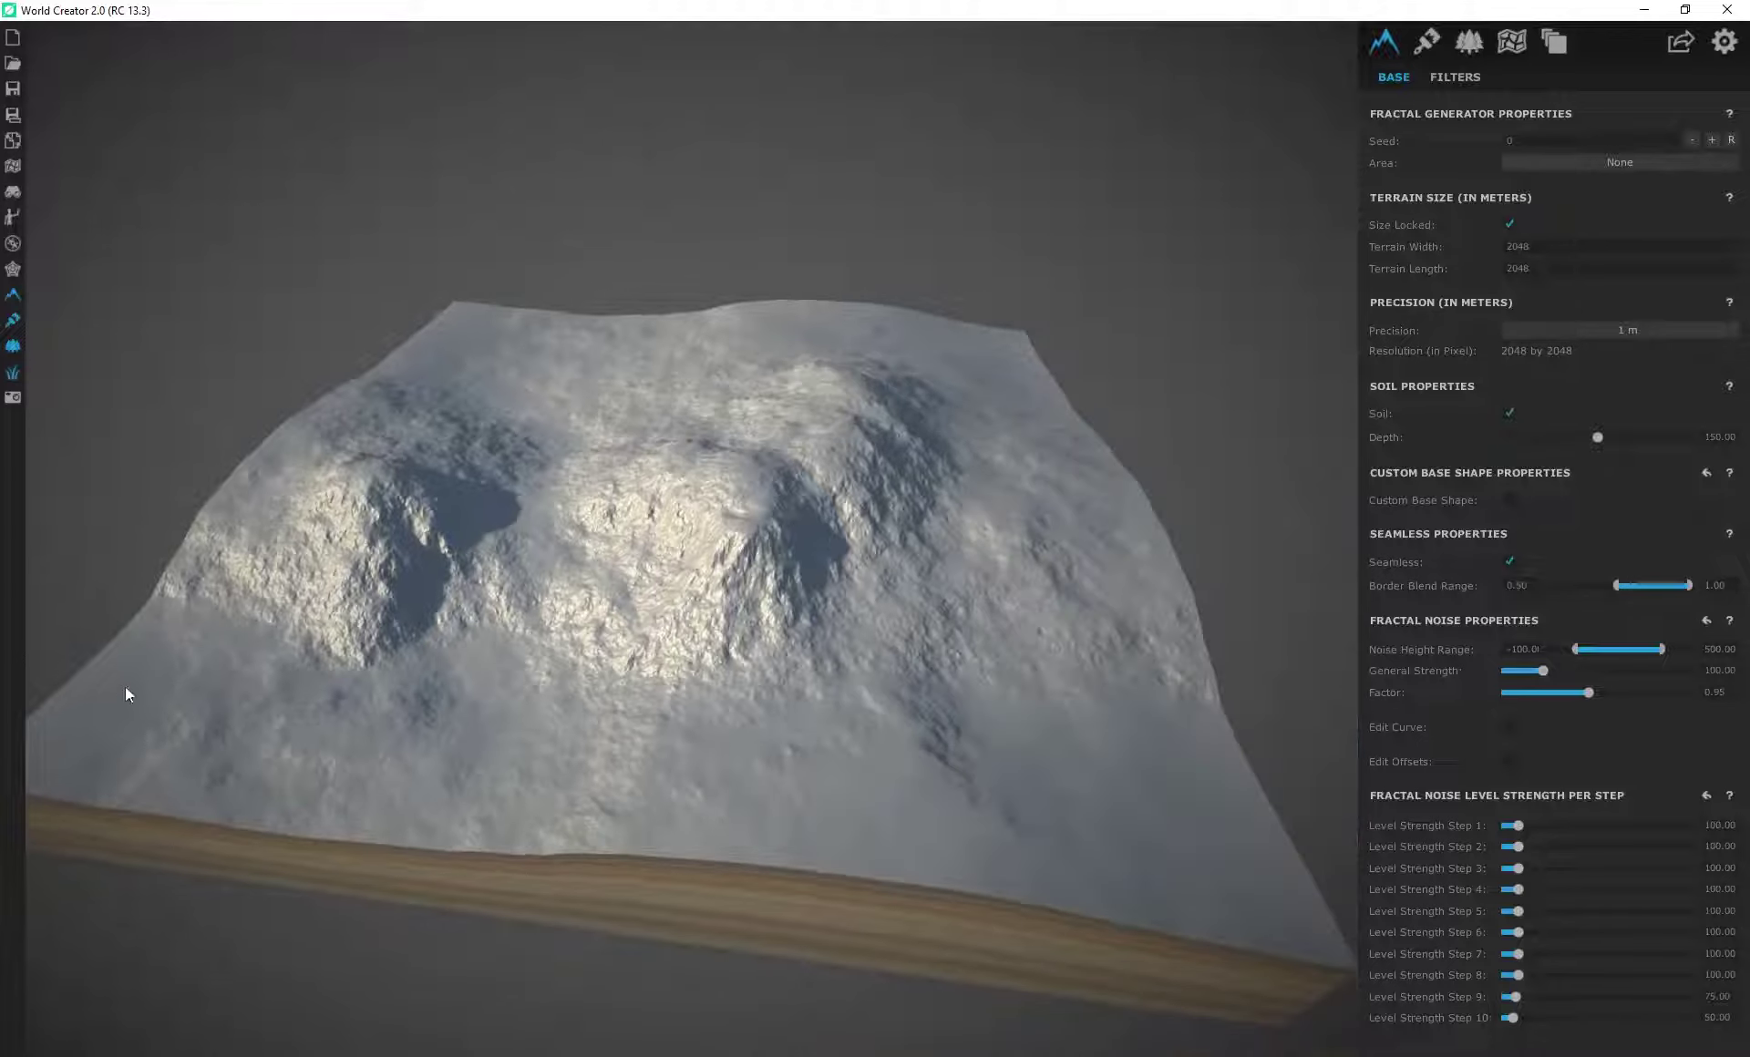
Step: Switch Seamless off and on again to compare how the terrain borders change
left_click(1509, 561)
left_click(1509, 561)
left_click_drag(369, 663, 370, 566)
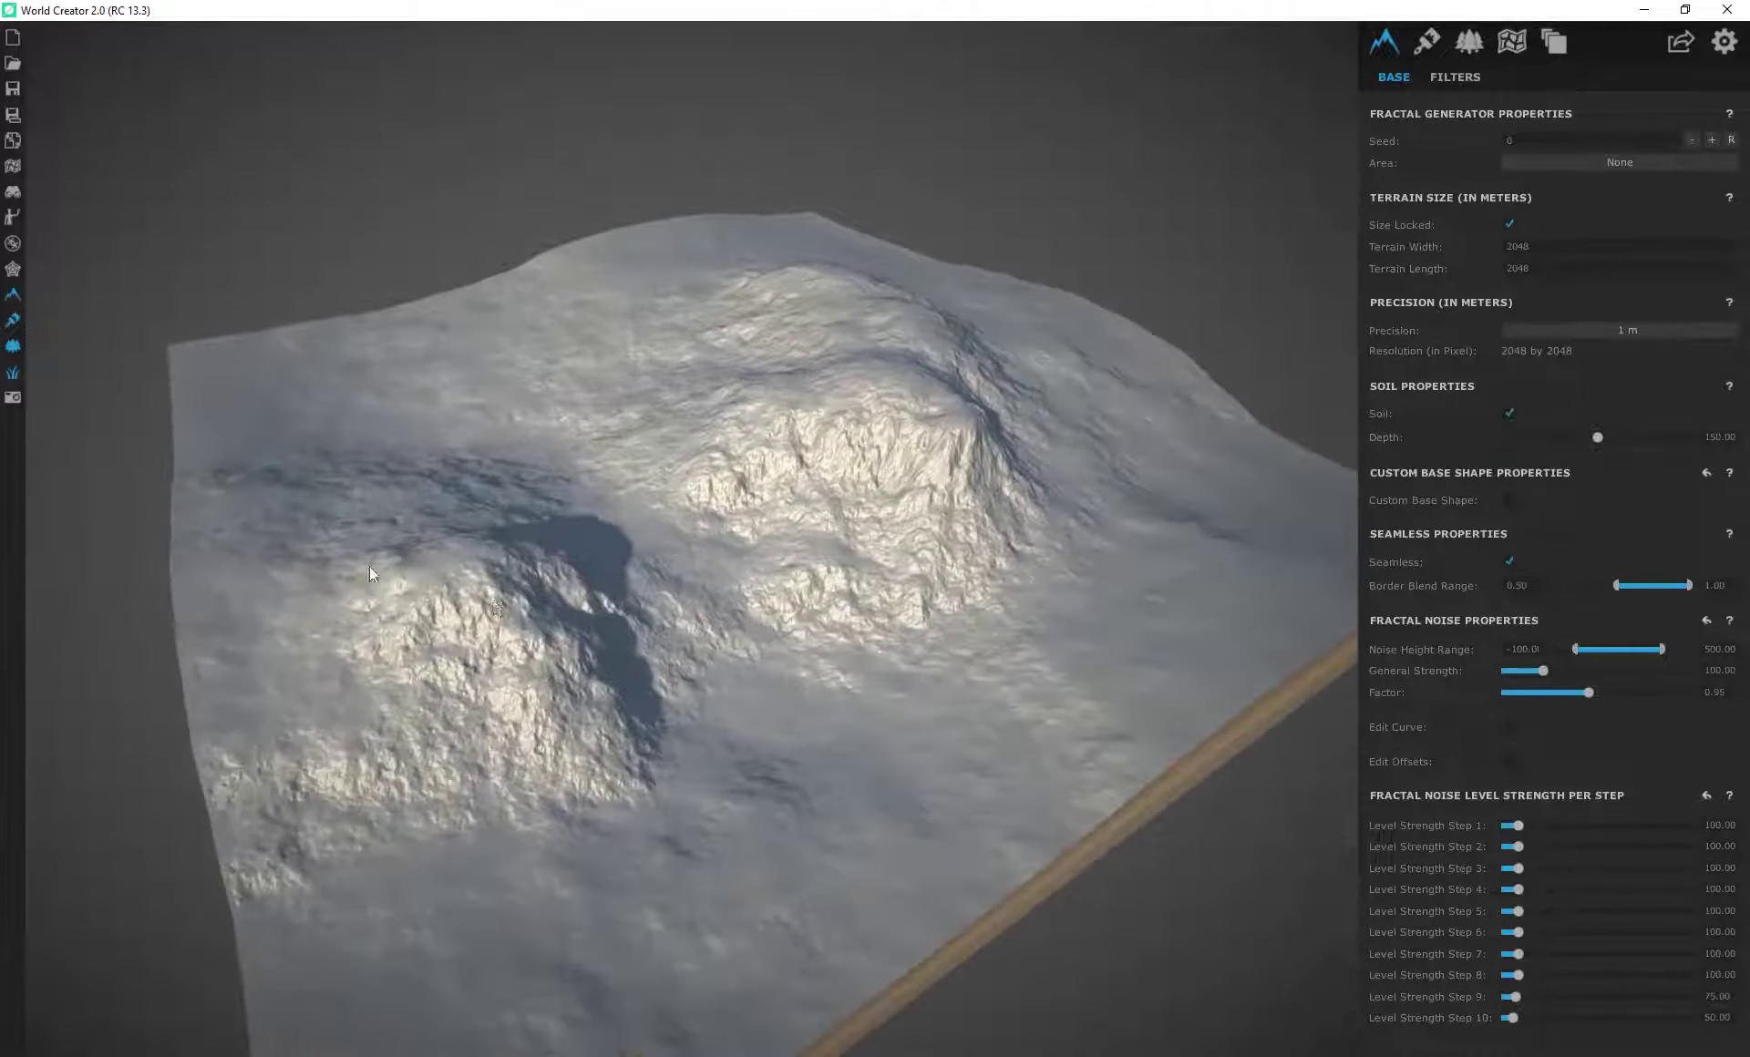
Step: Increase the fractal generator seed to 2 and compare that terrain's borders with Seamless disabled and re-enabled
left_click(1712, 140)
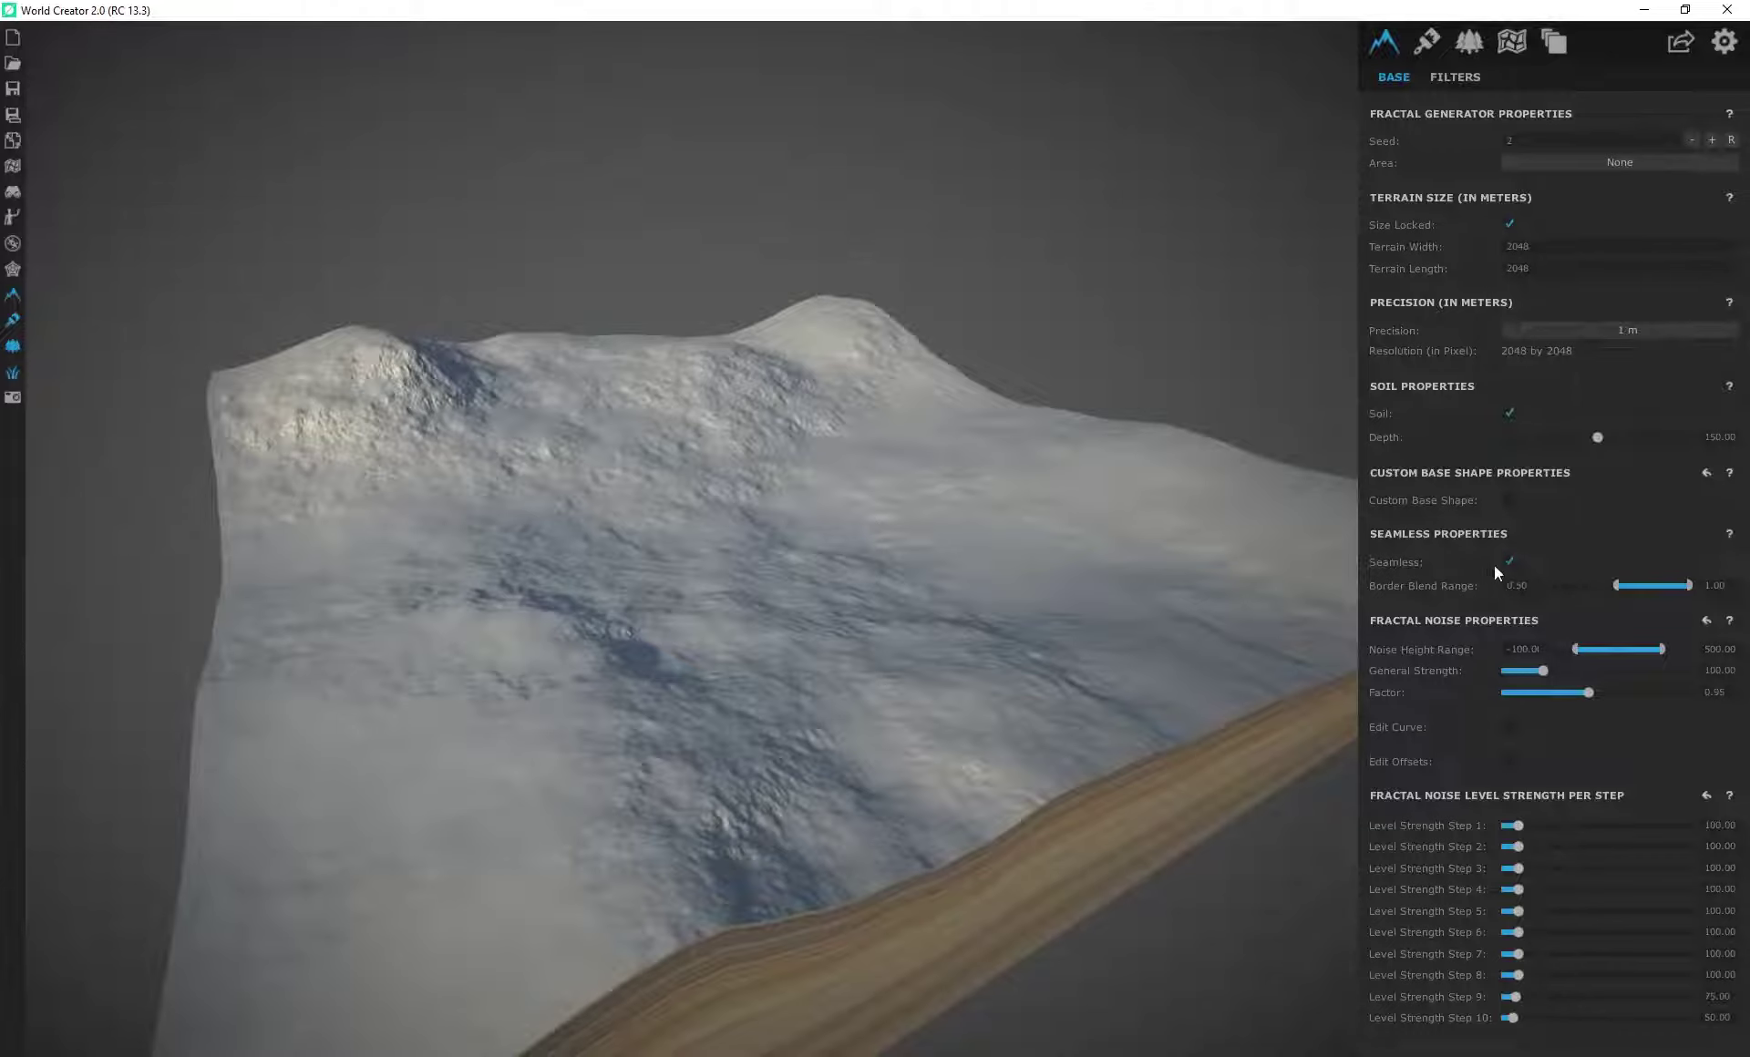
left_click(1510, 562)
scroll(906, 494, "down", 5)
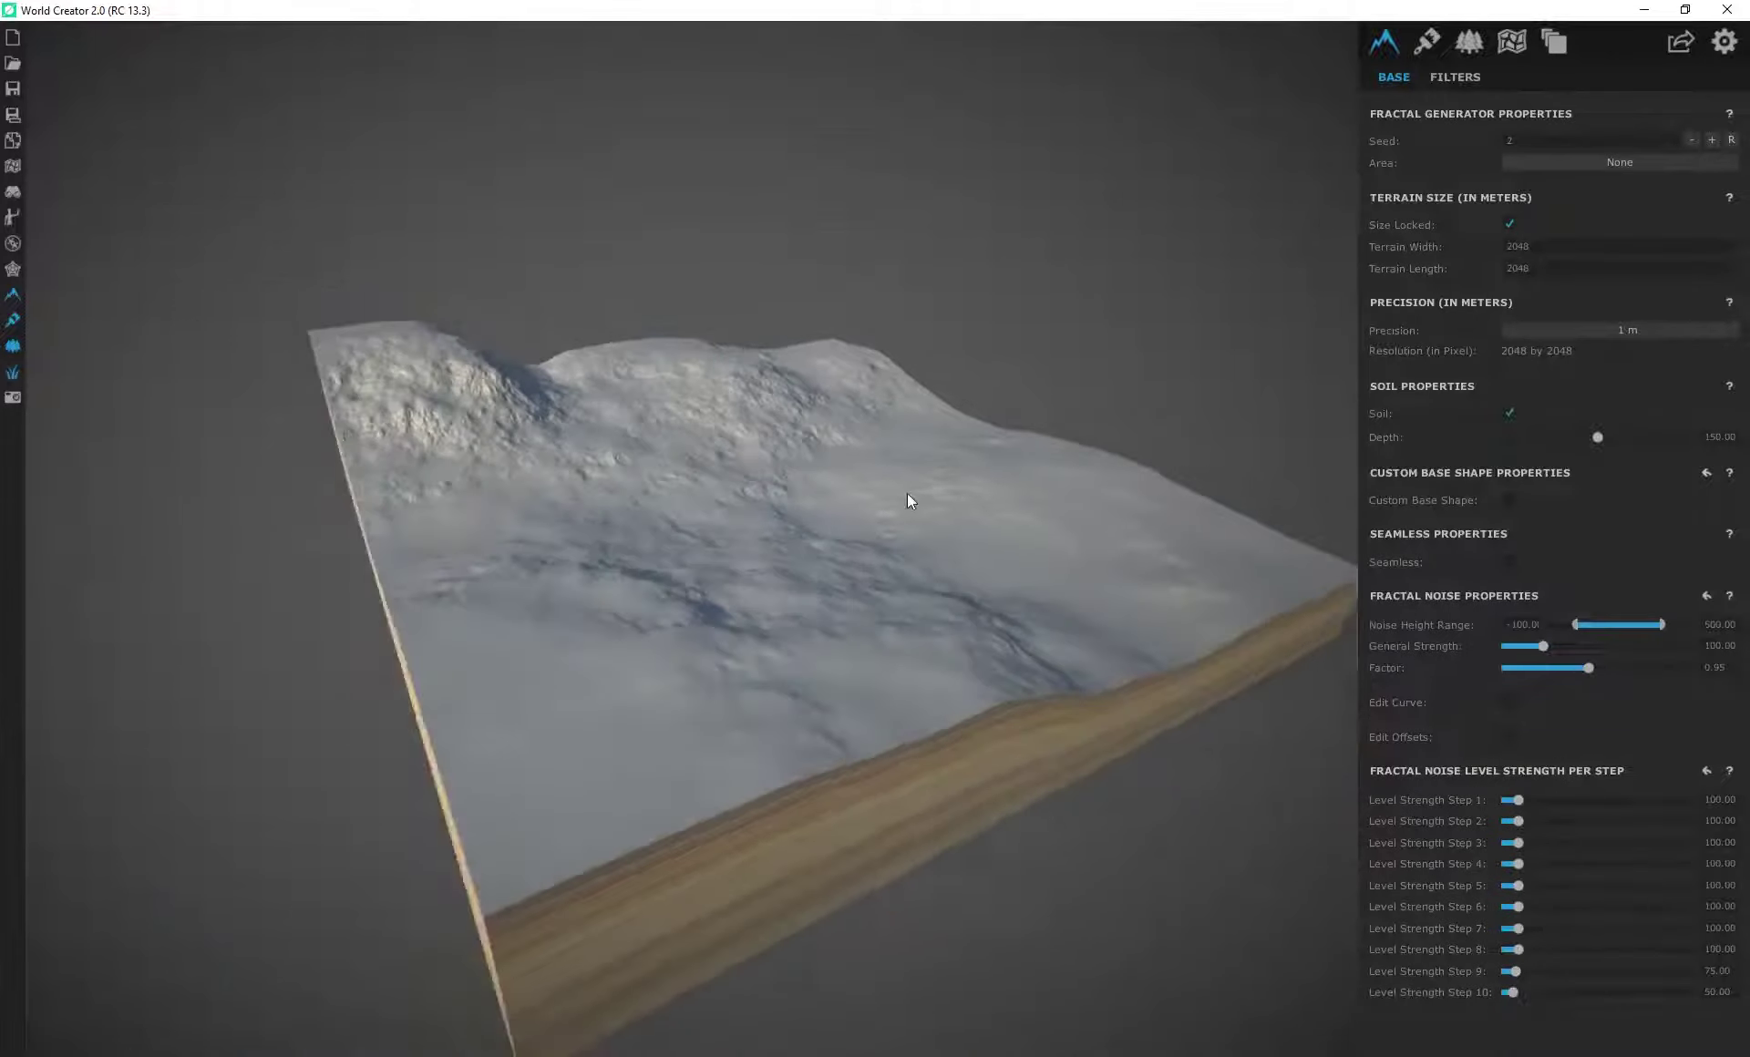
right_click_drag(907, 494, 718, 538)
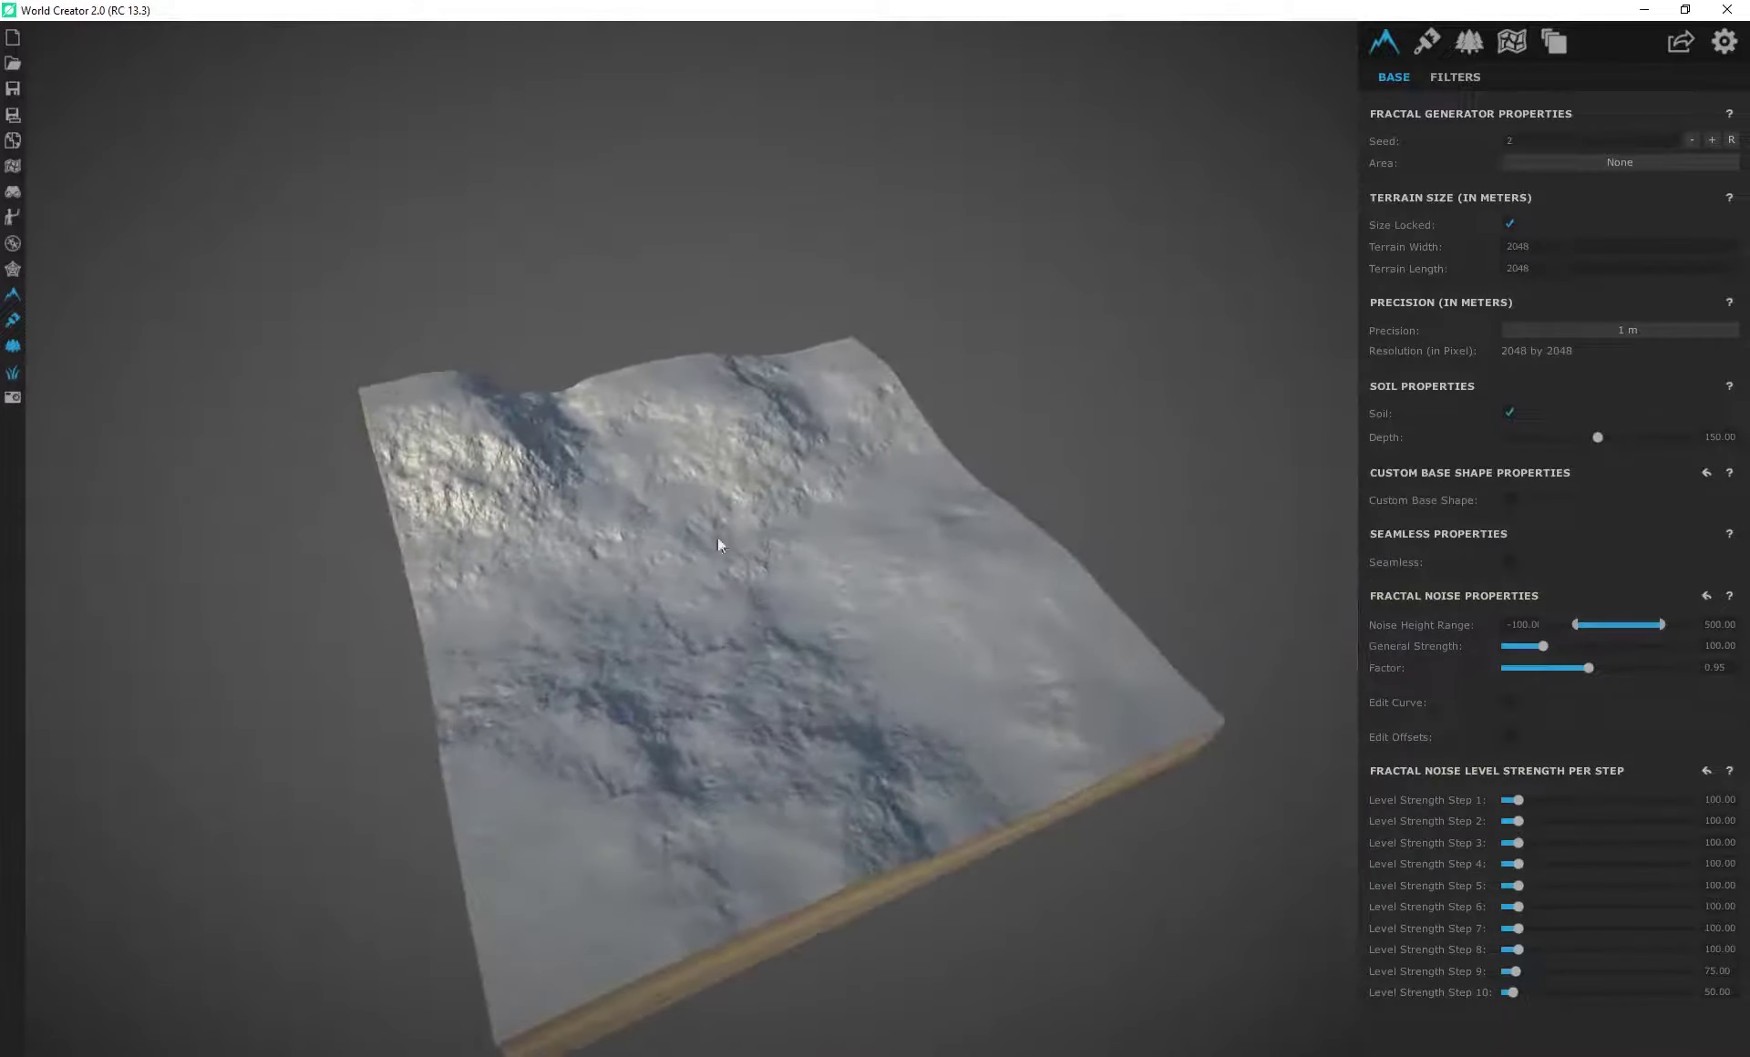
left_click(1508, 561)
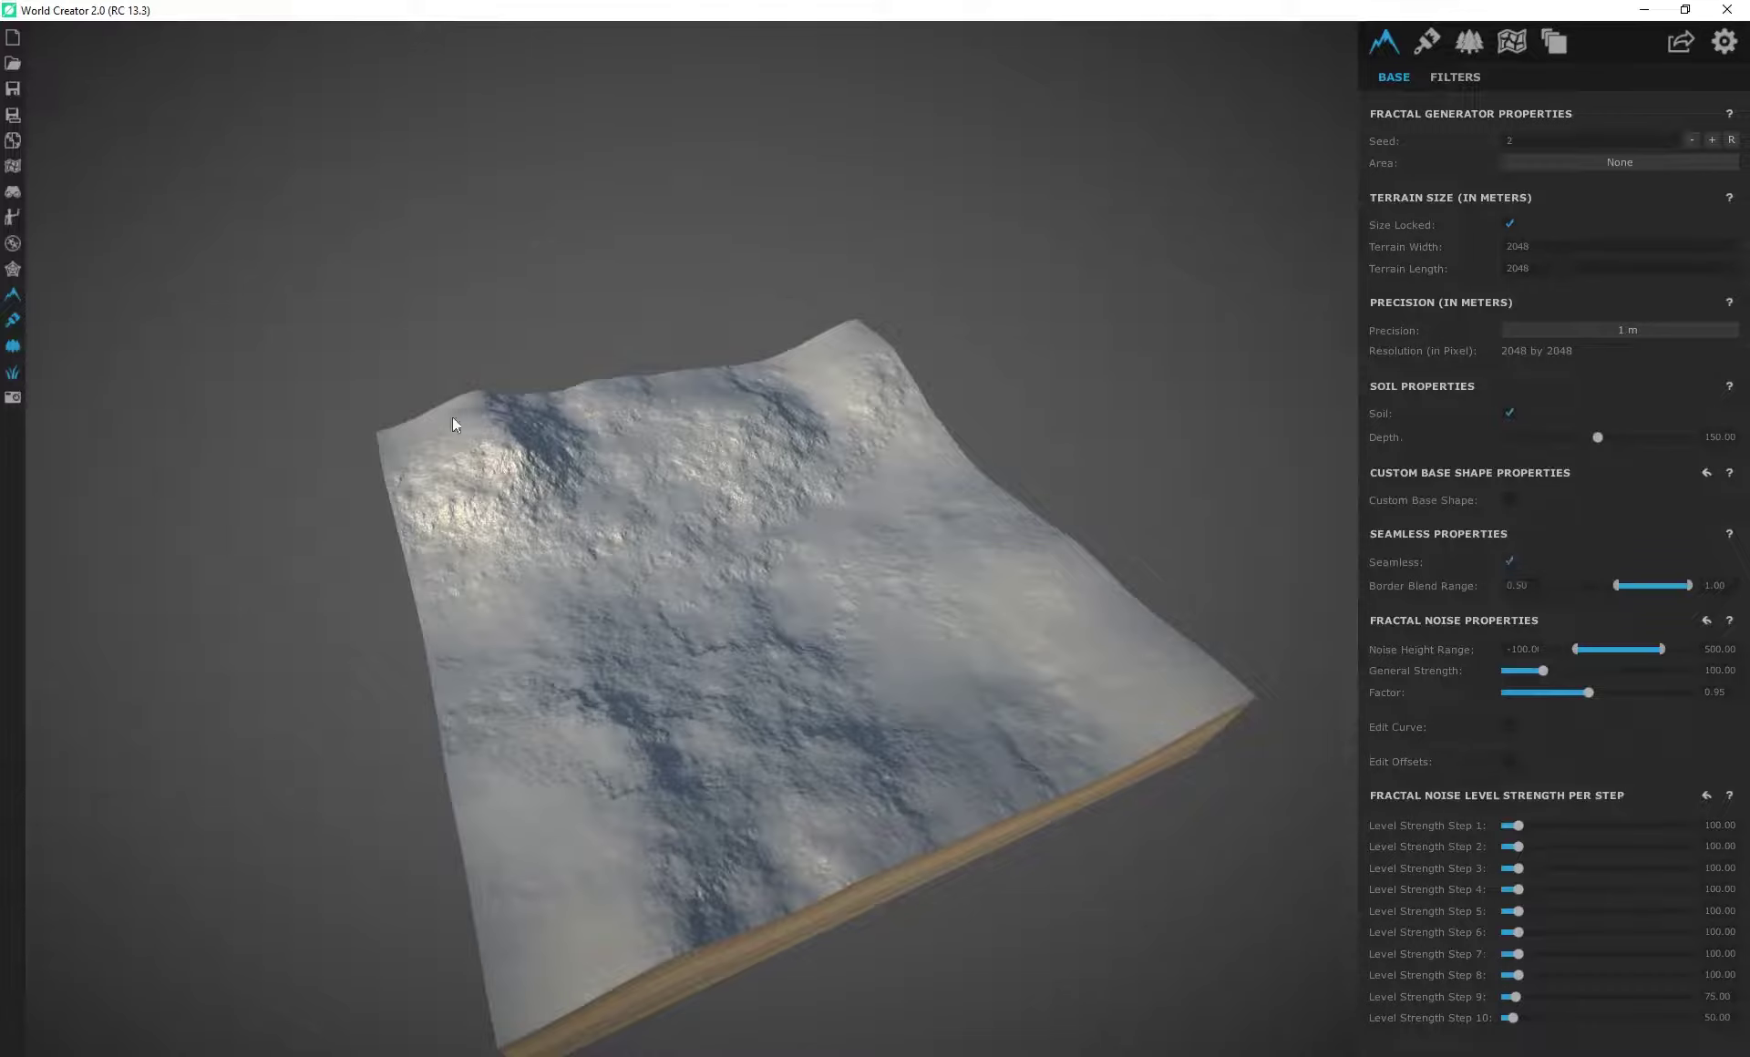
right_click_drag(818, 615, 870, 569)
Step: Increase the fractal generator seed to 3 and set the size-locked terrain width to 4096 m
left_click(1713, 139)
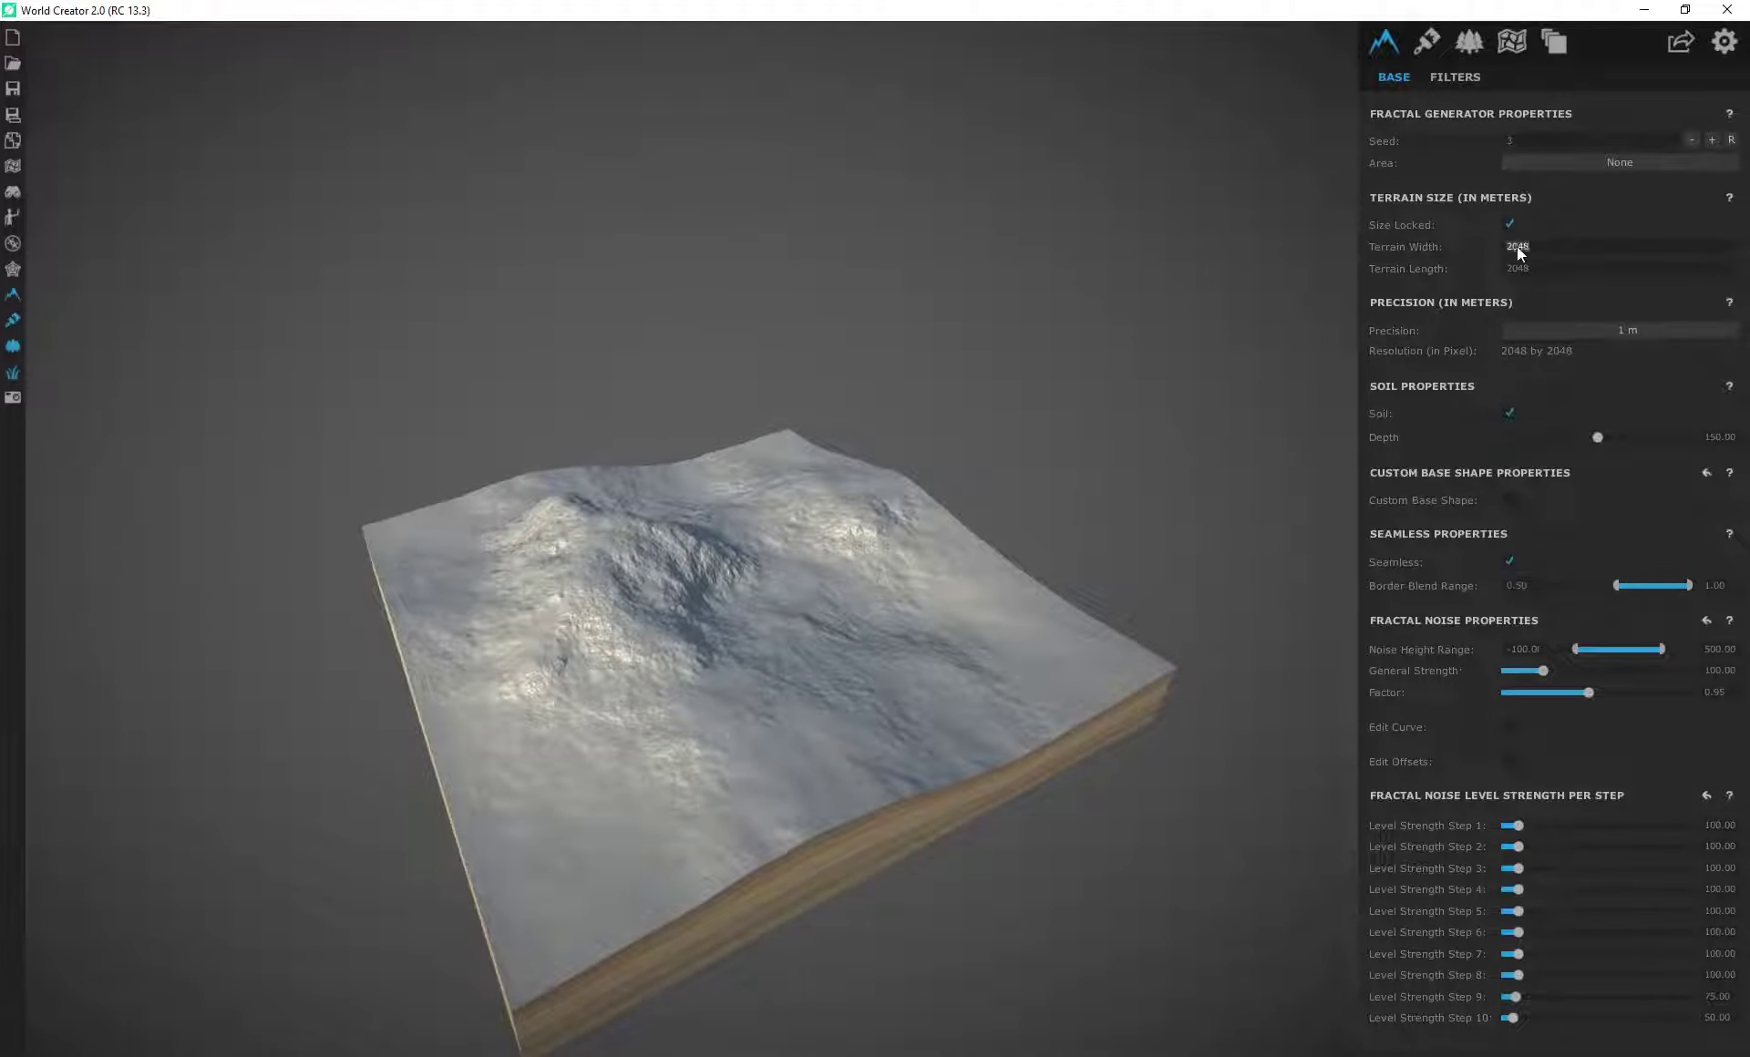
type("4096")
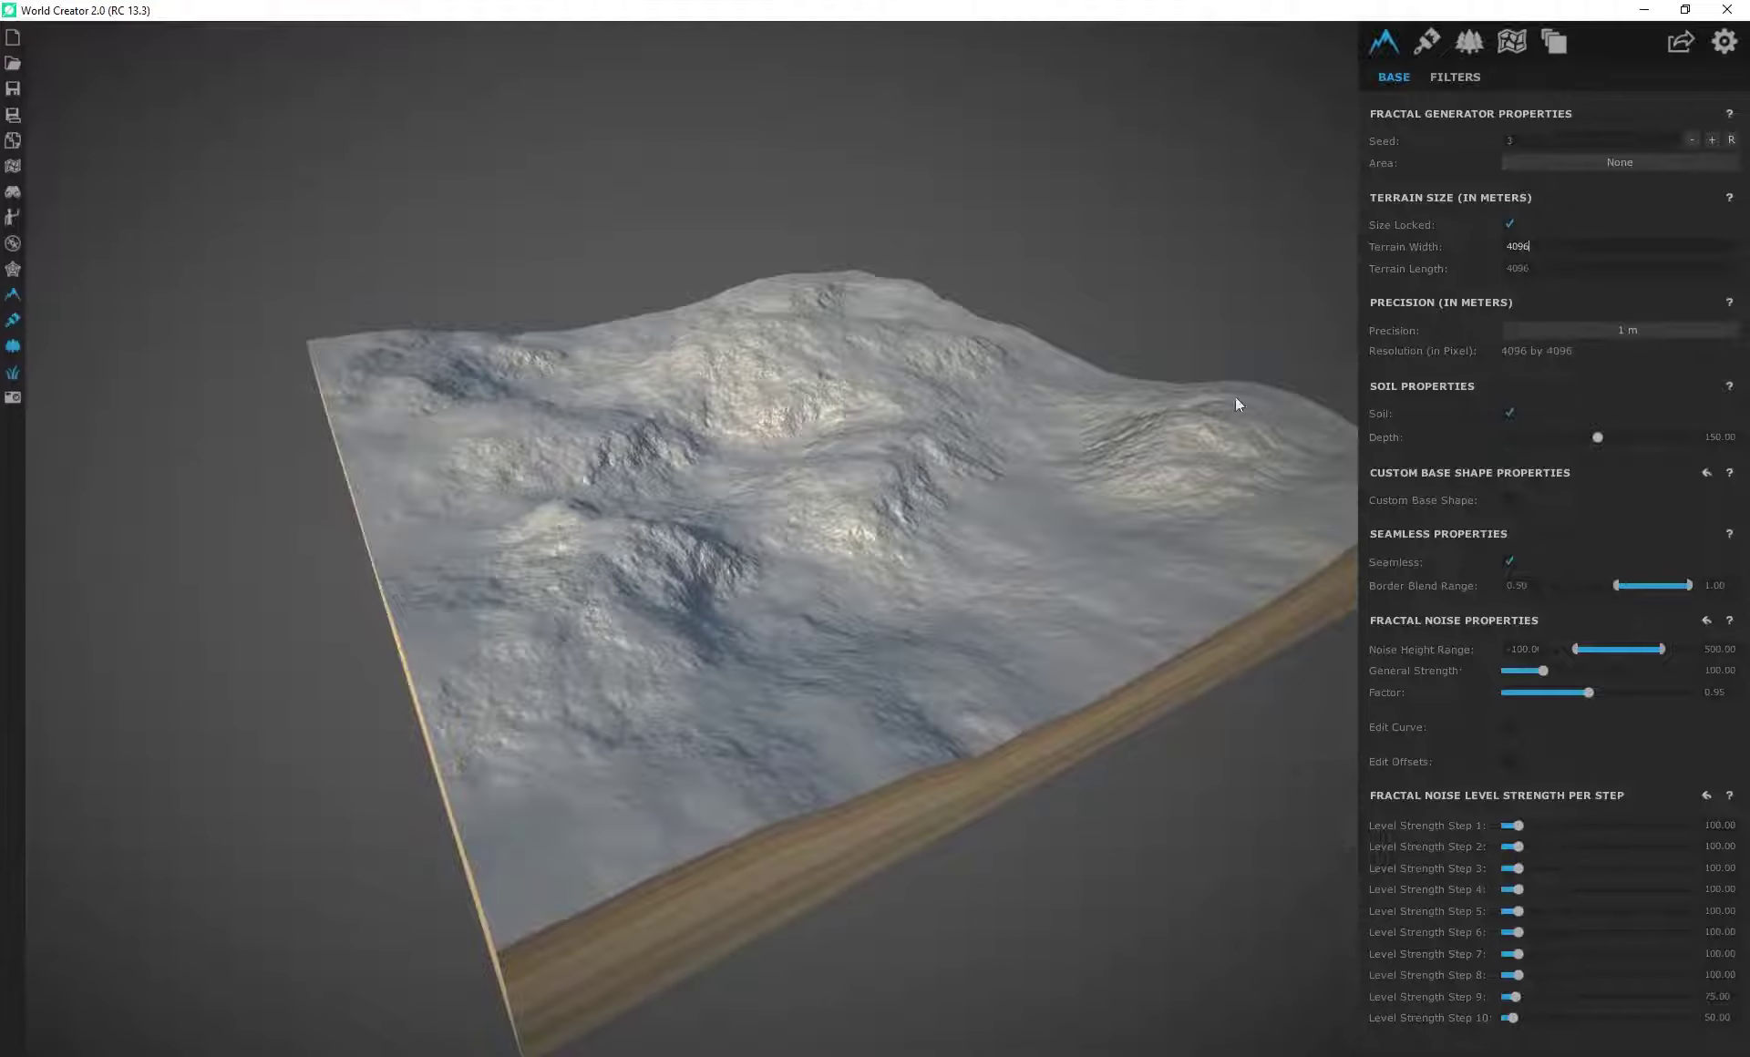
left_click_drag(1238, 406, 594, 549)
scroll(594, 548, "down", 1)
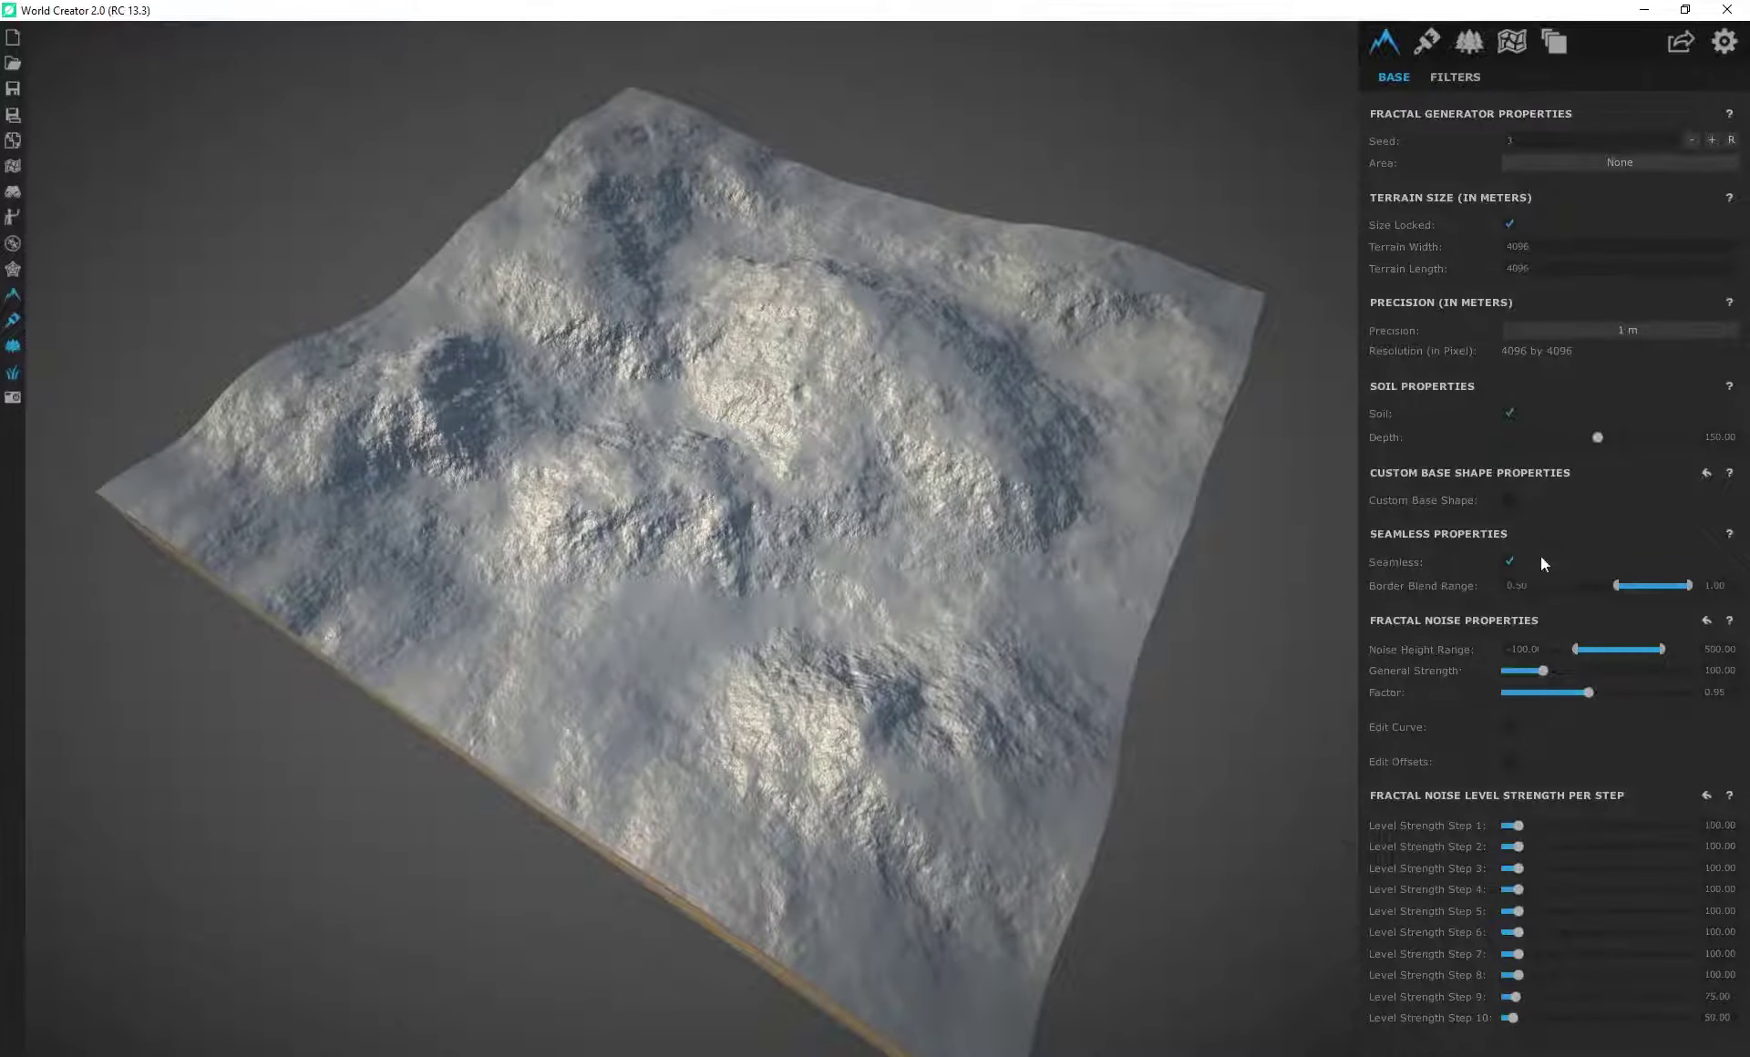
Step: Examine the enlarged seamless terrain and its borders from several sides and distances
left_click_drag(638, 574, 869, 463)
scroll(526, 422, "up", 1)
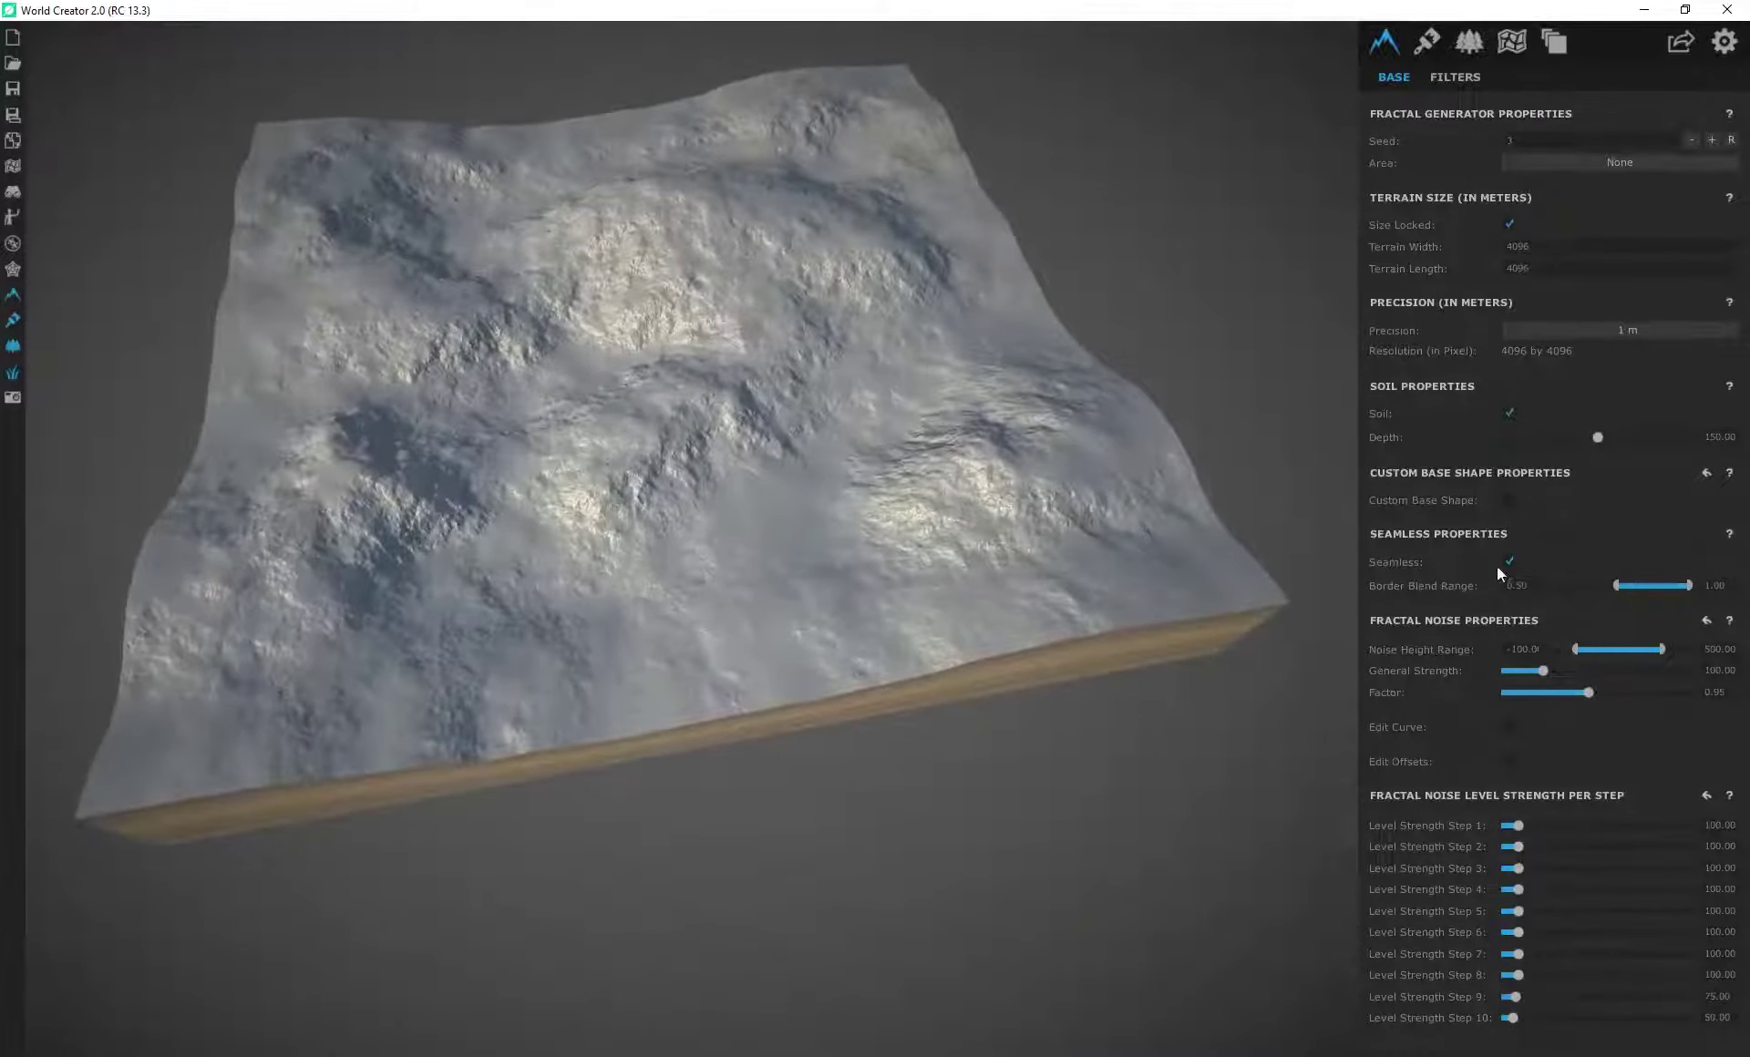
scroll(754, 622, "up", 3)
left_click_drag(600, 621, 675, 551)
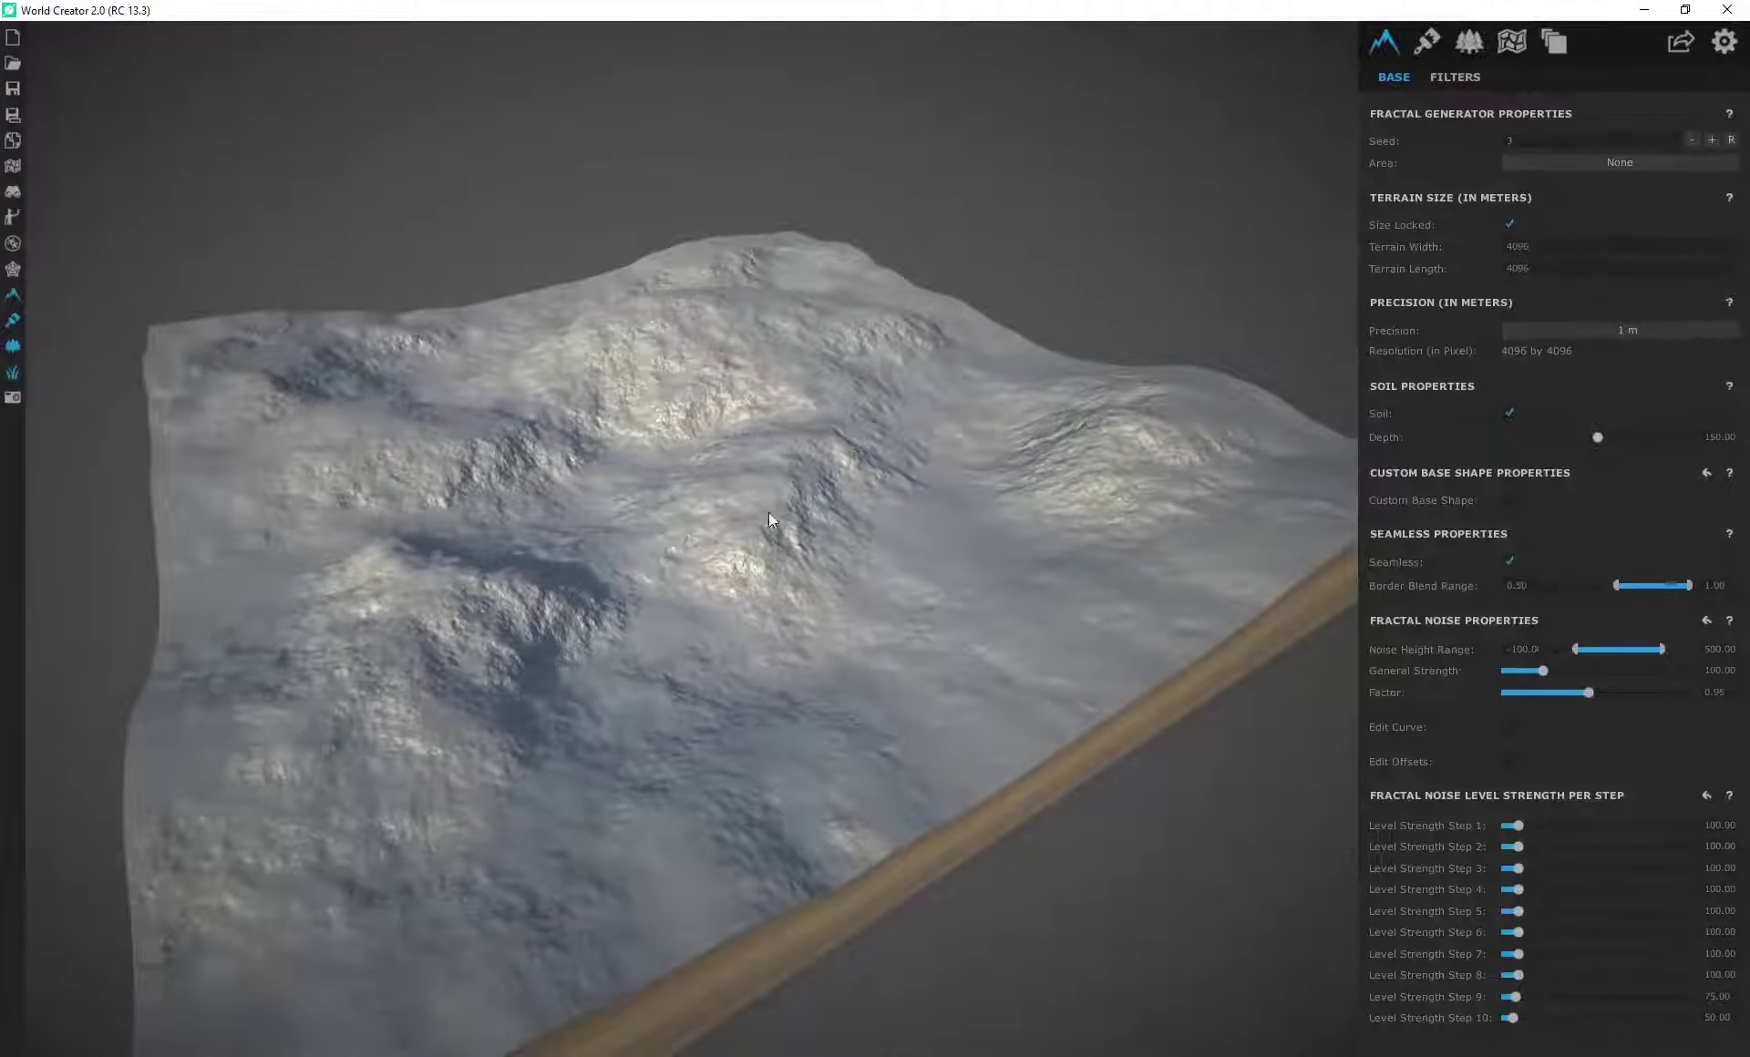
left_click_drag(769, 512, 672, 612)
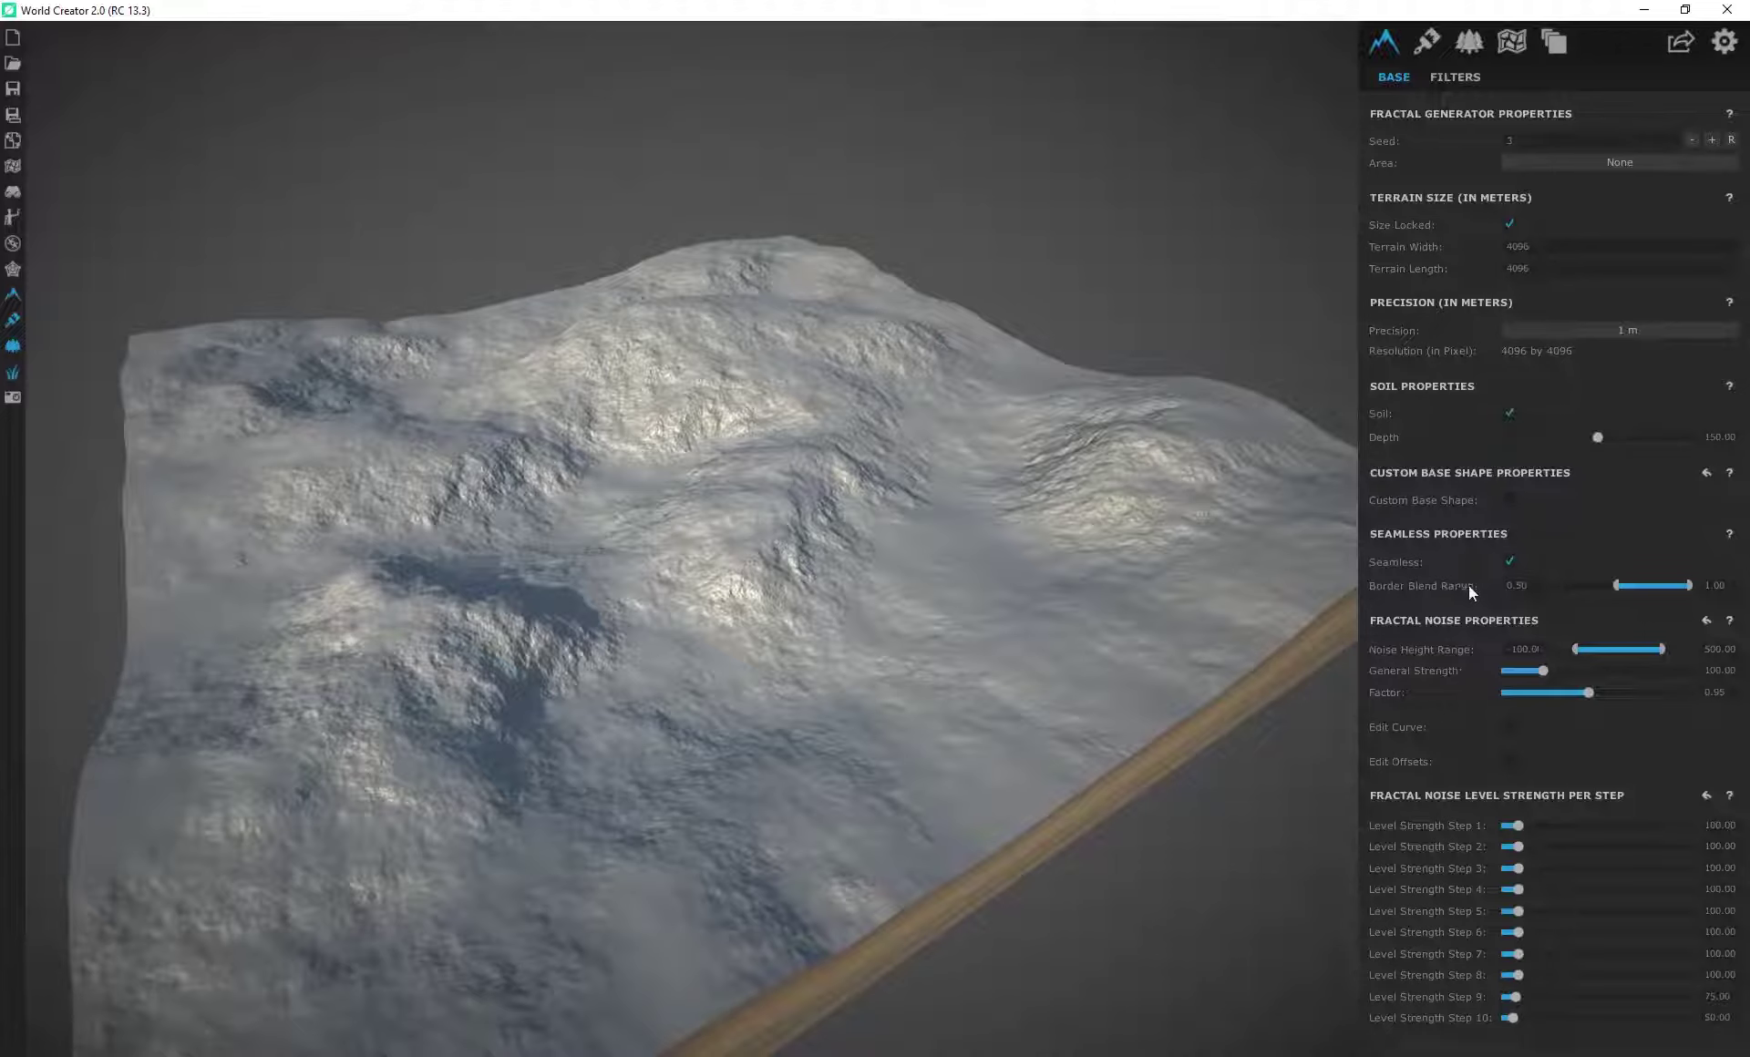
scroll(615, 584, "down", 3)
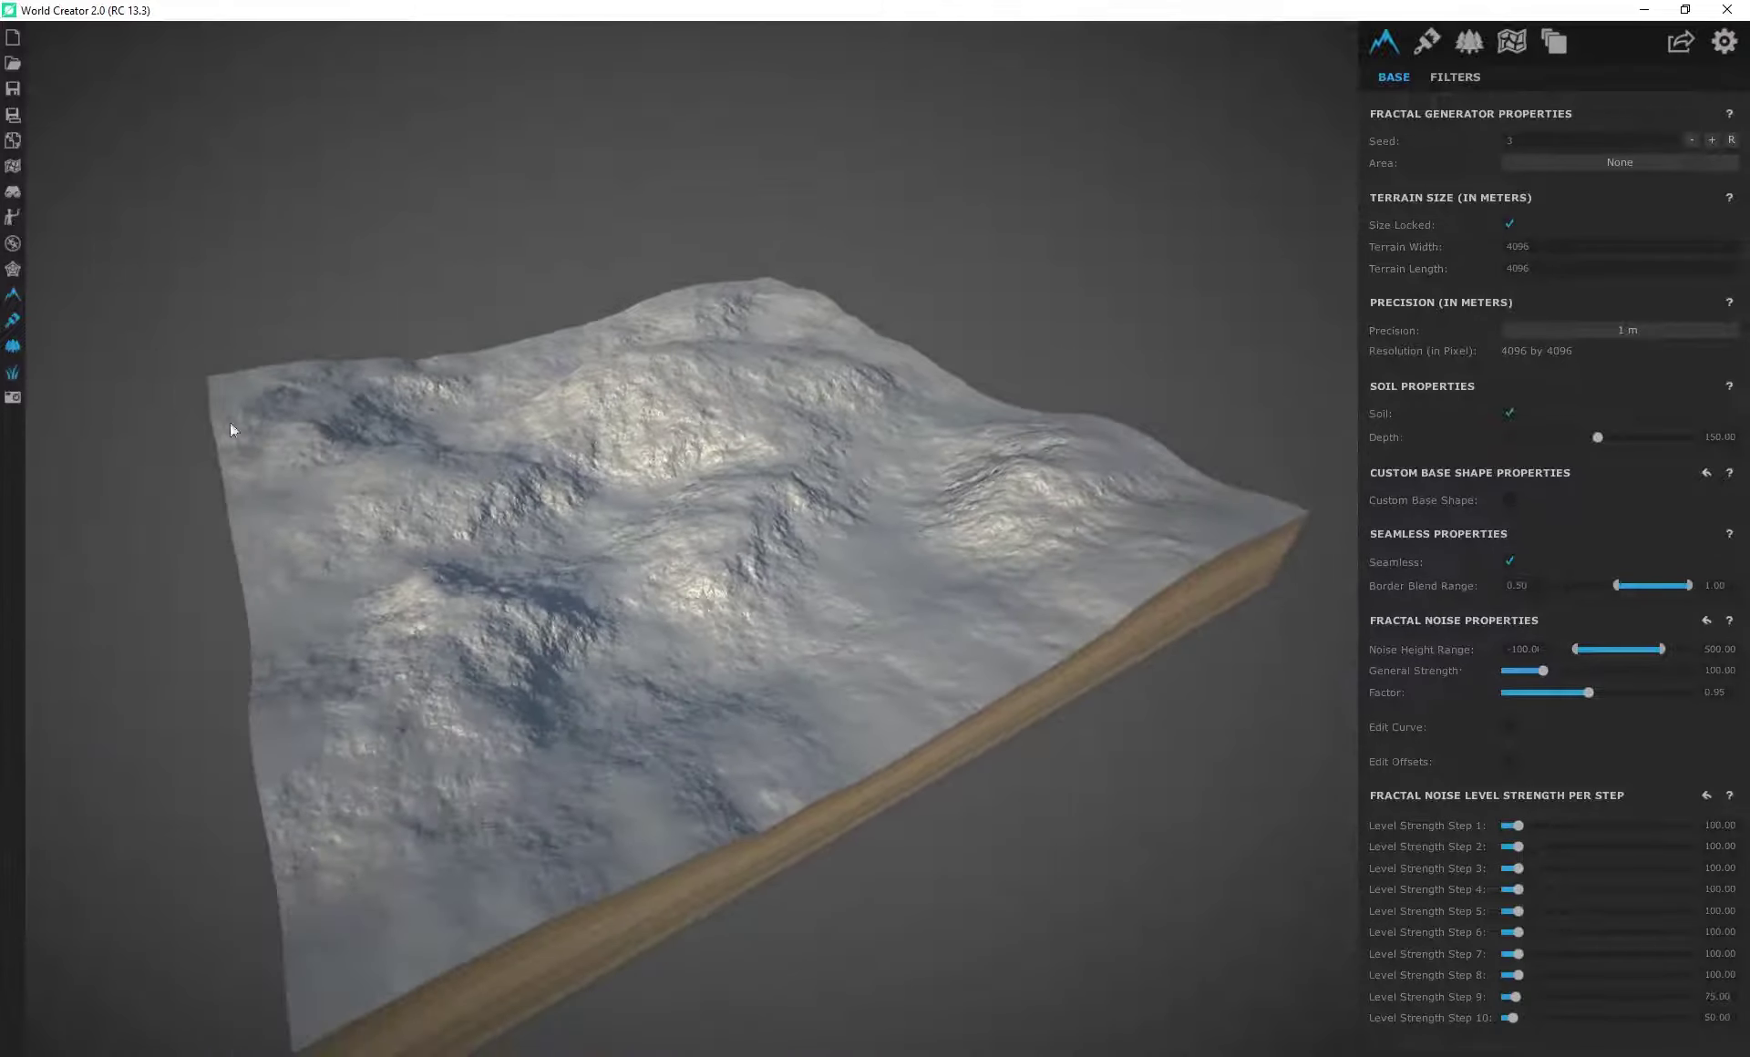
left_click_drag(744, 576, 519, 688)
left_click_drag(818, 890, 785, 814)
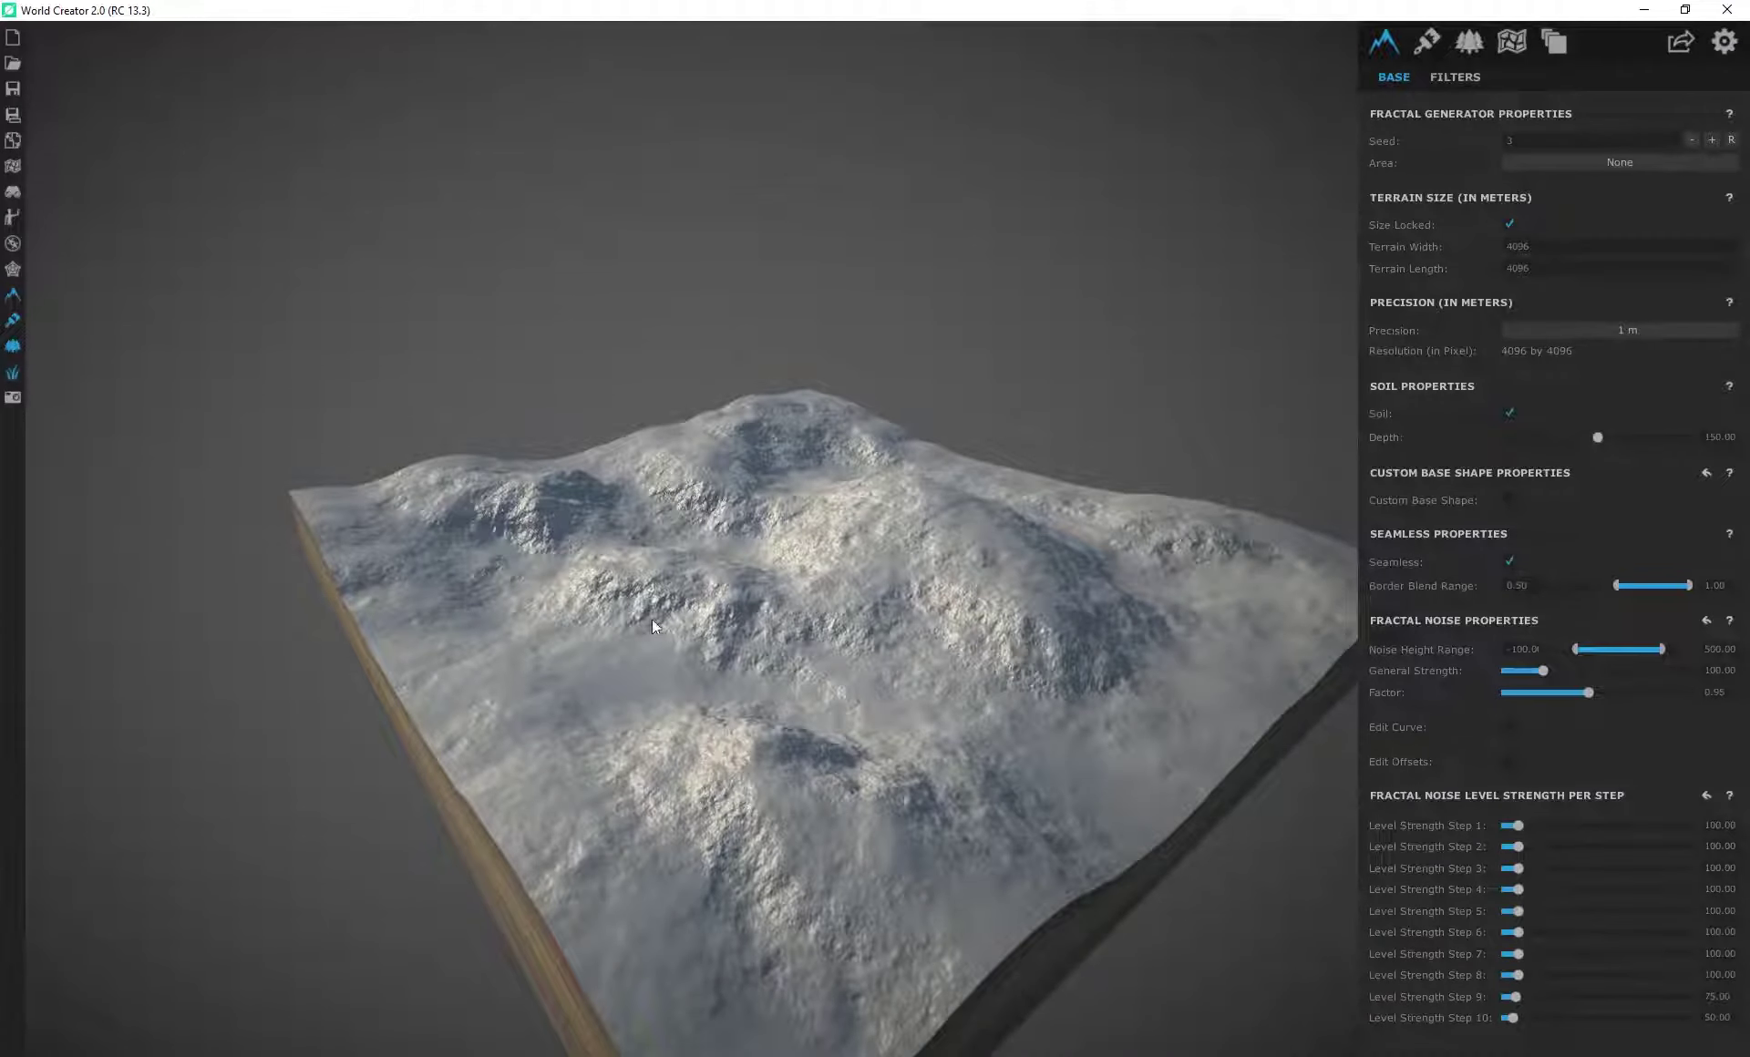
scroll(670, 658, "up", 1)
scroll(590, 580, "up", 3)
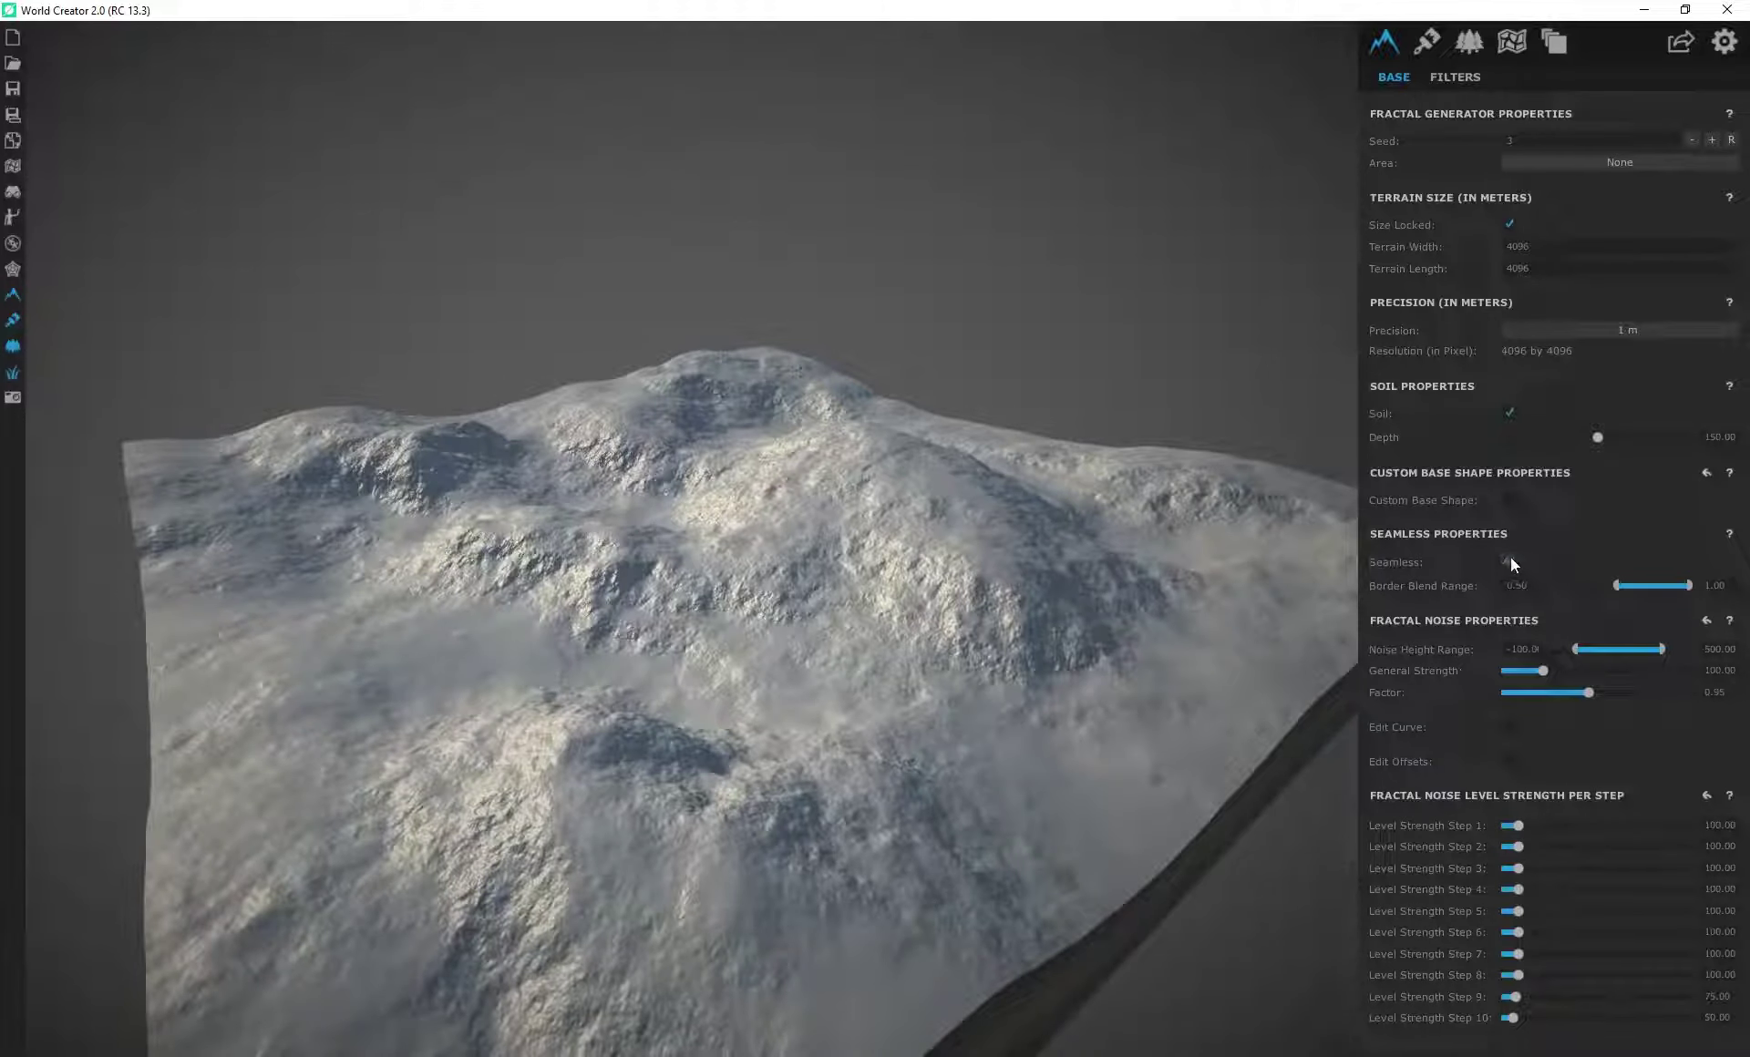
left_click_drag(724, 710, 1096, 749)
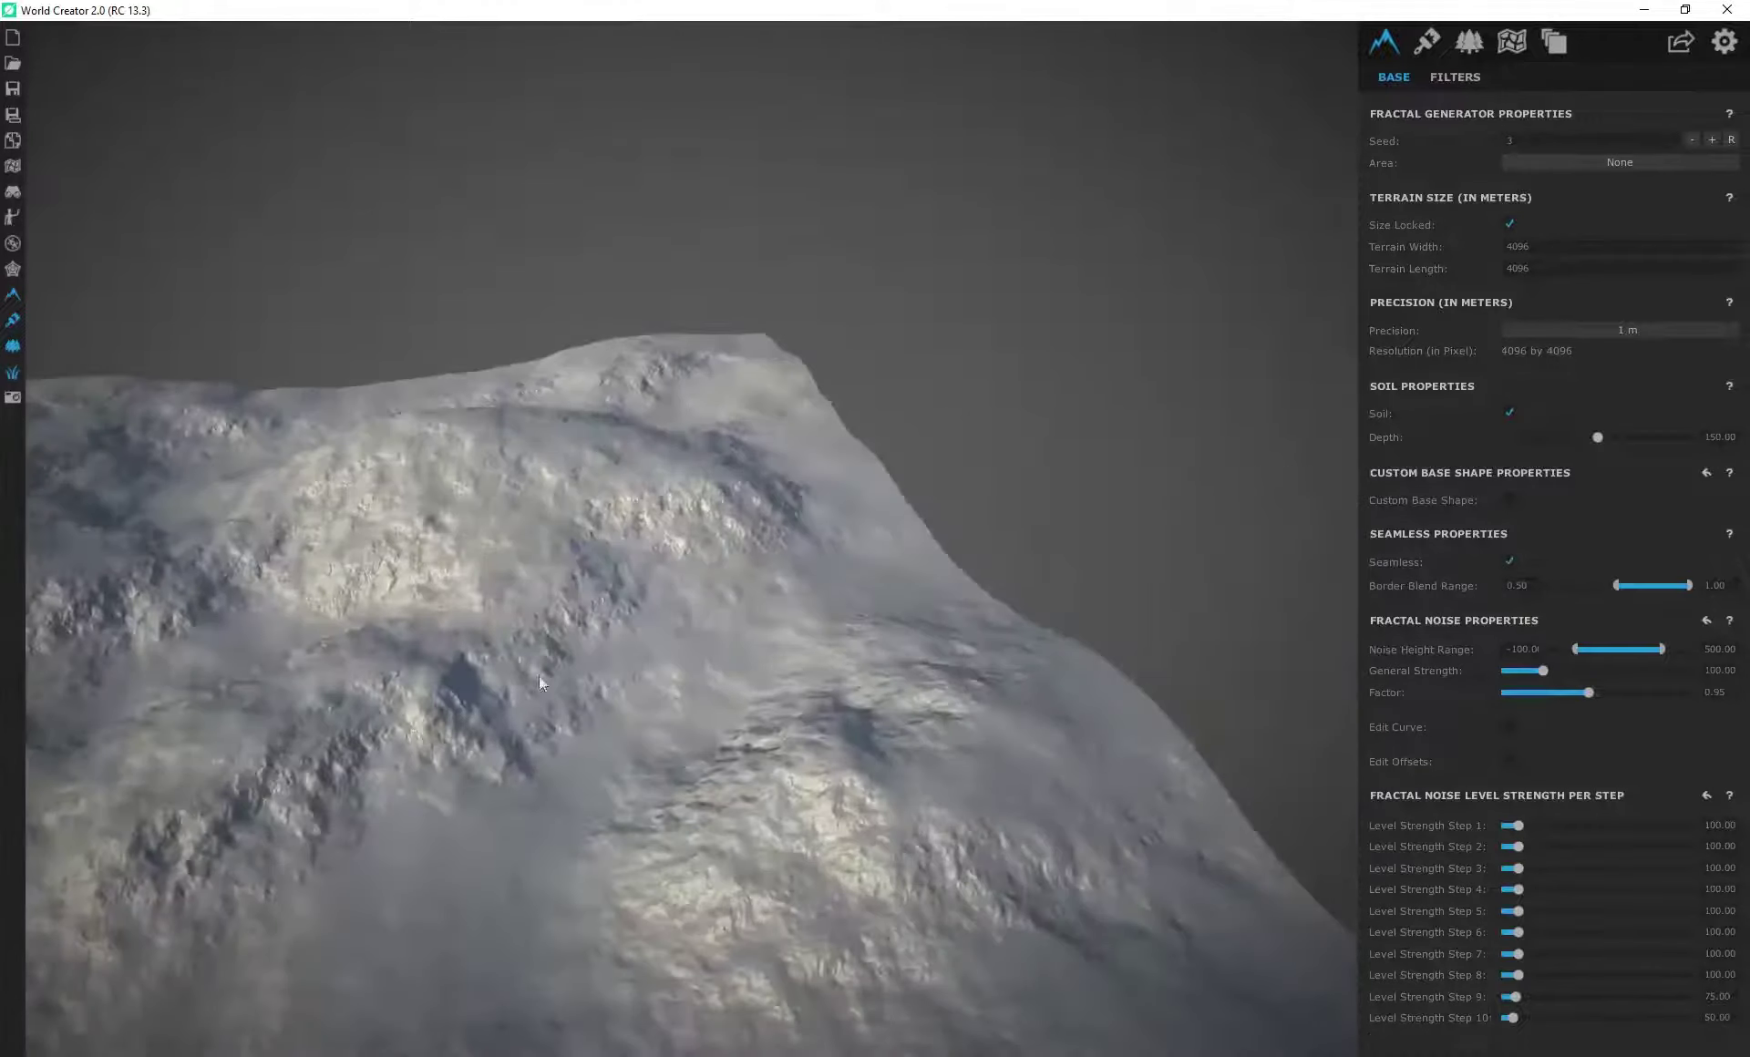
left_click_drag(541, 677, 1648, 512)
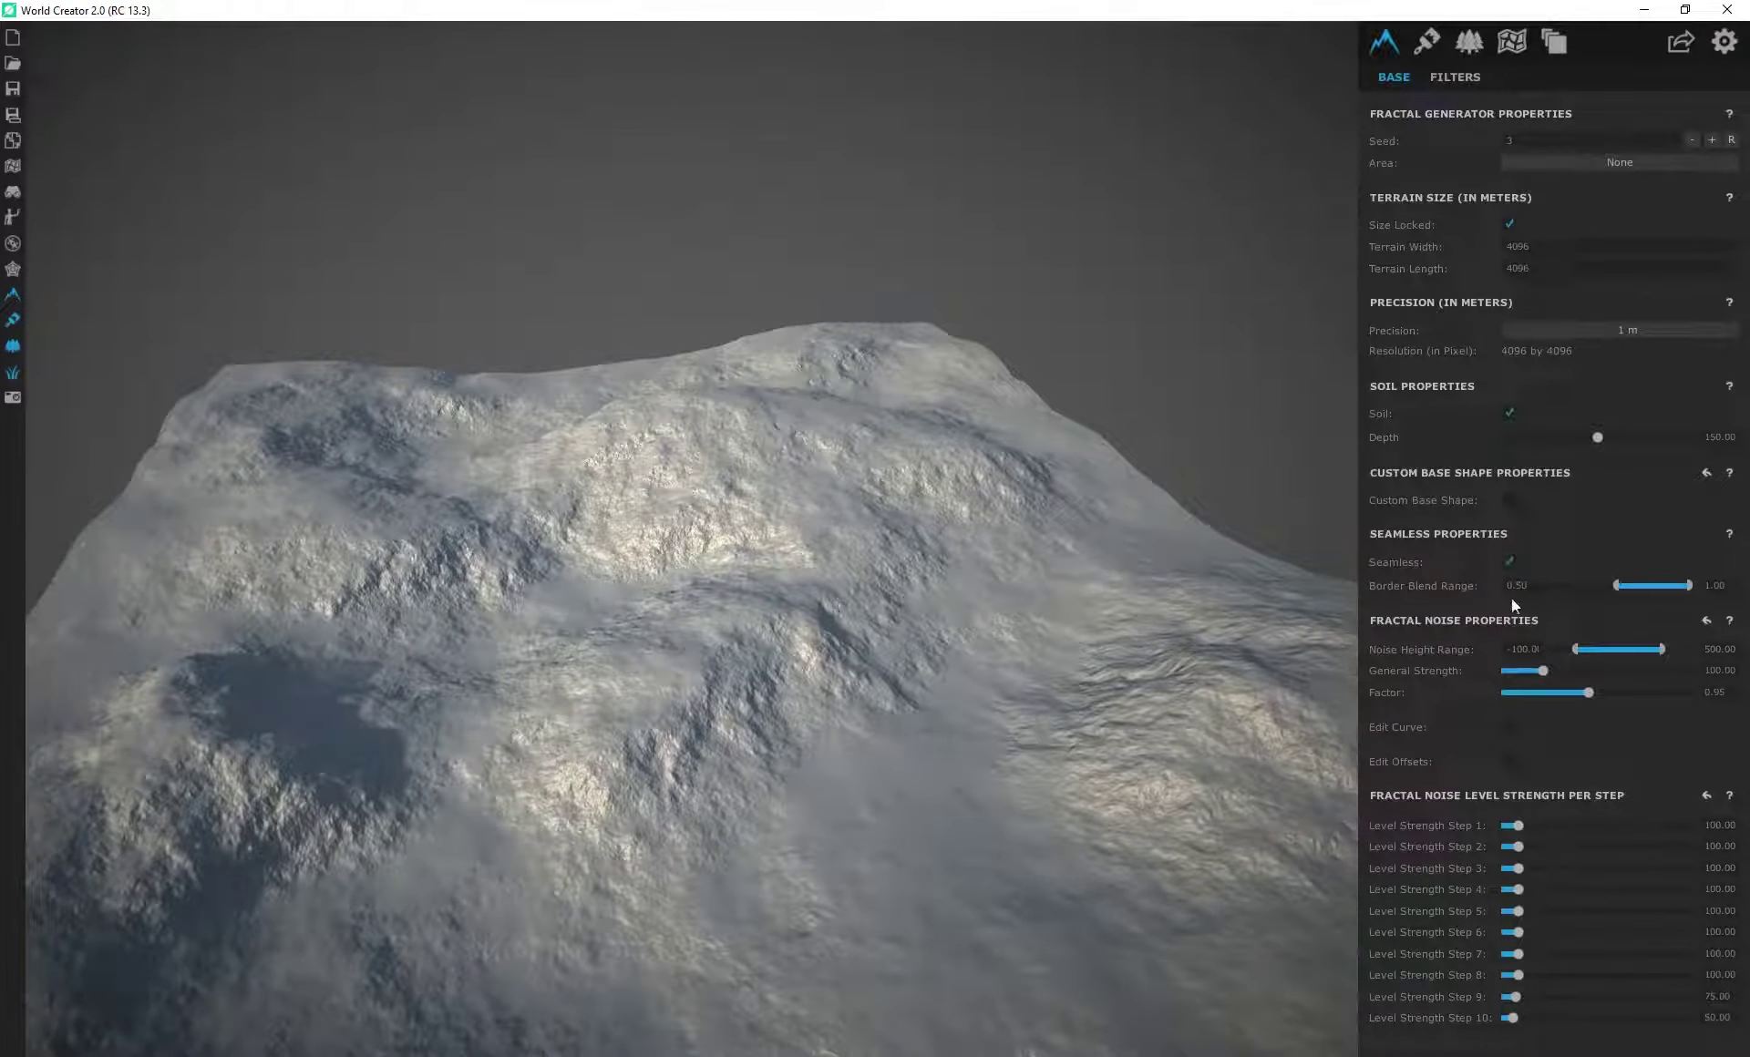
Step: View the slopes up close and raise the fractal noise General Strength to about 170
left_click_drag(1025, 656, 501, 664)
scroll(505, 664, "up", 3)
middle_click_drag(516, 654, 550, 594)
middle_click_drag(530, 524, 610, 540)
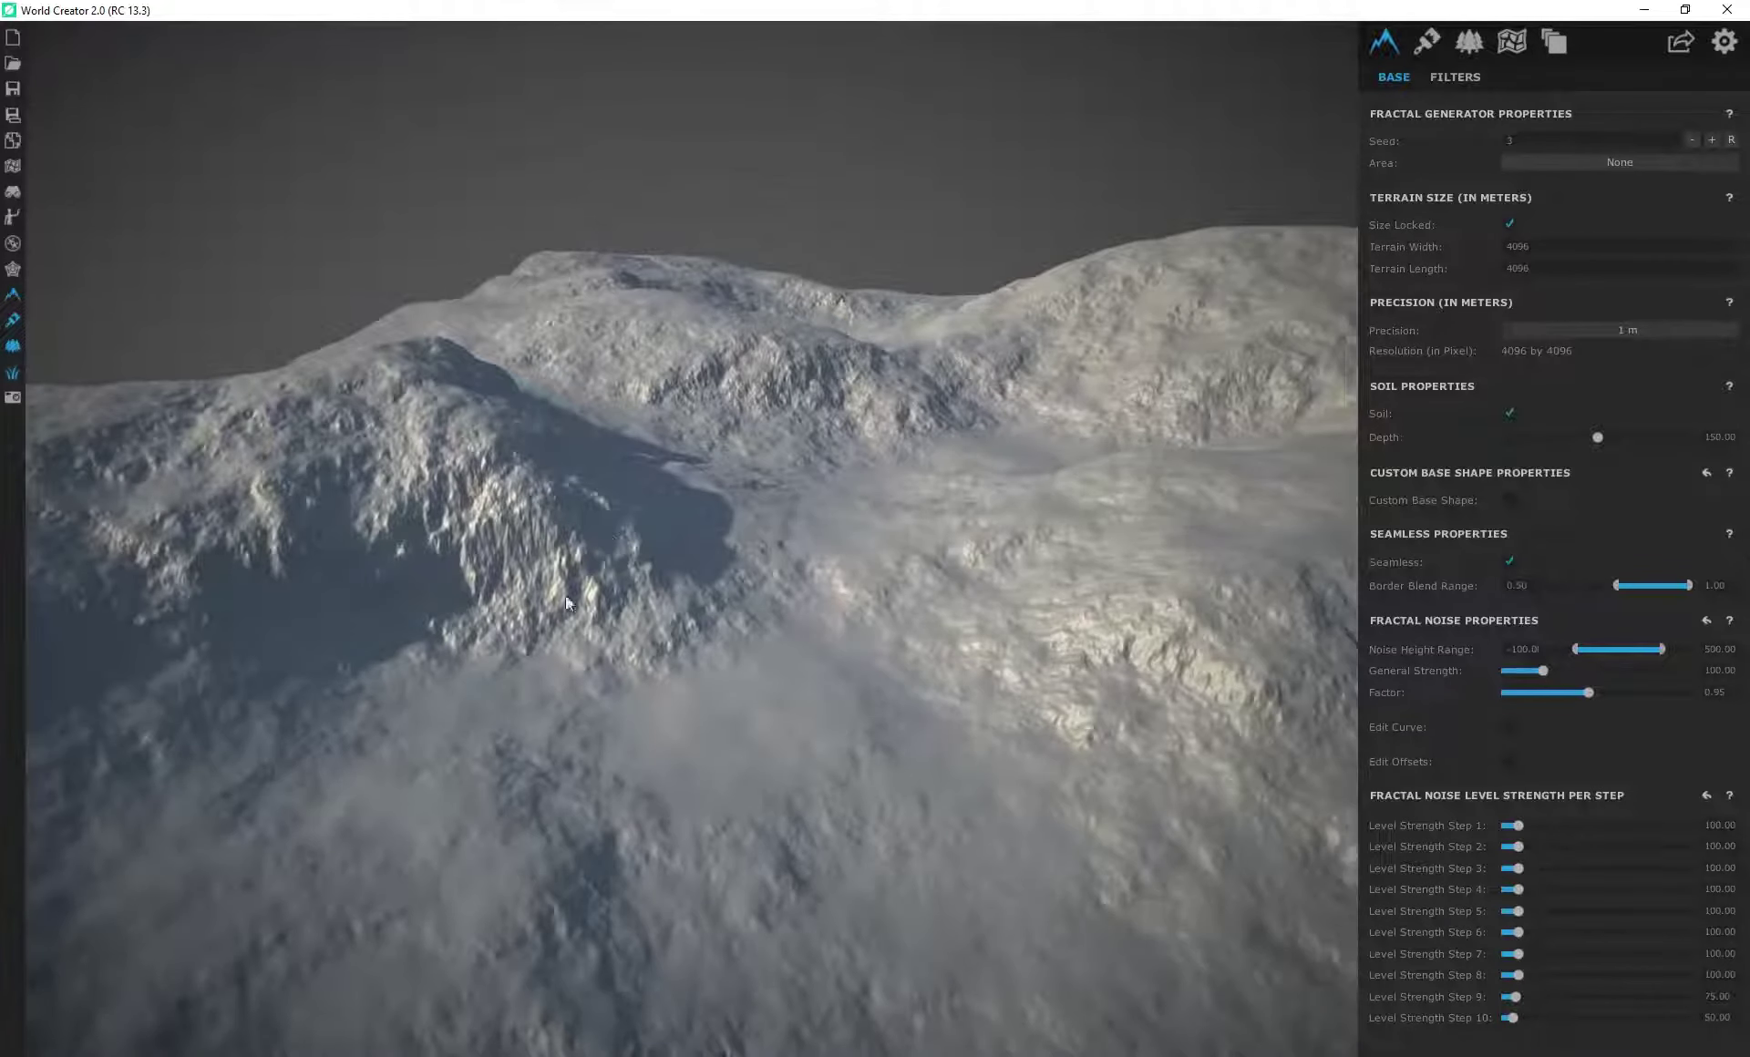
middle_click_drag(566, 603, 615, 512)
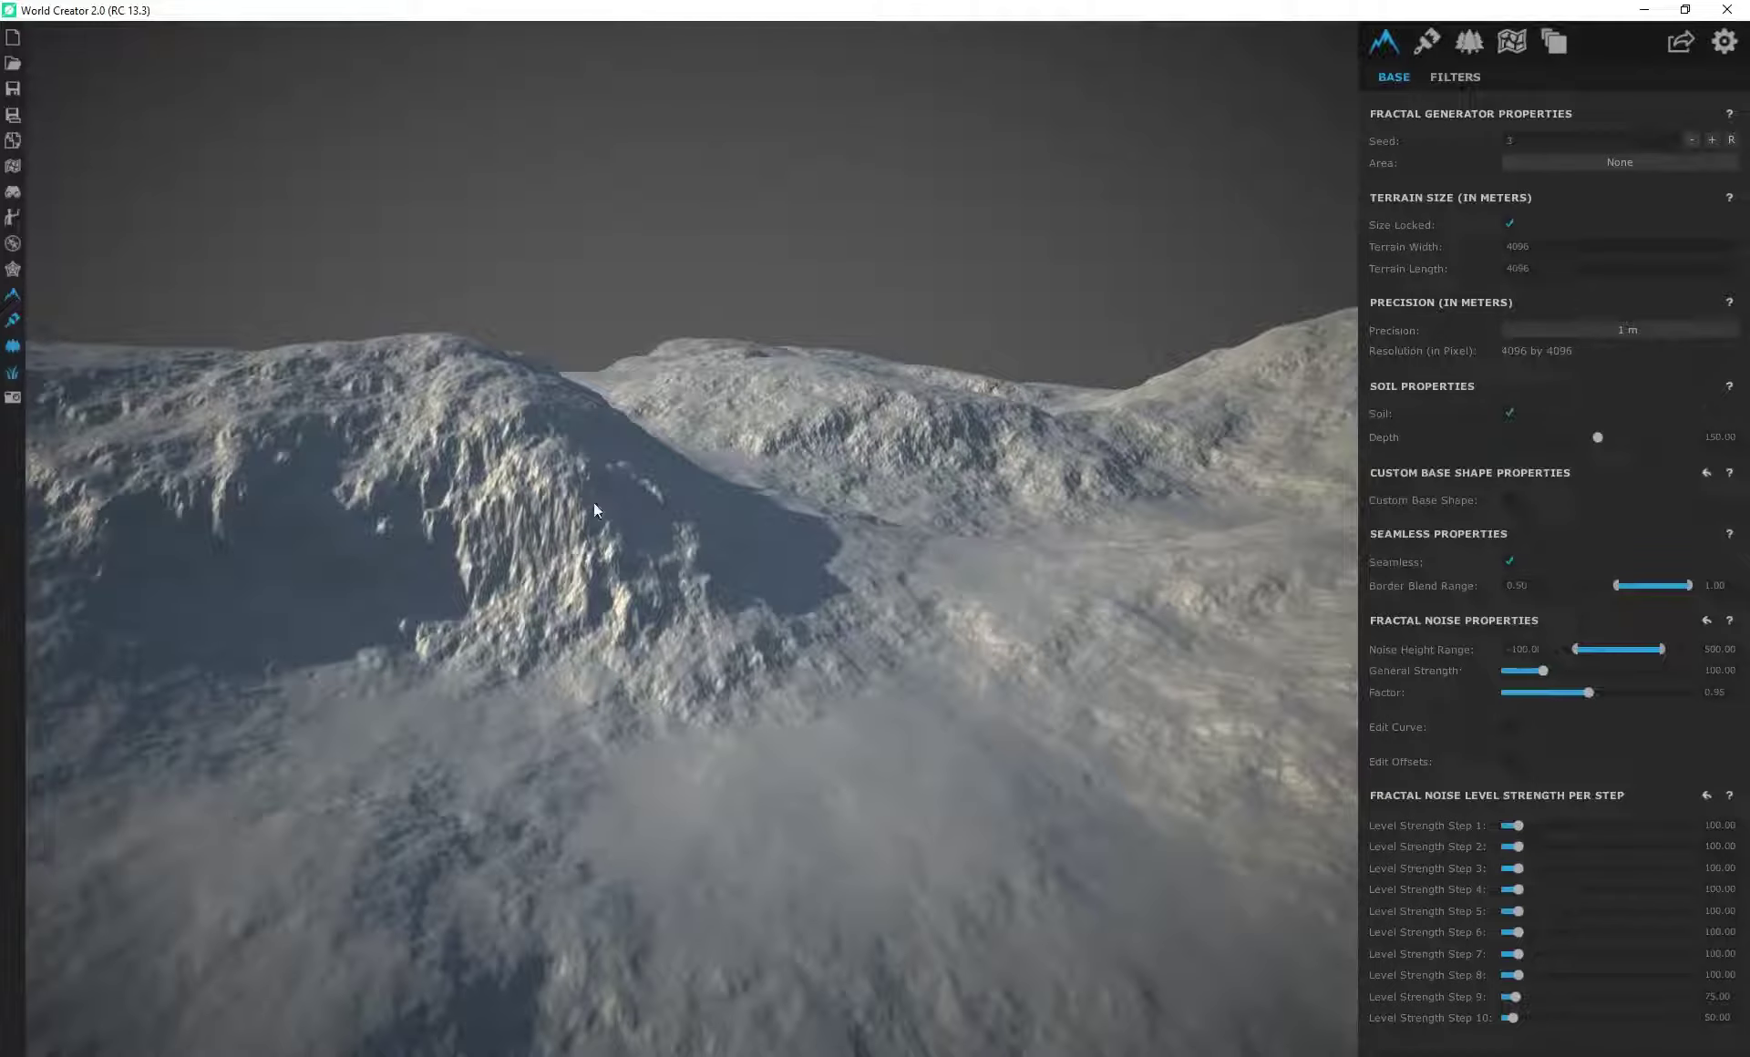
mouse_move(1542, 673)
left_mouse_down()
mouse_move(1588, 675)
mouse_move(1567, 671)
left_mouse_up()
left_click_drag(1572, 675, 1568, 678)
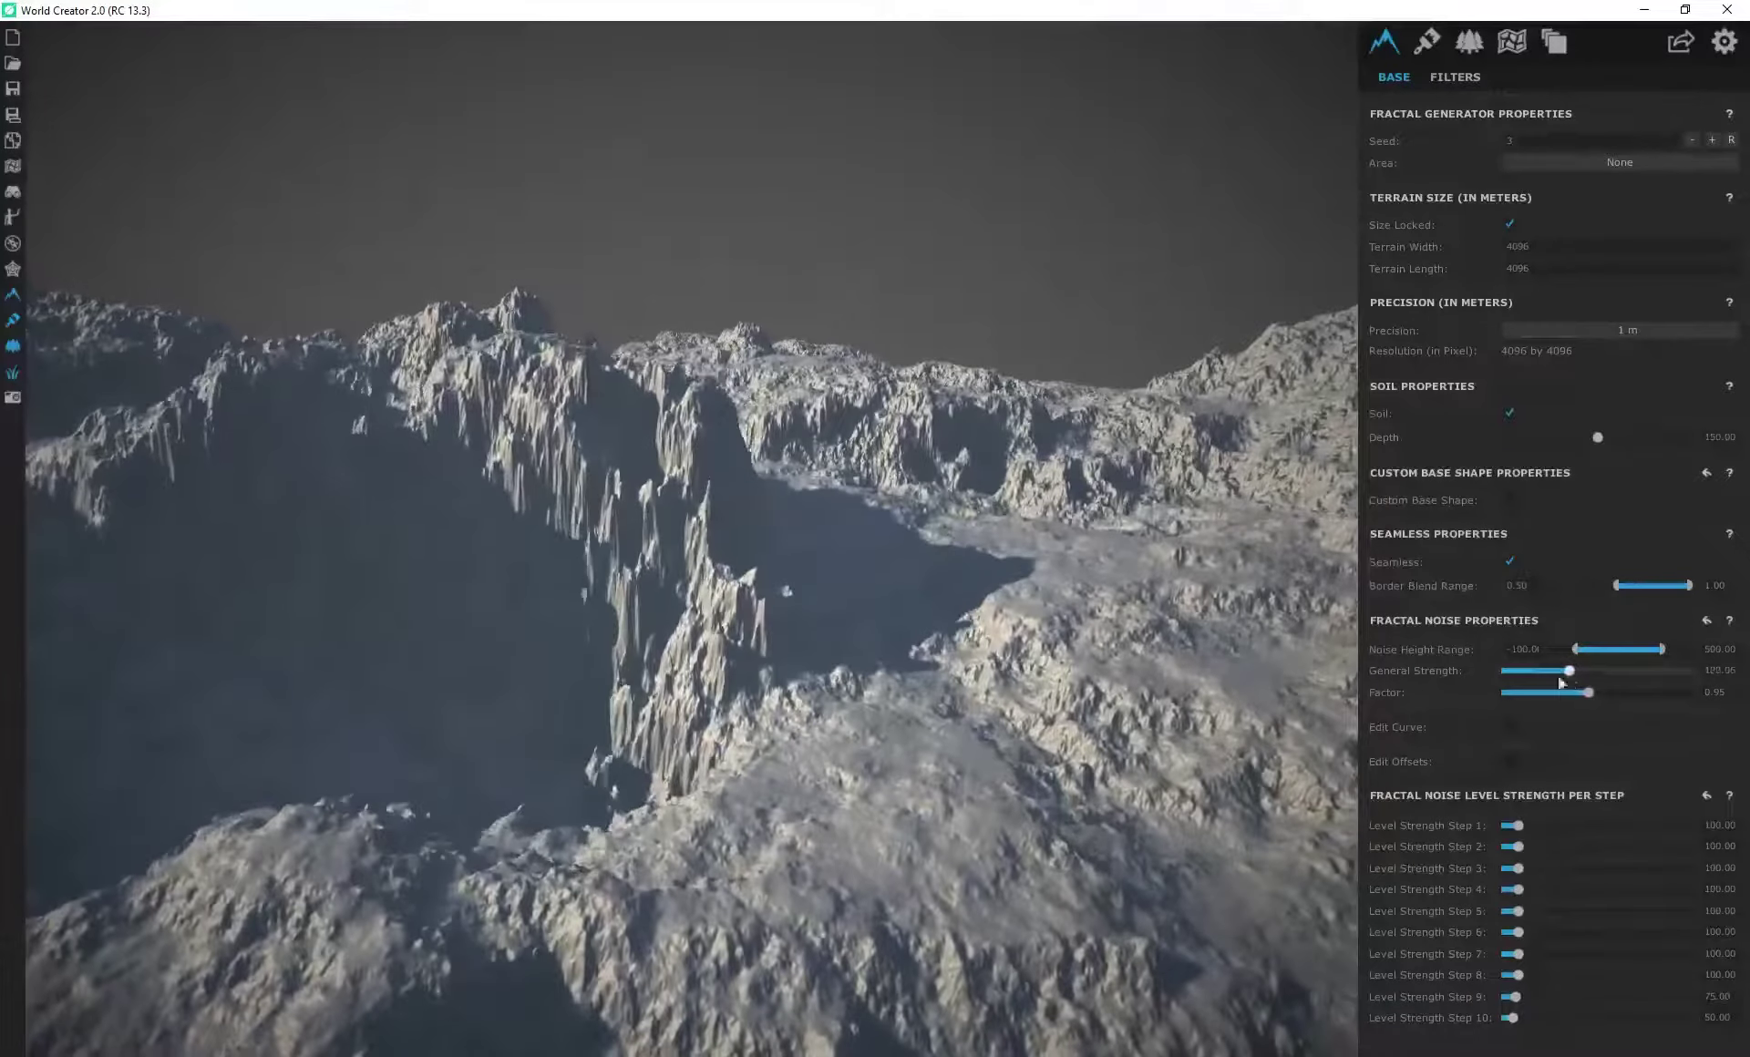
Step: Lower the fractal noise Factor to 0.78 and raise the General Strength to about 202.57
left_click_drag(562, 613, 912, 625)
right_click_drag(912, 625, 632, 599)
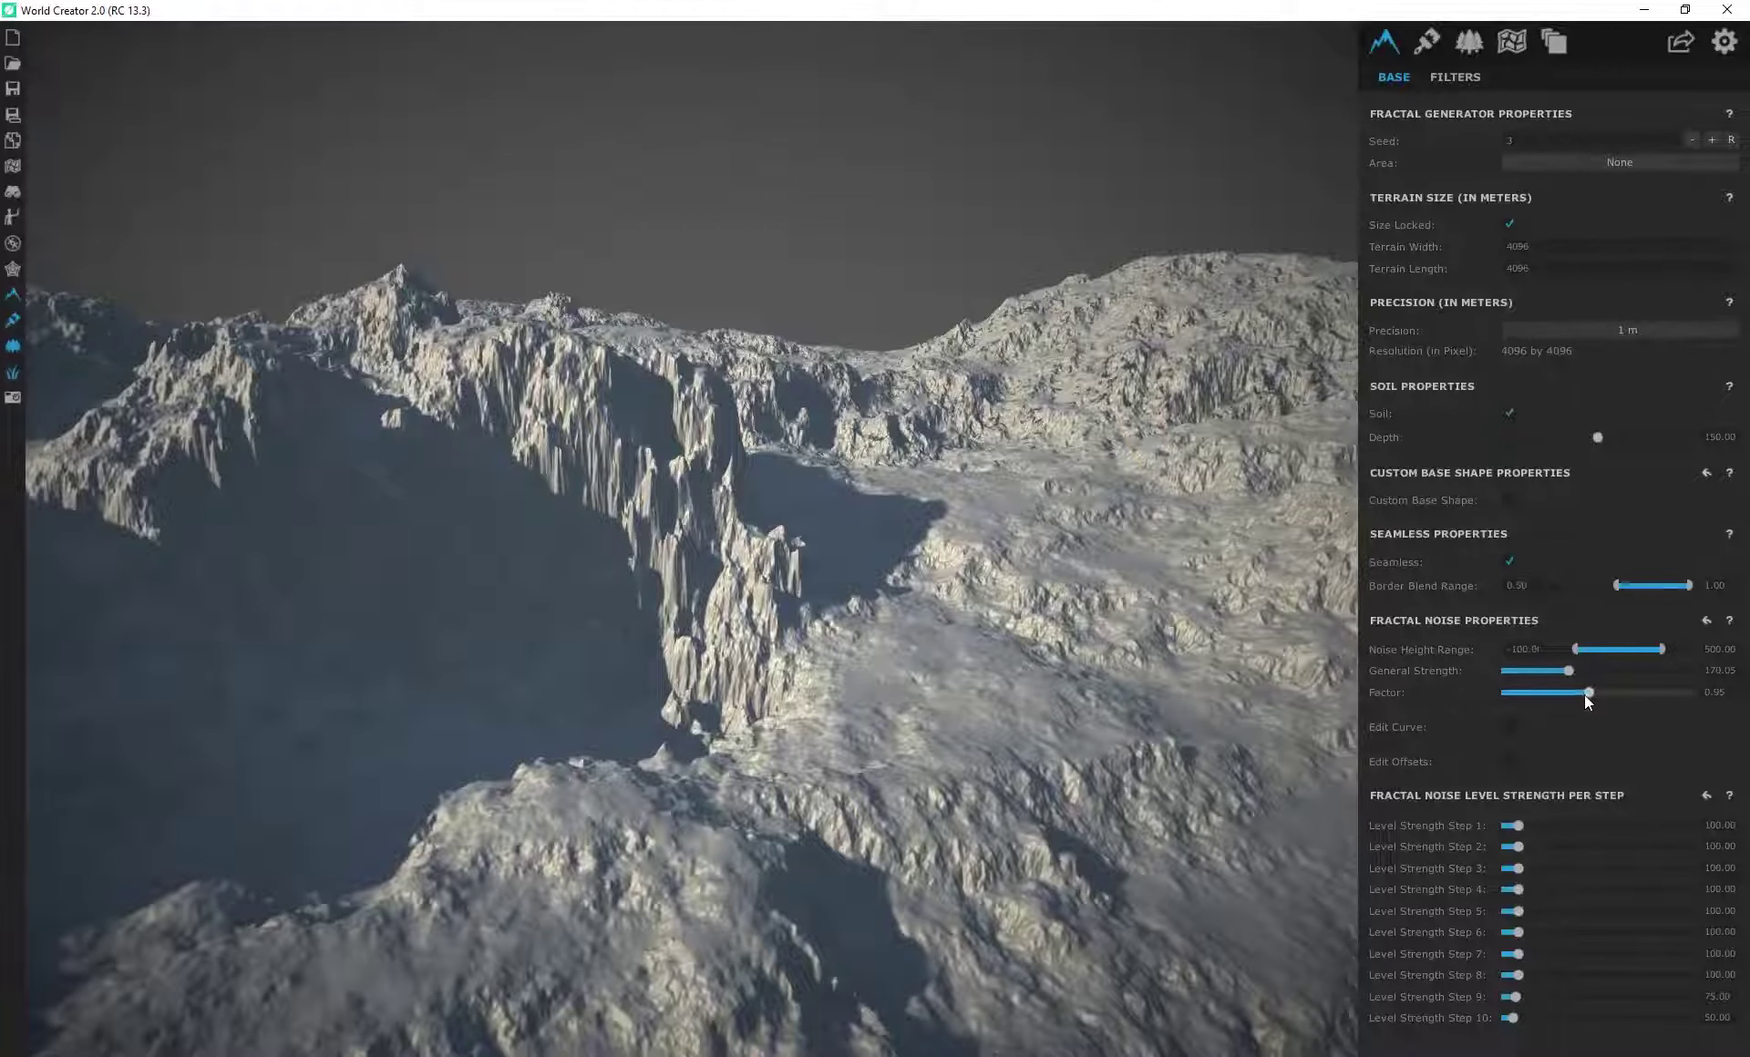
mouse_move(1589, 692)
left_mouse_down()
mouse_move(1529, 687)
mouse_move(1573, 691)
mouse_move(1550, 686)
mouse_move(1580, 670)
left_mouse_up()
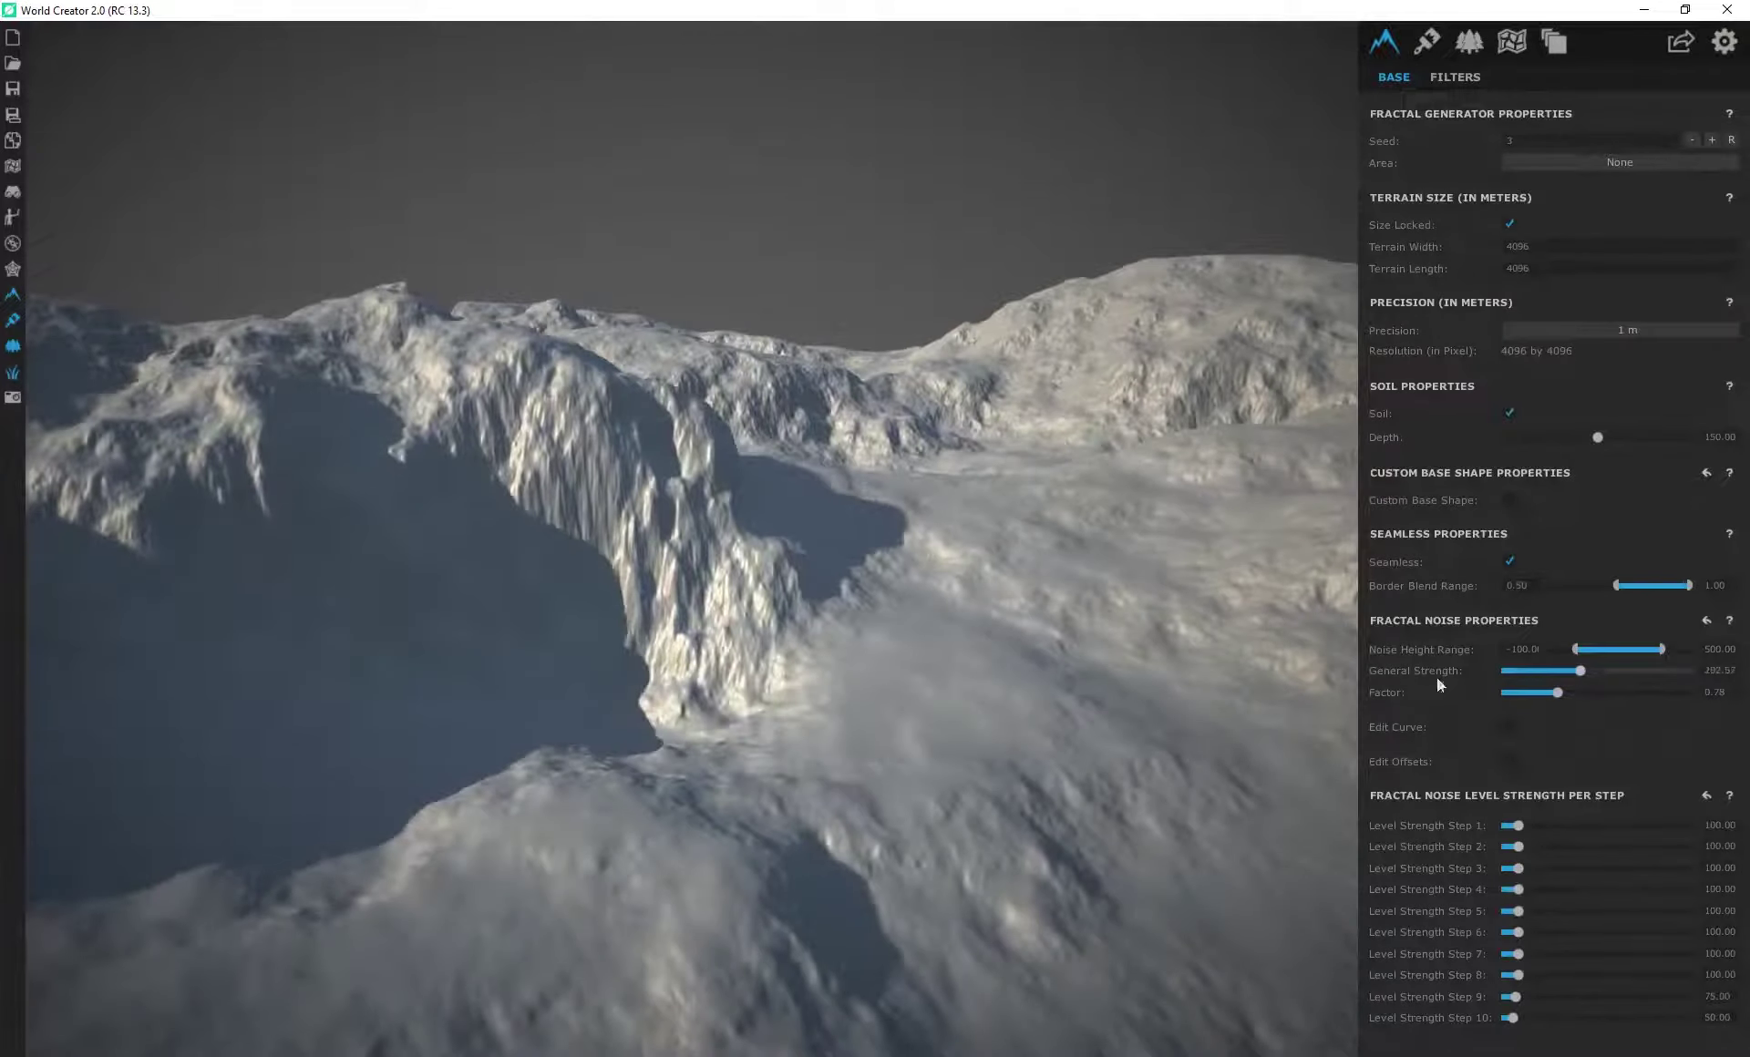
left_click_drag(716, 547, 681, 478)
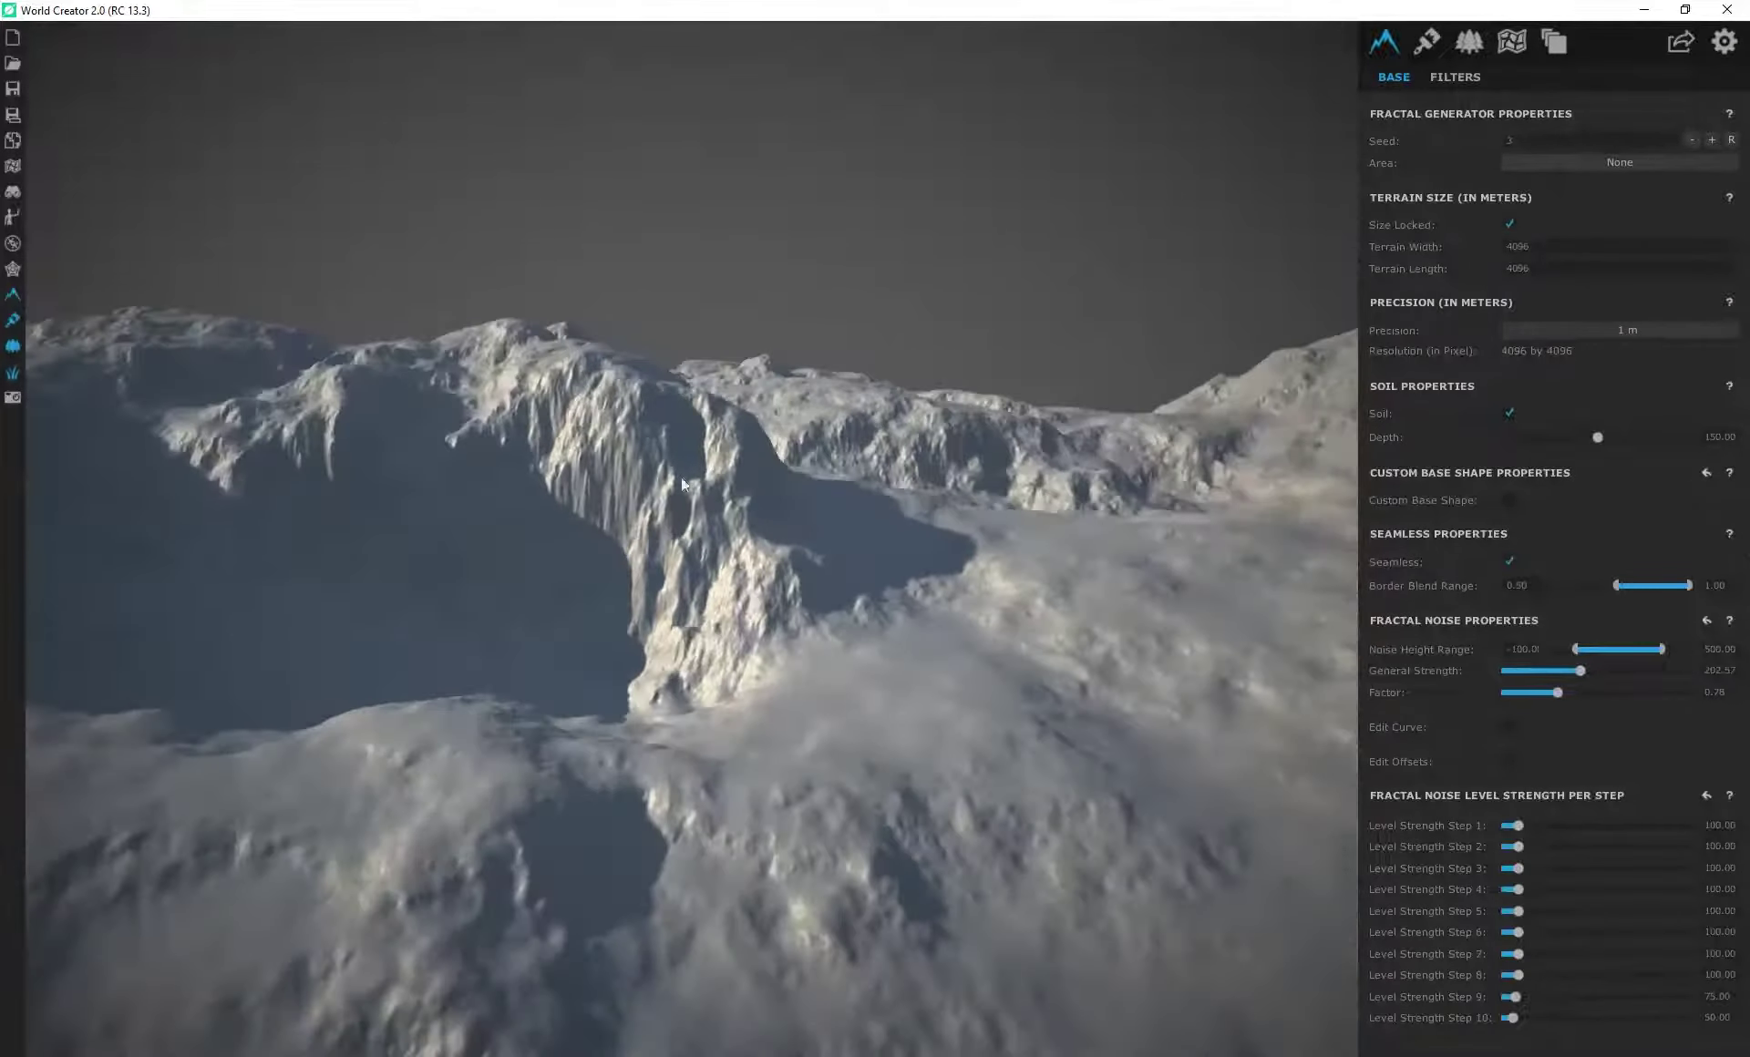
Step: Lower the General Strength to about 75, try a Factor of about 1.05, and settle on 0.97
mouse_move(1561, 691)
left_mouse_down()
mouse_move(1608, 695)
mouse_move(1534, 668)
left_mouse_up()
scroll(624, 410, "up", 3)
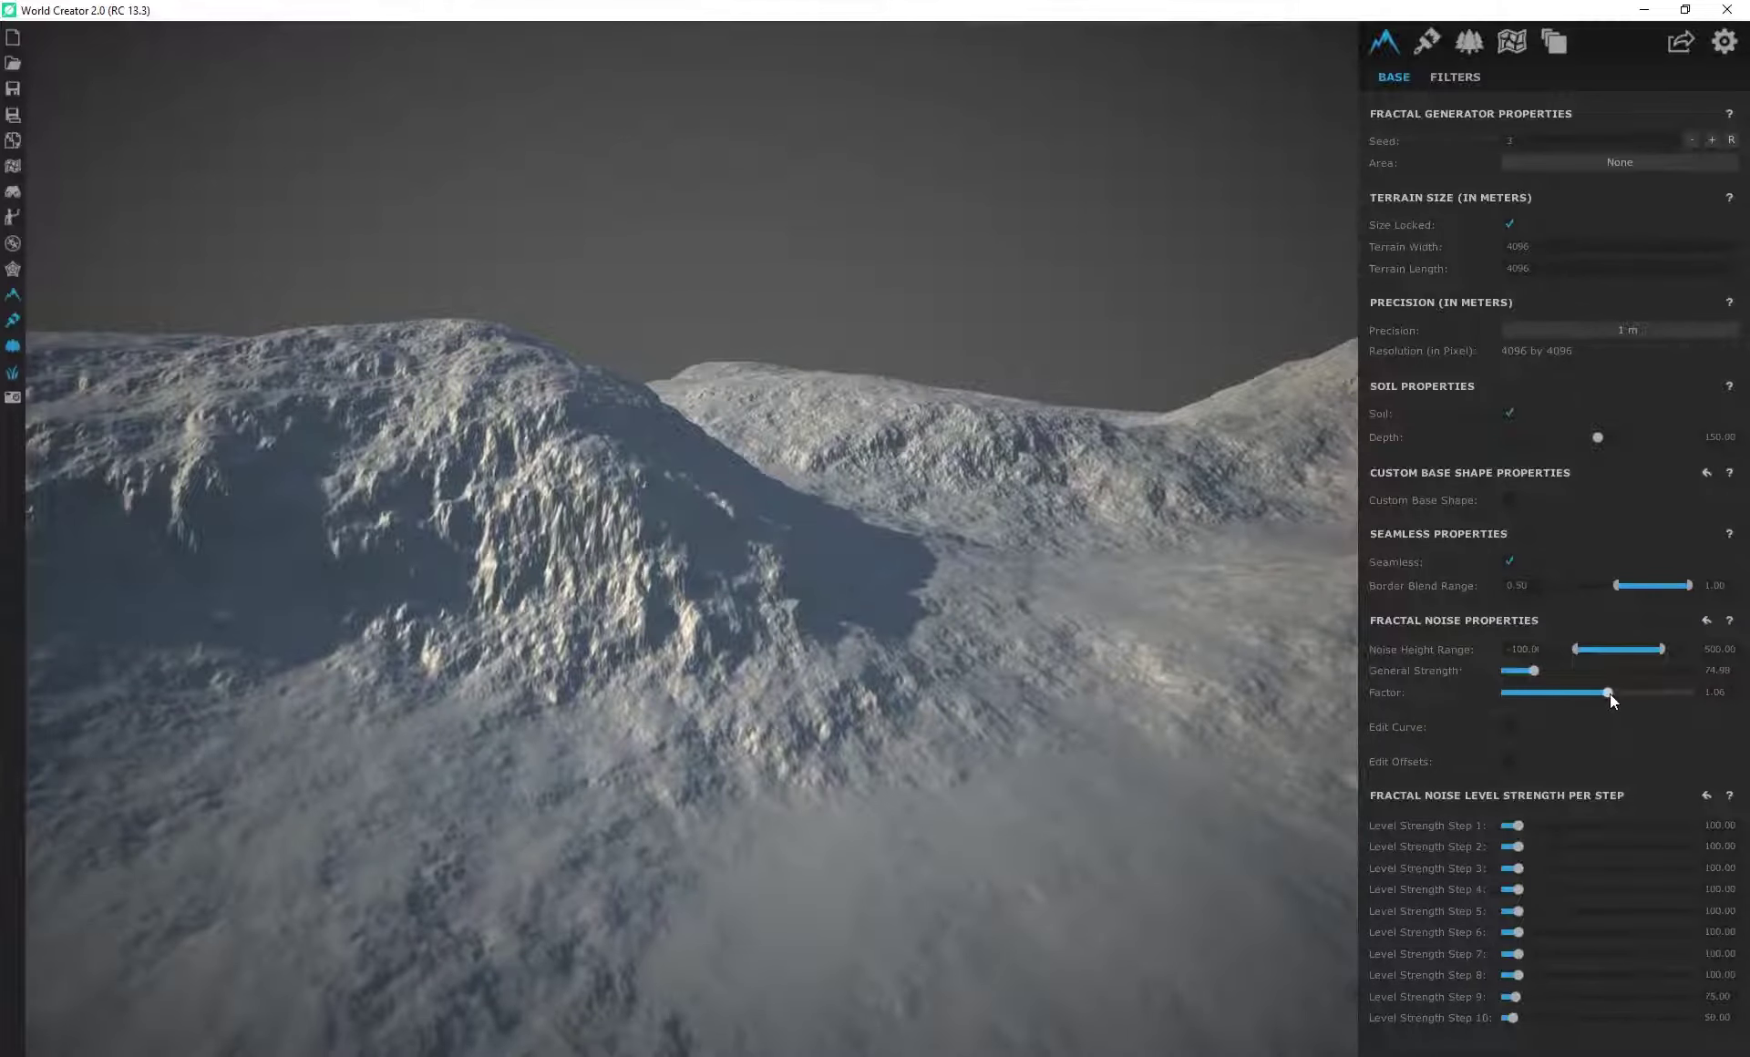
mouse_move(1609, 693)
left_mouse_down()
mouse_move(1590, 692)
mouse_move(1607, 693)
left_mouse_up()
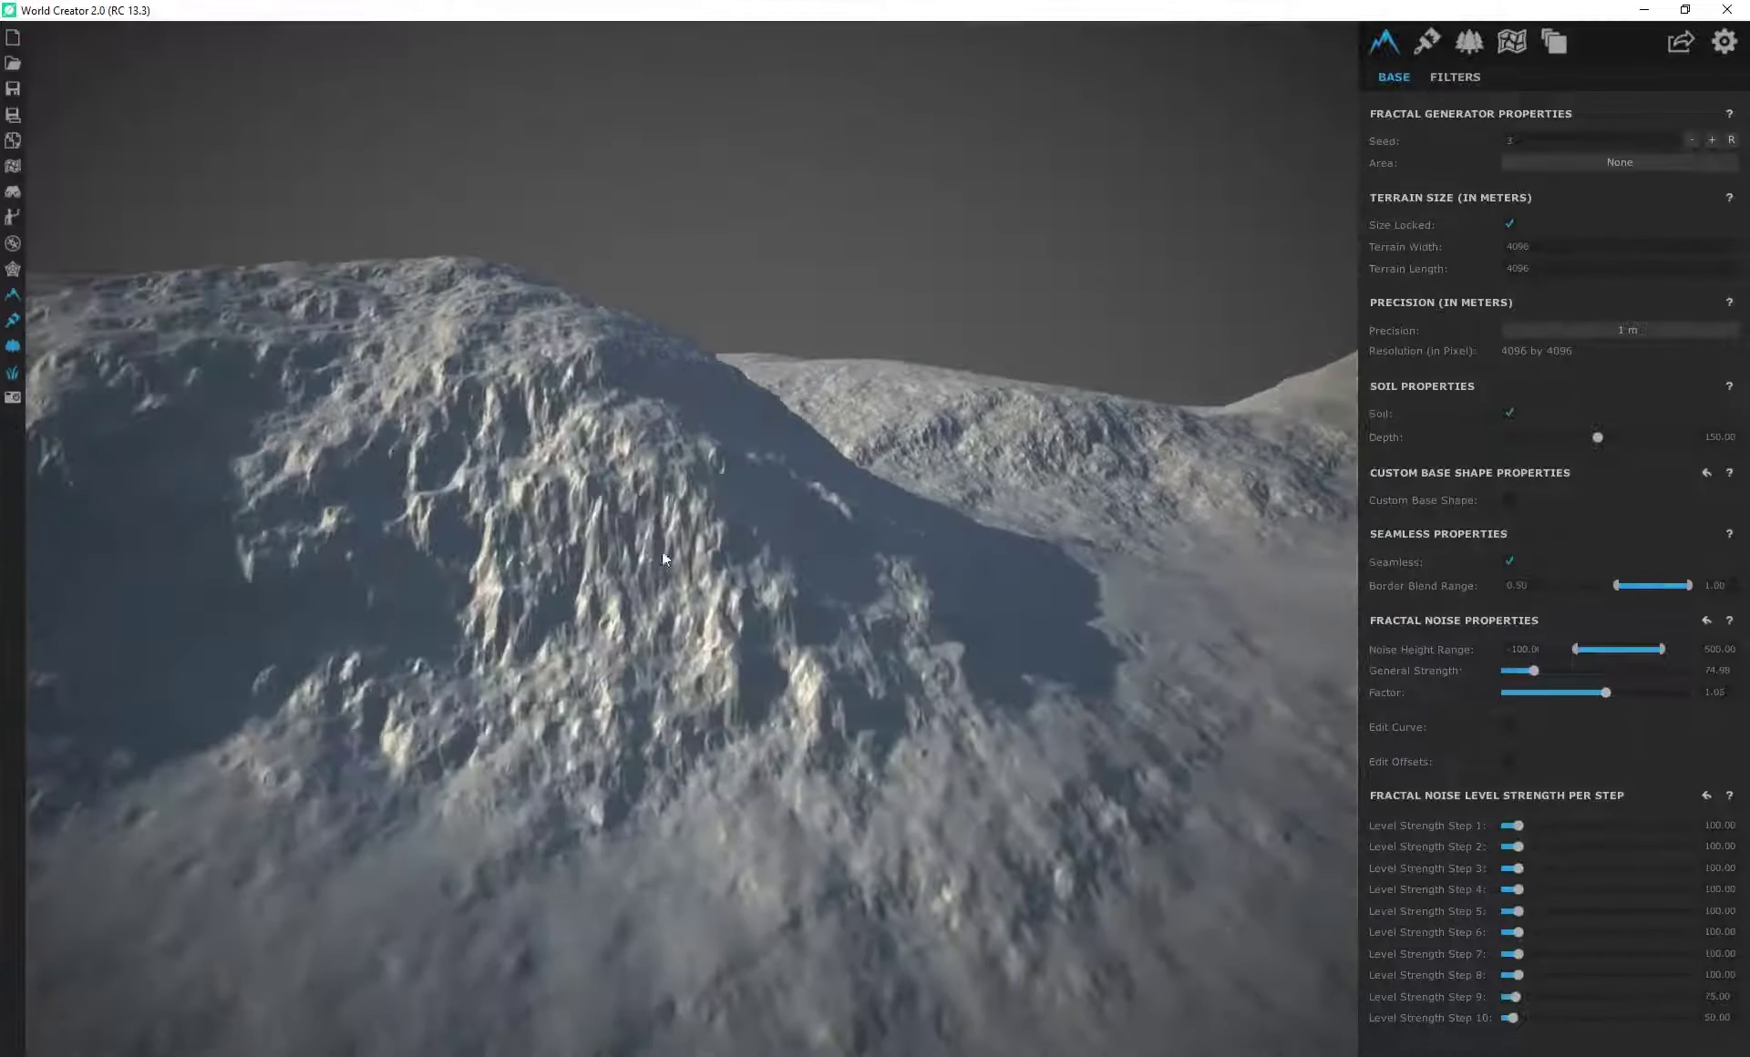
scroll(680, 544, "down", 2)
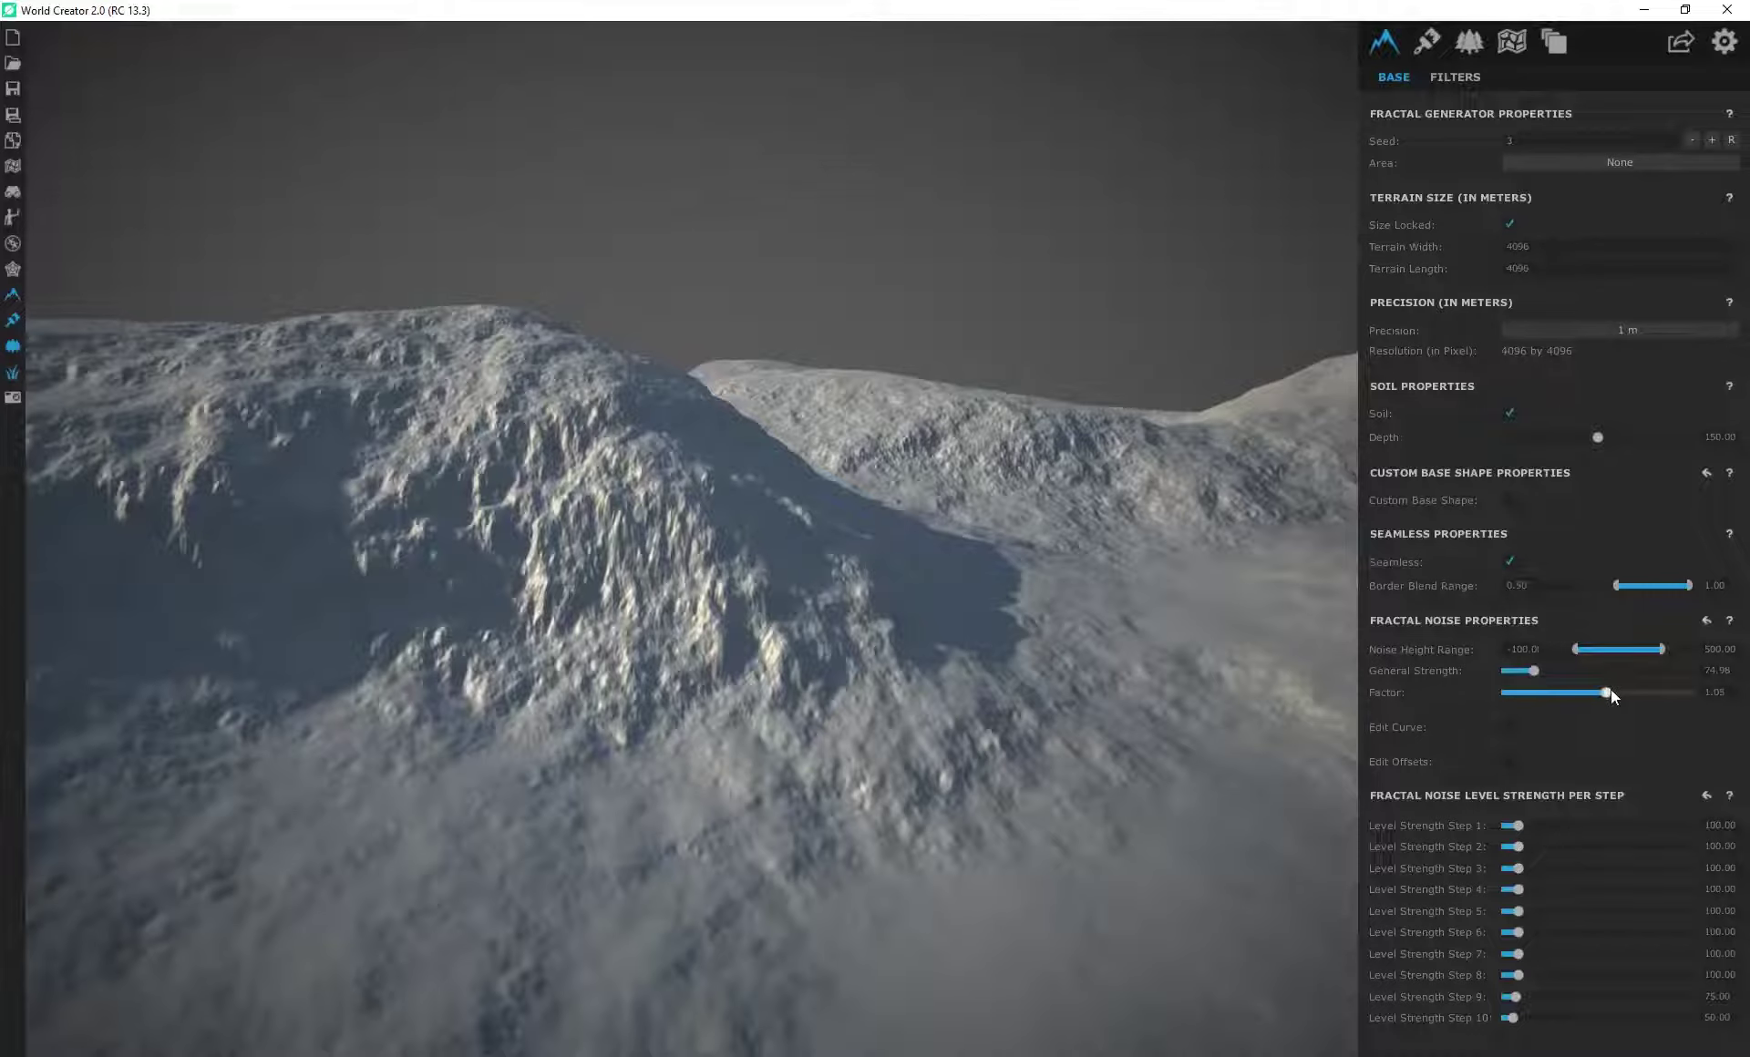
mouse_move(1609, 692)
left_mouse_down()
mouse_move(1514, 691)
mouse_move(1611, 697)
mouse_move(1592, 693)
left_mouse_up()
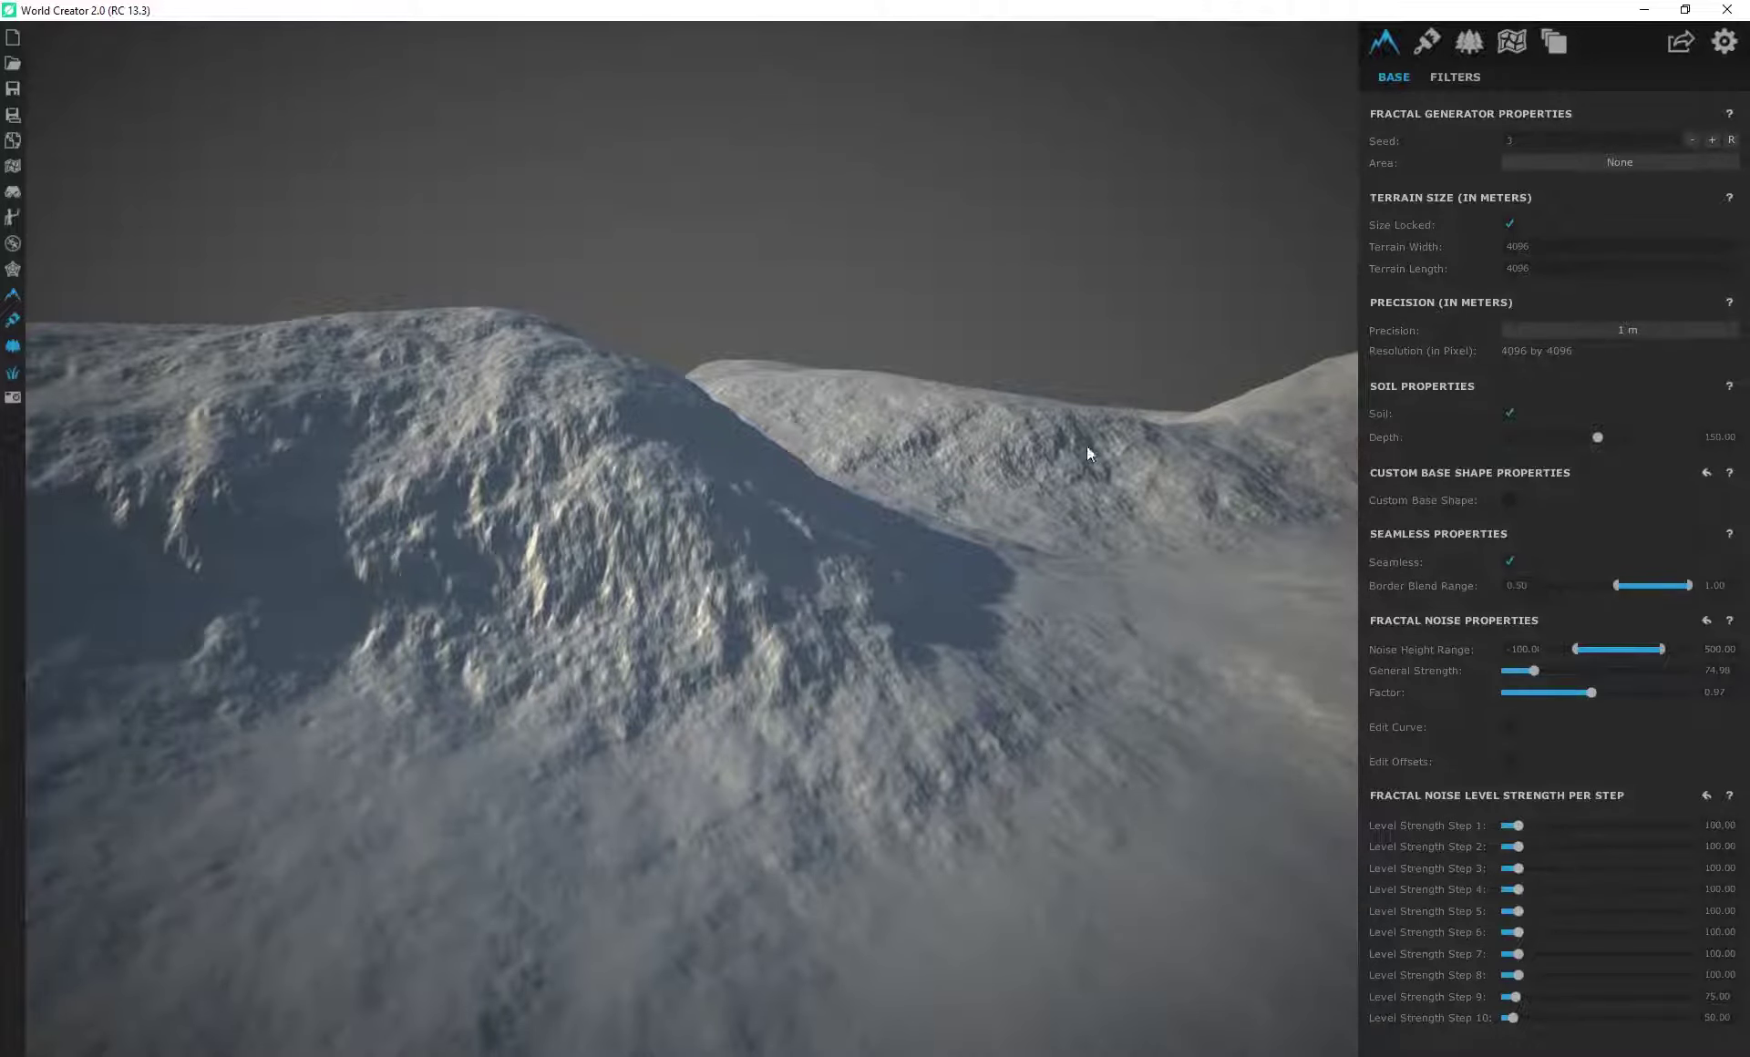
scroll(724, 616, "down", 1)
right_click_drag(709, 665, 931, 651)
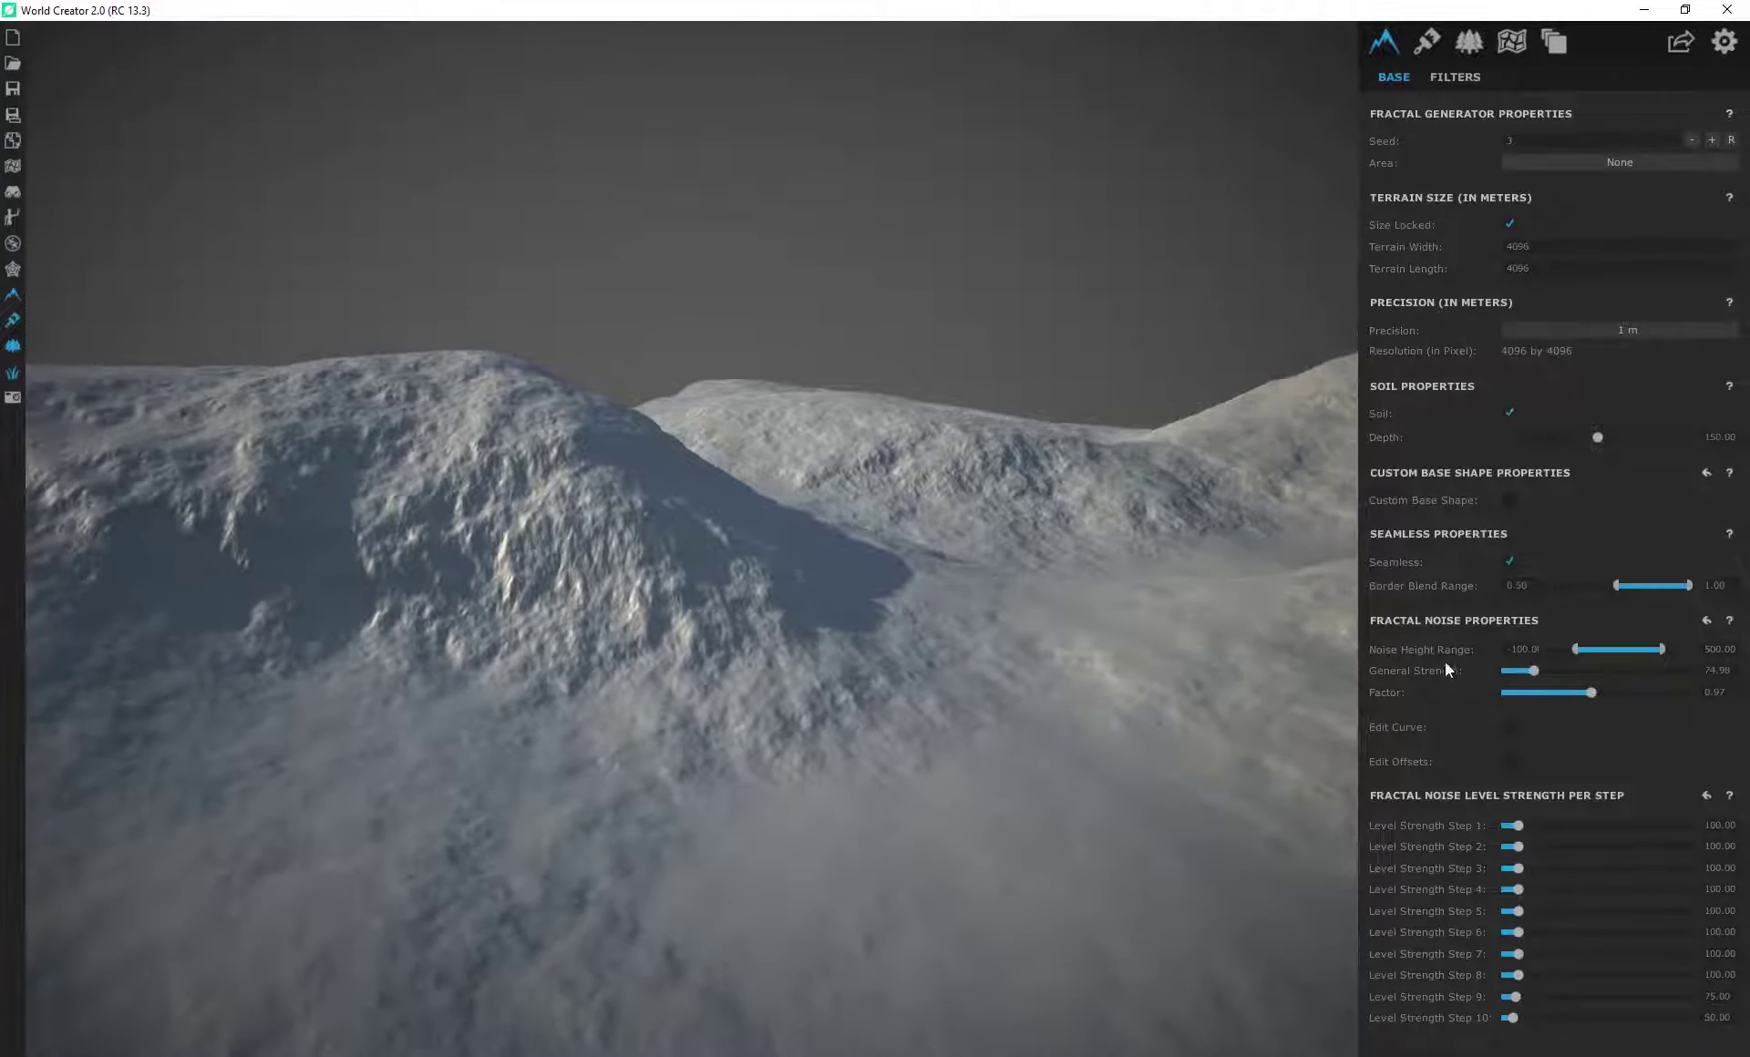
Step: Raise the fractal noise General Strength to about 152.54 and lower the Factor to 0.86
left_click_drag(1537, 673, 1572, 693)
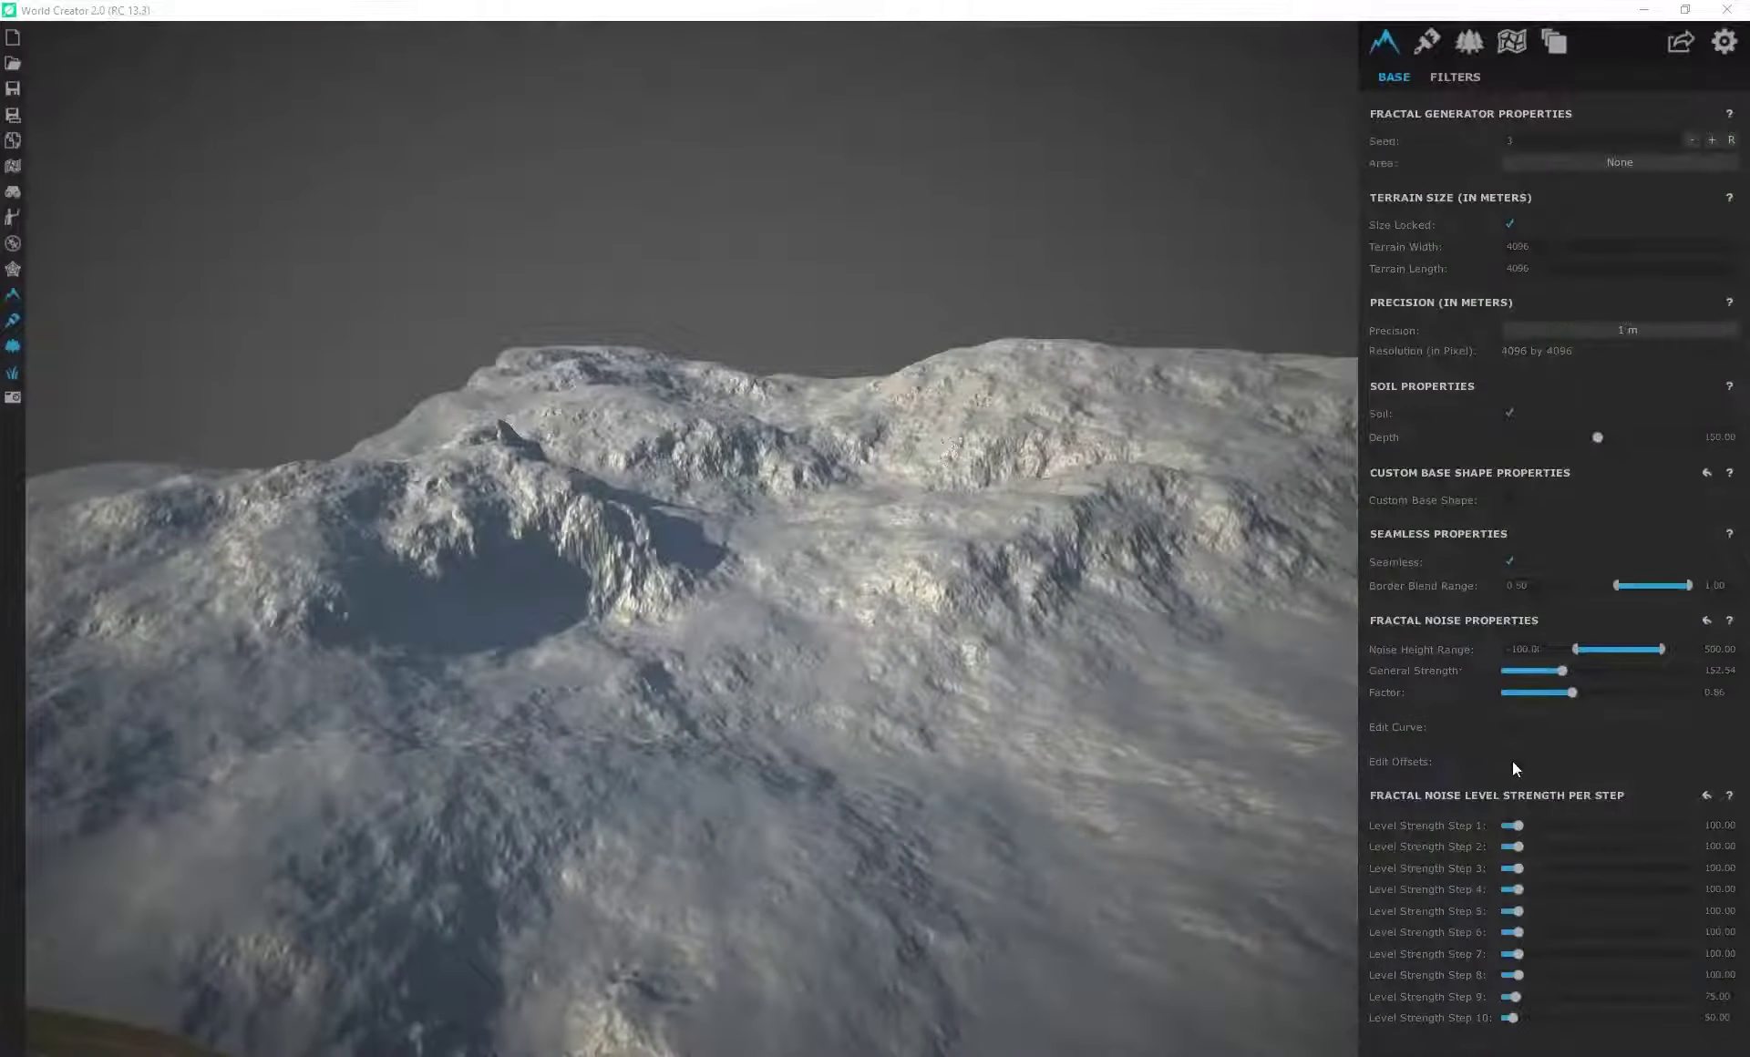
right_click_drag(1004, 702, 1055, 680)
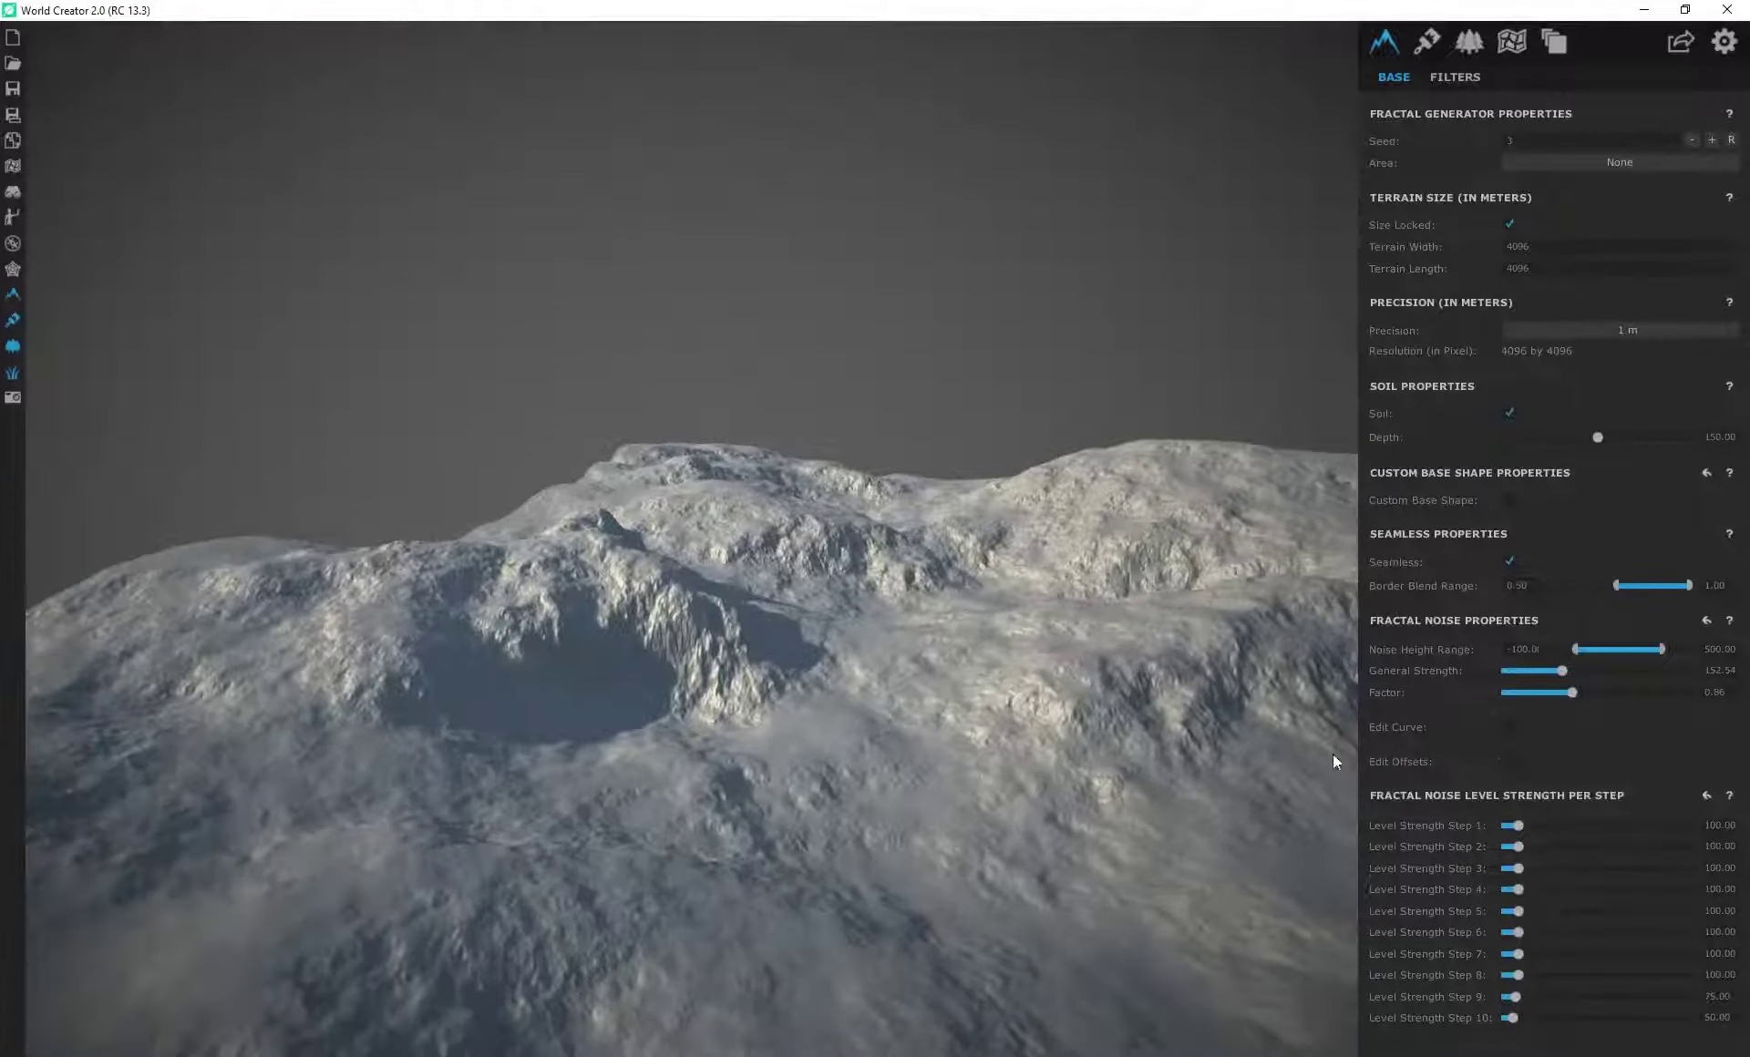
Step: Enable curve editing for the fractal noise, try flattening the curve into a low, uneven profile, and reset it
left_click(1509, 727)
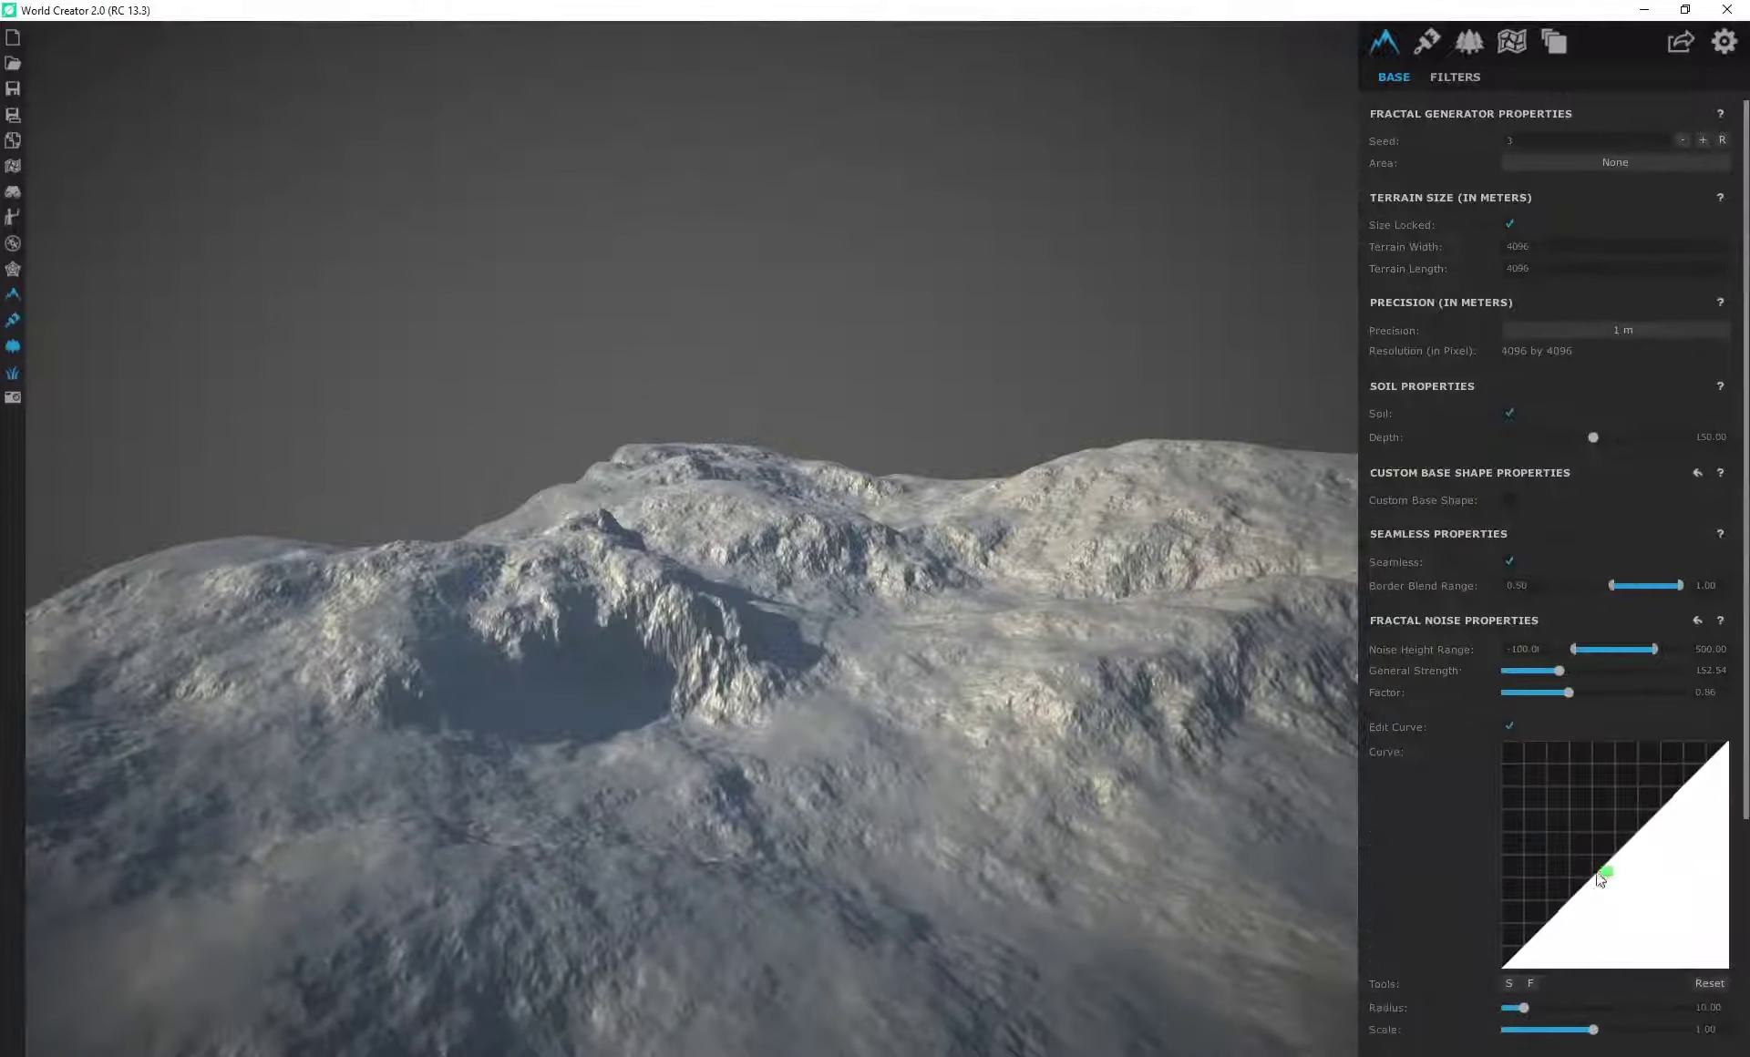
left_click_drag(1570, 894, 1662, 859)
mouse_move(1654, 755)
left_mouse_down()
mouse_move(1707, 749)
mouse_move(1622, 913)
mouse_move(1529, 930)
mouse_move(1609, 927)
mouse_move(1714, 876)
mouse_move(1676, 813)
mouse_move(1723, 820)
mouse_move(1686, 916)
mouse_move(1677, 878)
left_mouse_up()
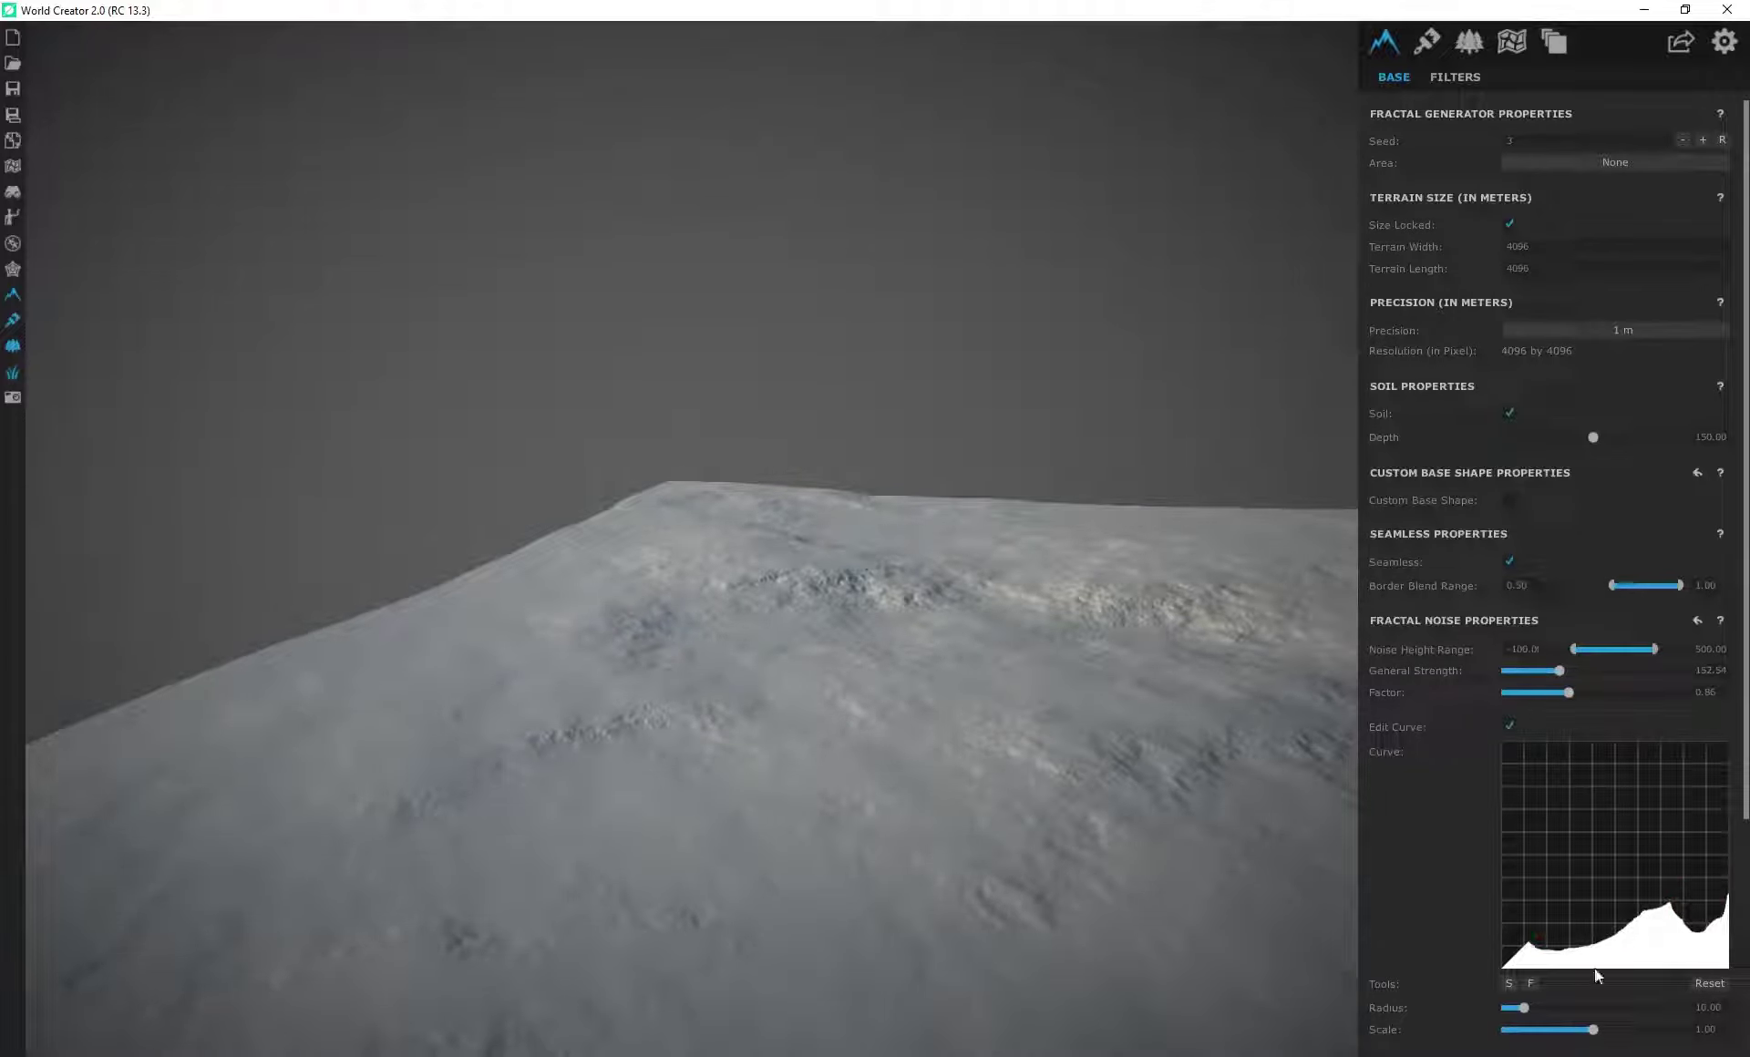
left_click(1709, 985)
Step: Try a deep notch near the noise curve's high end and a dip mid-curve, and discard both by resetting and disabling curve editing
mouse_move(1682, 783)
left_mouse_down()
mouse_move(1712, 846)
mouse_move(1714, 943)
left_mouse_up()
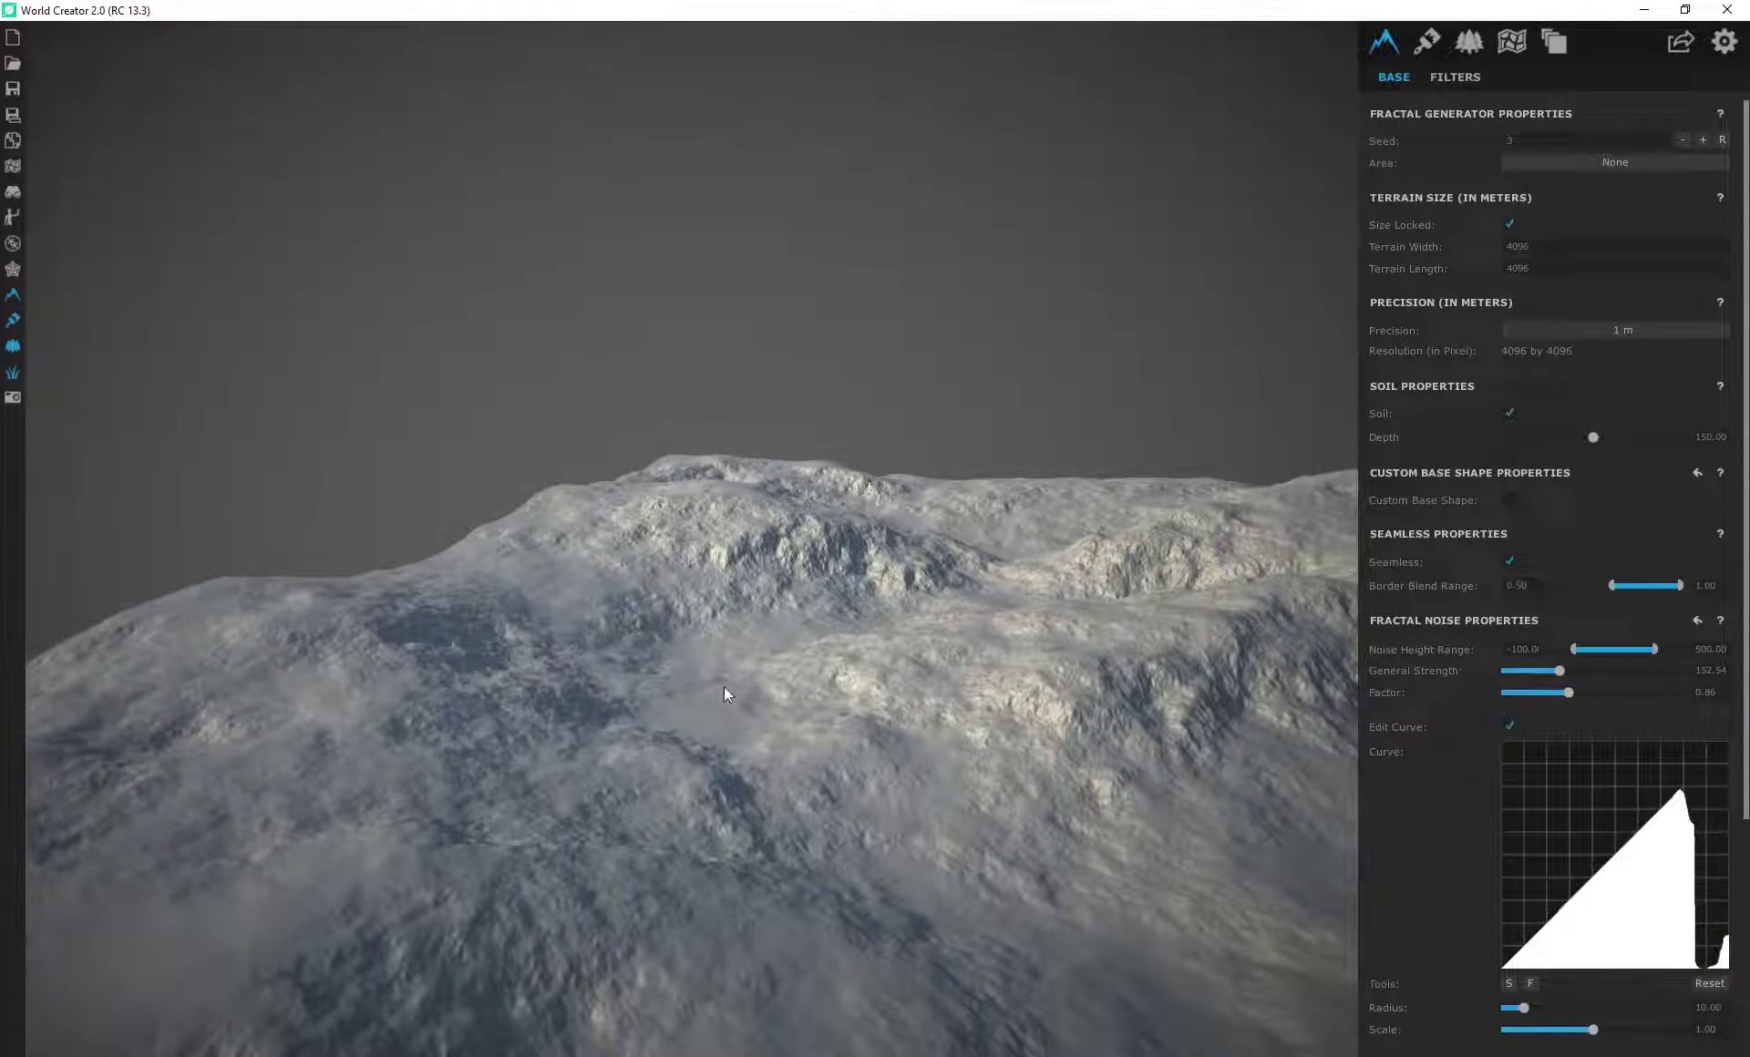
left_click_drag(496, 693, 565, 707)
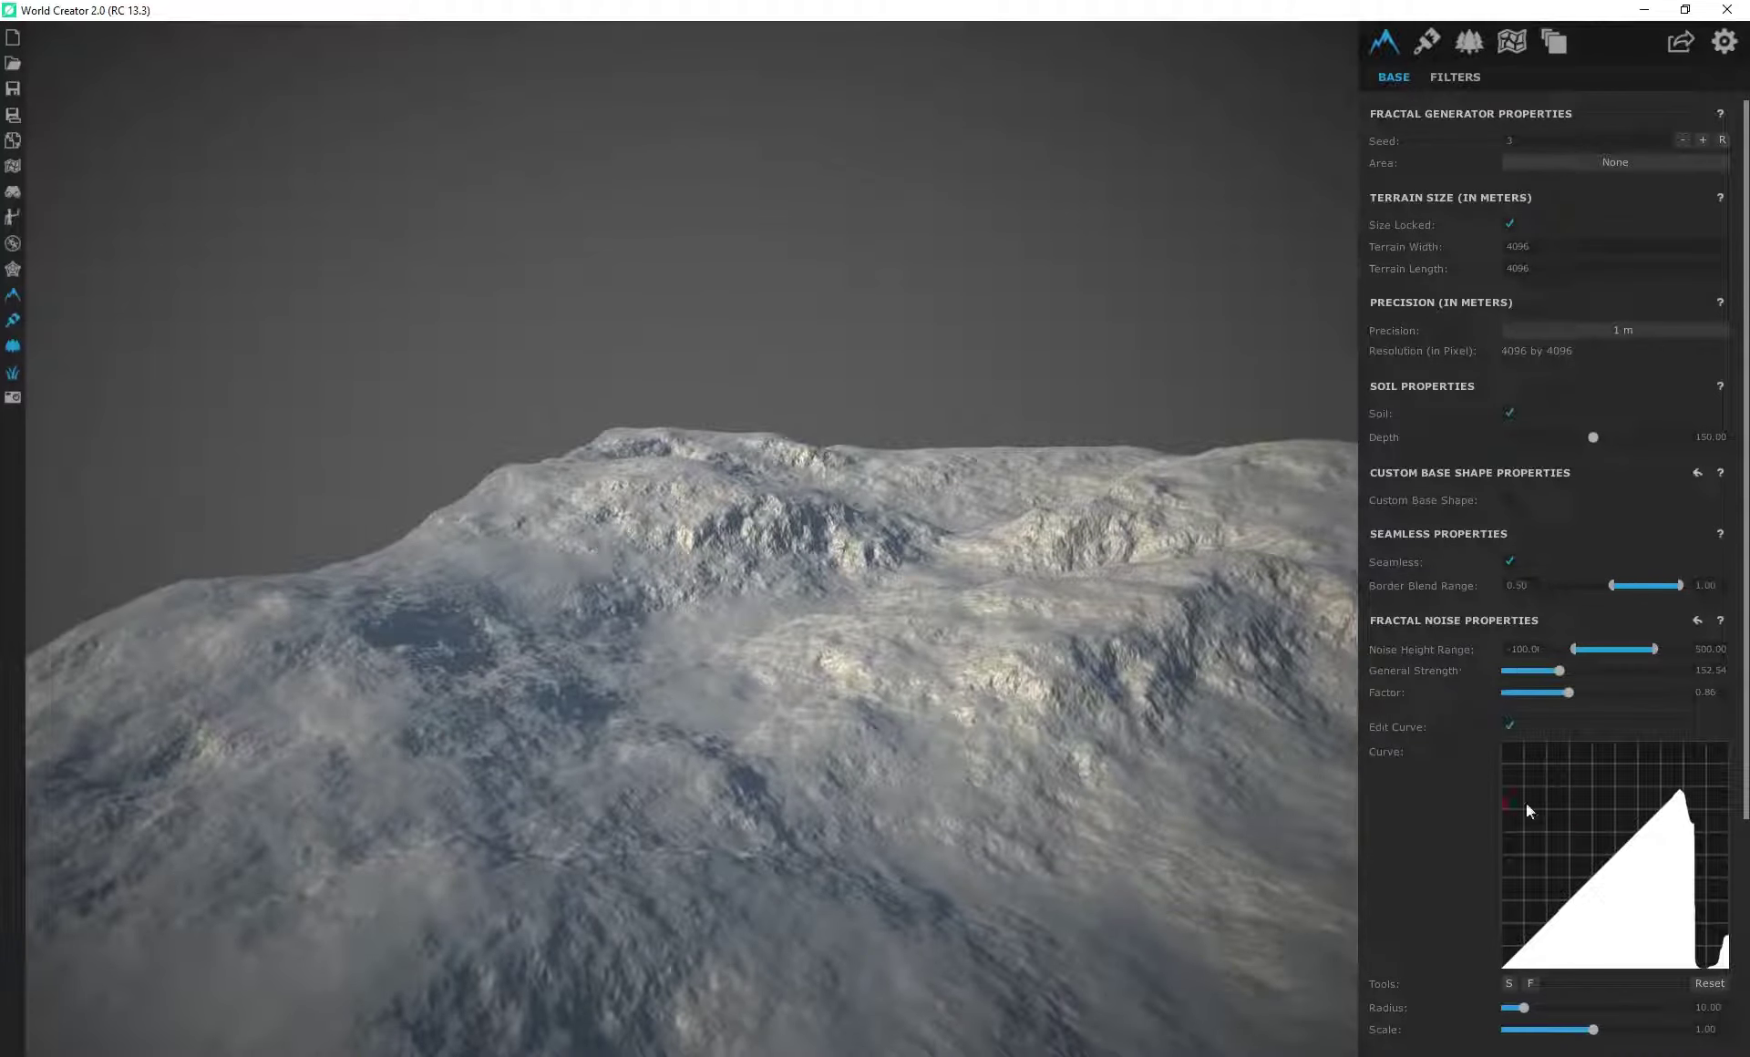
left_click_drag(1594, 837, 1609, 916)
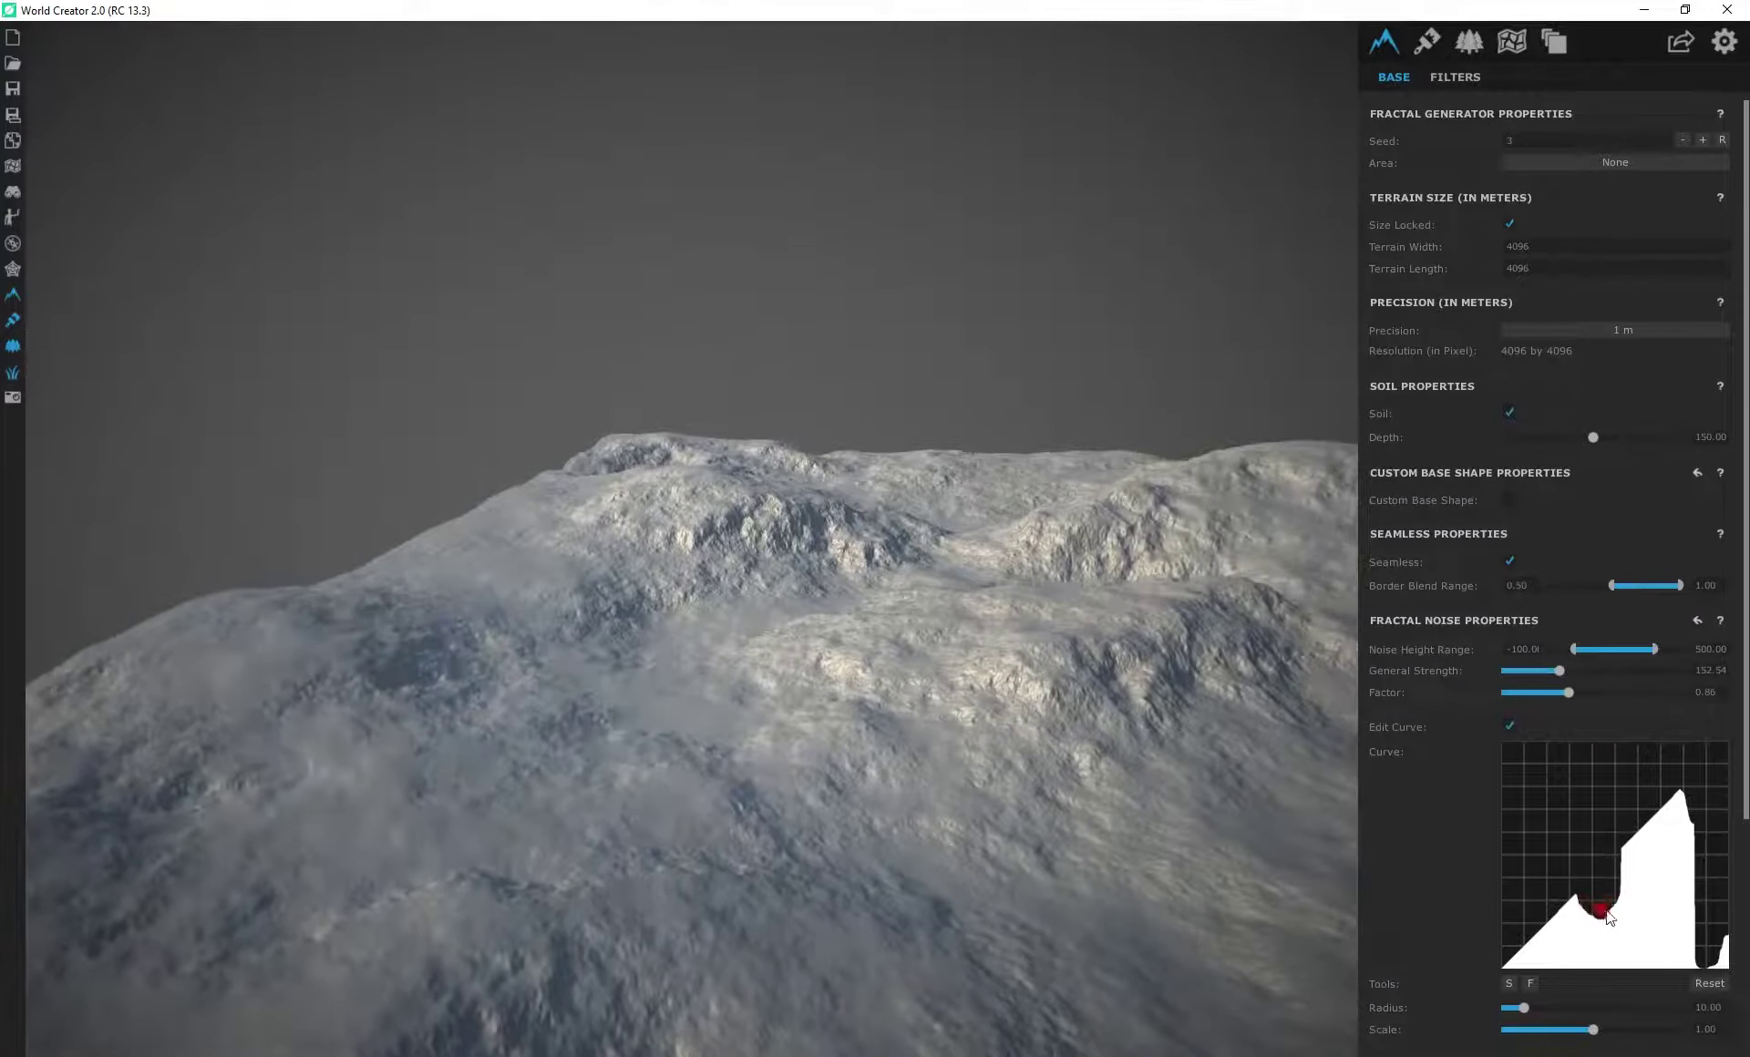
left_click(1710, 984)
left_click(1508, 725)
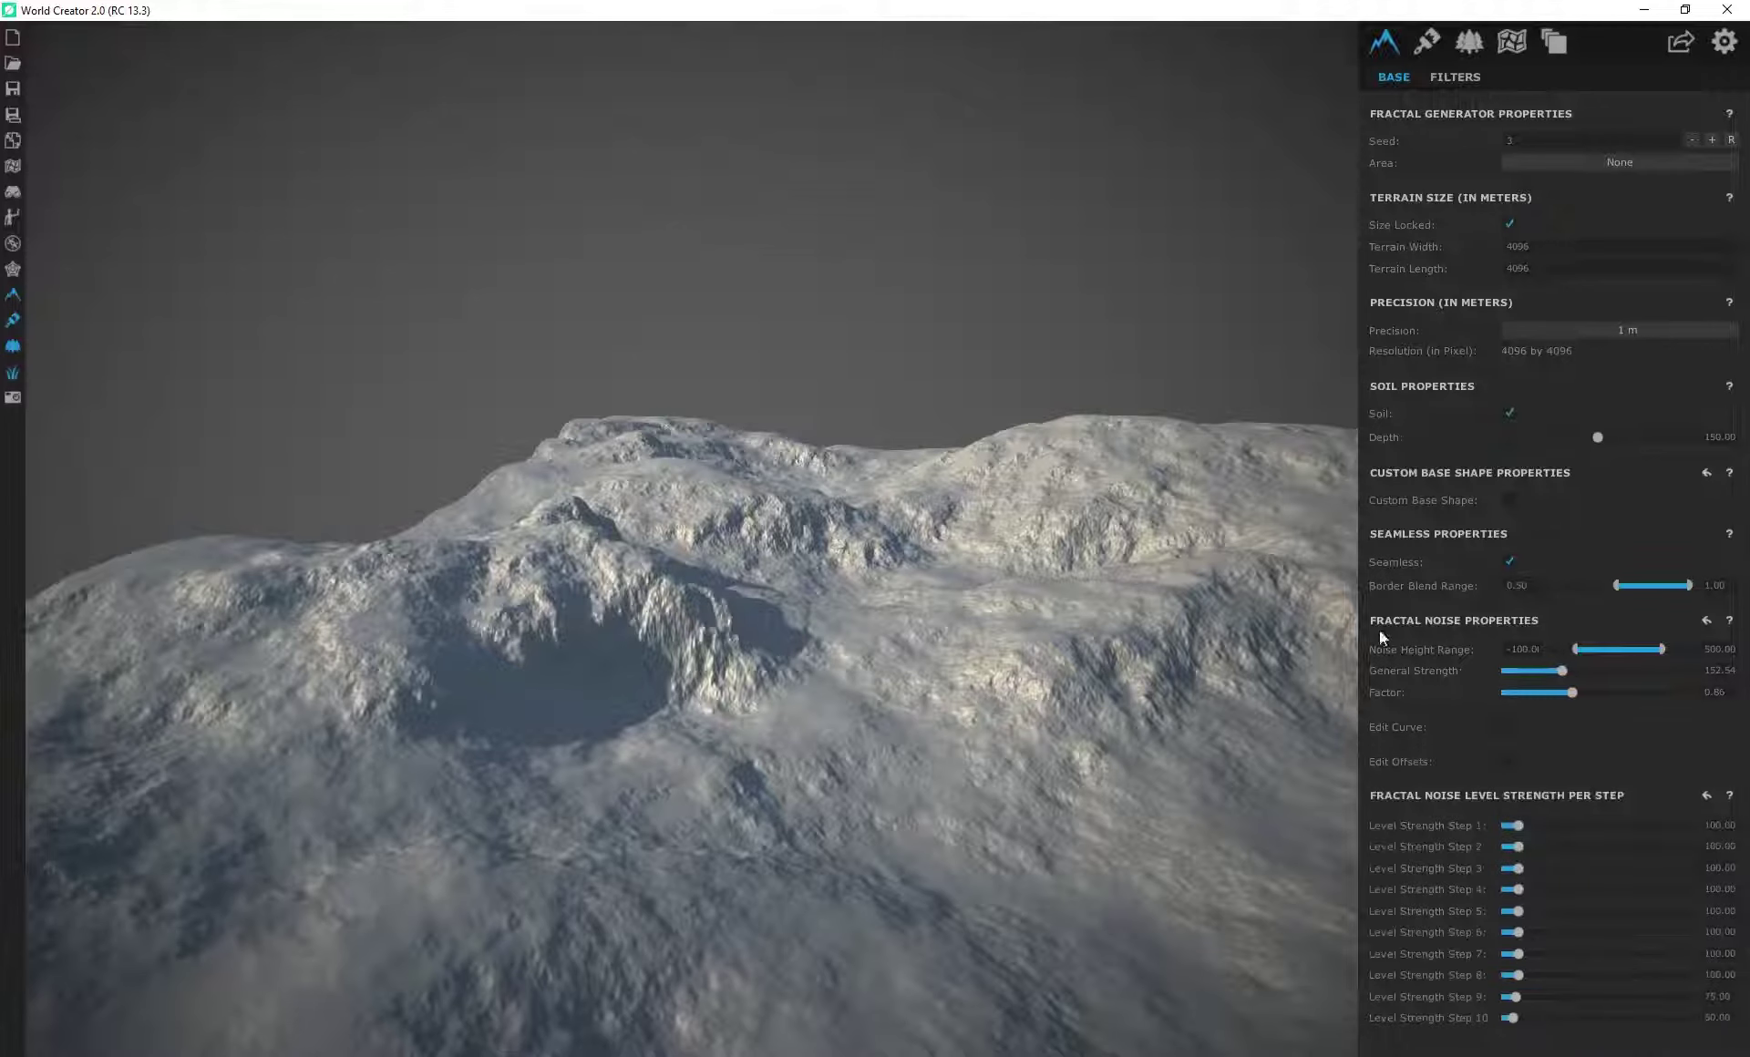